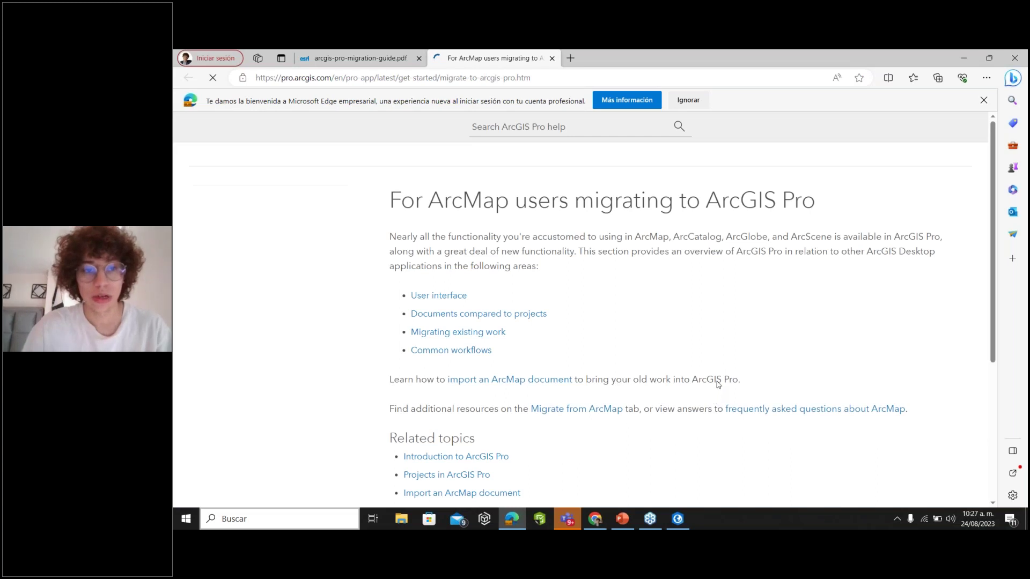
Dismiss the translation prompt and read the help page for ArcMap users migrating to ArcGIS Pro, including its related topics
{"action": "left_click", "coordinate": [838, 94]}
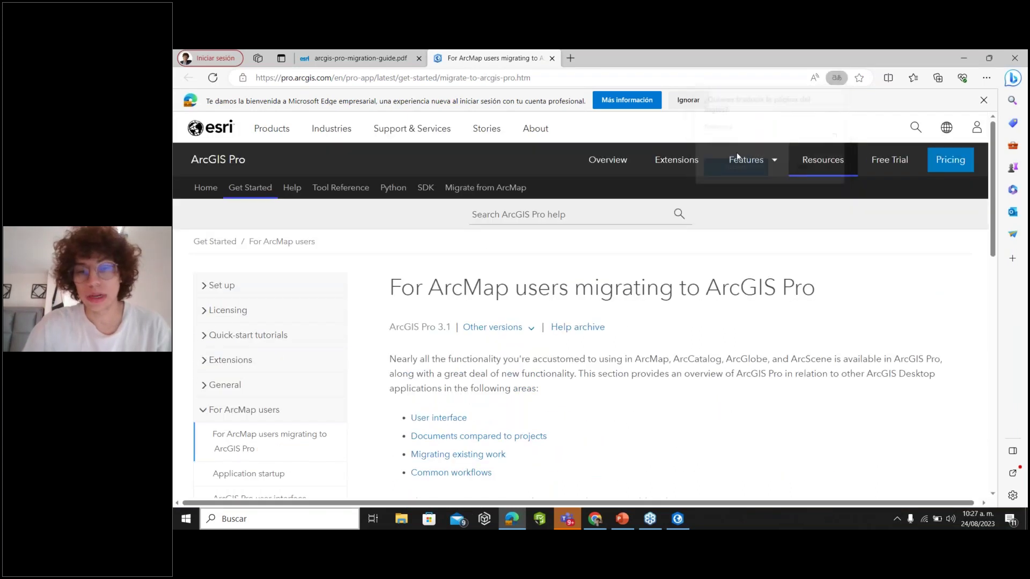
{"action": "scroll", "coordinate": [751, 241], "scroll_direction": "down", "scroll_amount": 1}
{"action": "left_click_drag", "start_coordinate": [190, 177], "coordinate": [838, 234]}
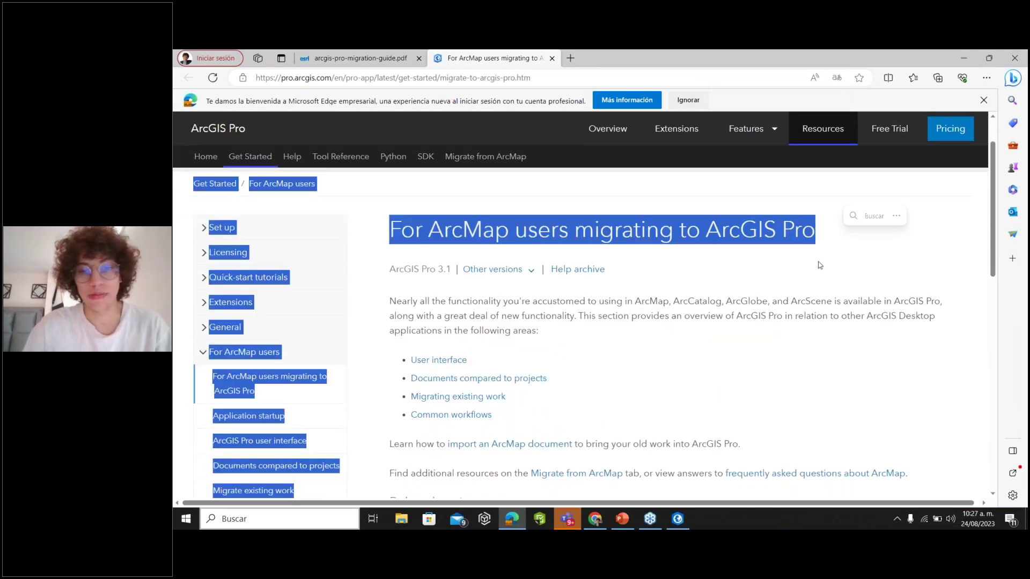
{"action": "left_click", "coordinate": [810, 274]}
{"action": "scroll", "coordinate": [811, 275], "scroll_direction": "down", "scroll_amount": 6}
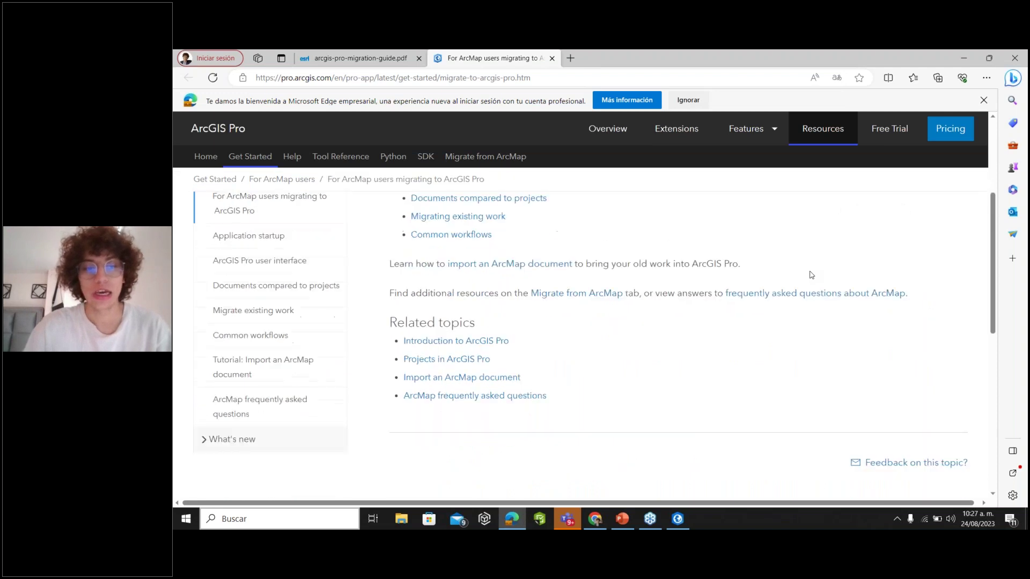
{"action": "scroll", "coordinate": [811, 275], "scroll_direction": "up", "scroll_amount": 7}
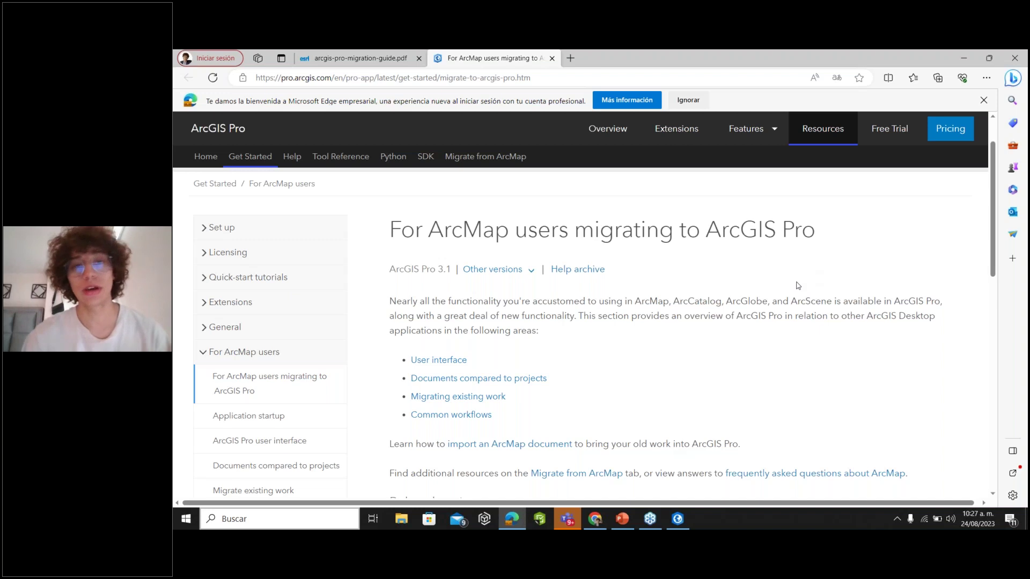
{"action": "scroll", "coordinate": [796, 287], "scroll_direction": "down", "scroll_amount": 2}
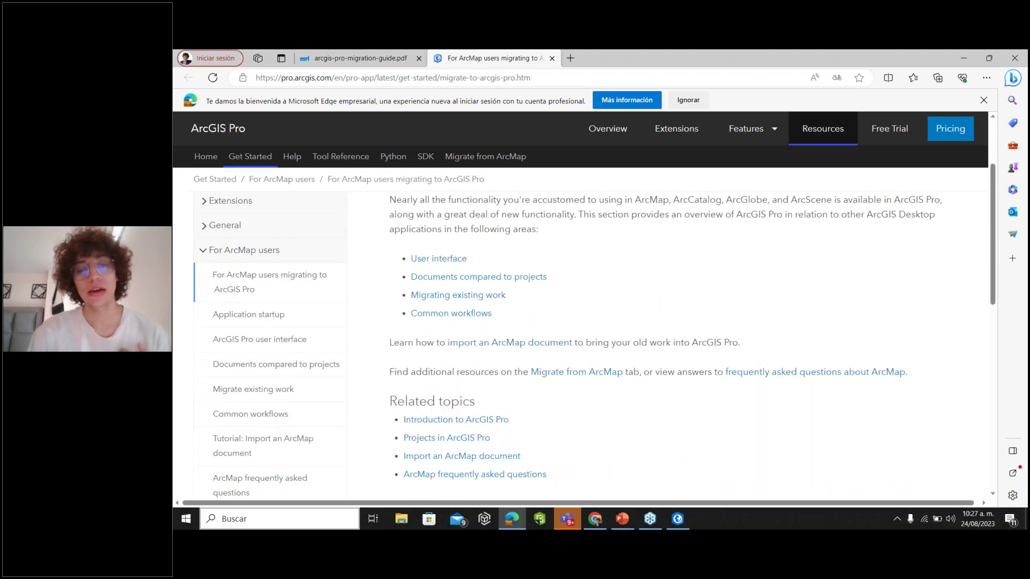
{"action": "scroll", "coordinate": [582, 333], "scroll_direction": "up", "scroll_amount": 3}
{"action": "scroll", "coordinate": [582, 332], "scroll_direction": "down", "scroll_amount": 15}
{"action": "scroll", "coordinate": [582, 332], "scroll_direction": "up", "scroll_amount": 14}
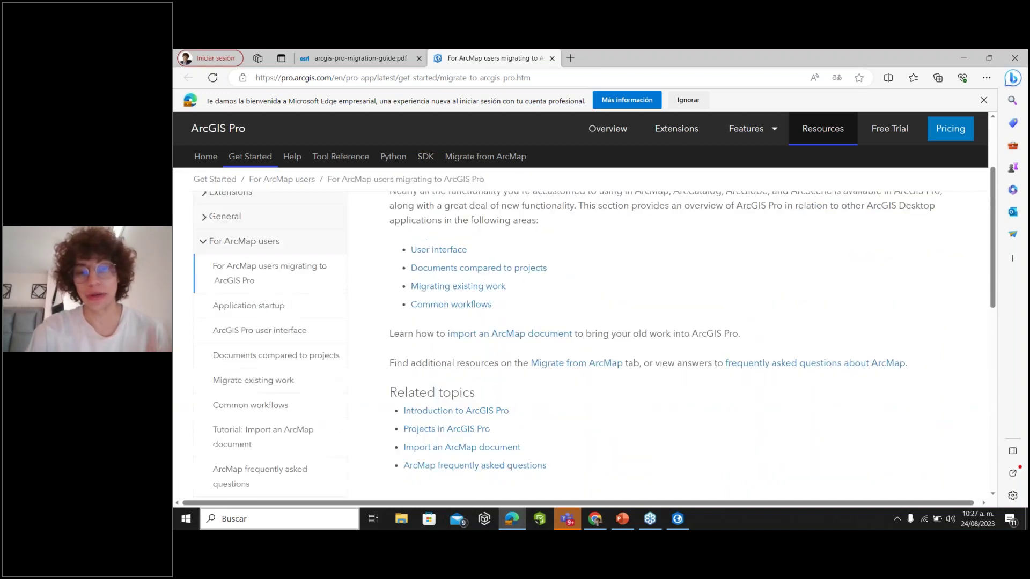
{"action": "scroll", "coordinate": [595, 330], "scroll_direction": "up", "scroll_amount": 1}
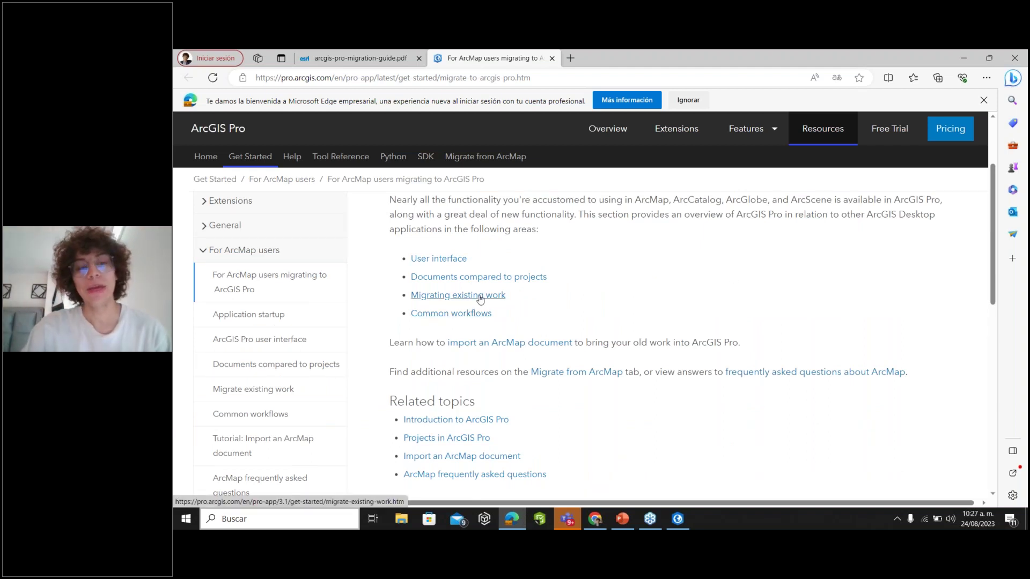
{"action": "scroll", "coordinate": [480, 301], "scroll_direction": "up", "scroll_amount": 3}
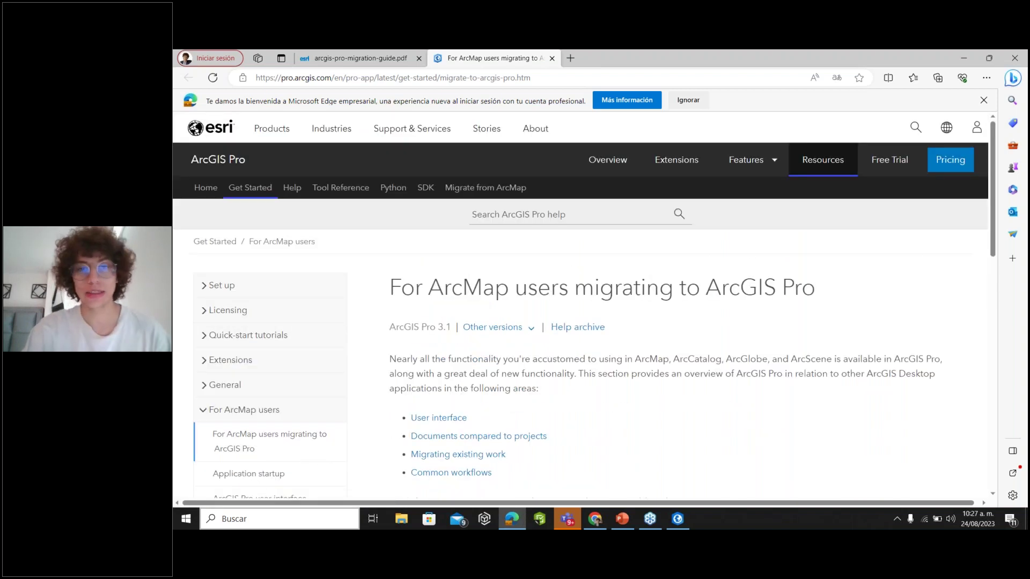
{"action": "scroll", "coordinate": [584, 304], "scroll_direction": "down", "scroll_amount": 1}
{"action": "scroll", "coordinate": [587, 317], "scroll_direction": "down", "scroll_amount": 2}
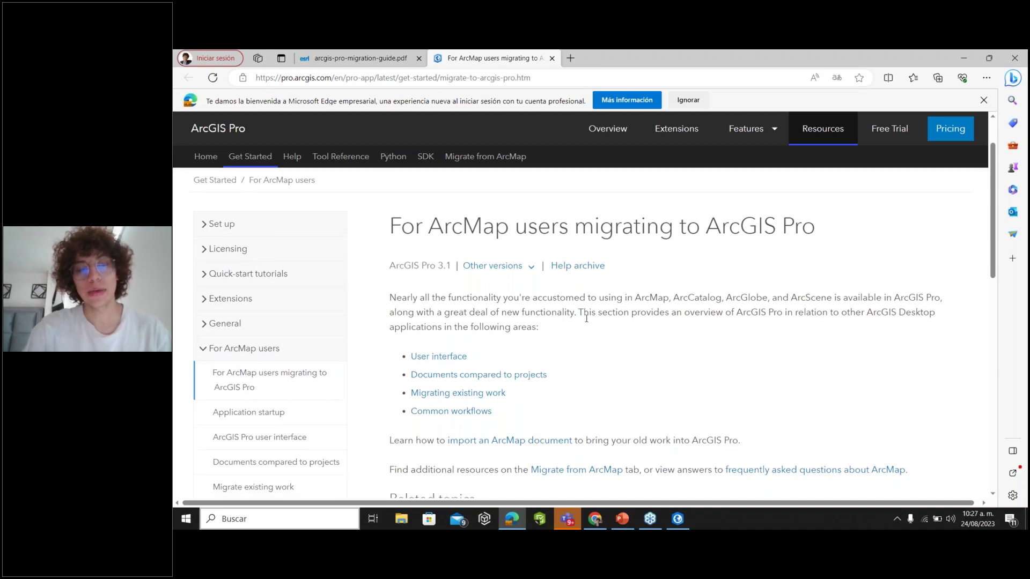
{"action": "scroll", "coordinate": [537, 316], "scroll_direction": "down", "scroll_amount": 2}
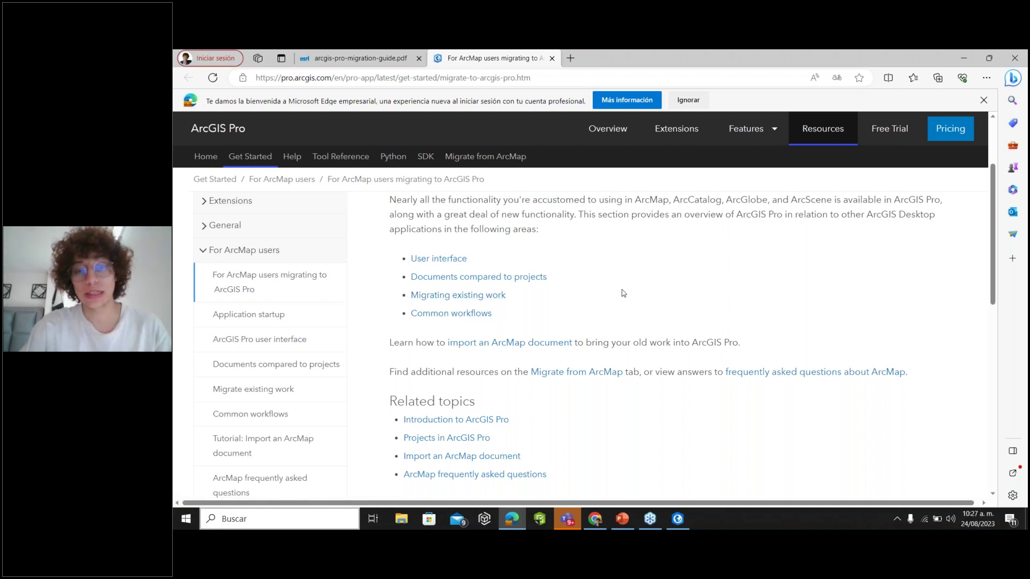
{"action": "scroll", "coordinate": [622, 293], "scroll_direction": "down", "scroll_amount": 1}
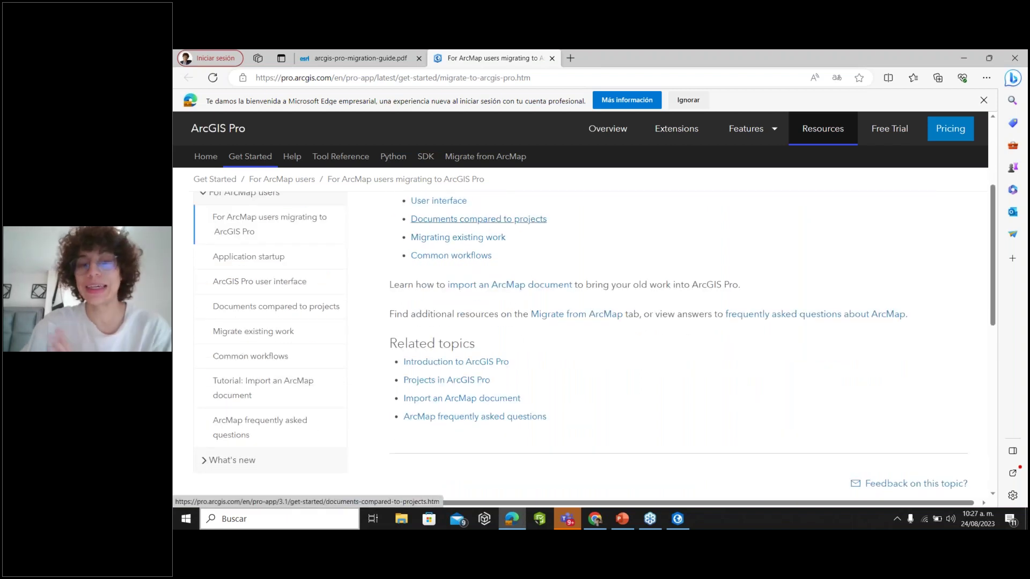
Open the help topic Documents compared to projects and read through it
{"action": "left_click", "coordinate": [479, 219]}
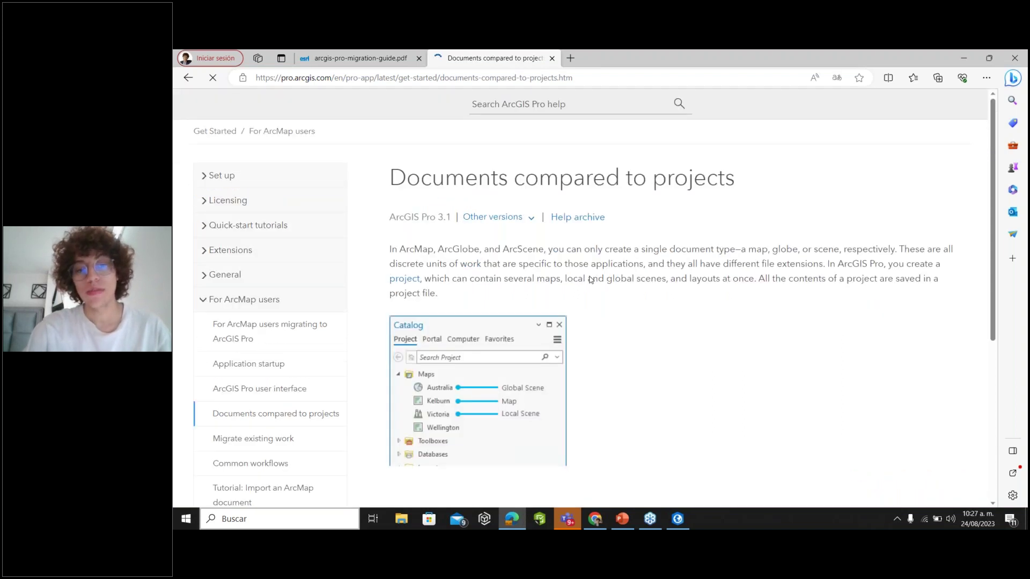
{"action": "scroll", "coordinate": [662, 345], "scroll_direction": "down", "scroll_amount": 6}
{"action": "scroll", "coordinate": [662, 345], "scroll_direction": "up", "scroll_amount": 1}
Switch to ArcGIS Pro and view the product information in its application settings
{"action": "left_click", "coordinate": [678, 519]}
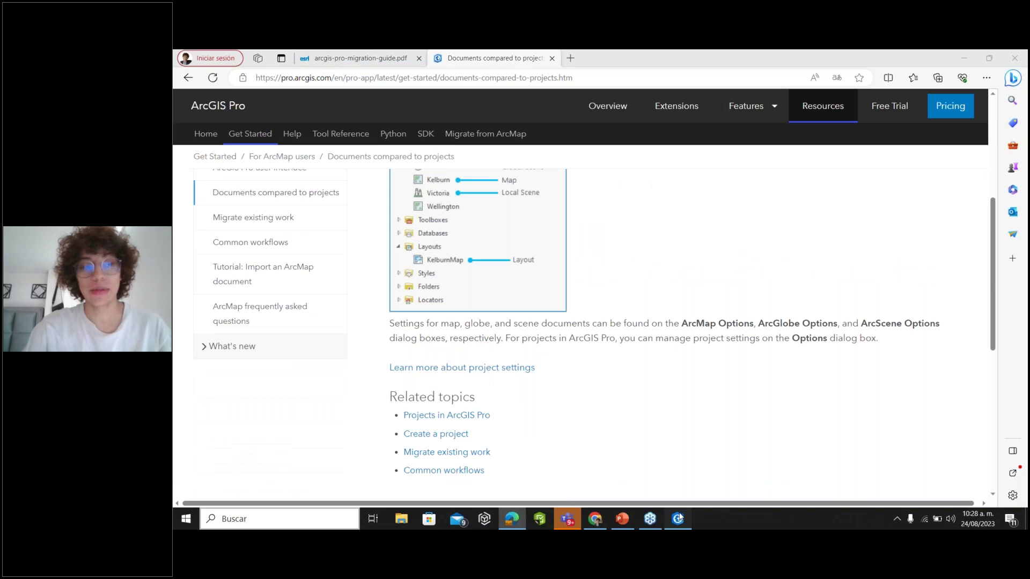
{"action": "left_click", "coordinate": [225, 167]}
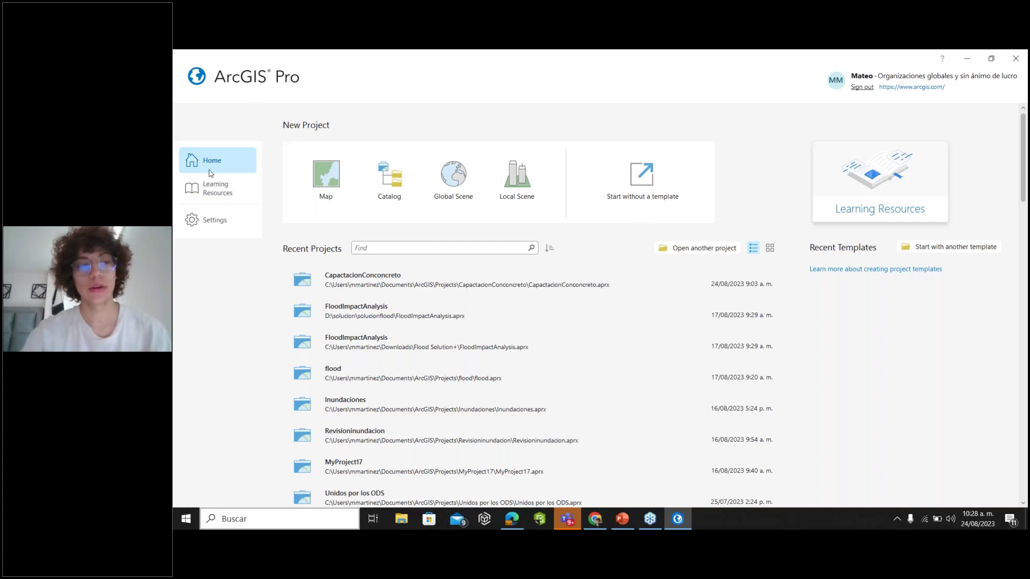
{"action": "left_click", "coordinate": [214, 221]}
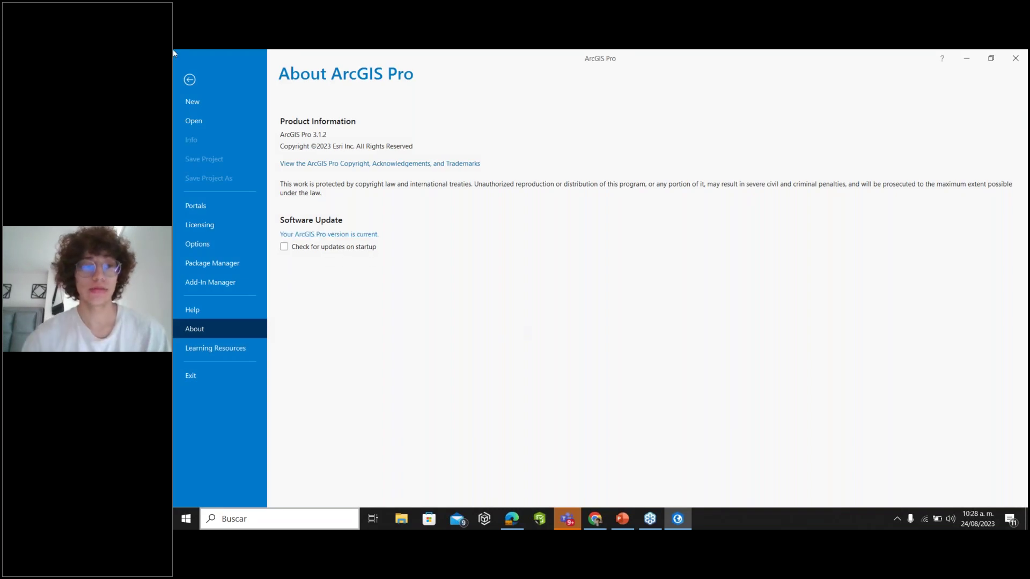
Reopen the application settings from the start page and view the licensing information
{"action": "left_click", "coordinate": [194, 70]}
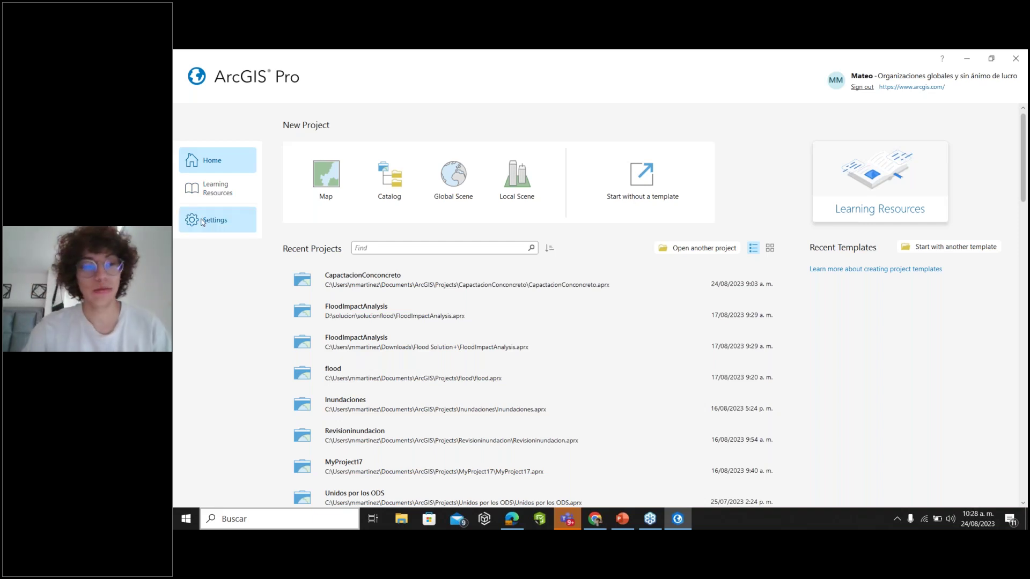
{"action": "left_click", "coordinate": [207, 219]}
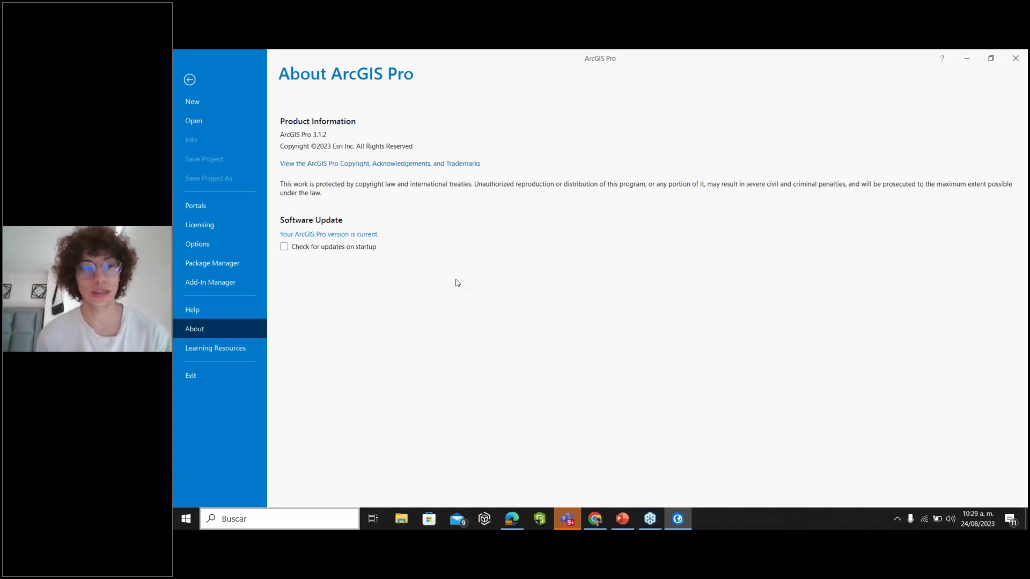
{"action": "left_click", "coordinate": [192, 81]}
{"action": "left_click", "coordinate": [214, 222]}
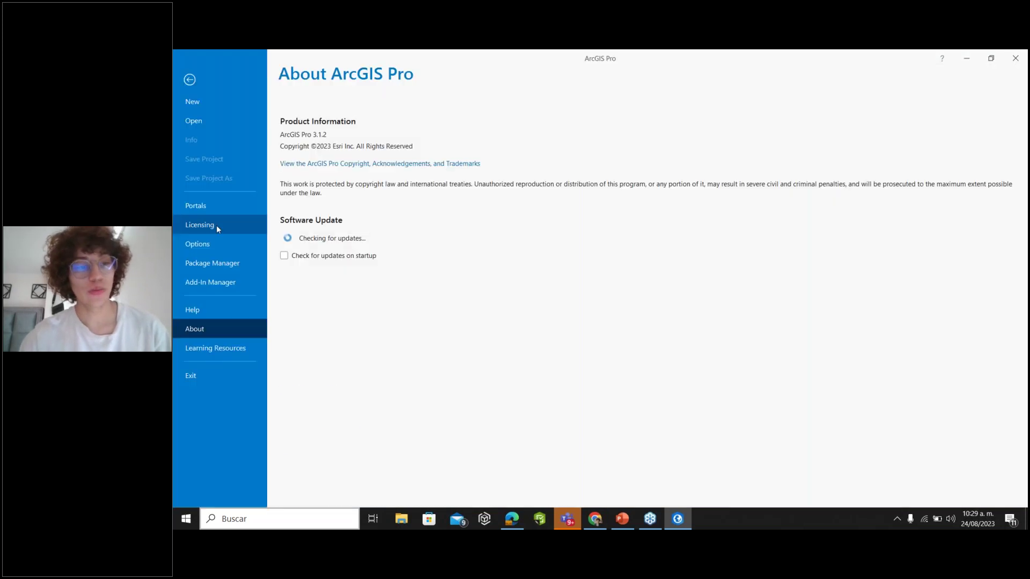
{"action": "left_click", "coordinate": [234, 228]}
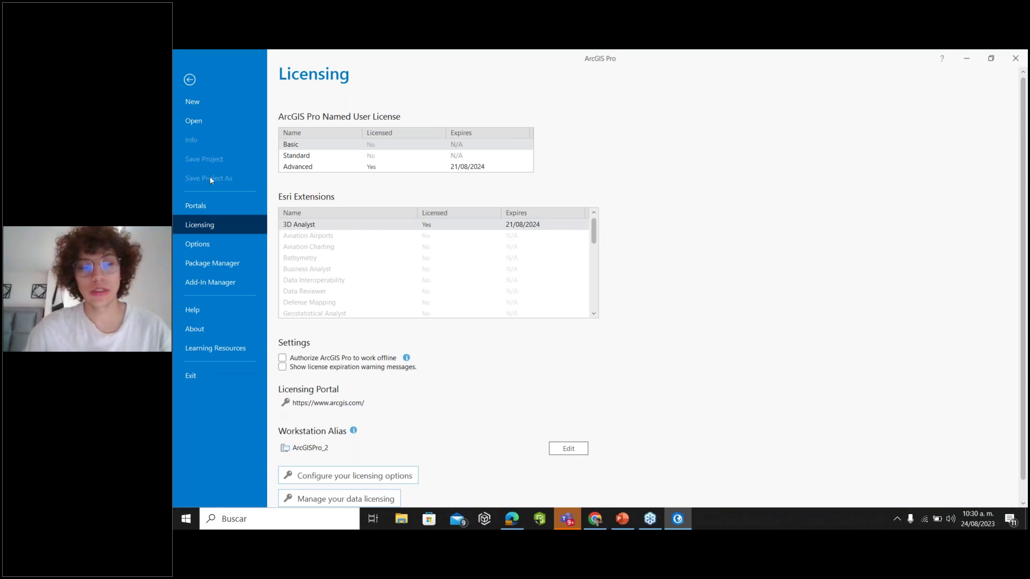
Look through the project and application categories in the Options dialog, and close it without changing anything
{"action": "left_click", "coordinate": [208, 246]}
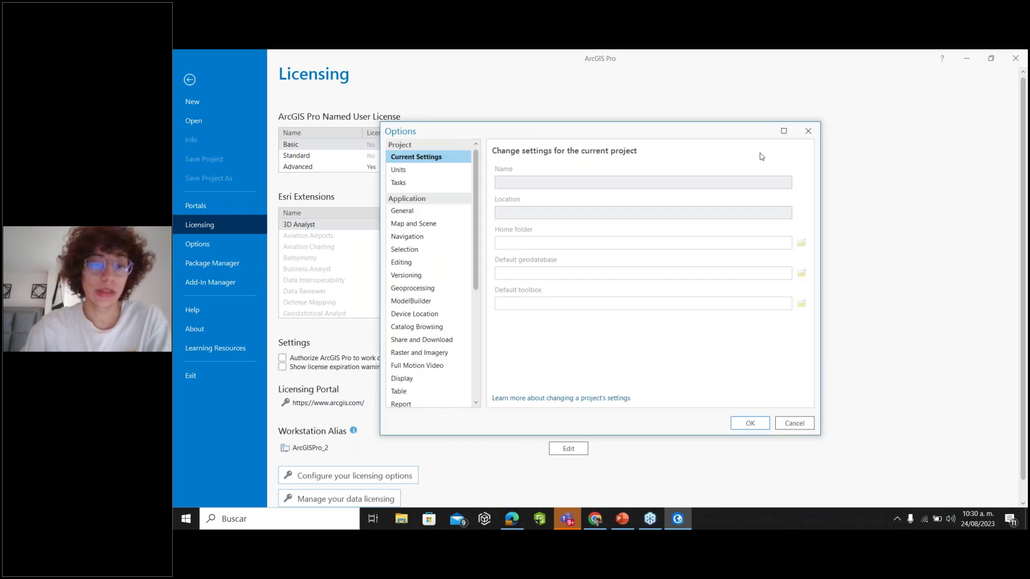
{"action": "scroll", "coordinate": [476, 221], "scroll_direction": "down", "scroll_amount": 5}
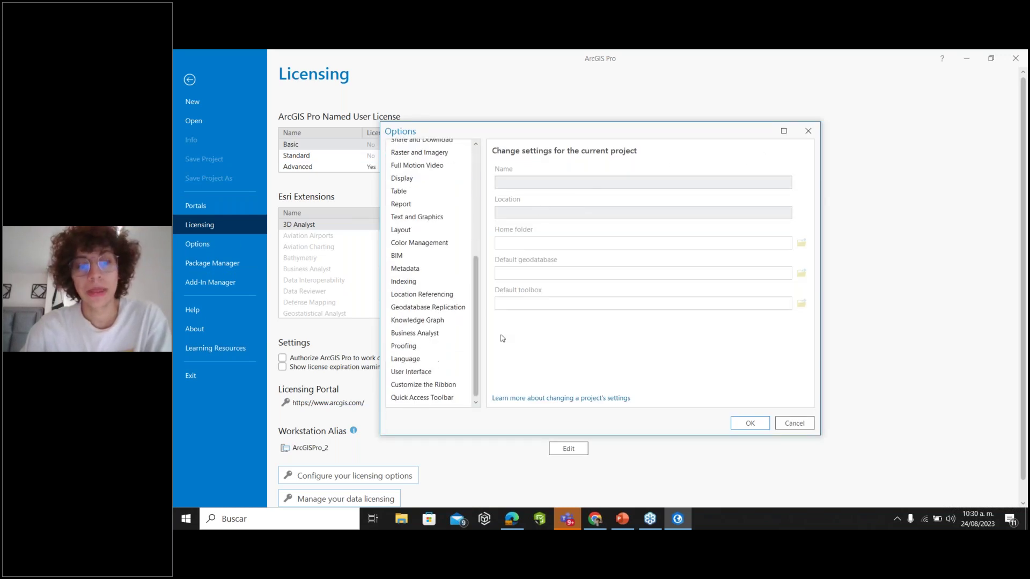
{"action": "left_click", "coordinate": [808, 132]}
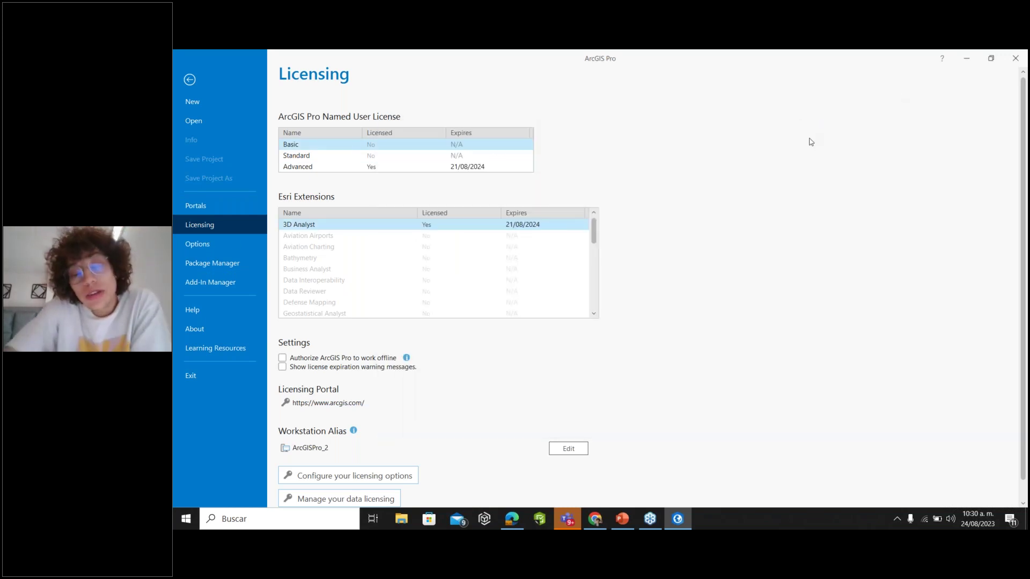
Return to the start page and look over the list of recent projects
{"action": "left_click", "coordinate": [190, 80]}
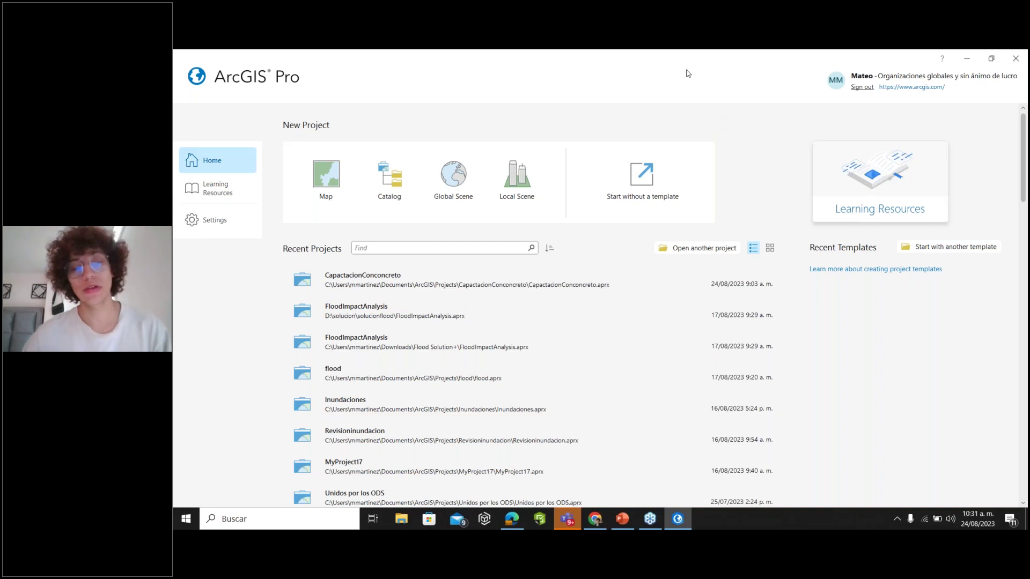
{"action": "scroll", "coordinate": [507, 322], "scroll_direction": "down", "scroll_amount": 3}
{"action": "scroll", "coordinate": [507, 333], "scroll_direction": "down", "scroll_amount": 3}
{"action": "scroll", "coordinate": [509, 325], "scroll_direction": "up", "scroll_amount": 5}
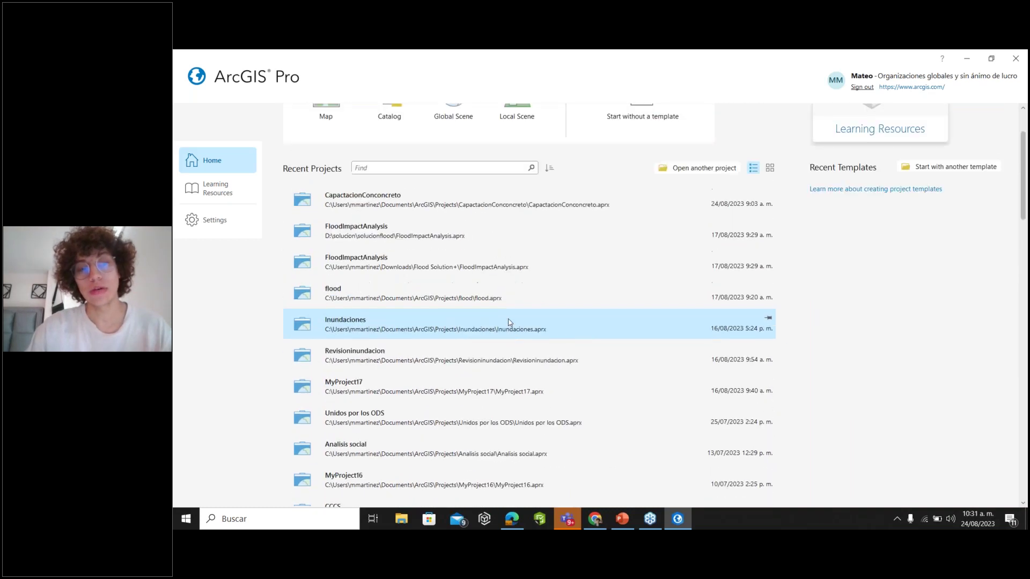
{"action": "scroll", "coordinate": [509, 322], "scroll_direction": "down", "scroll_amount": 3}
{"action": "scroll", "coordinate": [513, 305], "scroll_direction": "up", "scroll_amount": 4}
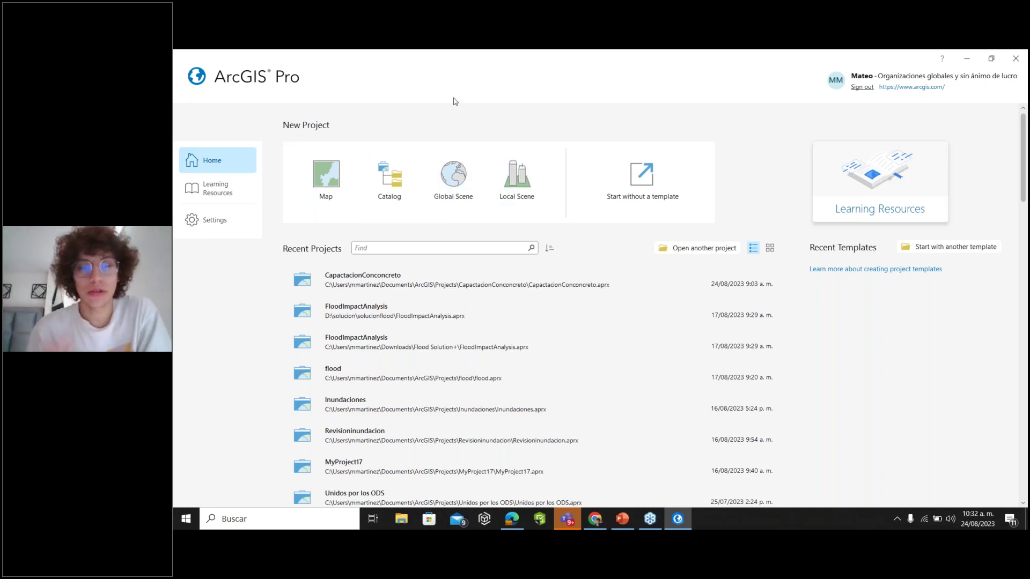
Create a new project from the Map template with the name Capacitacion
{"action": "left_click", "coordinate": [315, 178]}
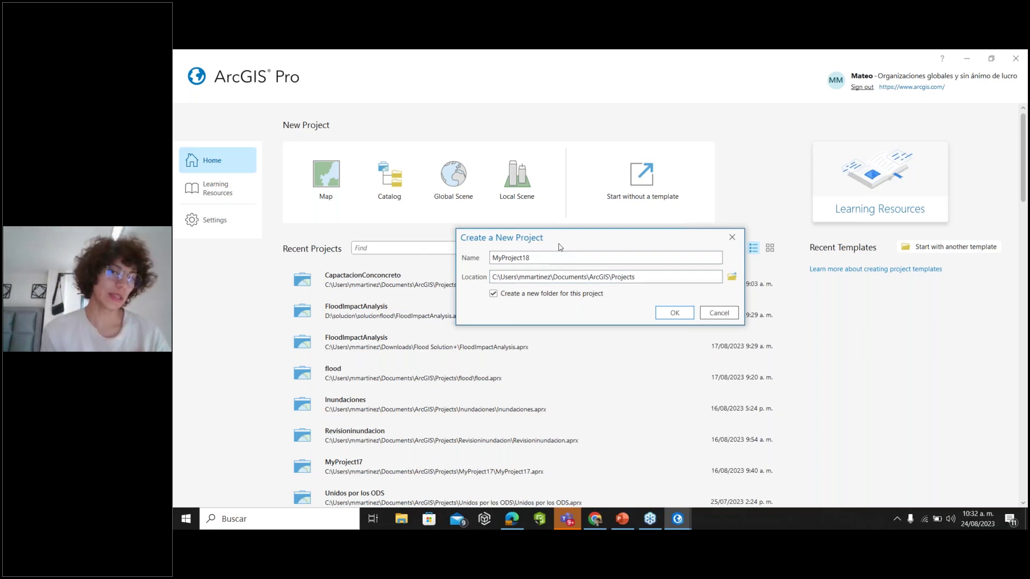
{"action": "double_click", "coordinate": [594, 257]}
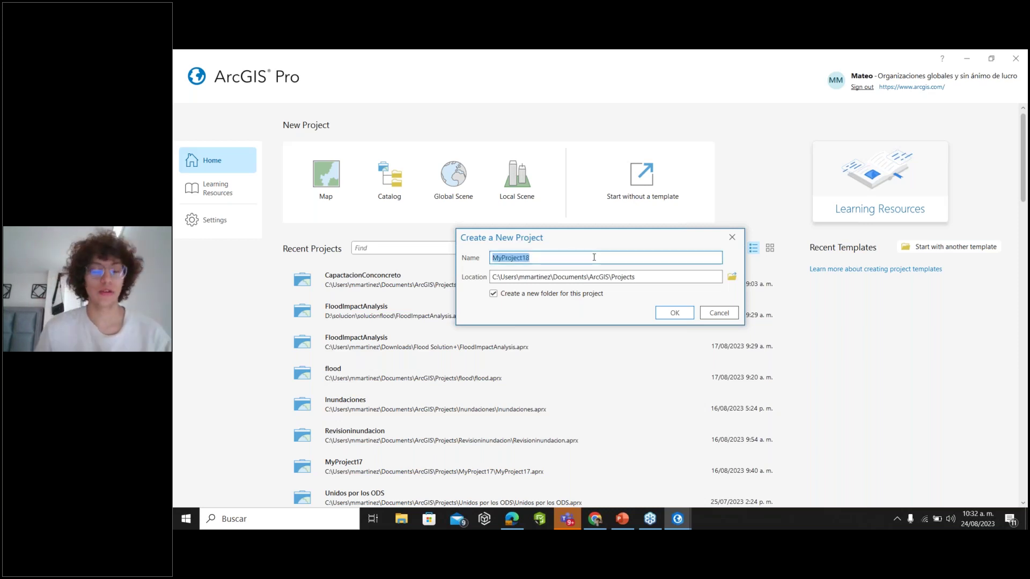
{"action": "type", "text": "Capac"}
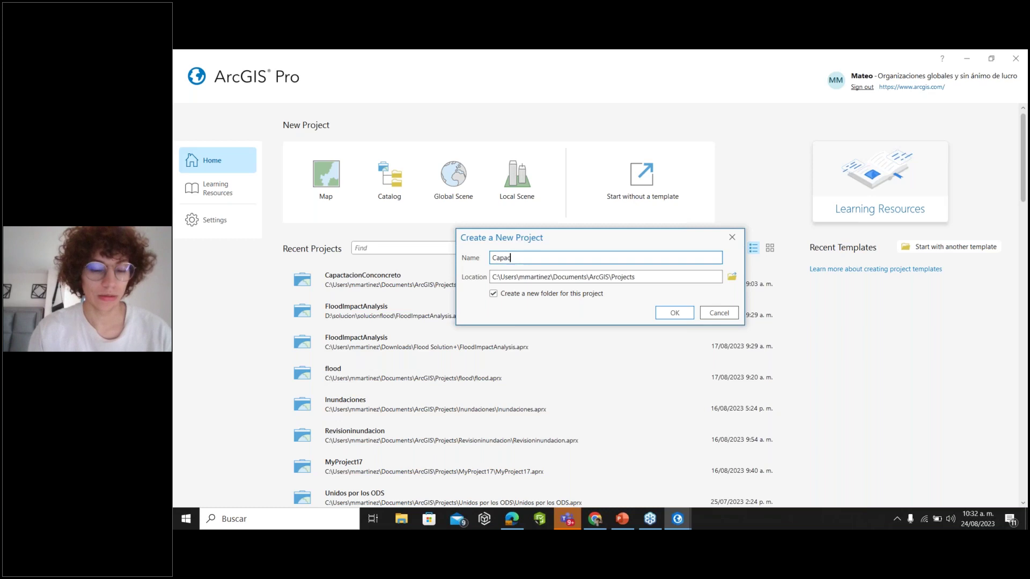
{"action": "type", "text": "itacion"}
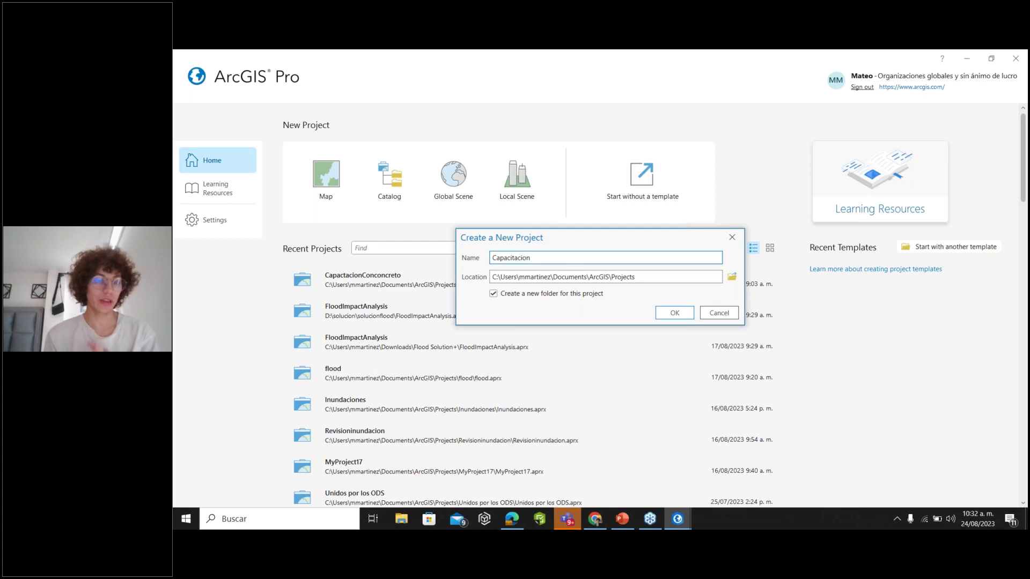
{"action": "left_click", "coordinate": [674, 313]}
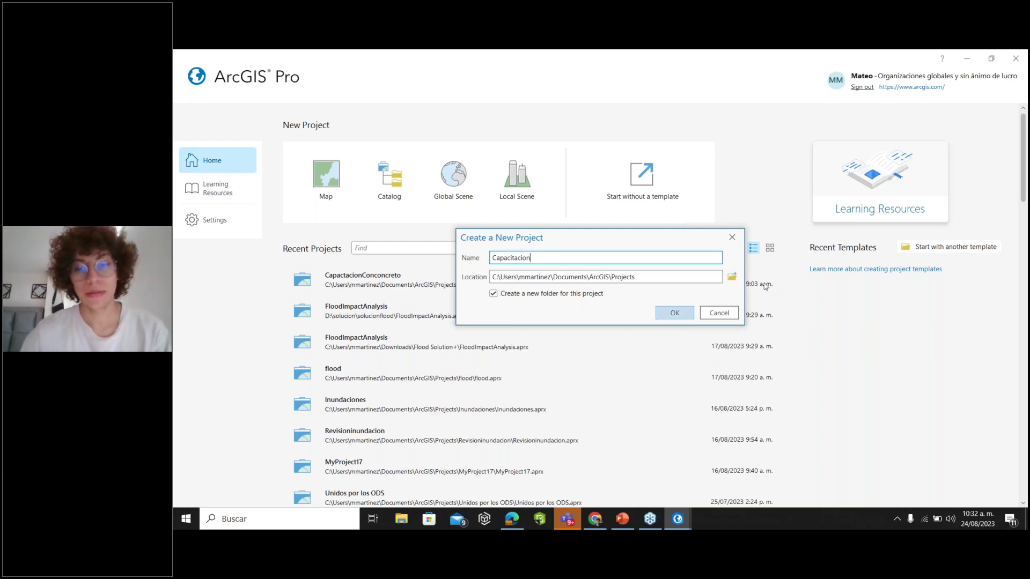
Look further down the recent projects to examine the names and locations of older ones
{"action": "scroll", "coordinate": [847, 229], "scroll_direction": "down", "scroll_amount": 4}
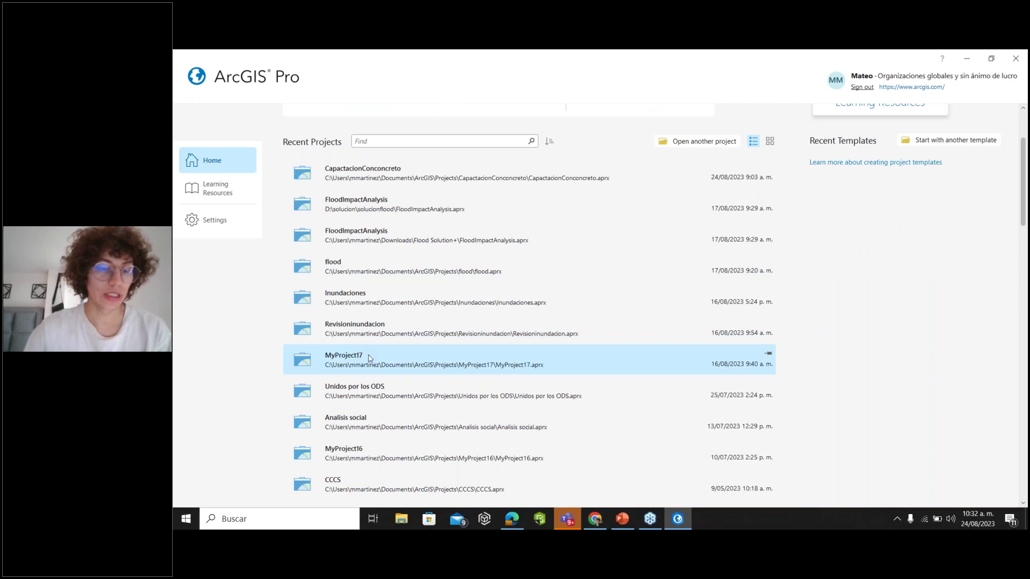
{"action": "scroll", "coordinate": [421, 358], "scroll_direction": "down", "scroll_amount": 3}
{"action": "scroll", "coordinate": [420, 358], "scroll_direction": "down", "scroll_amount": 11}
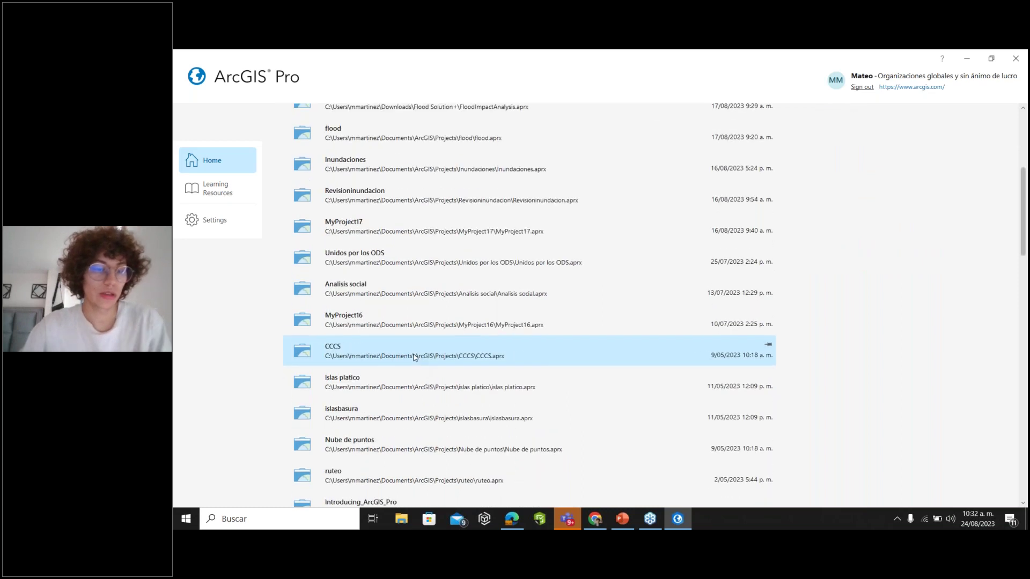
{"action": "scroll", "coordinate": [378, 362], "scroll_direction": "down", "scroll_amount": 10}
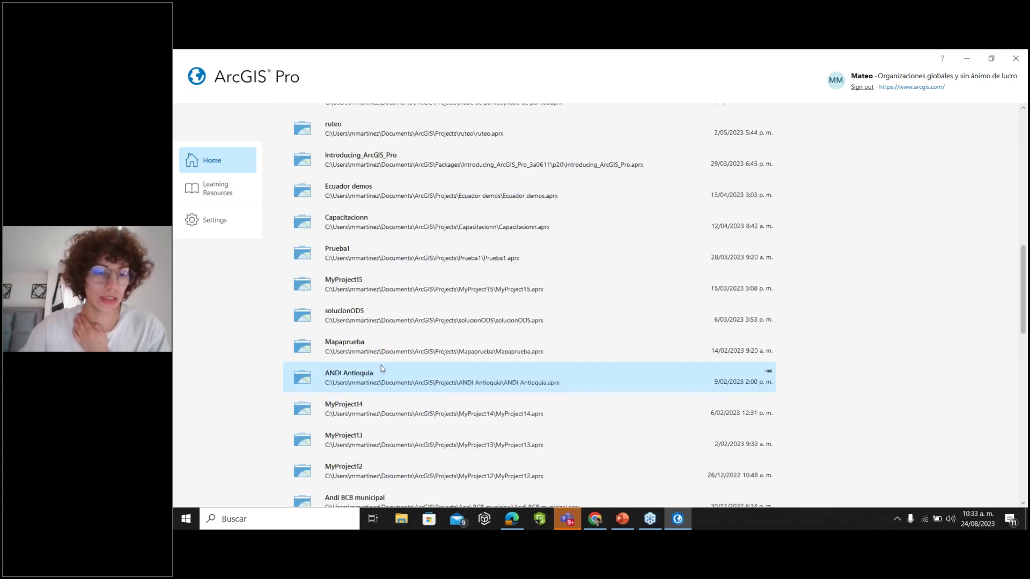
{"action": "scroll", "coordinate": [359, 342], "scroll_direction": "down", "scroll_amount": 3}
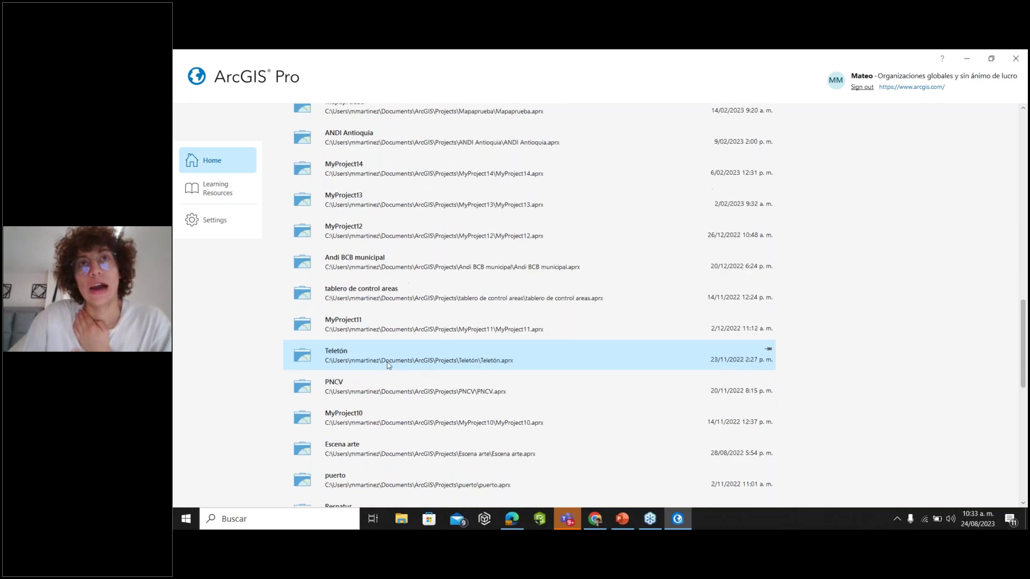
{"action": "scroll", "coordinate": [397, 364], "scroll_direction": "up", "scroll_amount": 9}
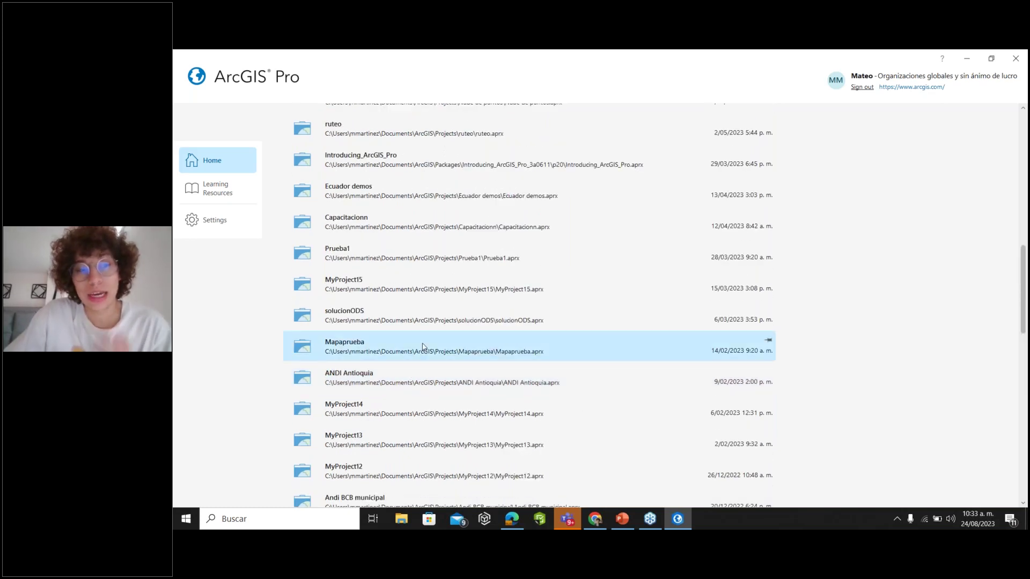
Look through the older entries in the recent projects list and return to the new project templates
{"action": "scroll", "coordinate": [425, 332], "scroll_direction": "up", "scroll_amount": 1}
{"action": "scroll", "coordinate": [427, 320], "scroll_direction": "up", "scroll_amount": 20}
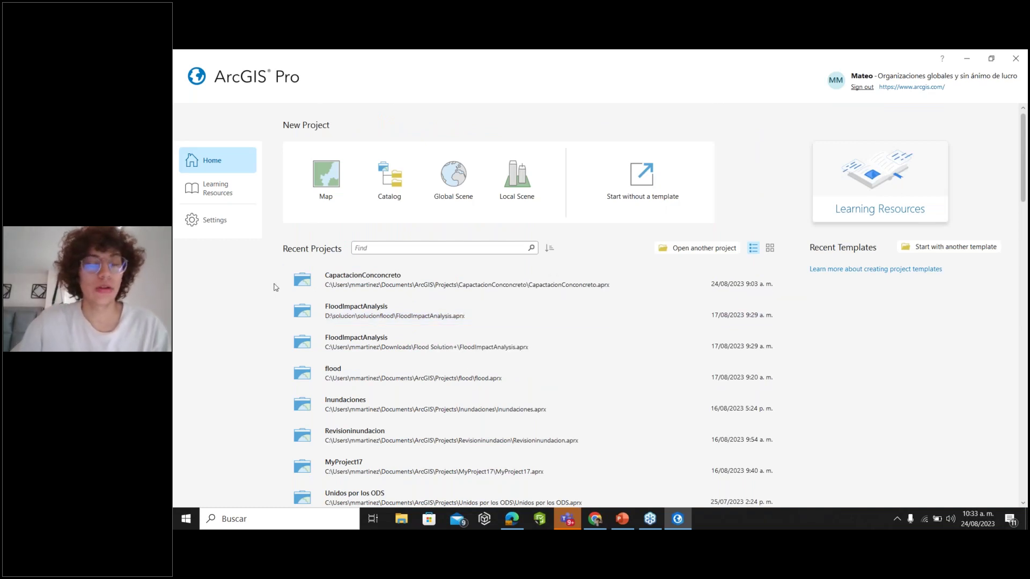
{"action": "scroll", "coordinate": [365, 312], "scroll_direction": "down", "scroll_amount": 3}
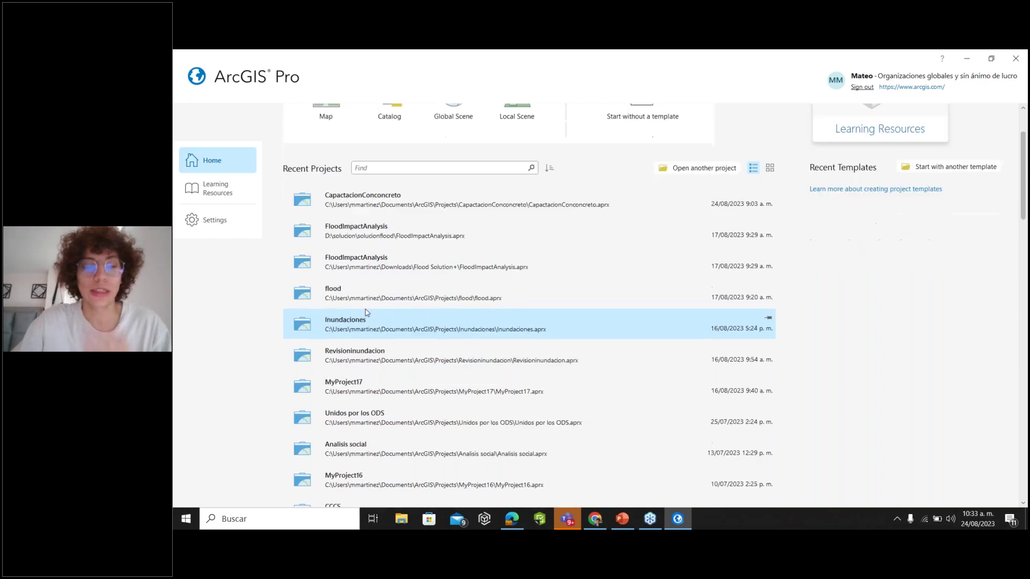
{"action": "scroll", "coordinate": [366, 312], "scroll_direction": "down", "scroll_amount": 15}
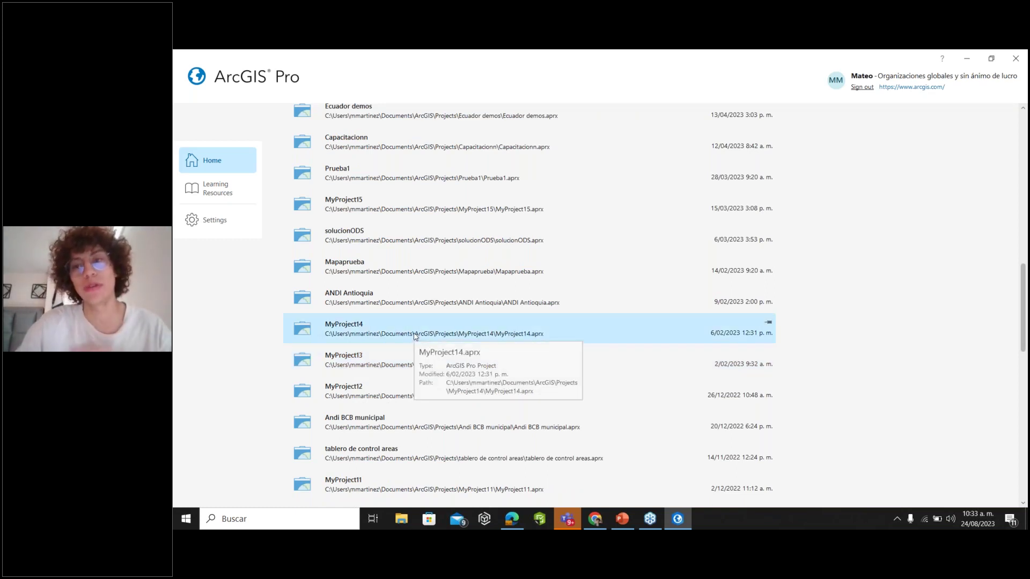
{"action": "scroll", "coordinate": [414, 336], "scroll_direction": "up", "scroll_amount": 1}
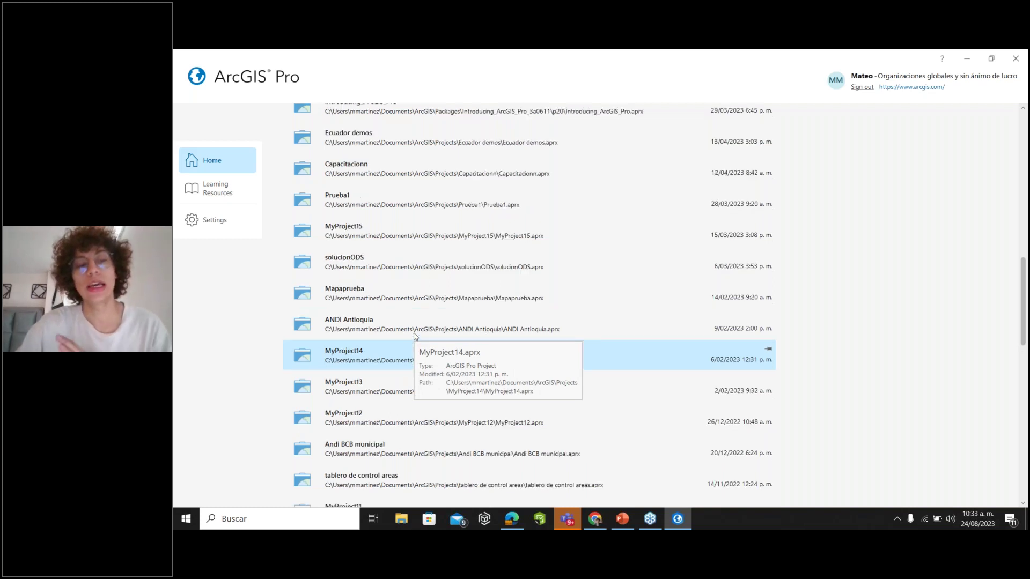
{"action": "scroll", "coordinate": [414, 336], "scroll_direction": "up", "scroll_amount": 15}
{"action": "scroll", "coordinate": [388, 261], "scroll_direction": "up", "scroll_amount": 6}
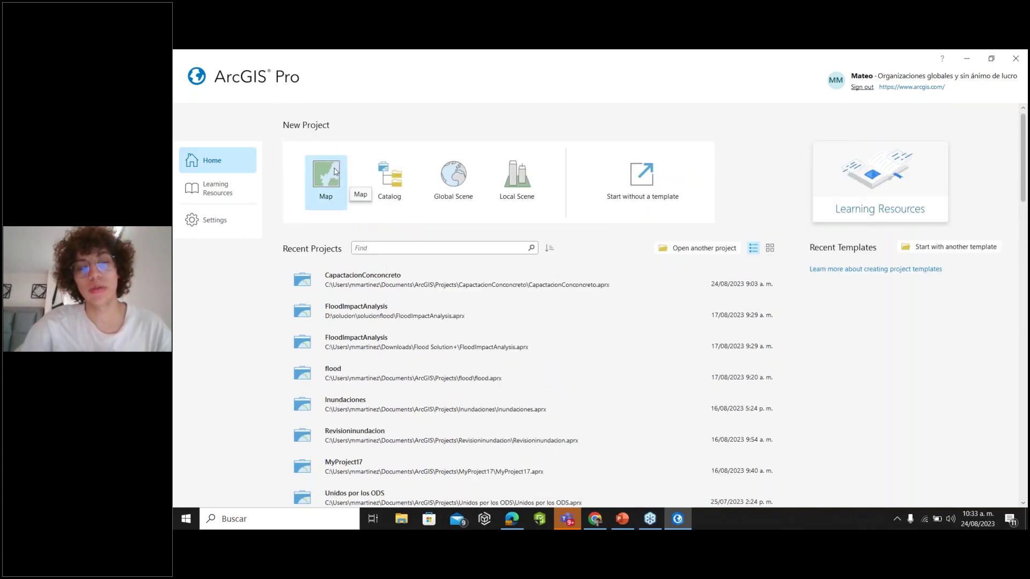
Try to create a new project from the Map template with the name Capacitacion in the default projects folder
{"action": "left_click", "coordinate": [335, 172]}
{"action": "double_click", "coordinate": [556, 260]}
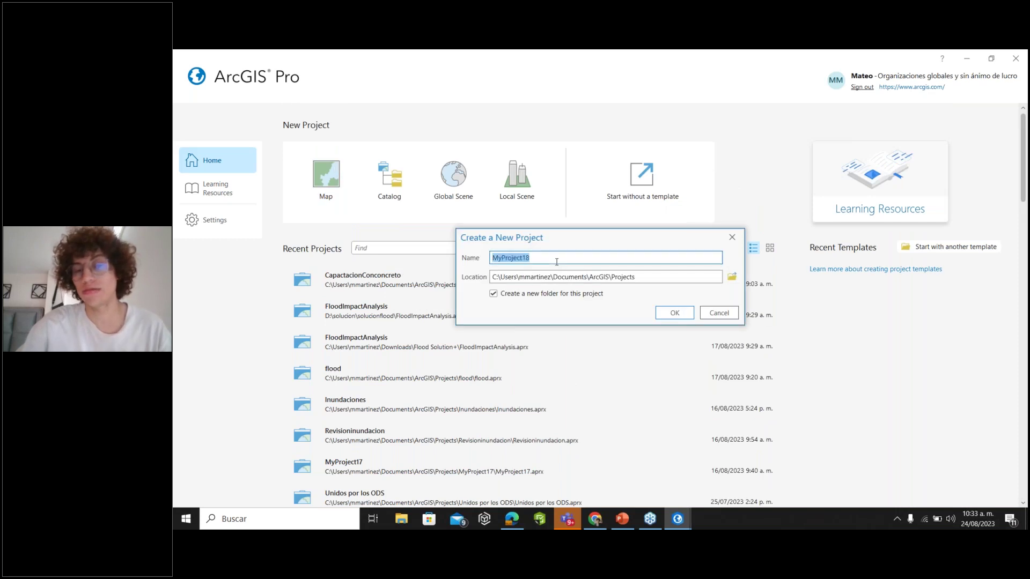
{"action": "type", "text": "C"}
{"action": "type", "text": "p"}
{"action": "type", "text": "pacitacion Bo"}
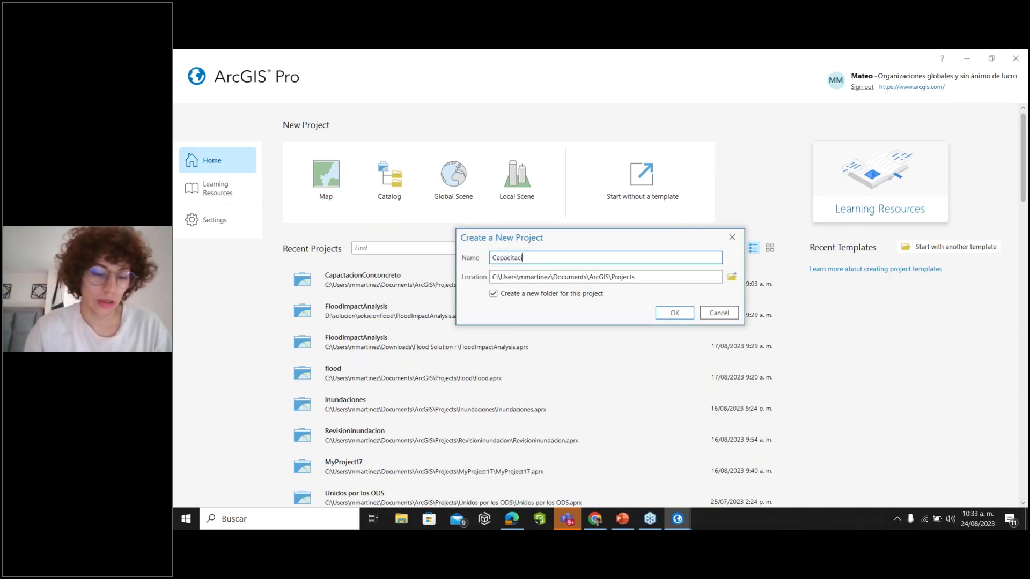
{"action": "key", "text": "BackSpace"}
{"action": "key", "text": "BackSpace"}
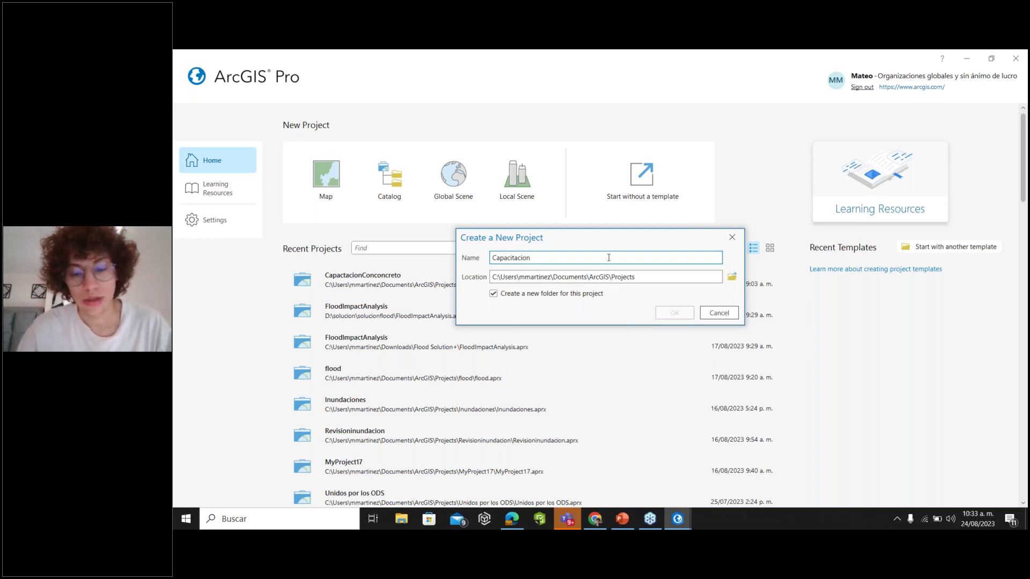
{"action": "key", "text": "BackSpace"}
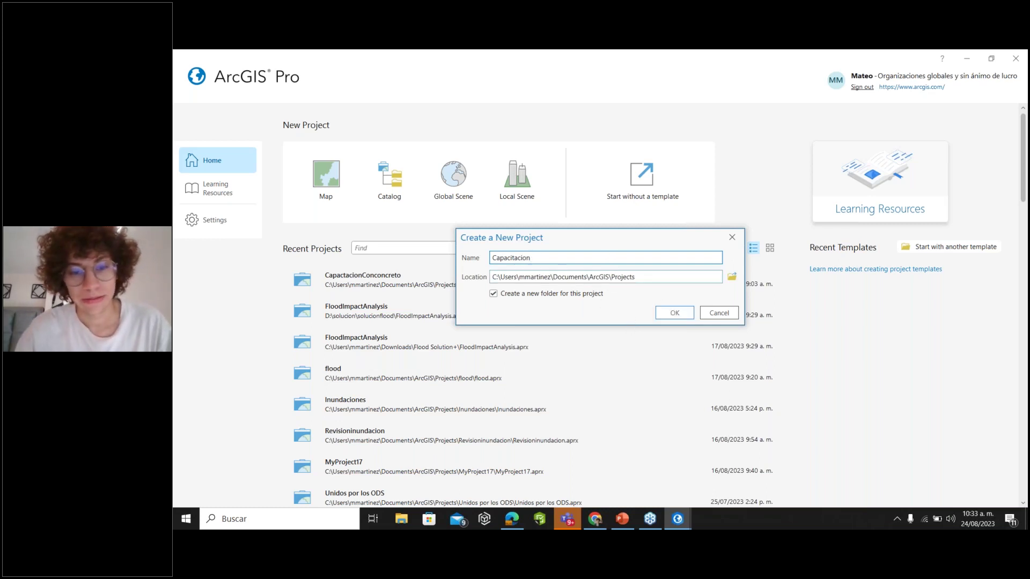
{"action": "left_click", "coordinate": [665, 320]}
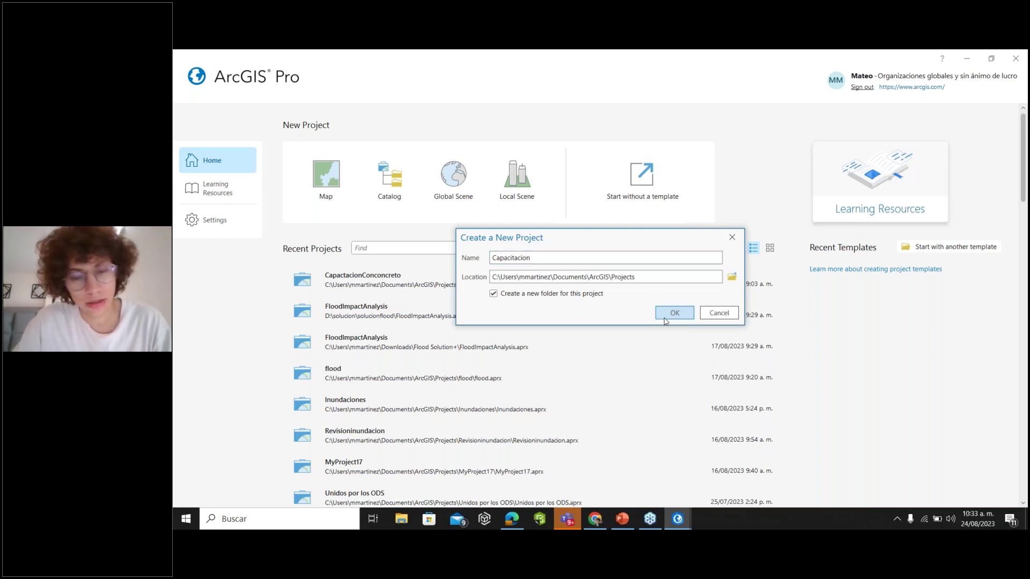
{"action": "left_click", "coordinate": [680, 303]}
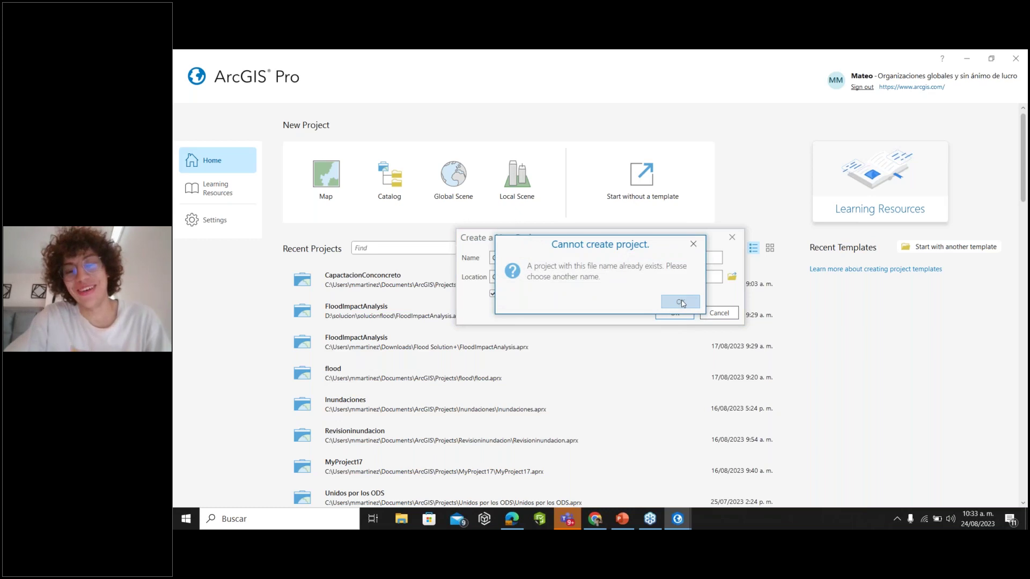
Change the new project's name to Capacitacion22 and create the project
{"action": "left_click", "coordinate": [569, 258]}
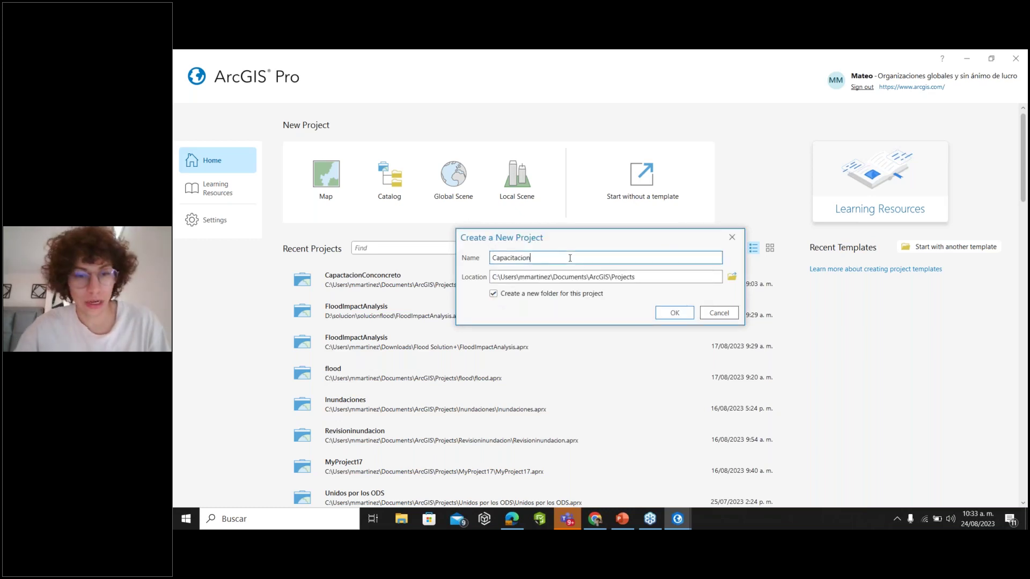
{"action": "type", "text": "22"}
{"action": "left_click", "coordinate": [665, 314]}
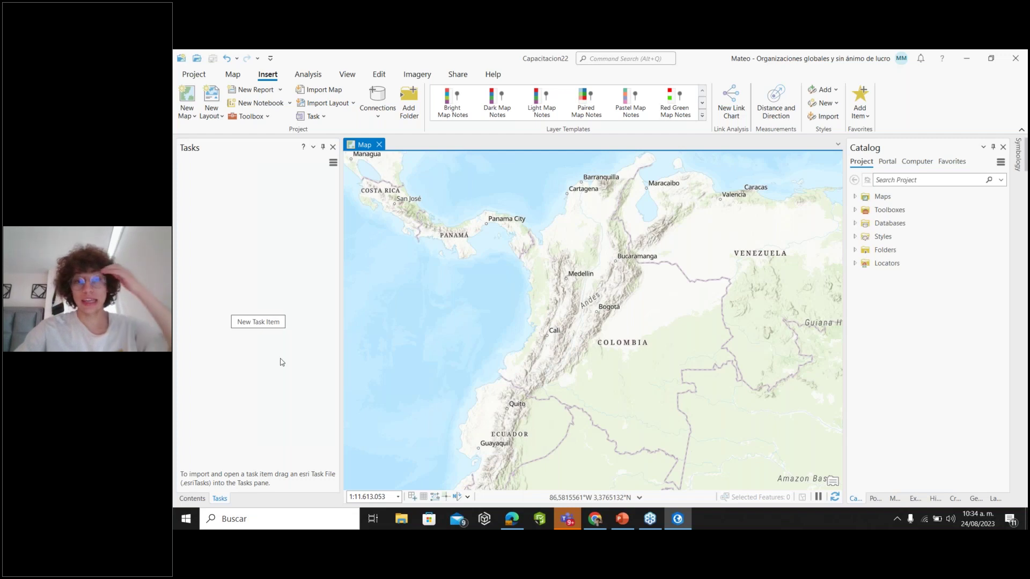
Create a new task item and look over its summary, description and version fields without filling them in
{"action": "left_click", "coordinate": [260, 327]}
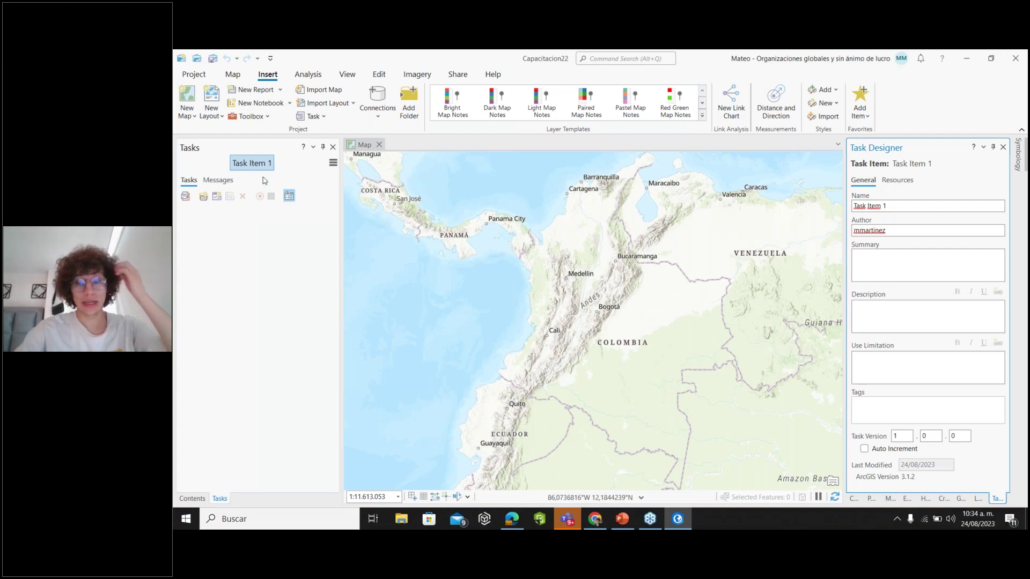
{"action": "left_click", "coordinate": [909, 270]}
{"action": "left_click", "coordinate": [892, 309]}
{"action": "left_click", "coordinate": [887, 266]}
{"action": "left_click", "coordinate": [882, 309]}
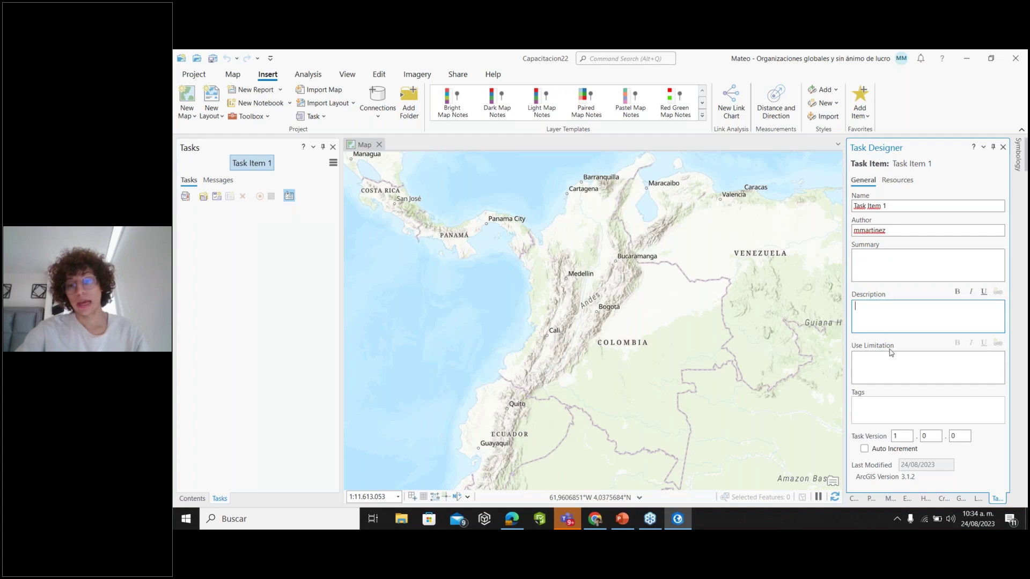
{"action": "left_click", "coordinate": [891, 431]}
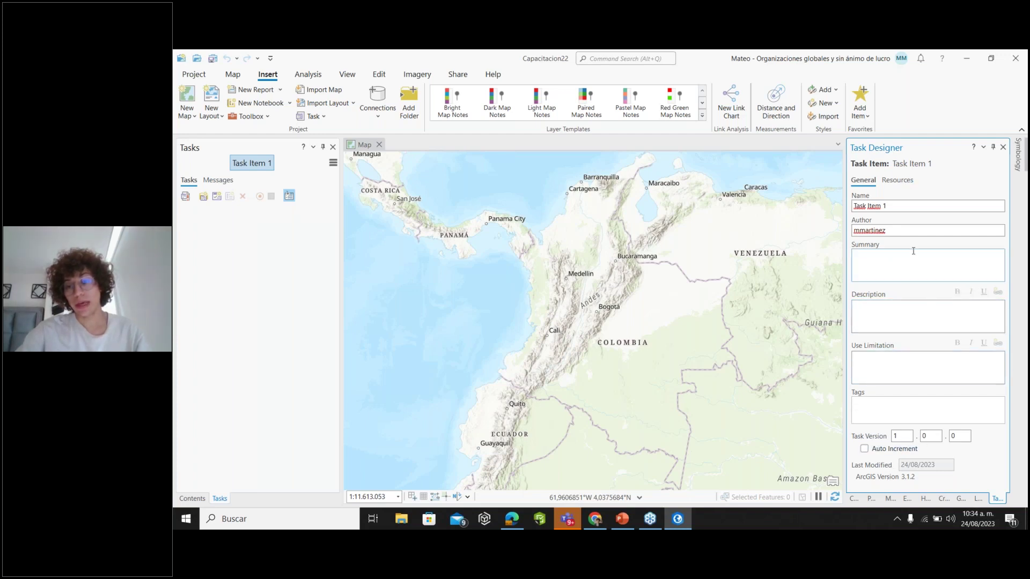
Check the task item's resources, close the Task Designer and bring back the map's layer contents
{"action": "left_click", "coordinate": [895, 183]}
{"action": "left_click", "coordinate": [891, 199]}
{"action": "left_click", "coordinate": [890, 199]}
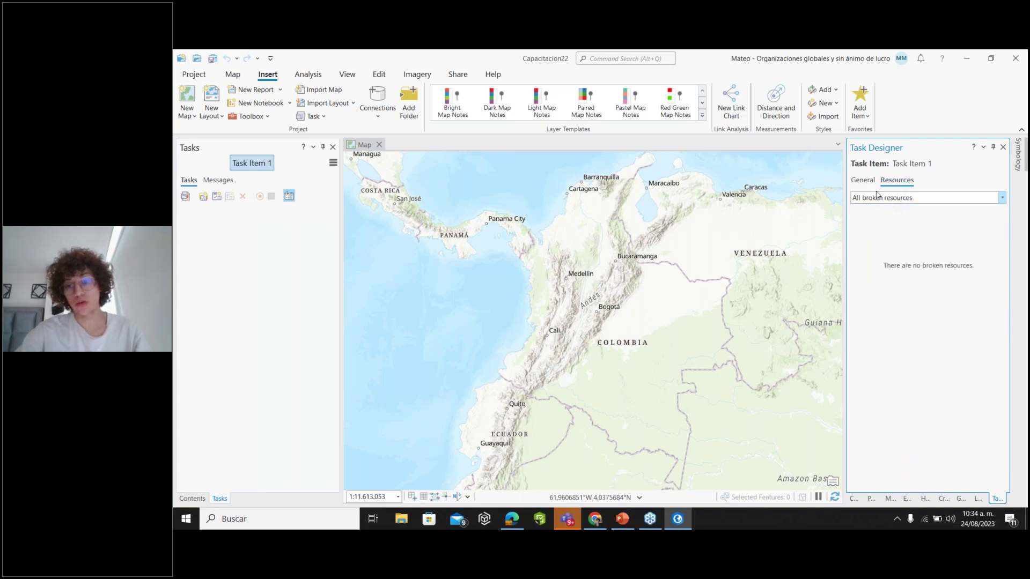
{"action": "left_click", "coordinate": [1002, 147]}
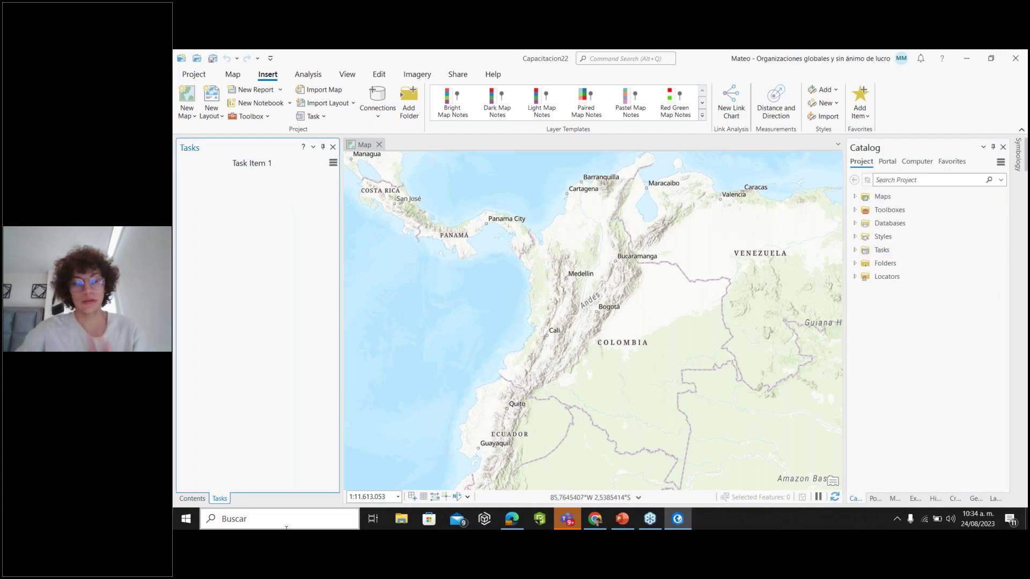
{"action": "left_click", "coordinate": [193, 499]}
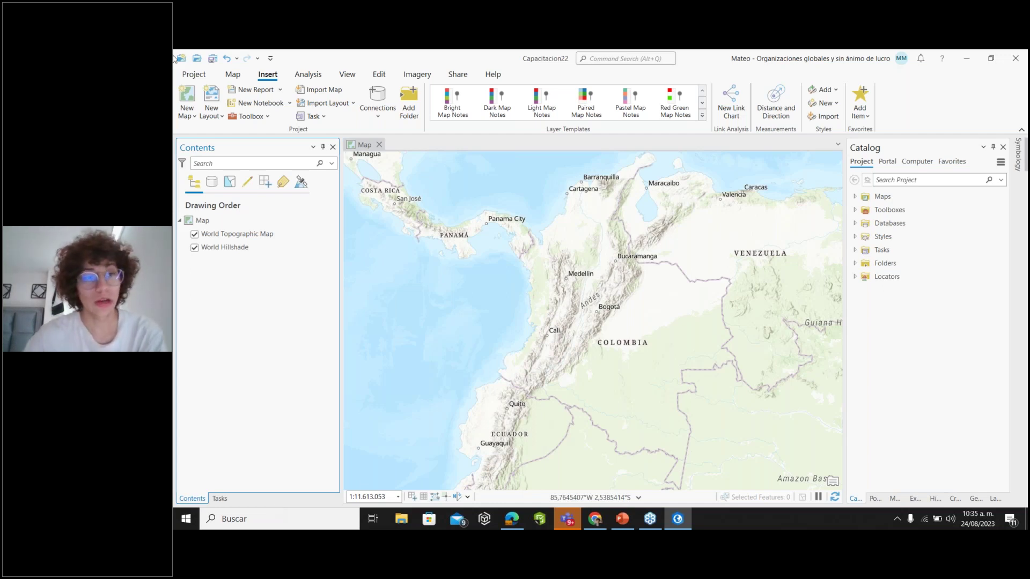
Look through the project settings page and each of the ribbon's command sets from Map through Help
{"action": "left_click", "coordinate": [206, 78]}
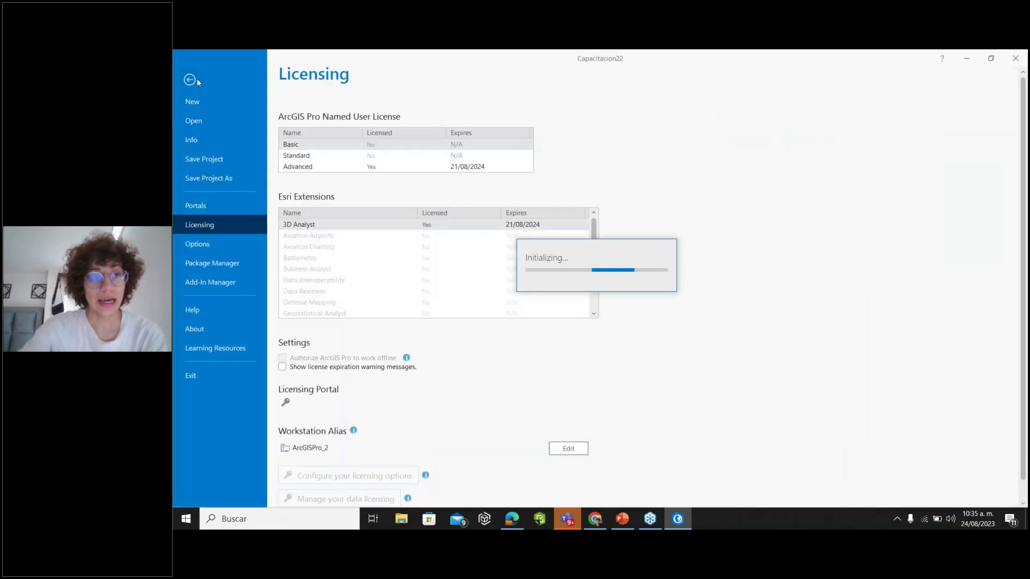
{"action": "left_click", "coordinate": [191, 80]}
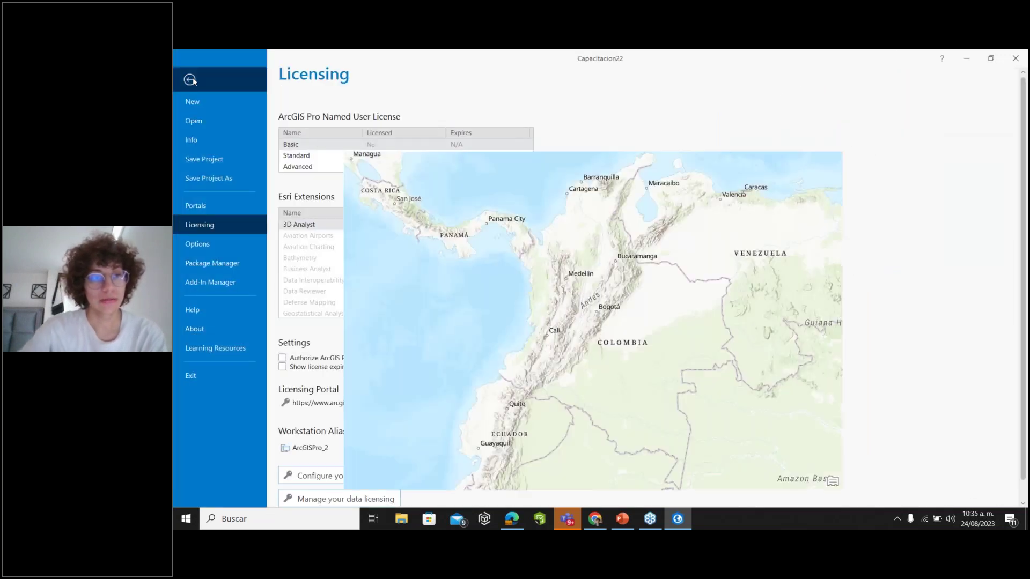
{"action": "left_click", "coordinate": [234, 75]}
{"action": "left_click", "coordinate": [268, 74]}
{"action": "left_click", "coordinate": [234, 76]}
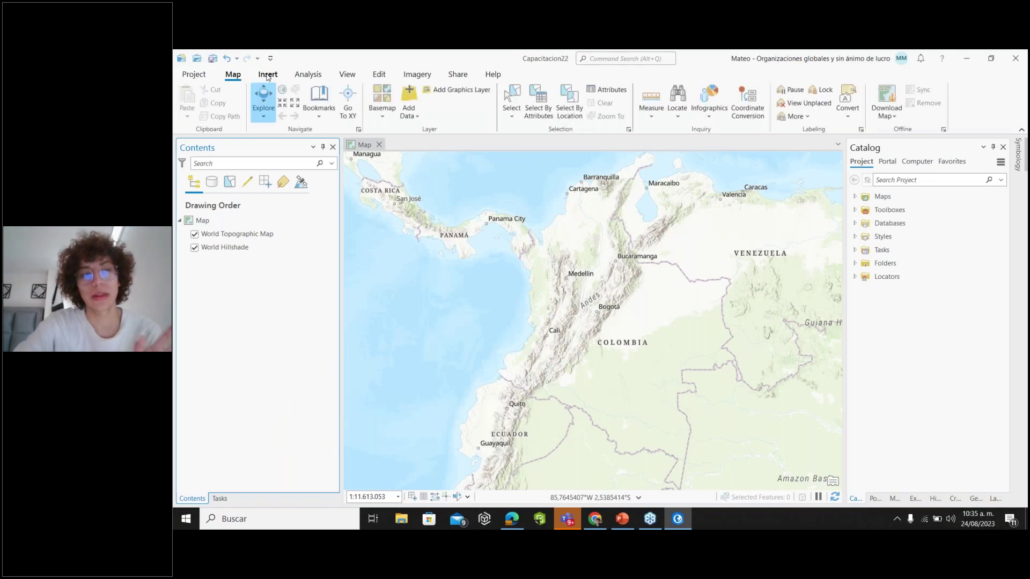
{"action": "left_click", "coordinate": [268, 75]}
{"action": "left_click", "coordinate": [308, 75]}
{"action": "left_click", "coordinate": [347, 75]}
{"action": "left_click", "coordinate": [379, 75]}
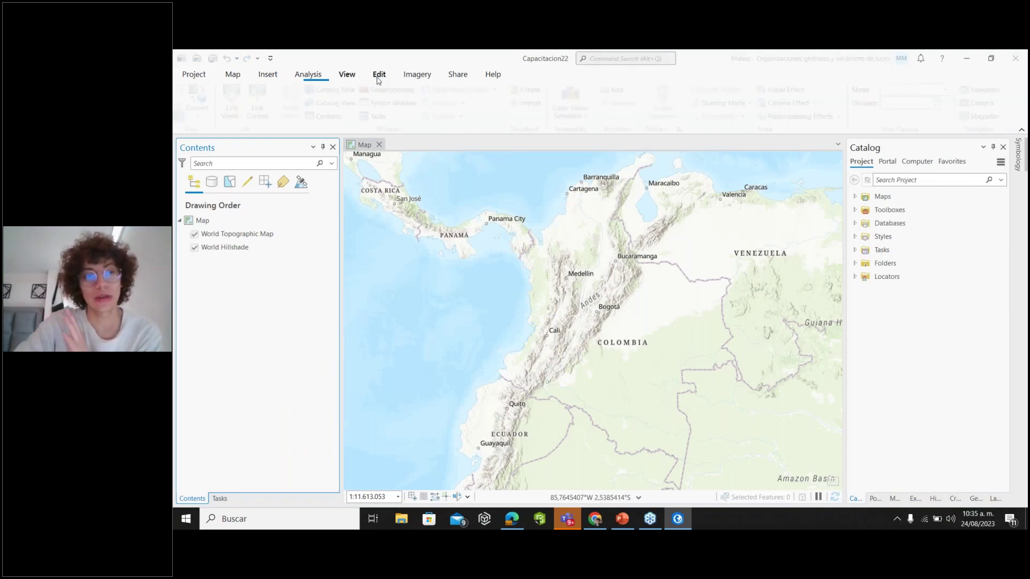
{"action": "left_click", "coordinate": [417, 75]}
{"action": "left_click", "coordinate": [457, 75]}
{"action": "left_click", "coordinate": [490, 75]}
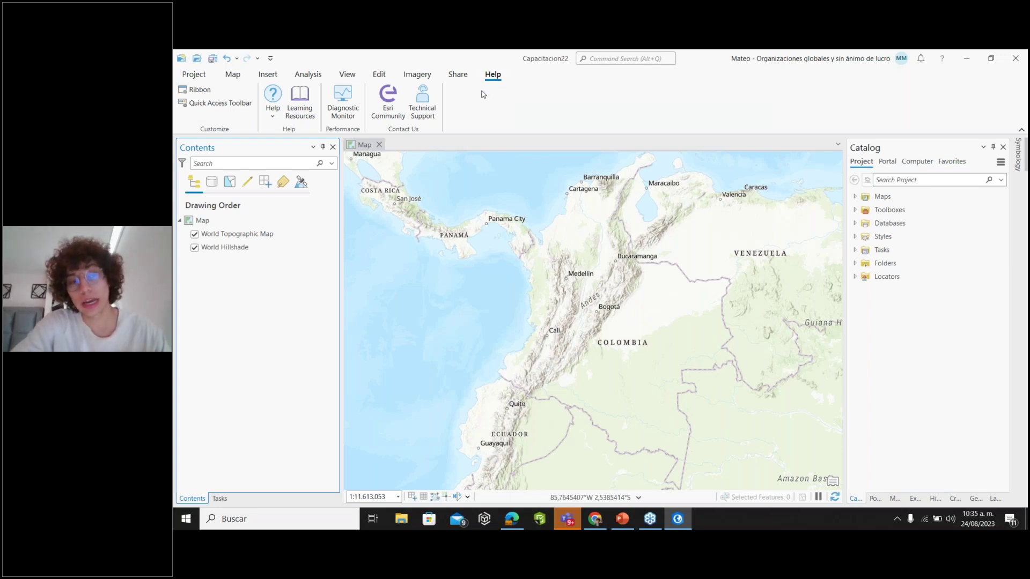
Look over the image classification tools and the sharing tools, and return to the imagery commands
{"action": "left_click", "coordinate": [420, 78]}
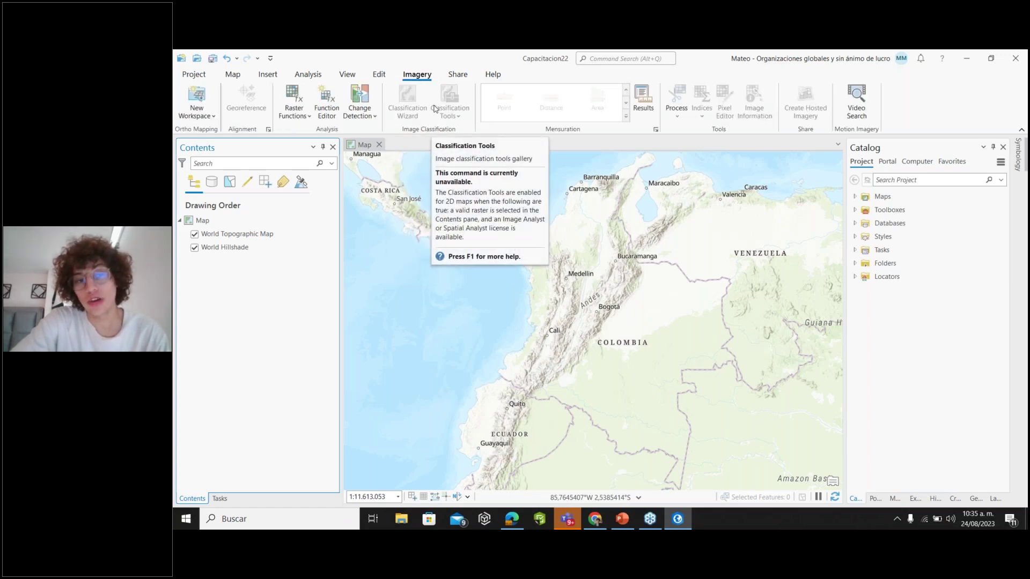
{"action": "left_click", "coordinate": [451, 75]}
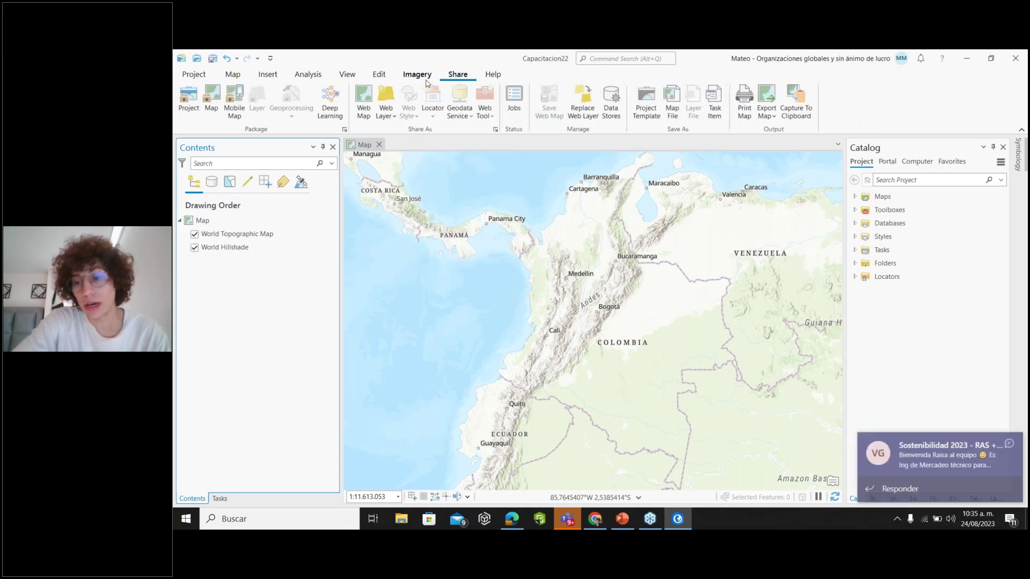
{"action": "left_click", "coordinate": [424, 77]}
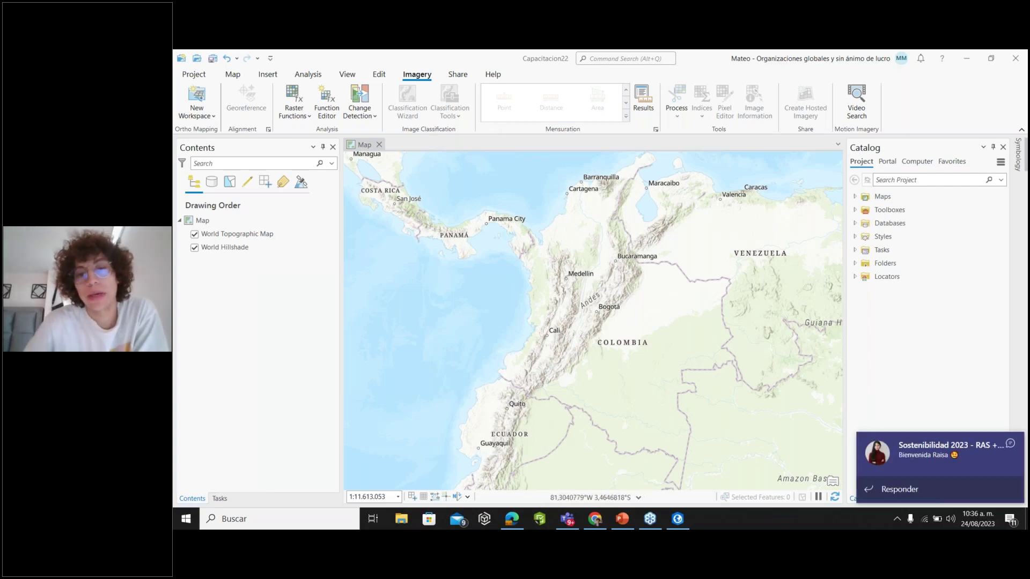
Dismiss the chat notifications, set the Microsoft Teams status to No molestar, and return to the map project
{"action": "left_click", "coordinate": [1011, 443]}
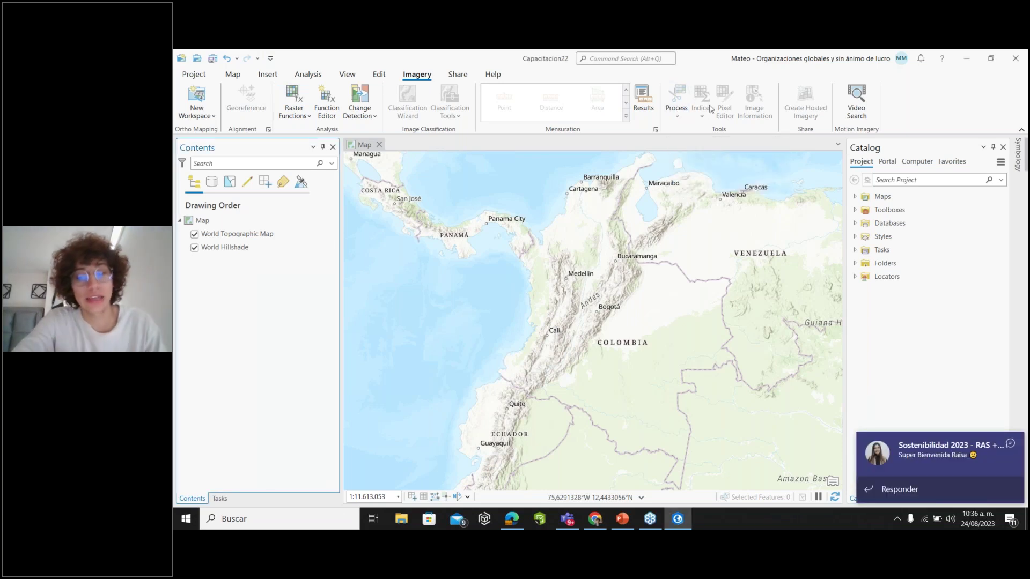
{"action": "left_click", "coordinate": [1011, 446]}
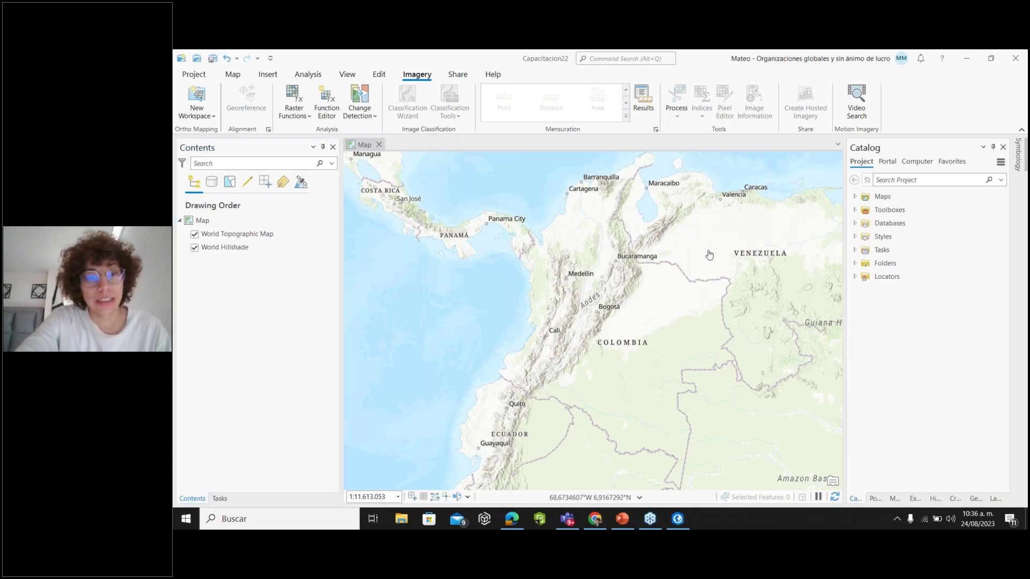
{"action": "left_click", "coordinate": [568, 519]}
{"action": "left_click", "coordinate": [937, 63]}
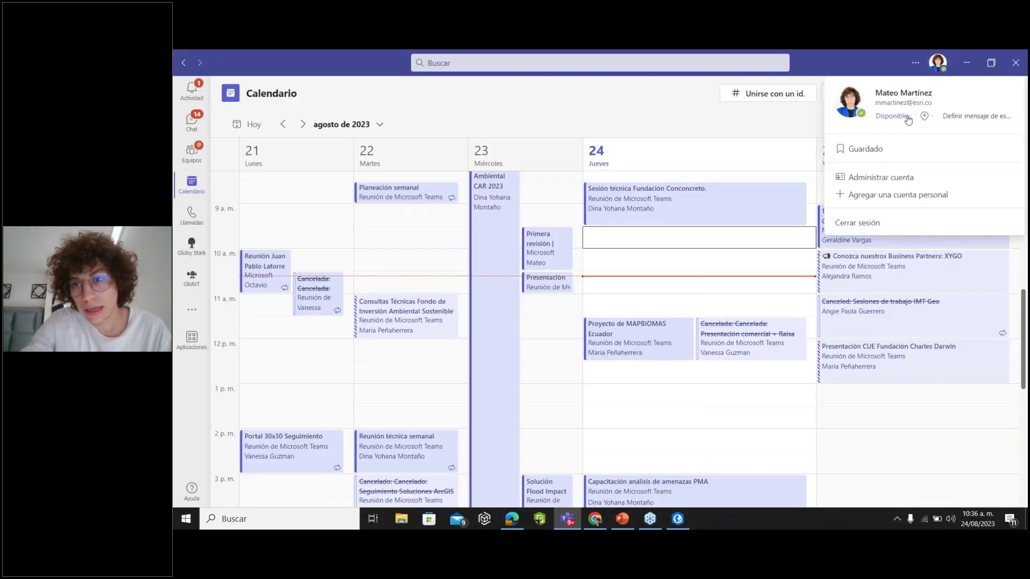
{"action": "left_click", "coordinate": [906, 116]}
{"action": "left_click", "coordinate": [886, 177]}
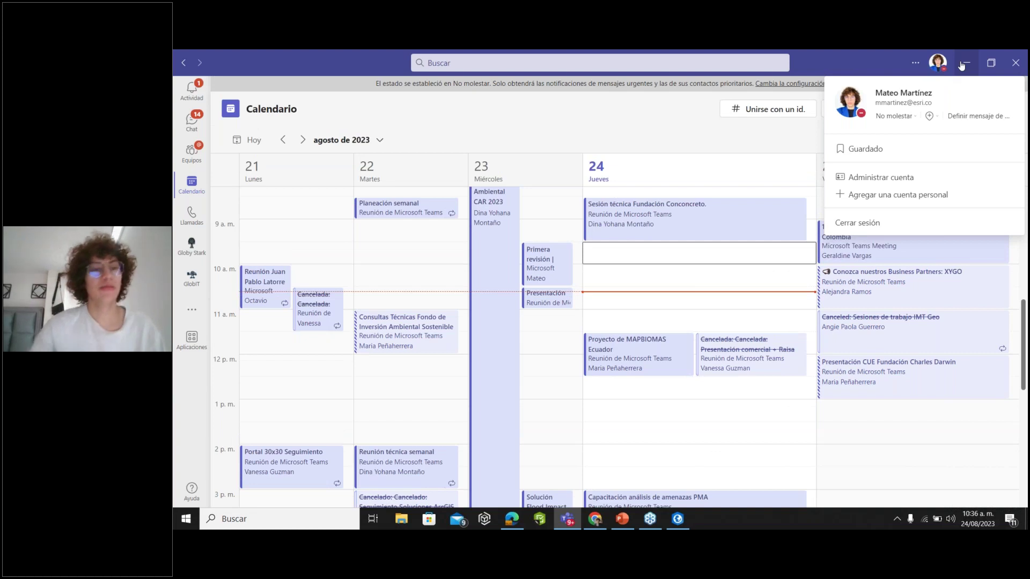
{"action": "left_click", "coordinate": [963, 63]}
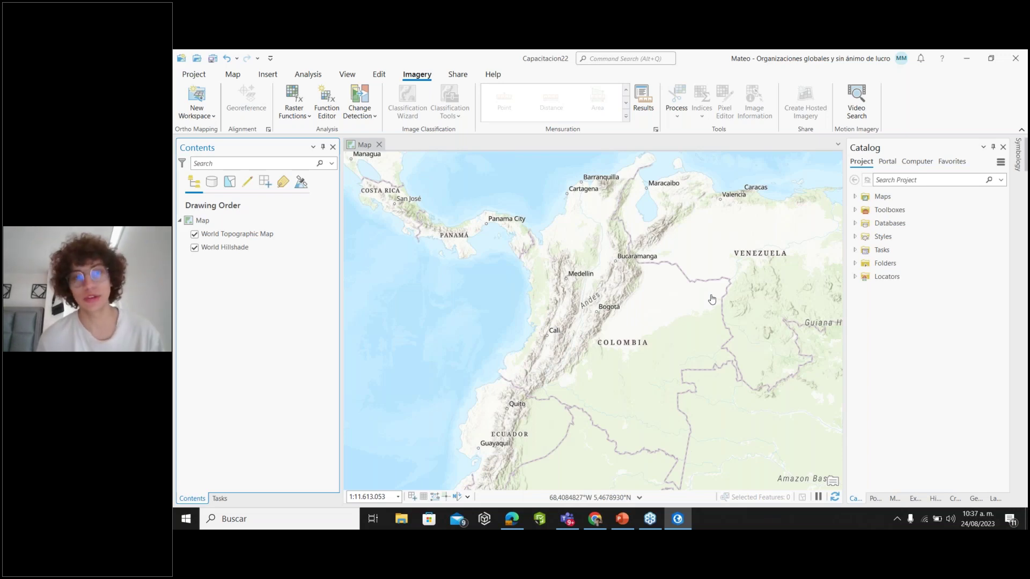
Zoom the map in and back out around Colombia, and show the commands for inserting project items
{"action": "scroll", "coordinate": [590, 241], "scroll_direction": "up", "scroll_amount": 2}
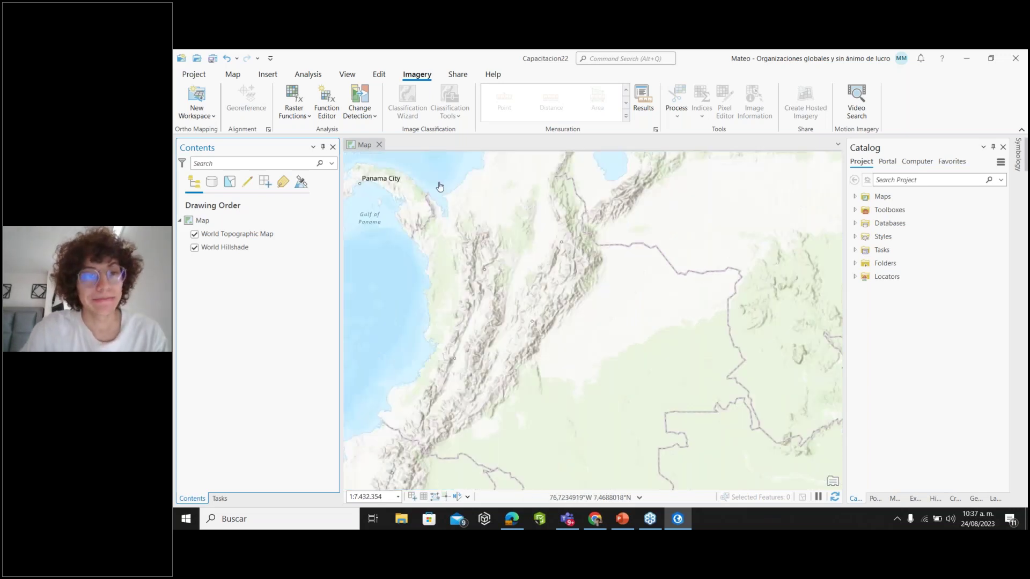
{"action": "scroll", "coordinate": [438, 180], "scroll_direction": "down", "scroll_amount": 2}
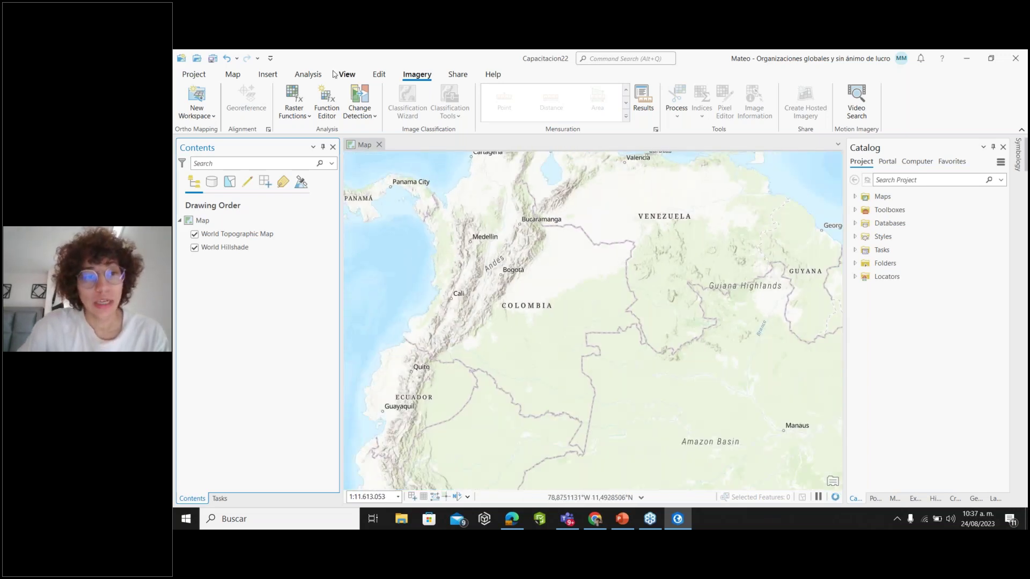
{"action": "left_click", "coordinate": [263, 81]}
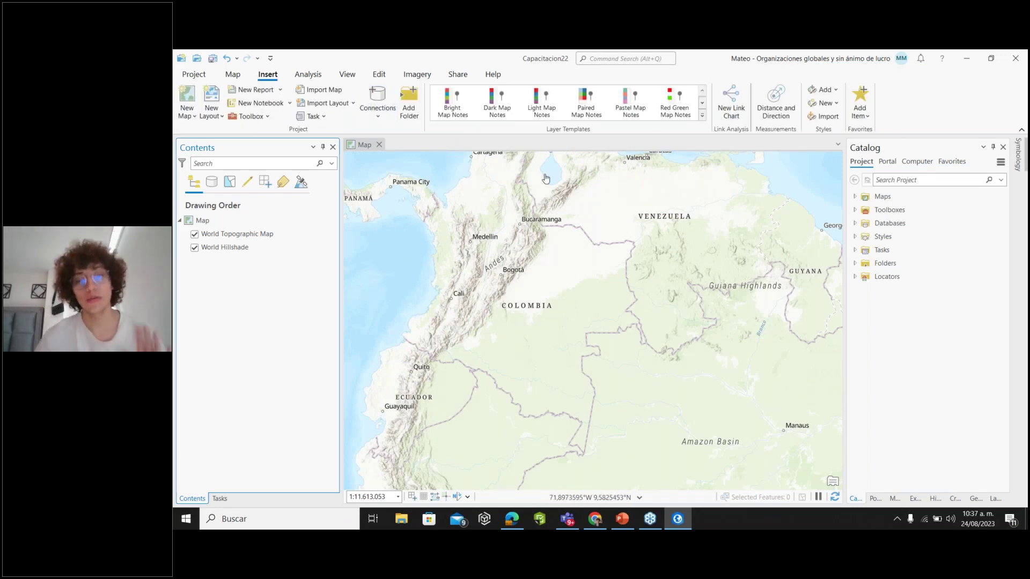
Pan the map to bring northern Colombia and the Caribbean into view, and show the map import dialog and the connection options
{"action": "left_click_drag", "start_coordinate": [517, 190], "coordinate": [574, 258]}
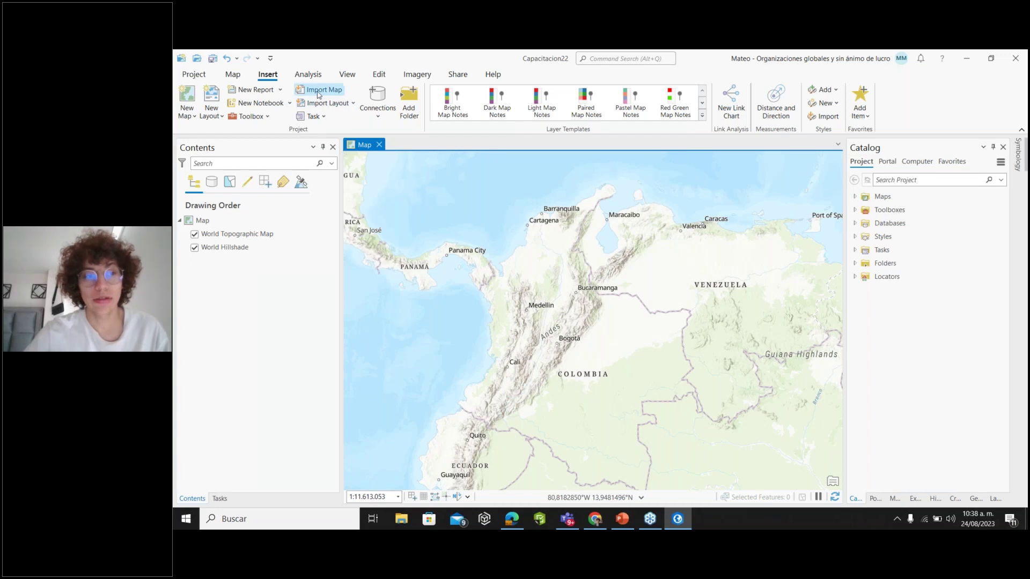
{"action": "left_click", "coordinate": [319, 92]}
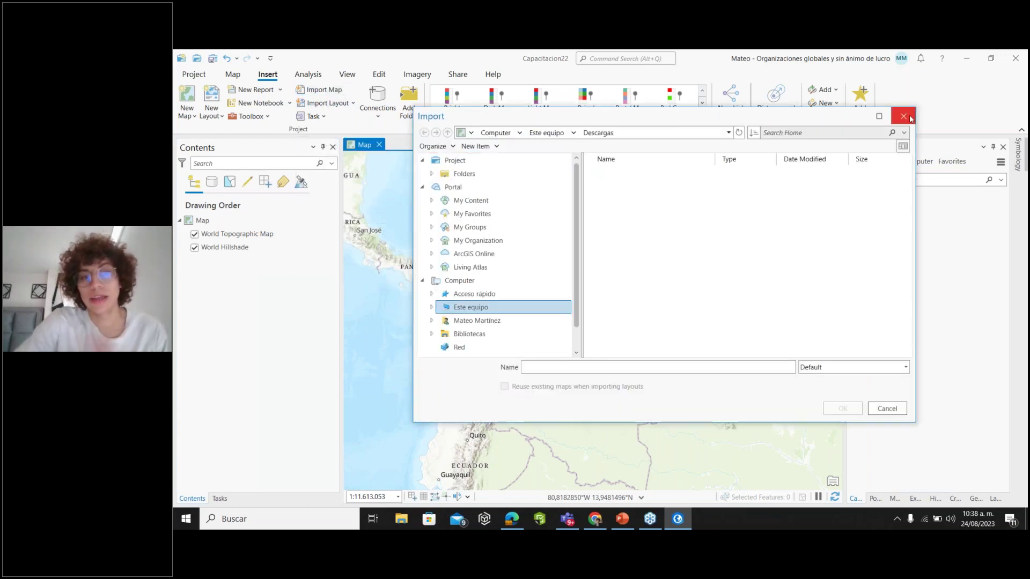
{"action": "left_click", "coordinate": [904, 117]}
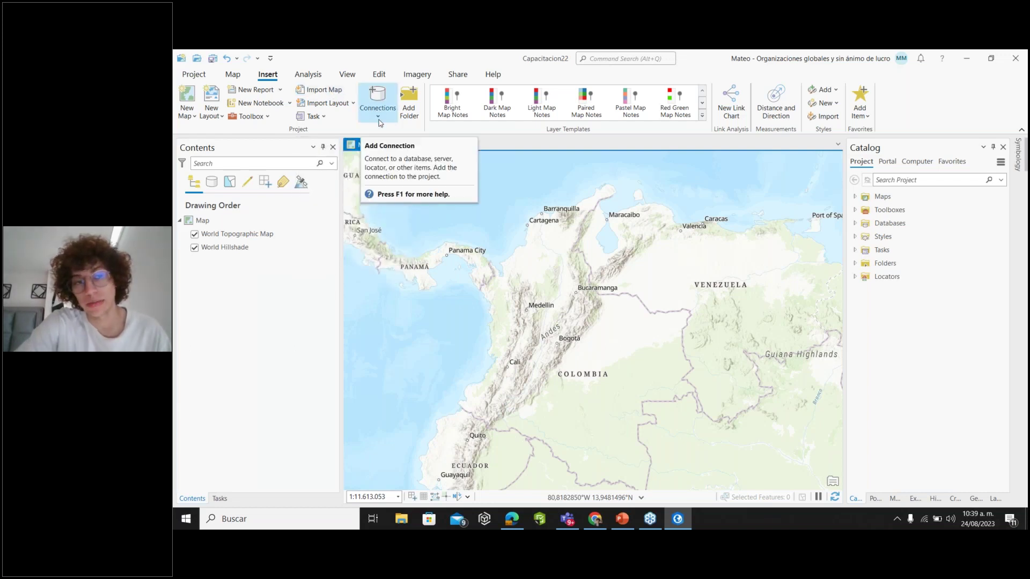
{"action": "left_click", "coordinate": [379, 97]}
{"action": "left_click", "coordinate": [420, 108]}
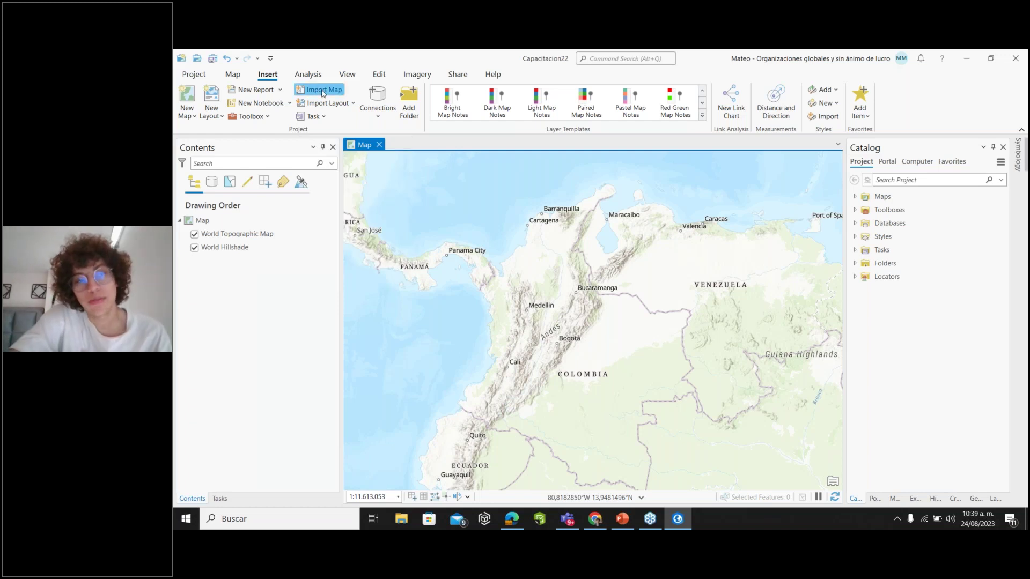
{"action": "left_click", "coordinate": [322, 92]}
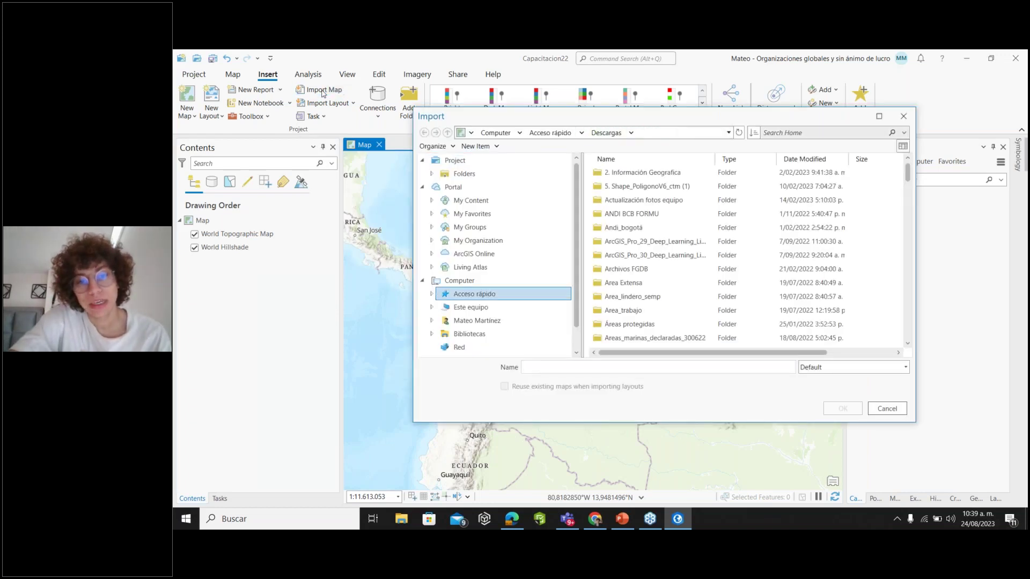
{"action": "scroll", "coordinate": [732, 284], "scroll_direction": "down", "scroll_amount": 4}
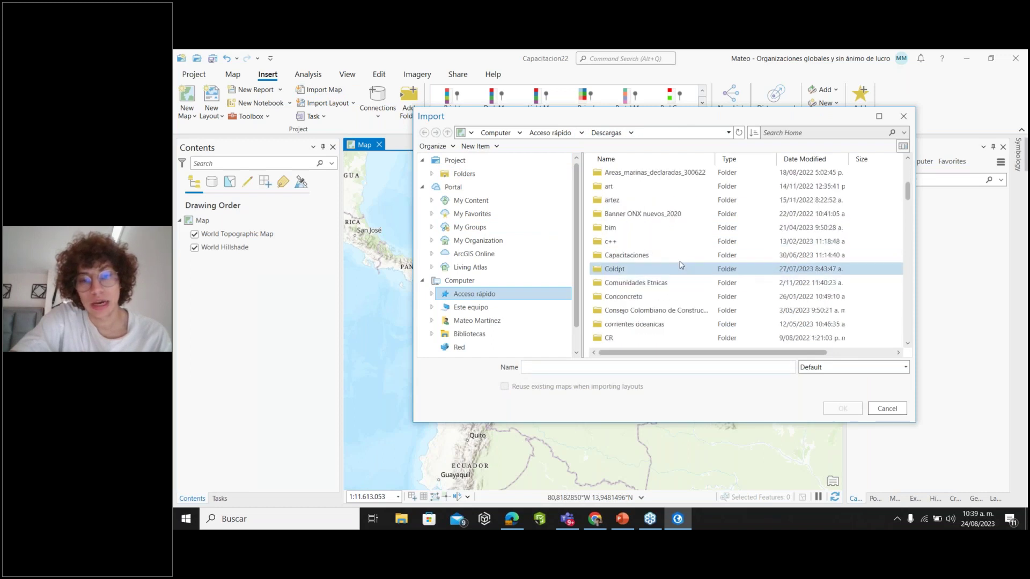
{"action": "double_click", "coordinate": [644, 255]}
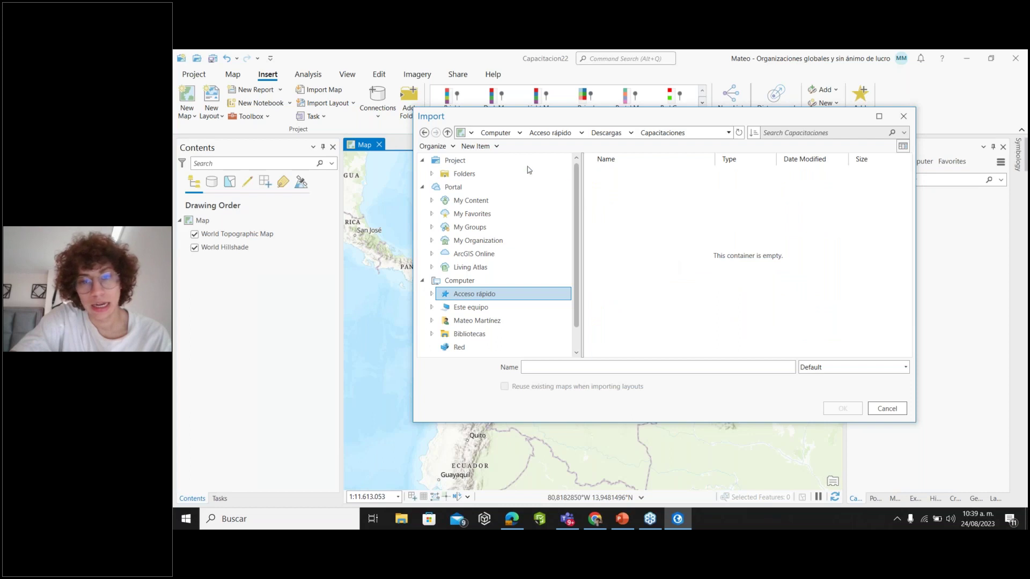
{"action": "left_click", "coordinate": [423, 133]}
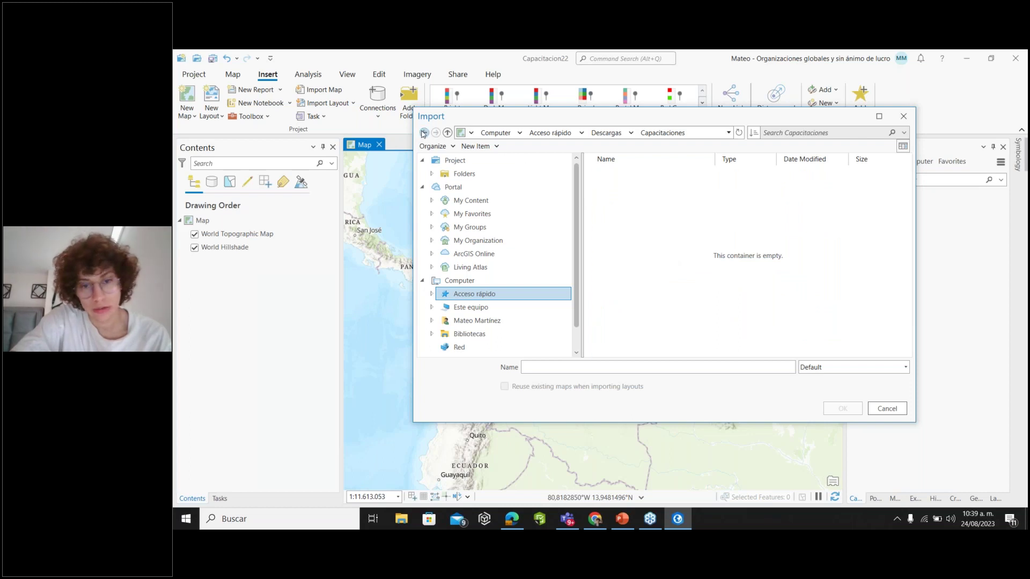
{"action": "scroll", "coordinate": [635, 225], "scroll_direction": "down", "scroll_amount": 1}
{"action": "scroll", "coordinate": [635, 225], "scroll_direction": "up", "scroll_amount": 2}
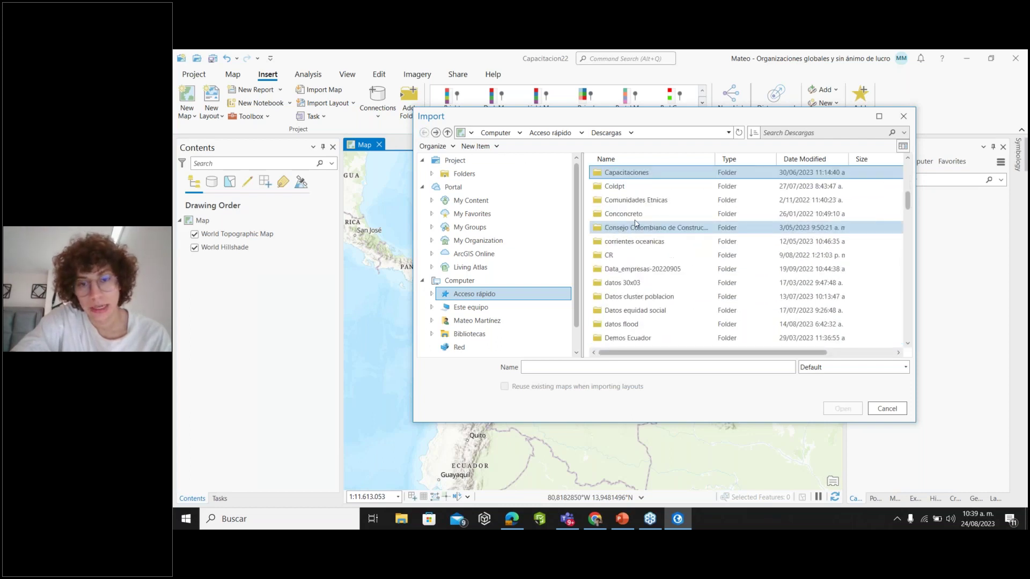
{"action": "left_click", "coordinate": [902, 110]}
Switch to File Explorer, check the Inventario and Migración folders in Descargas for the migration data, and return to the map project
{"action": "left_click", "coordinate": [403, 518]}
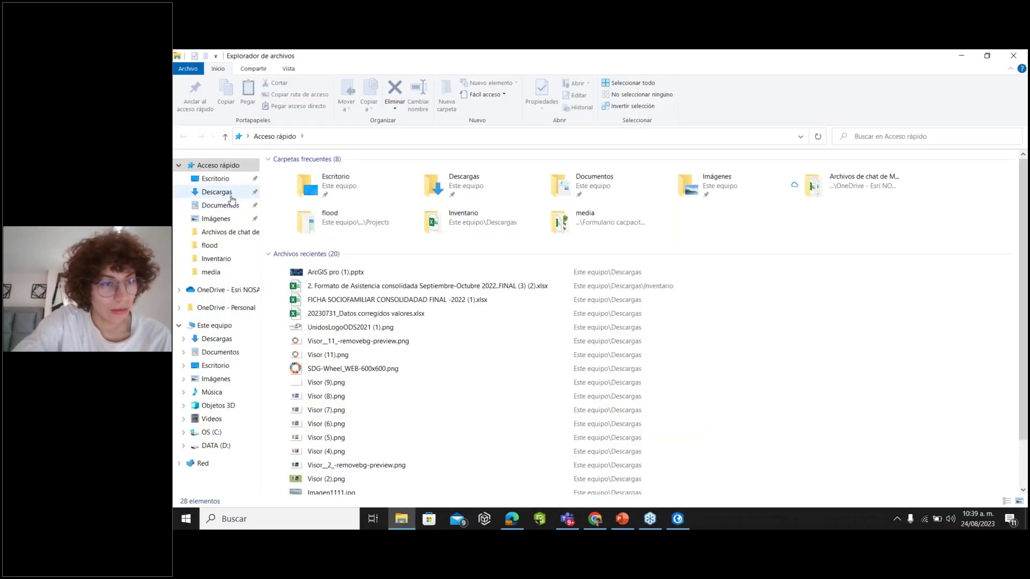
{"action": "left_click", "coordinate": [217, 192]}
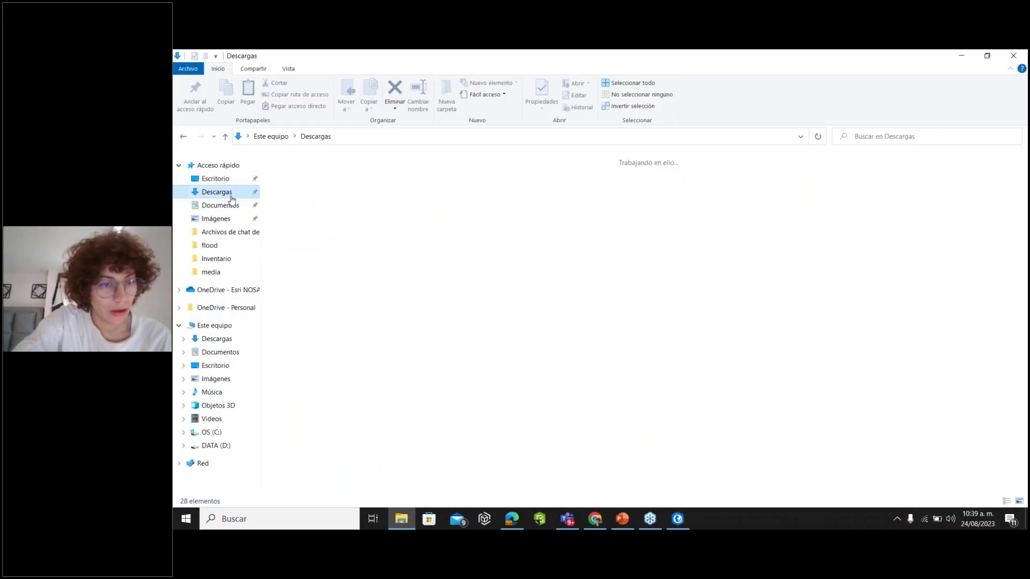
{"action": "double_click", "coordinate": [311, 220]}
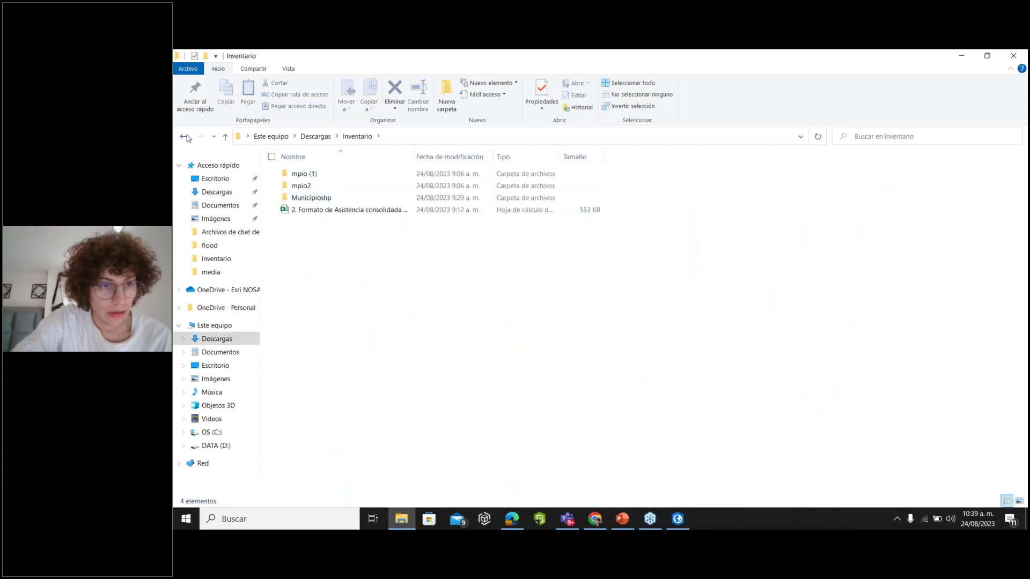
{"action": "left_click", "coordinate": [226, 136]}
{"action": "double_click", "coordinate": [316, 238]}
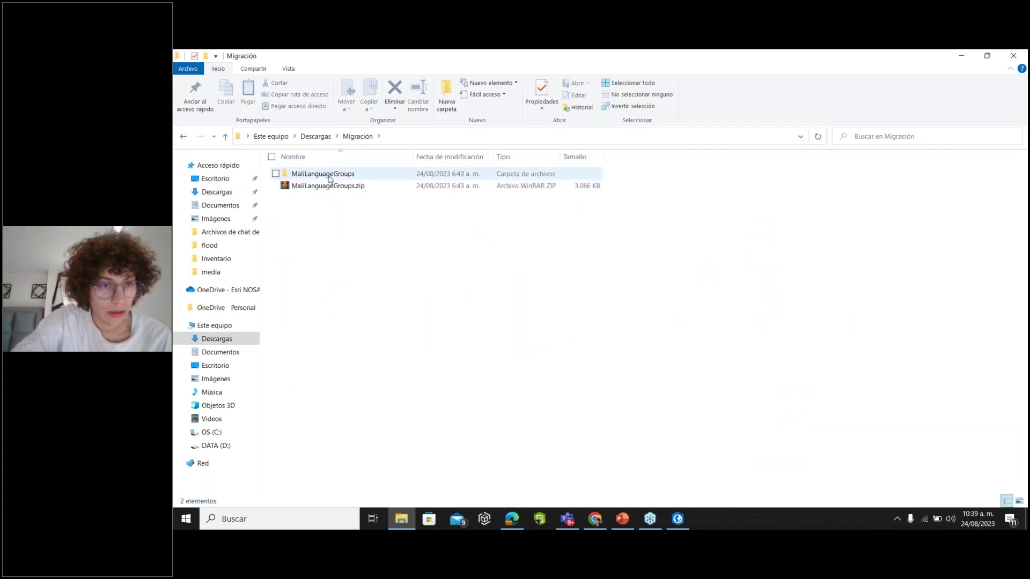
{"action": "left_click", "coordinate": [183, 137]}
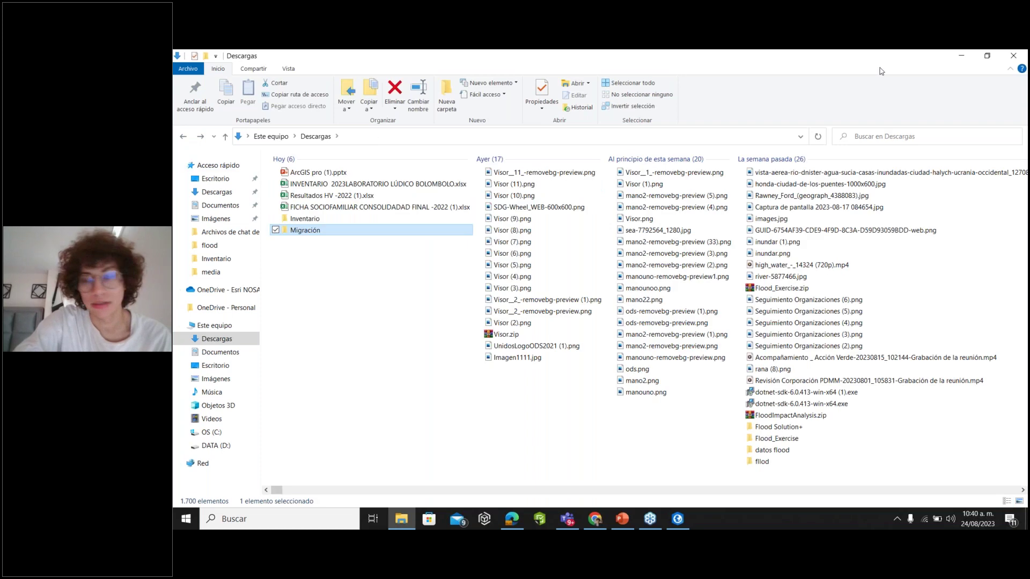
{"action": "left_click", "coordinate": [958, 60]}
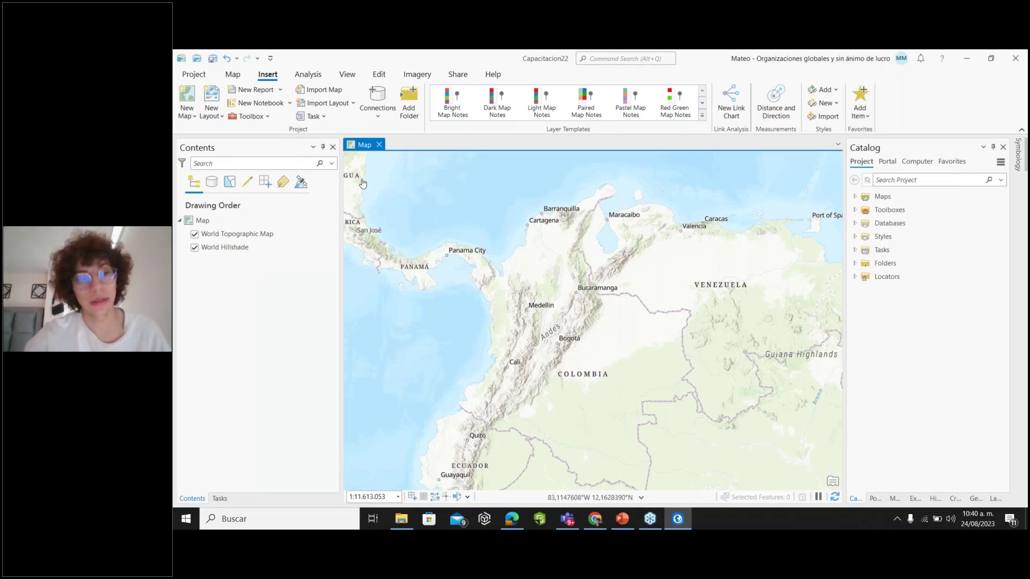
Import the map document MaliLanguageGroups.mxd from the MaliLanguageGroups folder inside Descargas > Migración into the project
{"action": "left_click", "coordinate": [323, 92]}
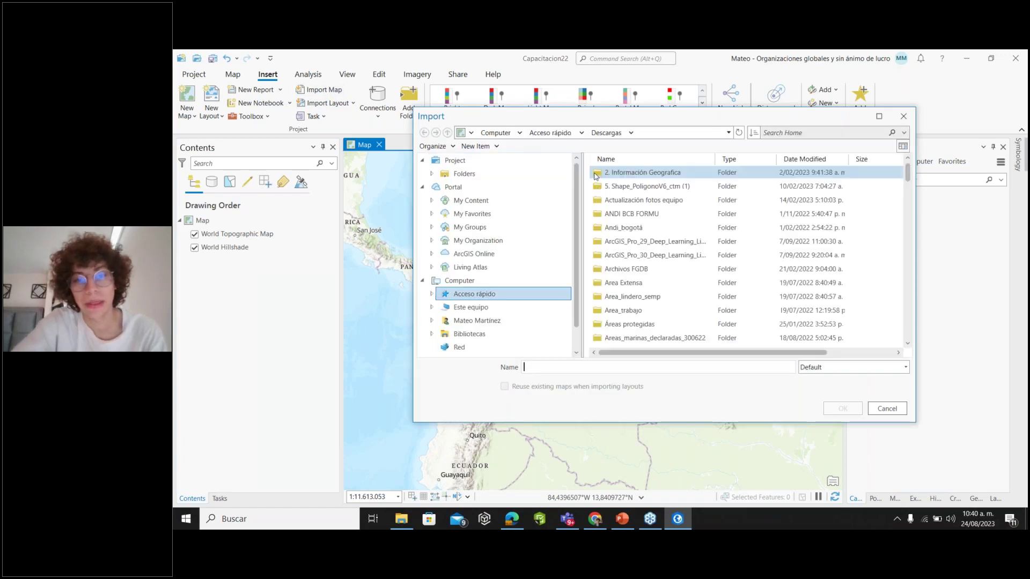
{"action": "scroll", "coordinate": [753, 218], "scroll_direction": "down", "scroll_amount": 5}
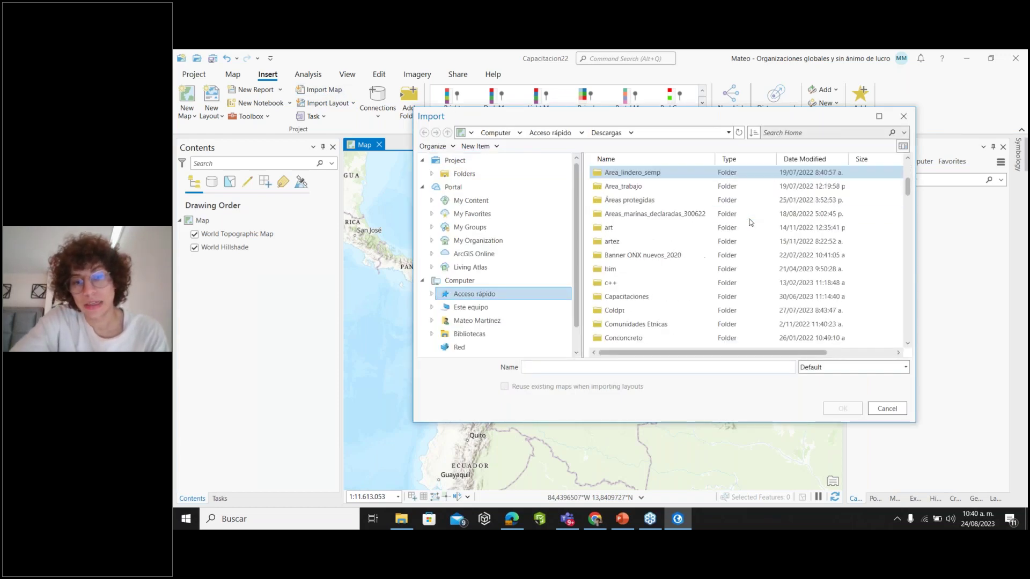
{"action": "scroll", "coordinate": [751, 222], "scroll_direction": "down", "scroll_amount": 8}
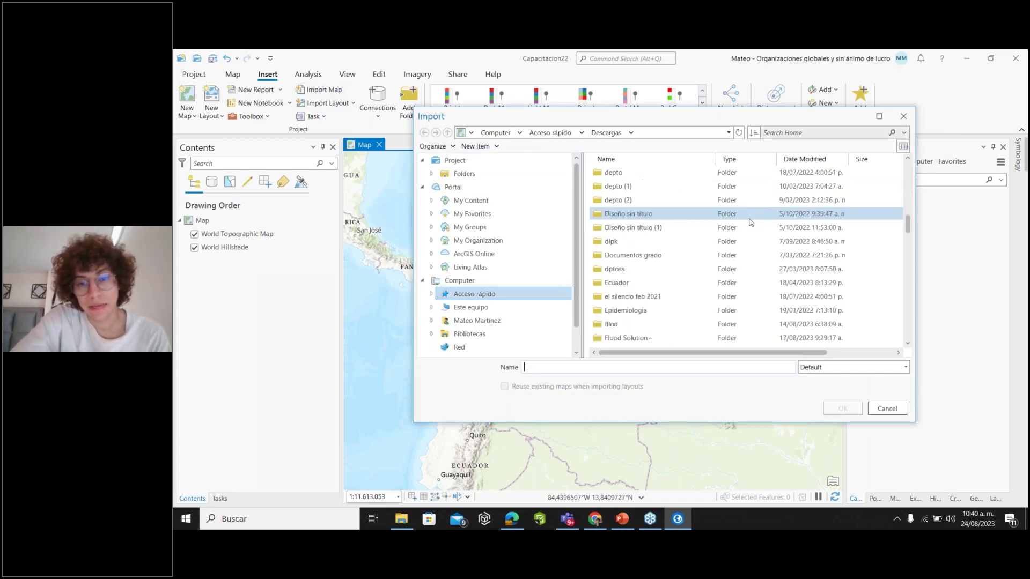
{"action": "scroll", "coordinate": [750, 222], "scroll_direction": "down", "scroll_amount": 1}
{"action": "left_click", "coordinate": [622, 298]}
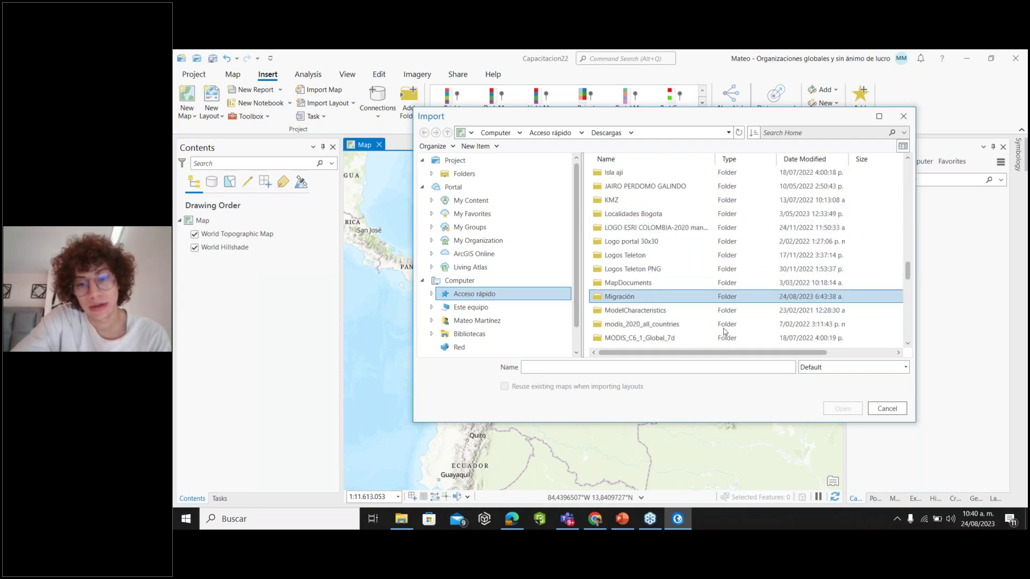
{"action": "double_click", "coordinate": [622, 298]}
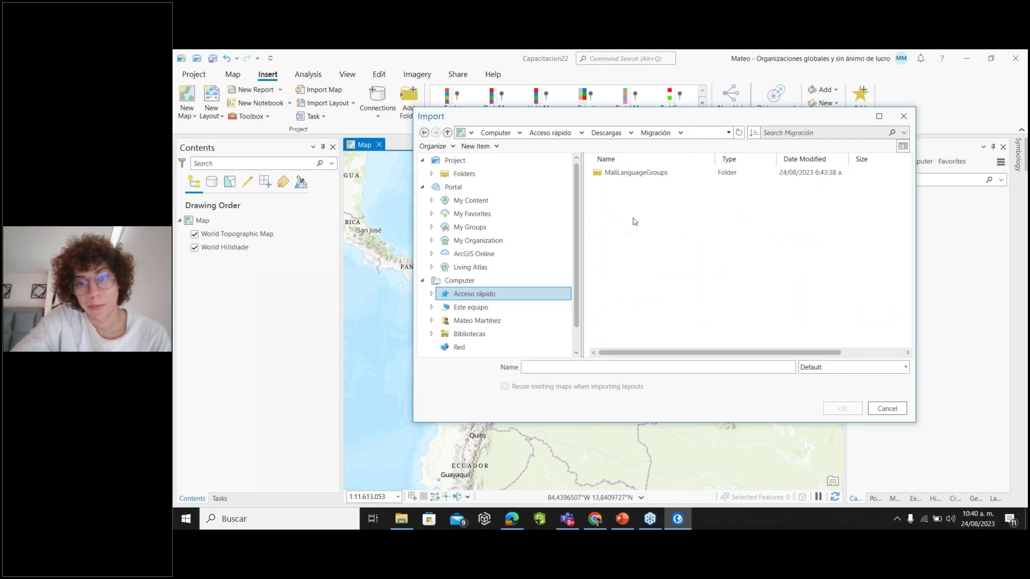
{"action": "double_click", "coordinate": [642, 173]}
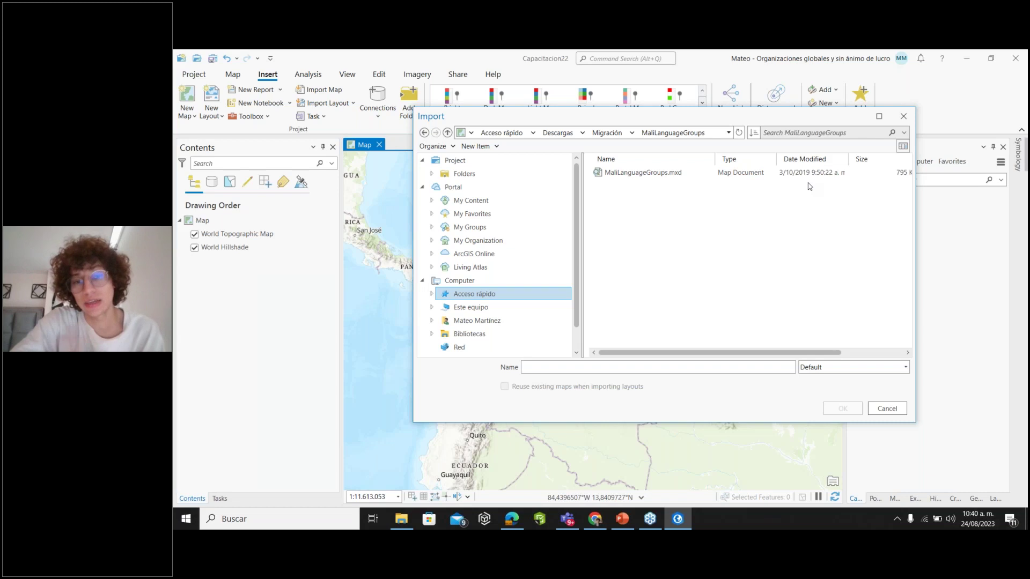
{"action": "left_click", "coordinate": [681, 173]}
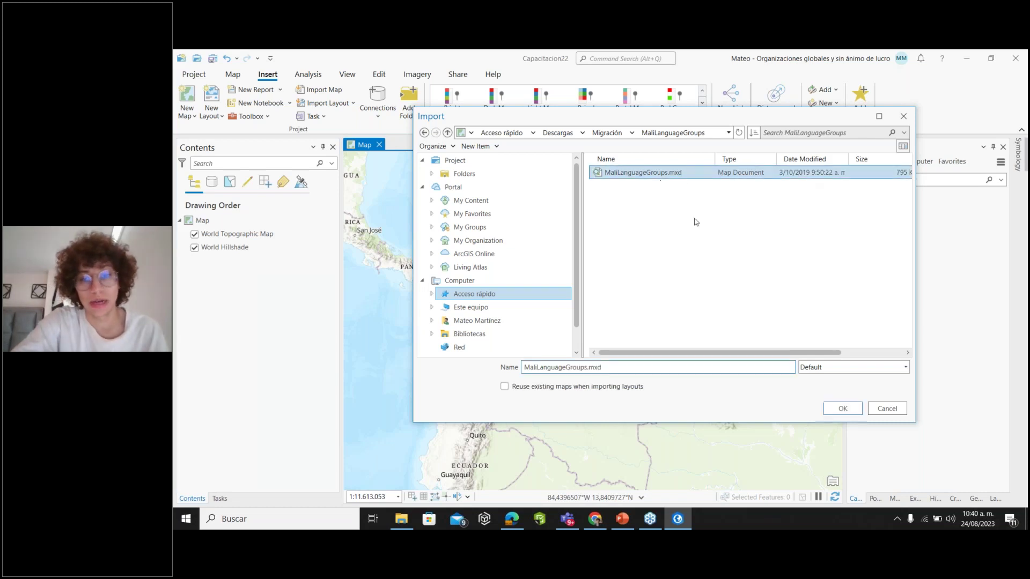
{"action": "left_click", "coordinate": [840, 411]}
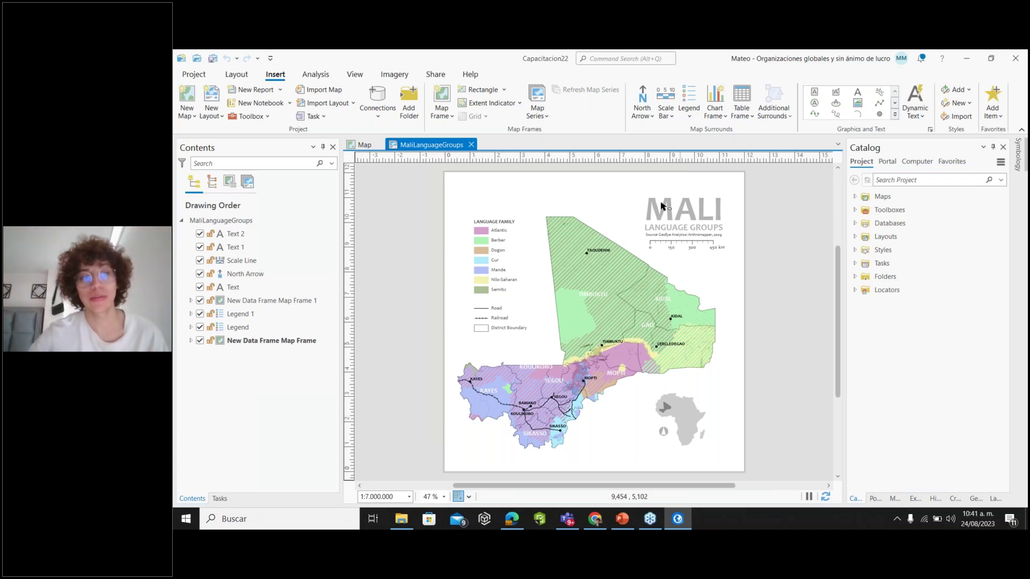
{"action": "left_click", "coordinate": [327, 89]}
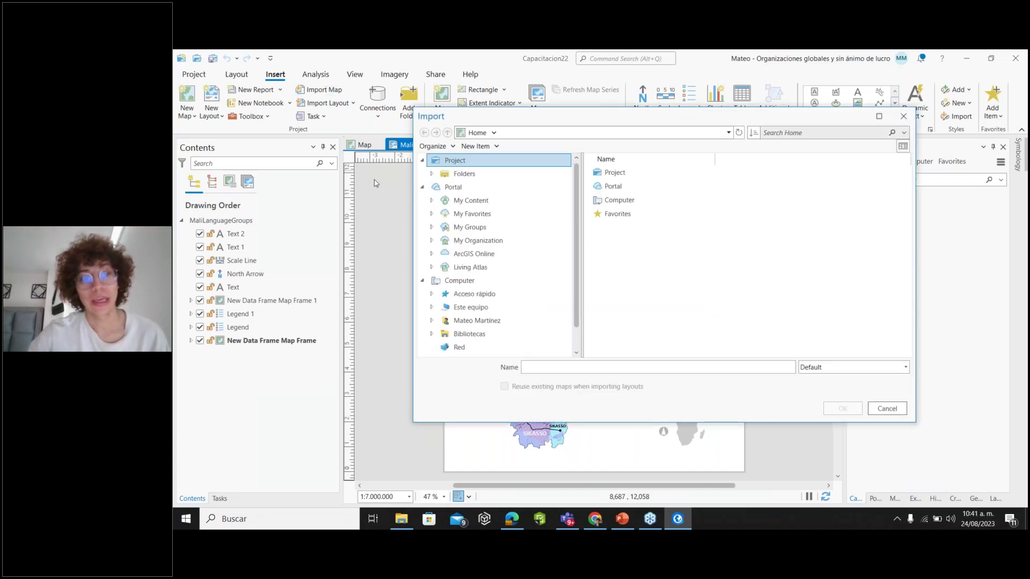
{"action": "left_click", "coordinate": [653, 173]}
{"action": "double_click", "coordinate": [654, 173]}
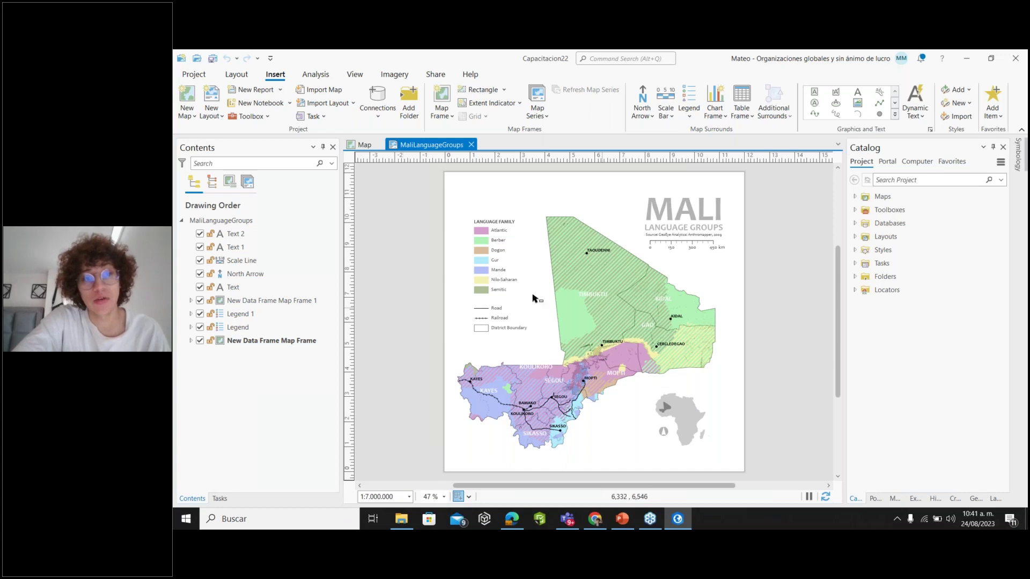
Show the database connection options and the dialog for adding an existing geodatabase, and close it without adding one
{"action": "left_click", "coordinate": [368, 114]}
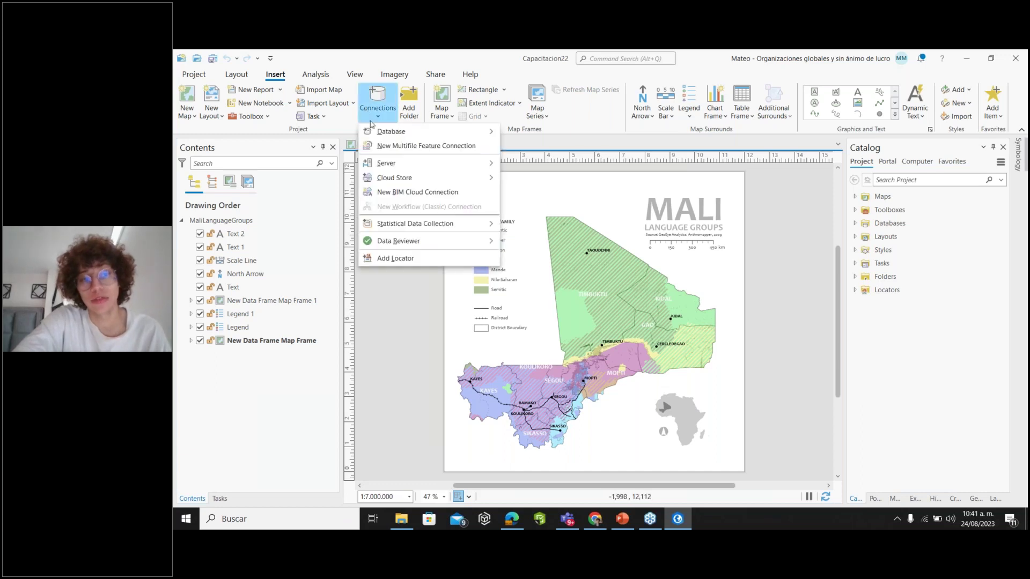
{"action": "mouse_move", "coordinate": [379, 136]}
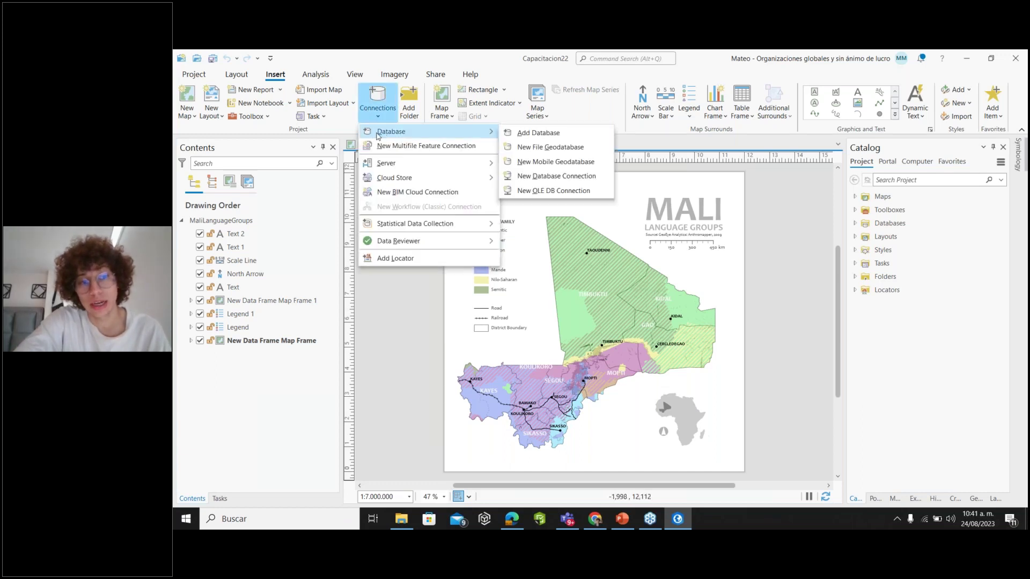
{"action": "left_click", "coordinate": [532, 138]}
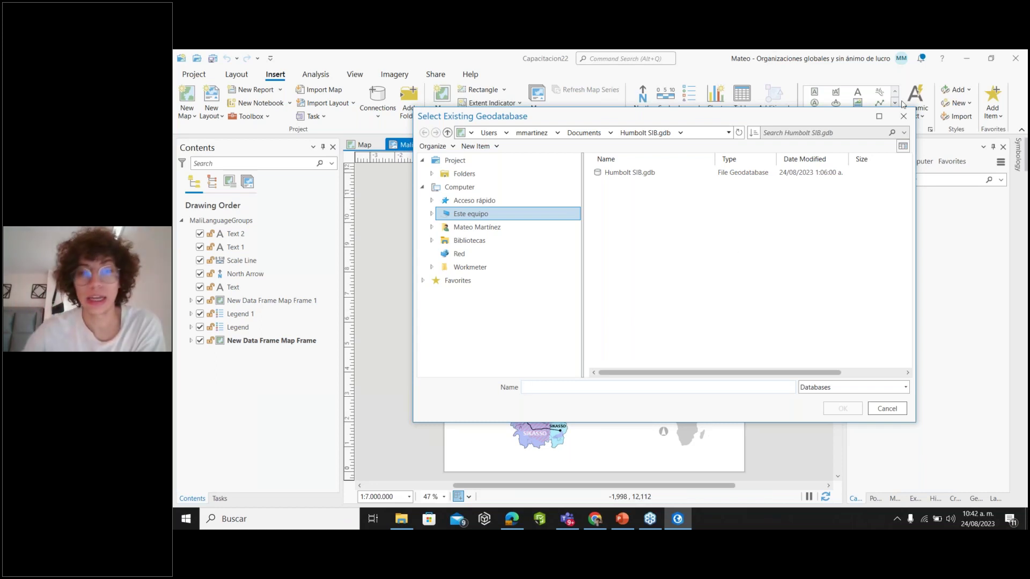
{"action": "left_click", "coordinate": [905, 118]}
Look inside Humbolt SIB.gdb as an example of an existing geodatabase to add, and leave the geodatabase selection without adding it
{"action": "left_click", "coordinate": [378, 110]}
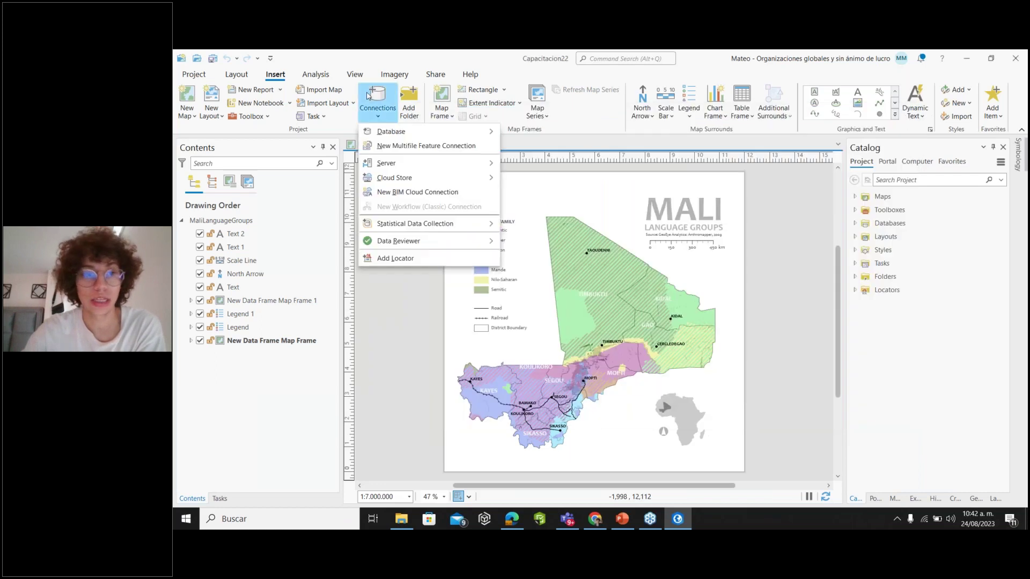
{"action": "mouse_move", "coordinate": [390, 132]}
{"action": "left_click", "coordinate": [529, 133]}
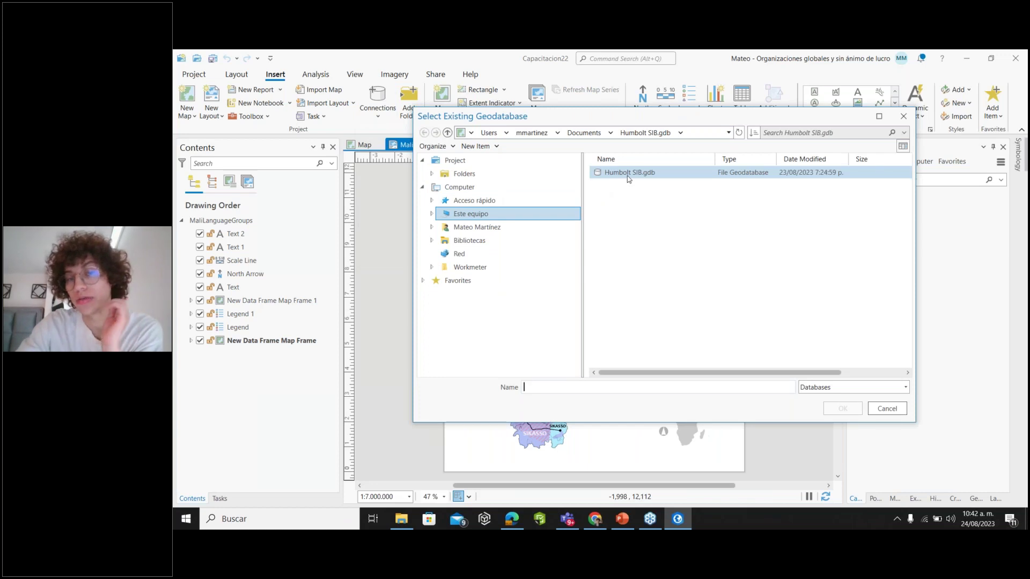
{"action": "double_click", "coordinate": [628, 174]}
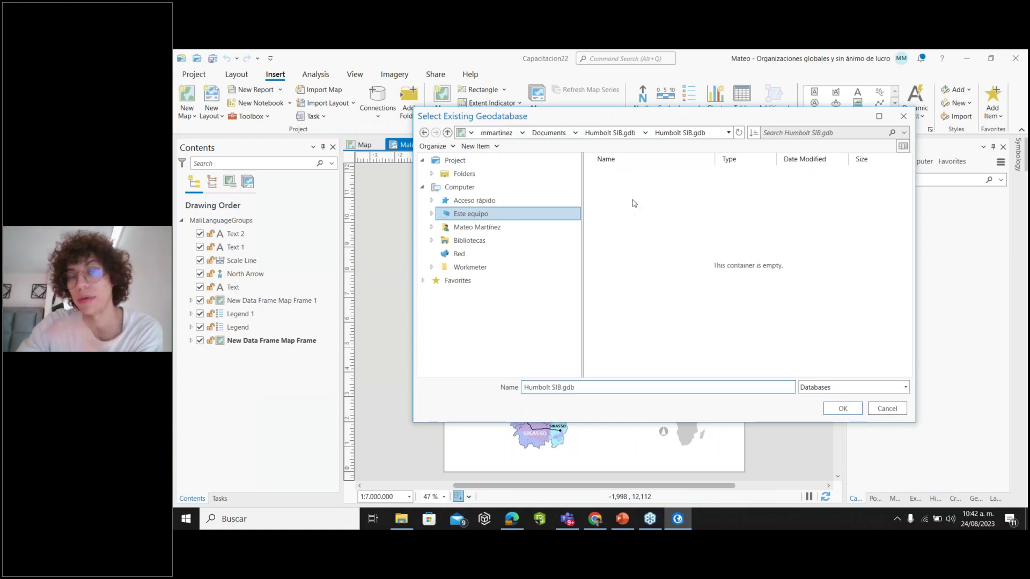
{"action": "left_click", "coordinate": [425, 133]}
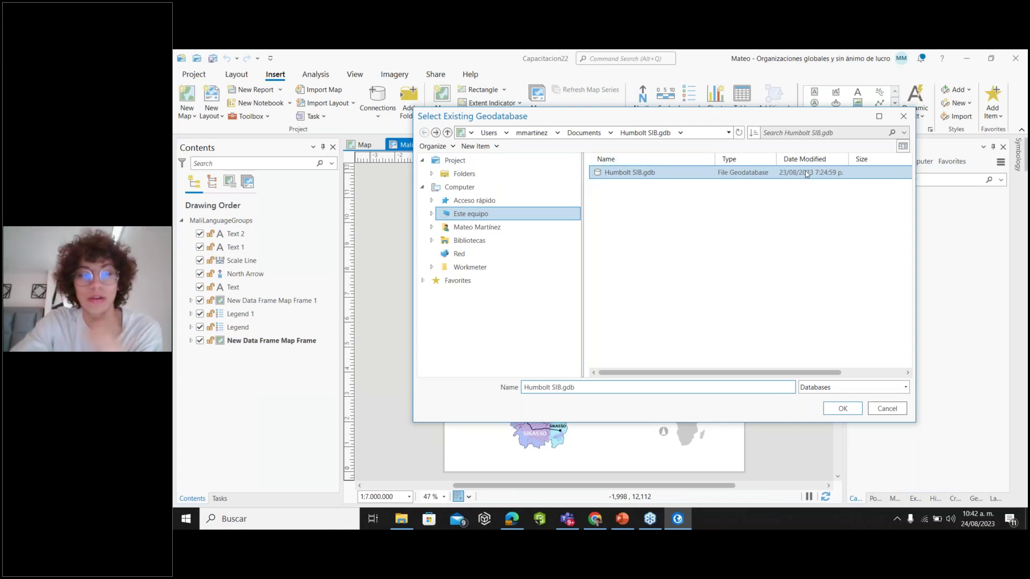
{"action": "left_click", "coordinate": [903, 116]}
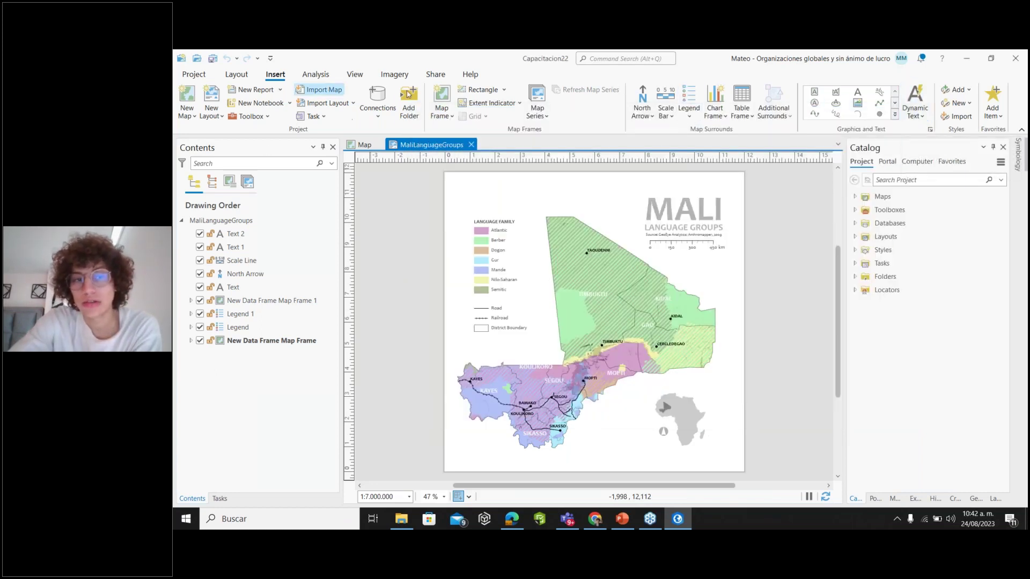
{"action": "left_click", "coordinate": [379, 99]}
{"action": "mouse_move", "coordinate": [391, 131]}
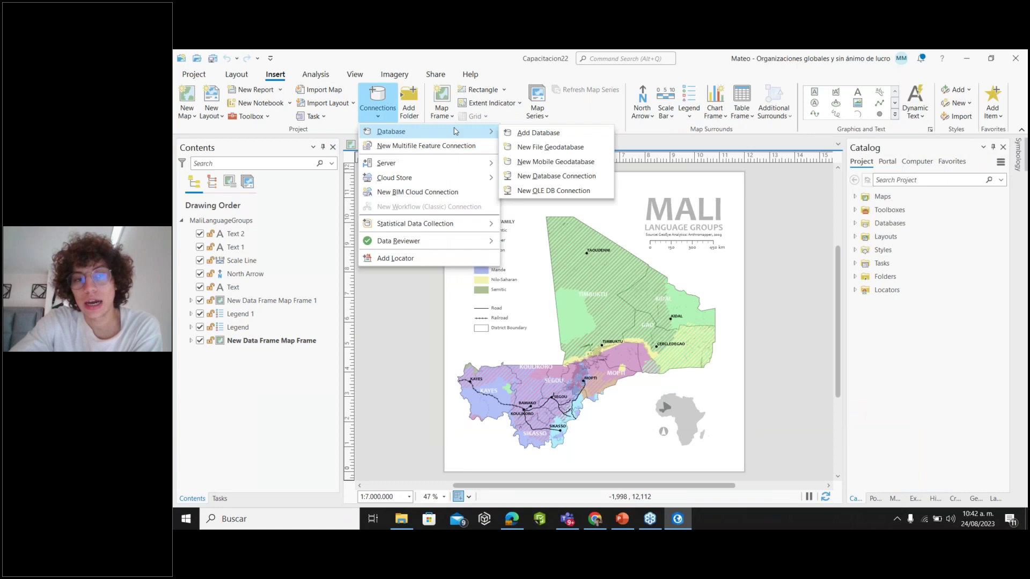
{"action": "left_click", "coordinate": [528, 132]}
{"action": "left_click", "coordinate": [897, 118]}
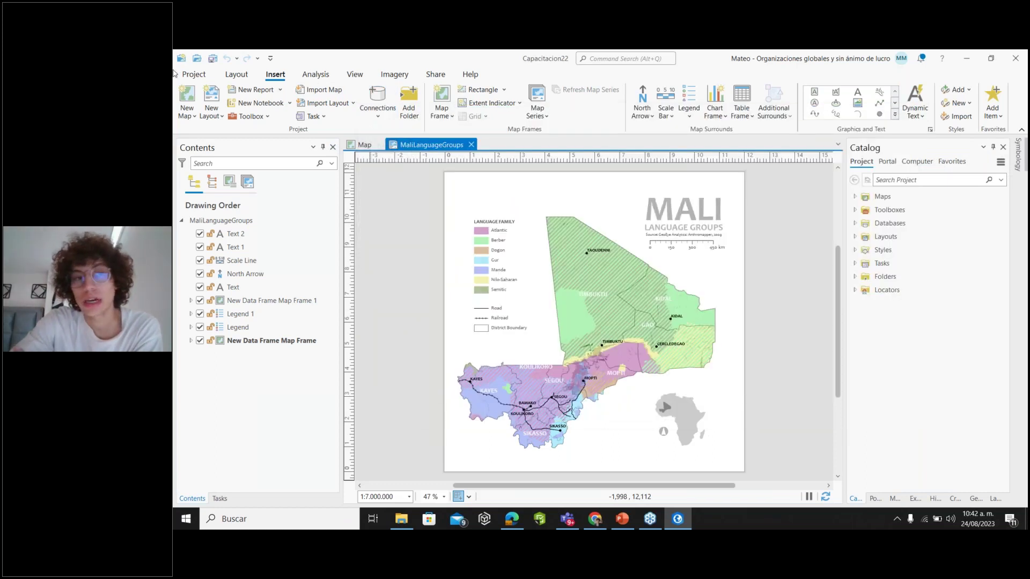
Show the dialog for importing a map document once more and close it without importing anything
{"action": "left_click", "coordinate": [338, 92]}
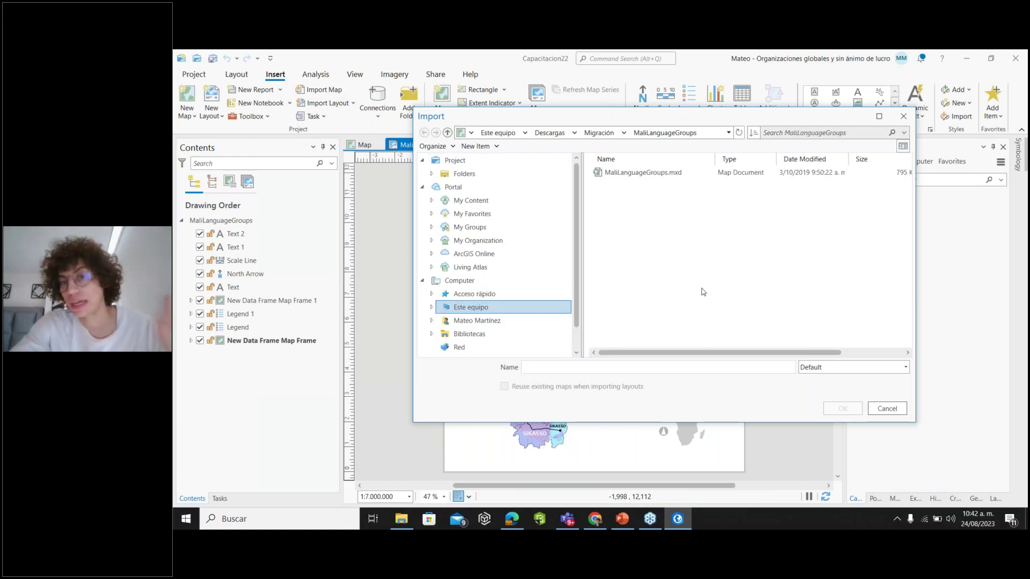
{"action": "left_click", "coordinate": [898, 118]}
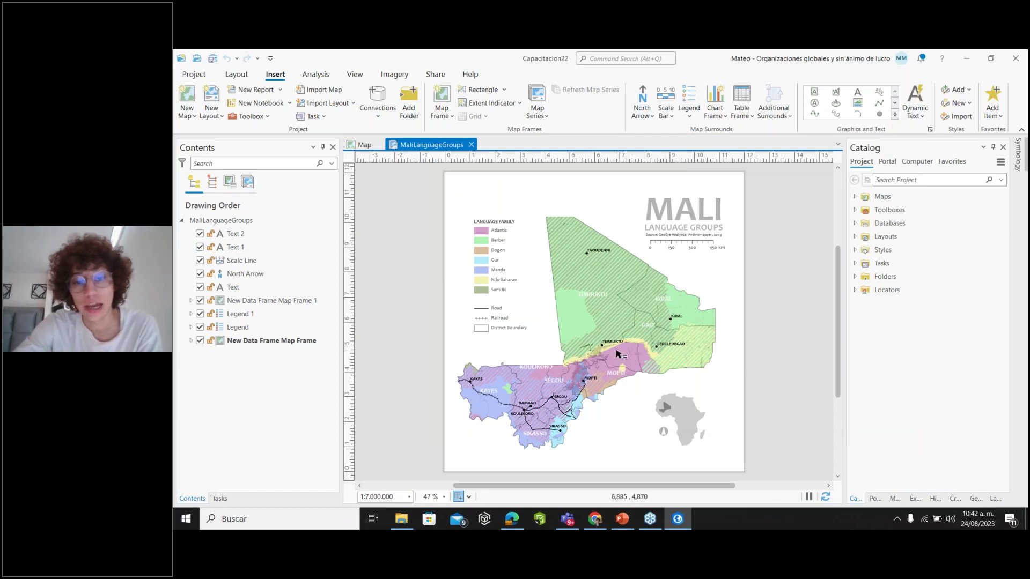
Look over the imported MaliLanguageGroups layout, selecting its main map frame and shifting it slightly on the page
{"action": "scroll", "coordinate": [617, 354], "scroll_direction": "up", "scroll_amount": 2}
{"action": "left_click", "coordinate": [488, 331]}
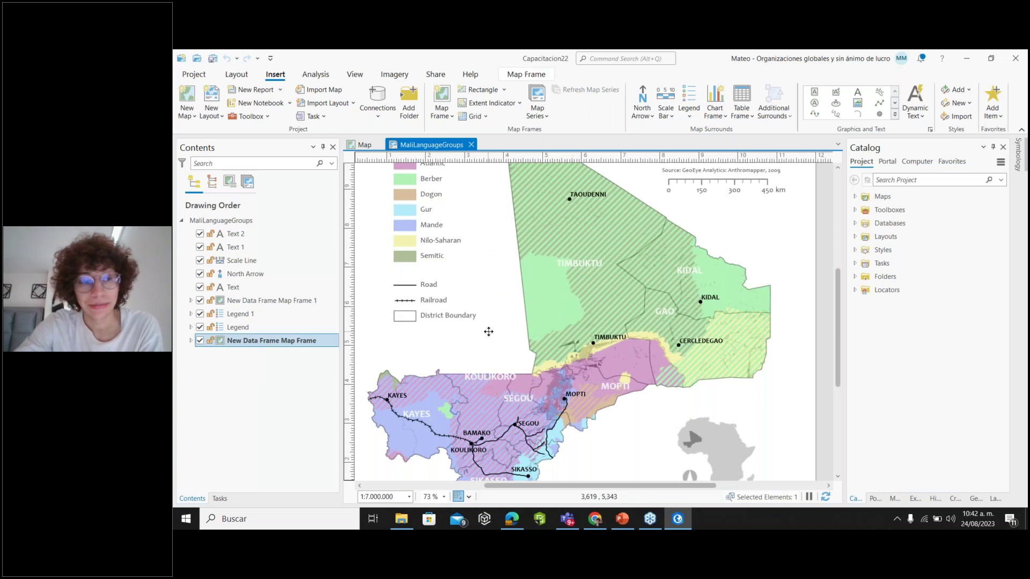
{"action": "scroll", "coordinate": [488, 331], "scroll_direction": "down", "scroll_amount": 2}
{"action": "left_click", "coordinate": [215, 341]}
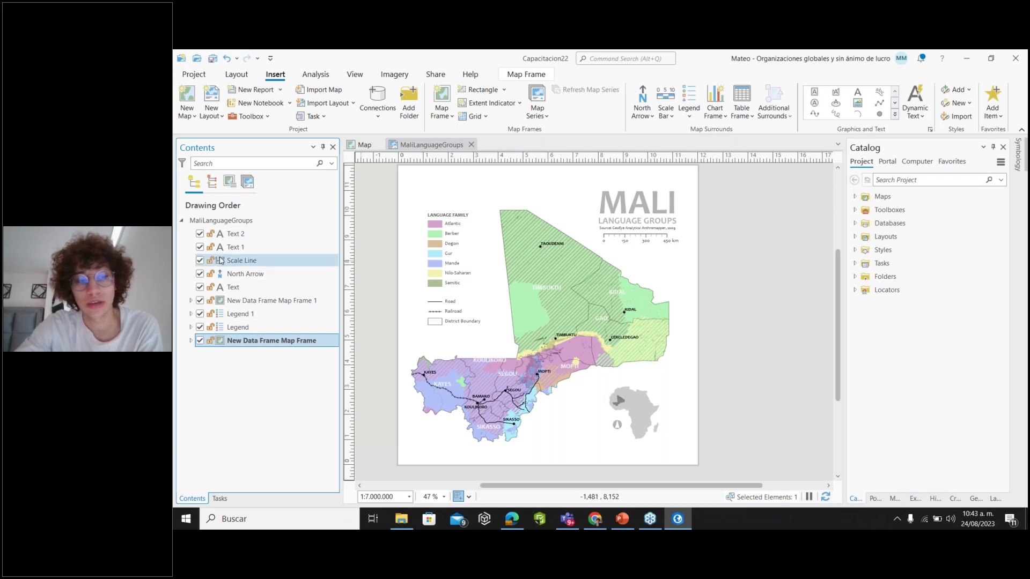
{"action": "left_click_drag", "start_coordinate": [575, 264], "coordinate": [586, 269]}
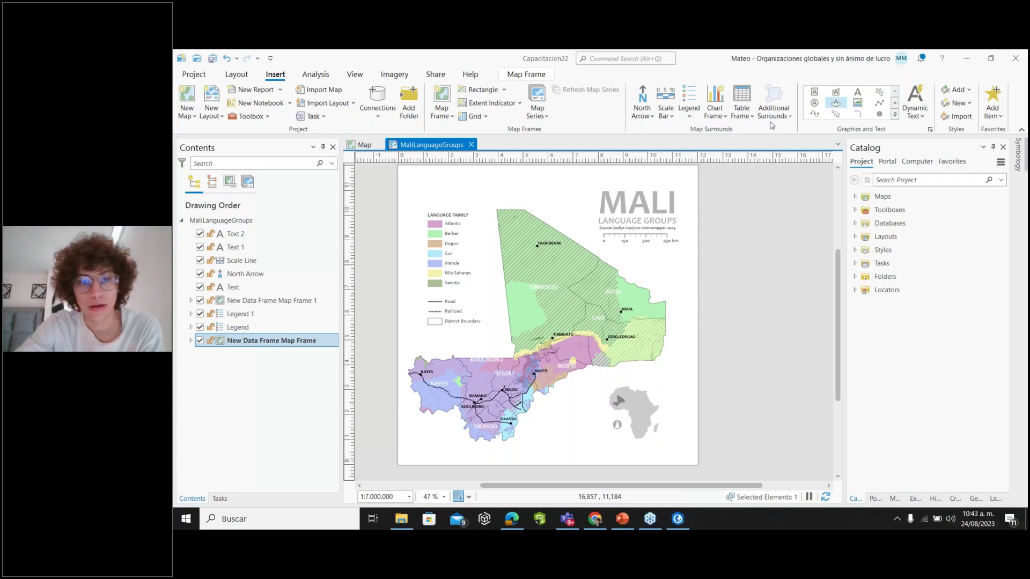
{"action": "scroll", "coordinate": [794, 261], "scroll_direction": "up", "scroll_amount": 2}
{"action": "scroll", "coordinate": [615, 361], "scroll_direction": "down", "scroll_amount": 2}
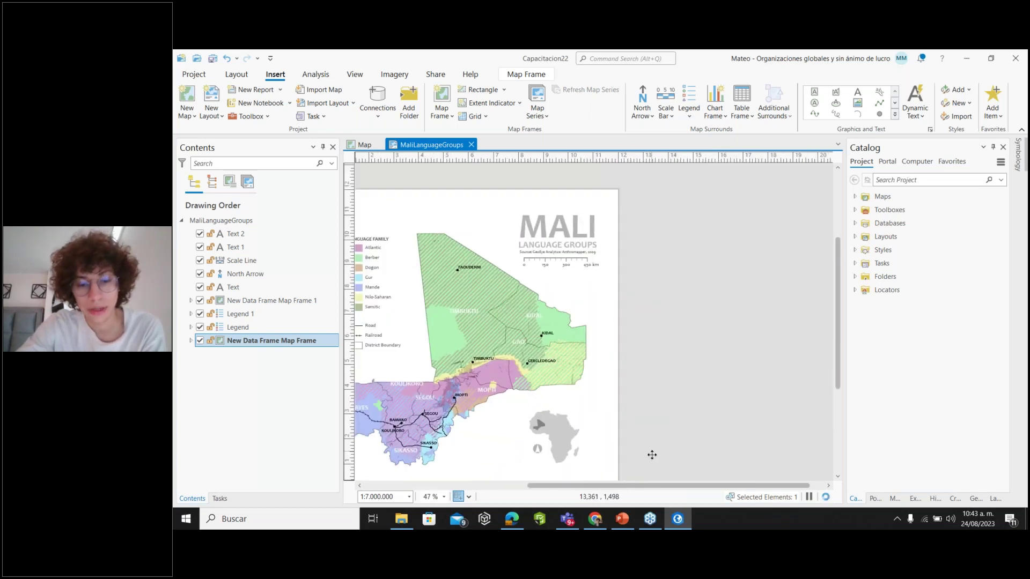
{"action": "mouse_move", "coordinate": [668, 485]}
{"action": "left_mouse_down"}
{"action": "mouse_move", "coordinate": [505, 486]}
{"action": "mouse_move", "coordinate": [663, 485]}
{"action": "left_mouse_up"}
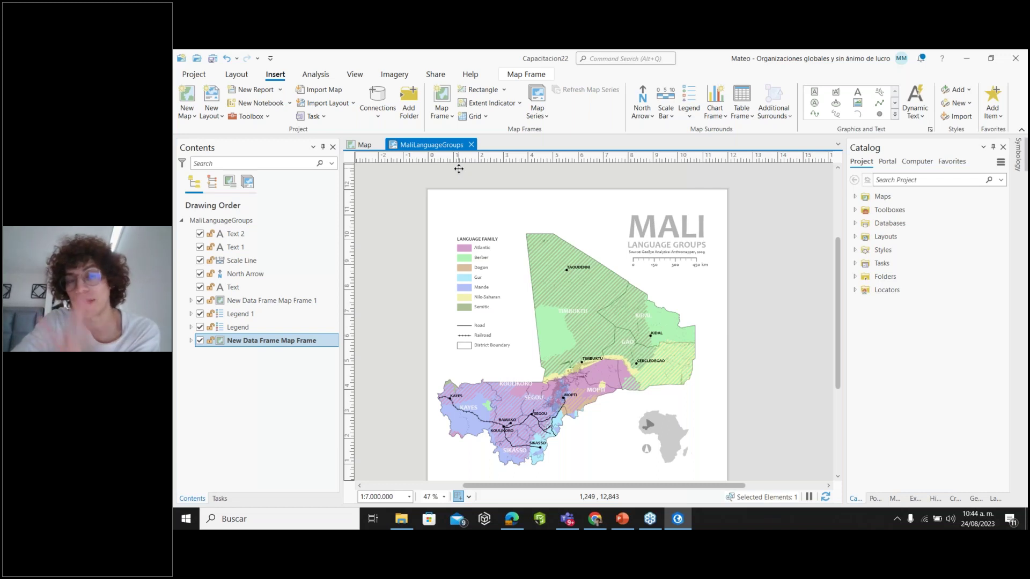
Bring up the Map view, read the "Documents compared to projects" help page in Edge, and return to the ArcGIS Pro project
{"action": "left_click", "coordinate": [363, 145]}
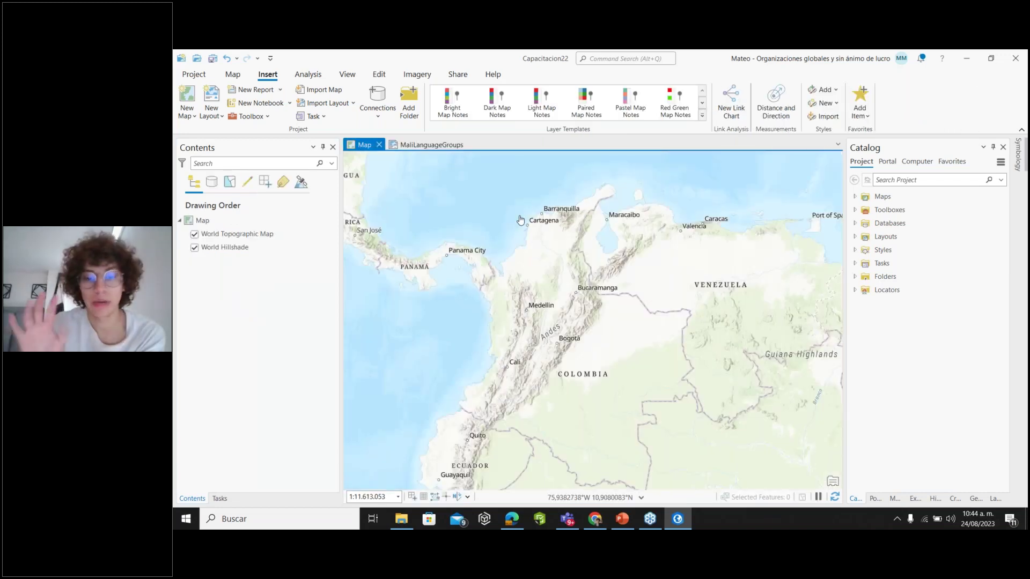
{"action": "left_click", "coordinate": [604, 525]}
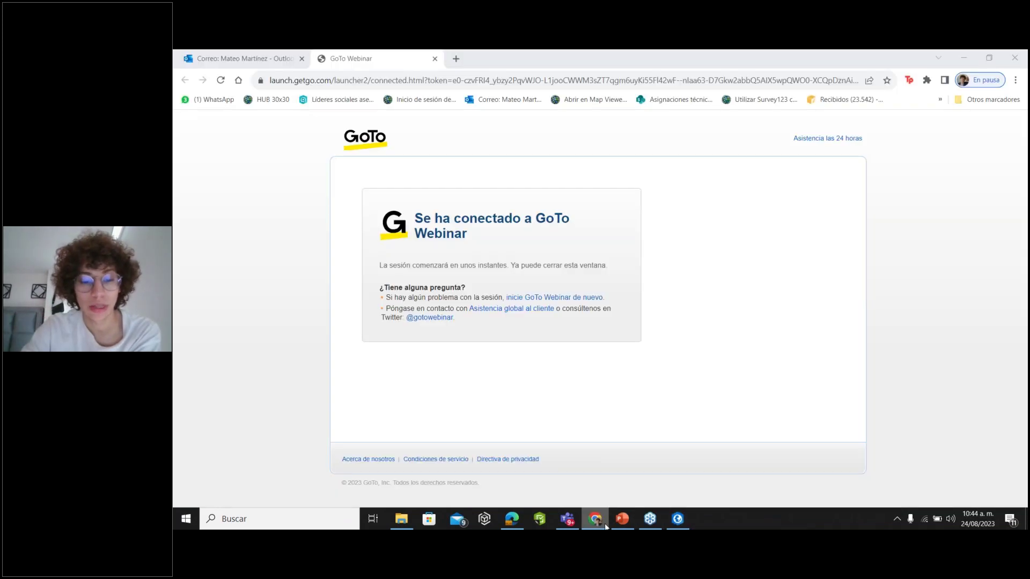
{"action": "left_click", "coordinate": [605, 525]}
{"action": "left_click", "coordinate": [512, 518]}
{"action": "scroll", "coordinate": [622, 290], "scroll_direction": "up", "scroll_amount": 6}
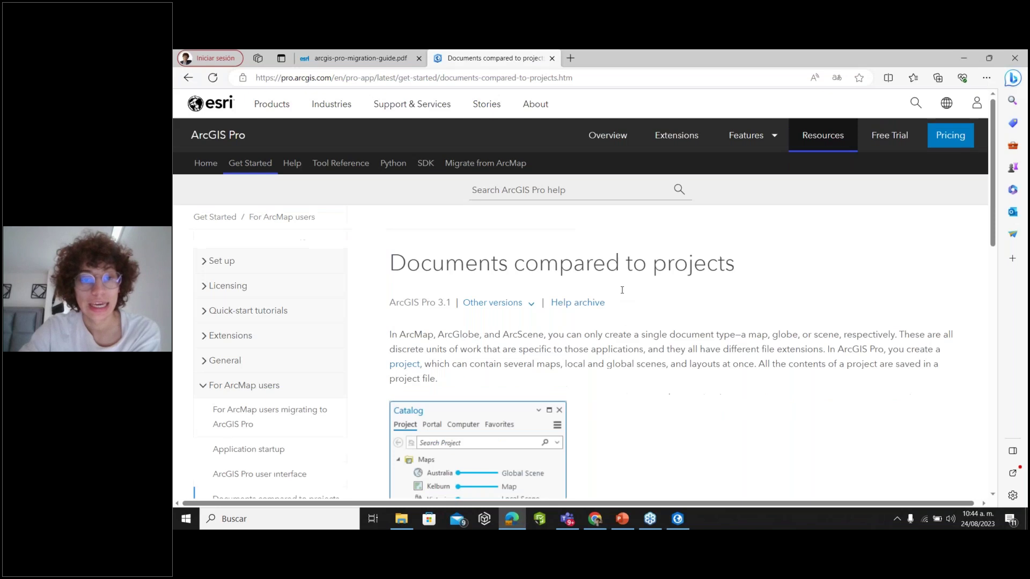
{"action": "scroll", "coordinate": [622, 290], "scroll_direction": "down", "scroll_amount": 4}
{"action": "scroll", "coordinate": [620, 294], "scroll_direction": "up", "scroll_amount": 3}
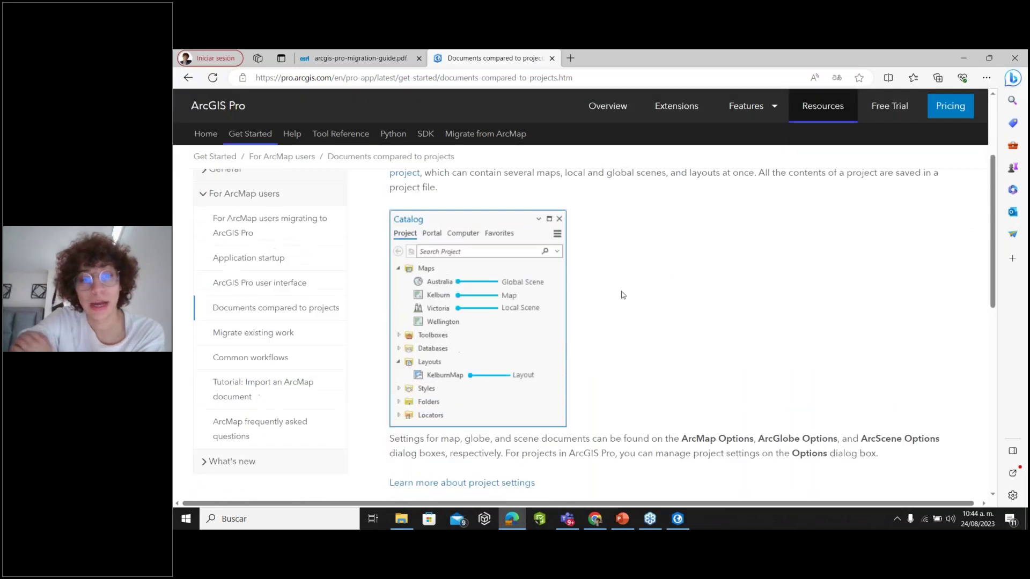
{"action": "scroll", "coordinate": [621, 294], "scroll_direction": "up", "scroll_amount": 2}
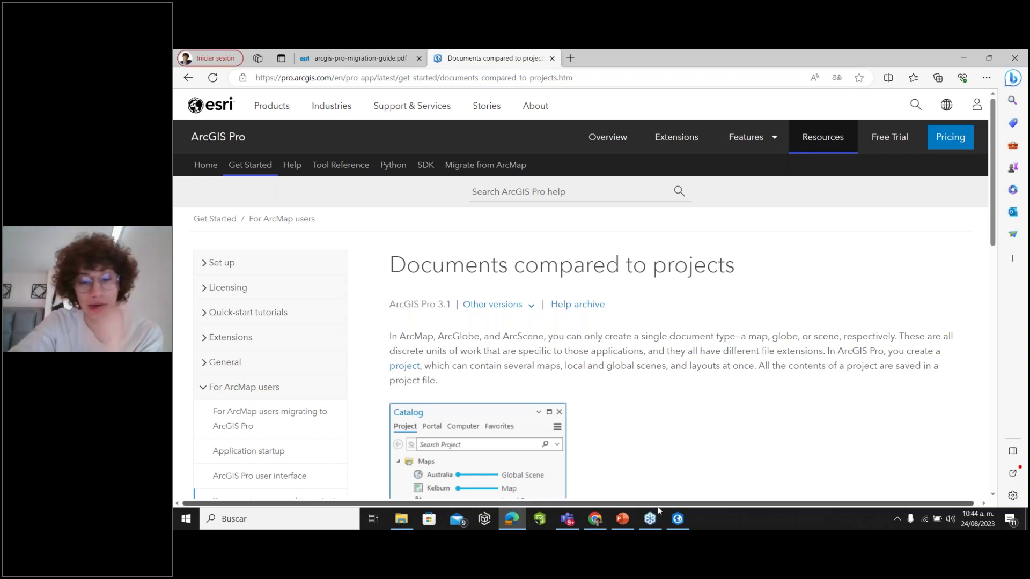
{"action": "left_click", "coordinate": [686, 527]}
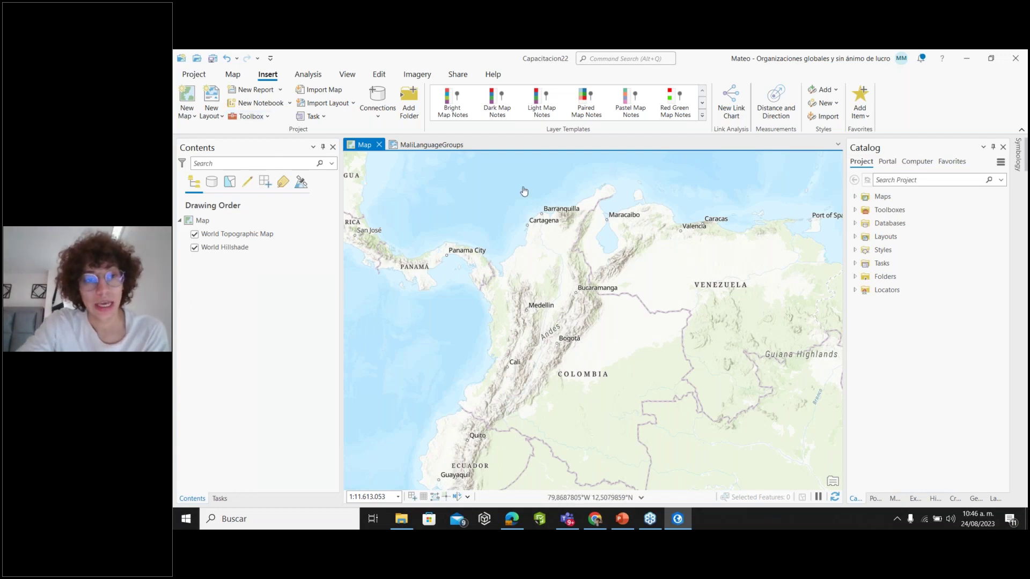
Open the recent project Introducing_ArcGIS_Pro without saving the changes to Capacitacion22
{"action": "left_click", "coordinate": [193, 74]}
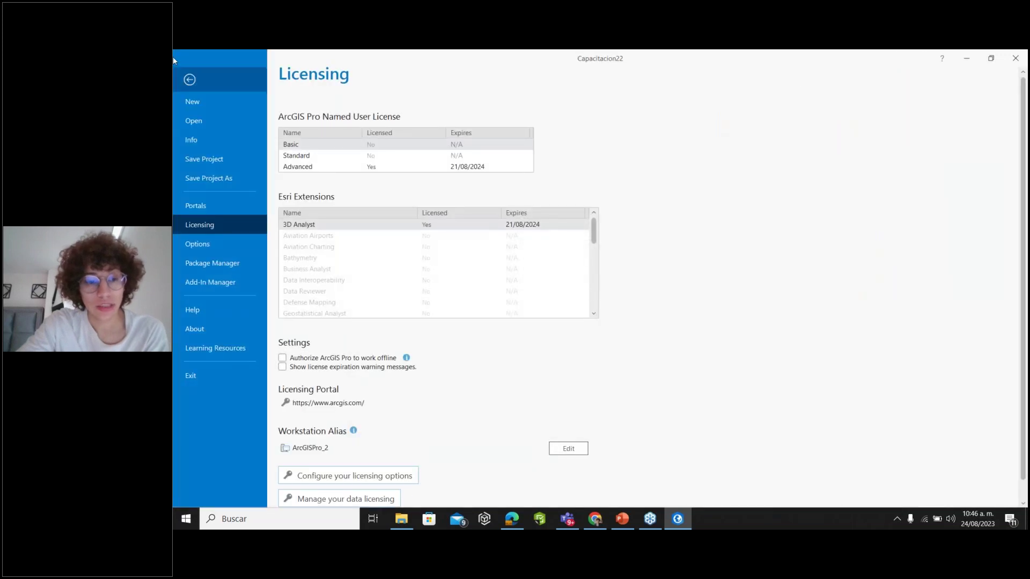
{"action": "left_click", "coordinate": [187, 79]}
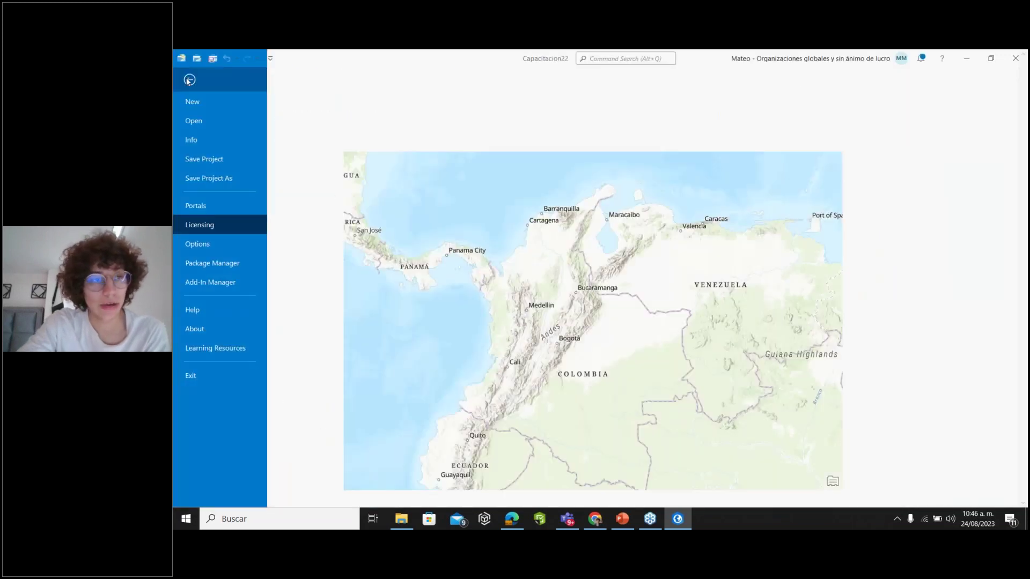
{"action": "left_click", "coordinate": [193, 74]}
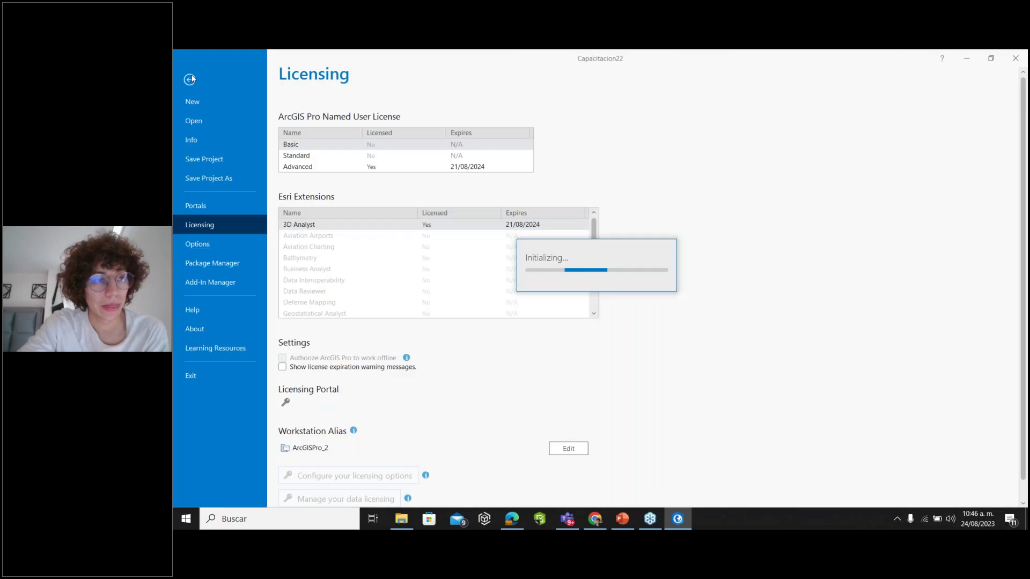
{"action": "left_click", "coordinate": [194, 121]}
{"action": "scroll", "coordinate": [650, 230], "scroll_direction": "down", "scroll_amount": 4}
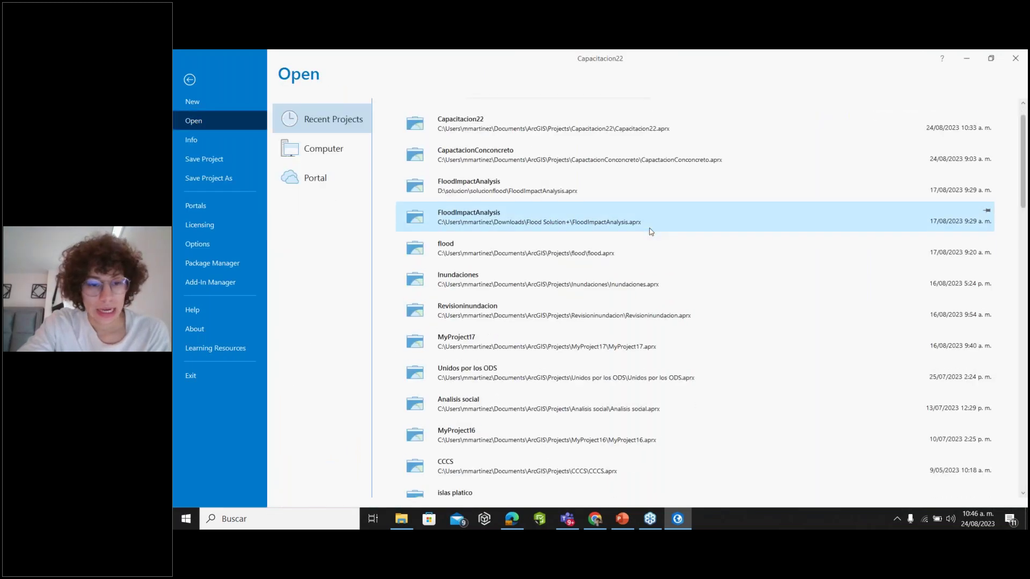
{"action": "scroll", "coordinate": [650, 231], "scroll_direction": "down", "scroll_amount": 5}
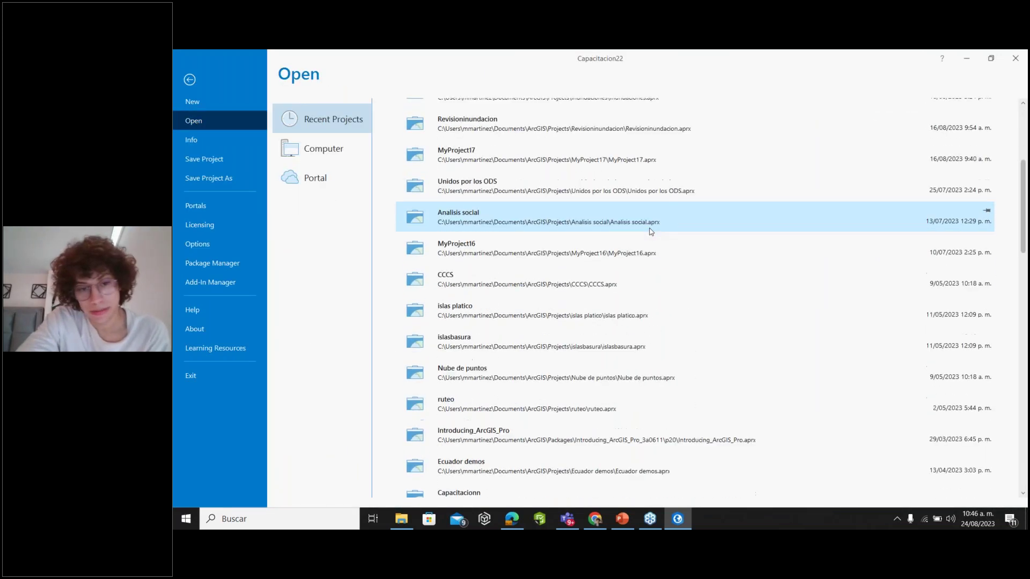
{"action": "left_click", "coordinate": [524, 381]}
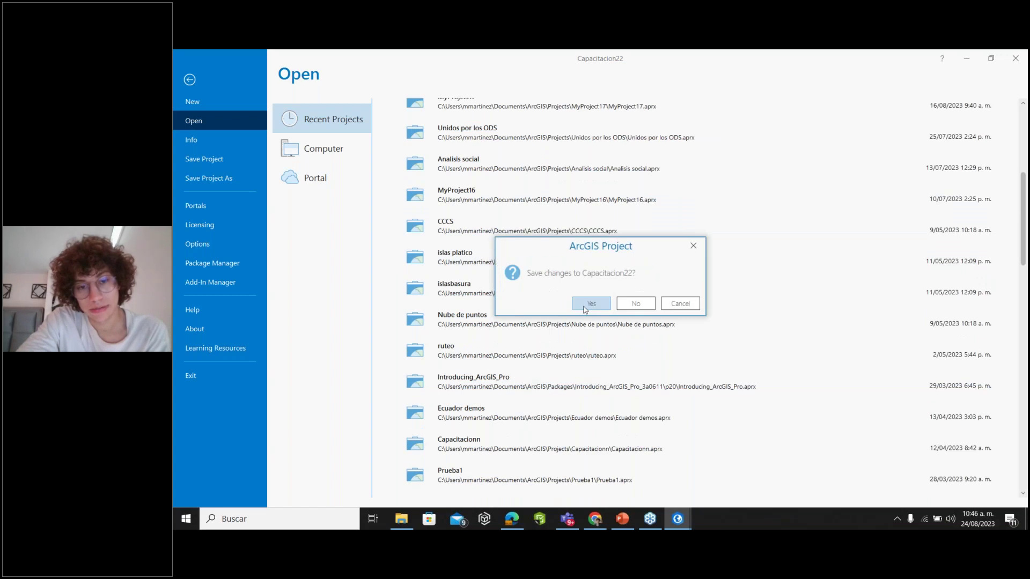
{"action": "left_click", "coordinate": [624, 304]}
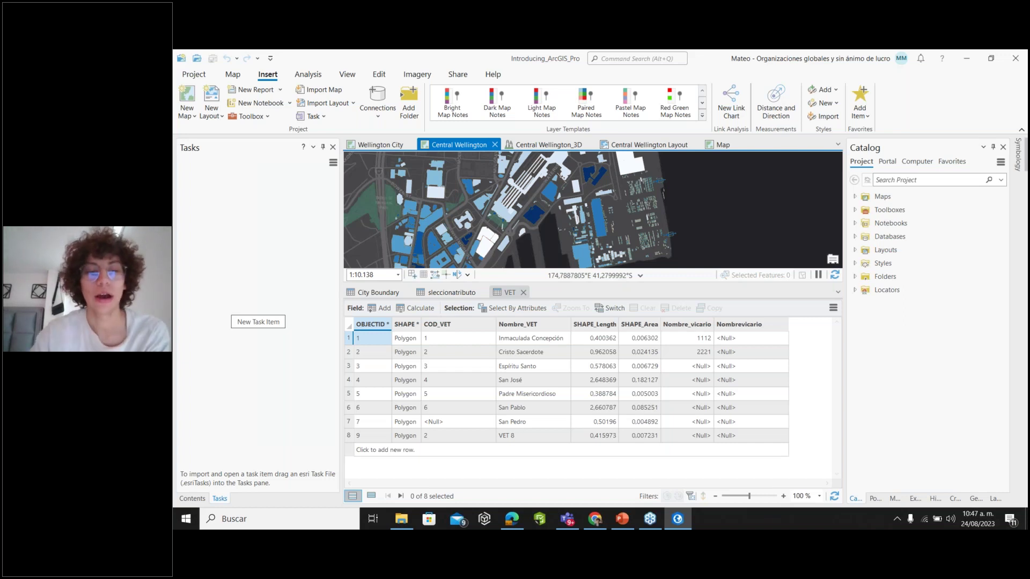
Close the VET and sleccionatributo attribute tables and shrink the City Boundary table to give the map more room
{"action": "left_click", "coordinate": [528, 295]}
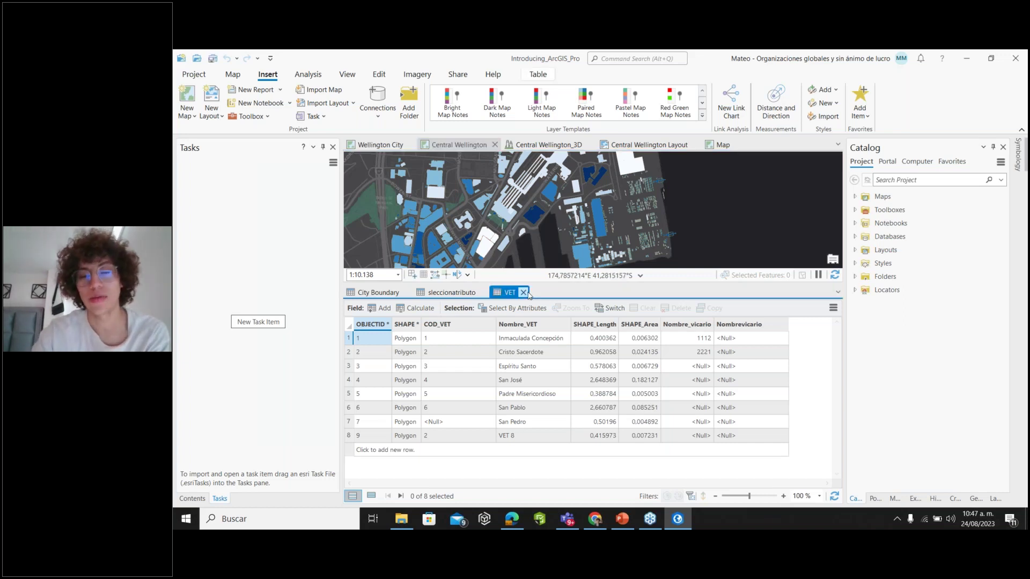
{"action": "left_click", "coordinate": [523, 292]}
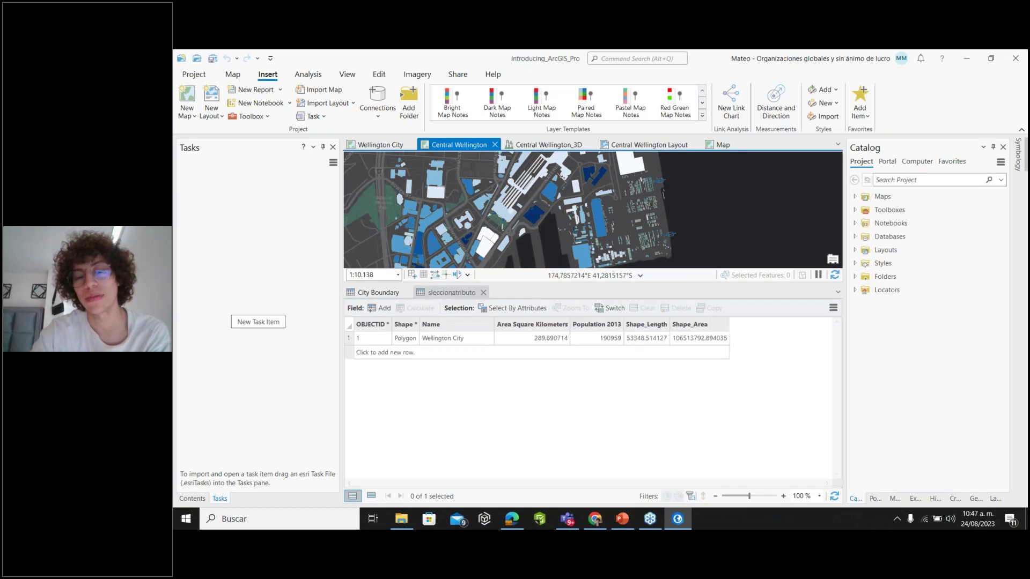
{"action": "left_click", "coordinate": [483, 292]}
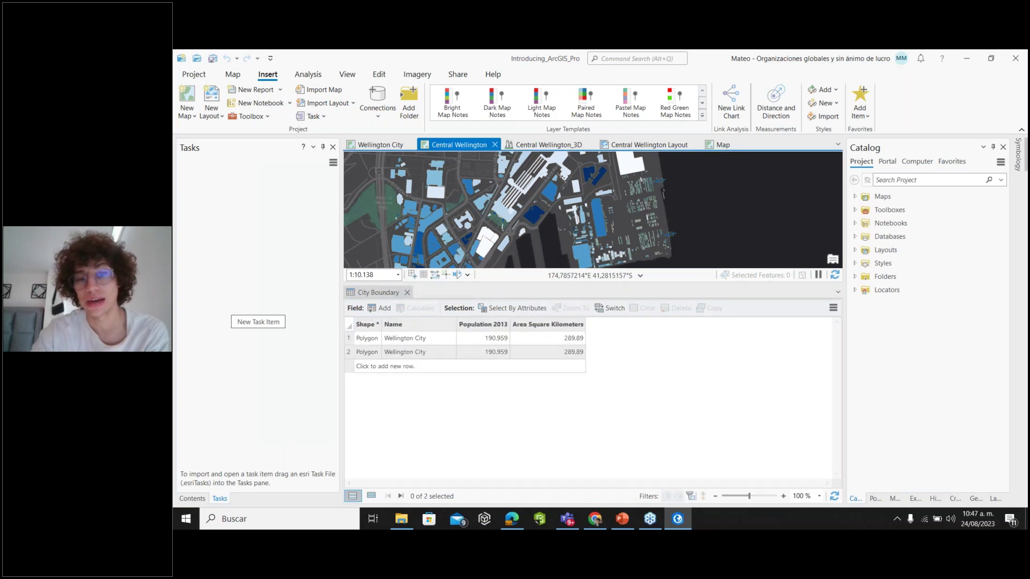
{"action": "left_click_drag", "start_coordinate": [572, 299], "coordinate": [572, 434]}
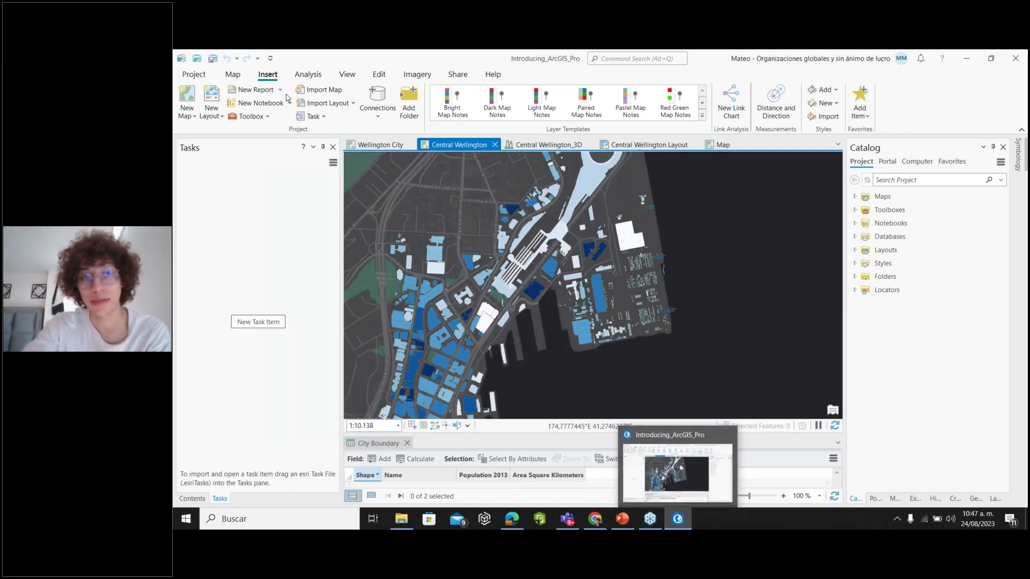
Show the map import dialog and the dialog for adding an existing geodatabase in this project, closing both without adding anything
{"action": "left_click", "coordinate": [321, 89]}
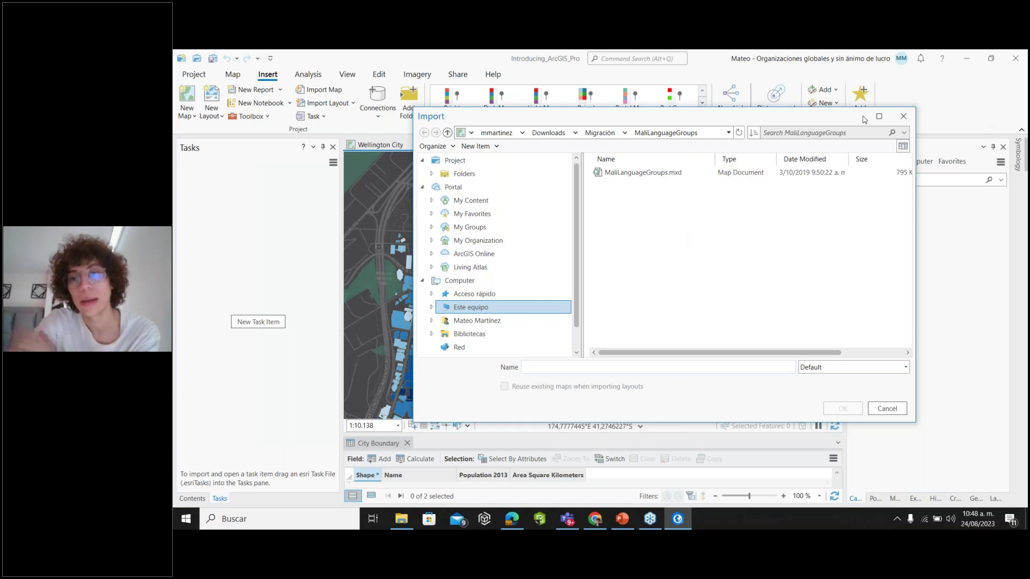
{"action": "left_click", "coordinate": [894, 119]}
{"action": "left_click", "coordinate": [385, 97]}
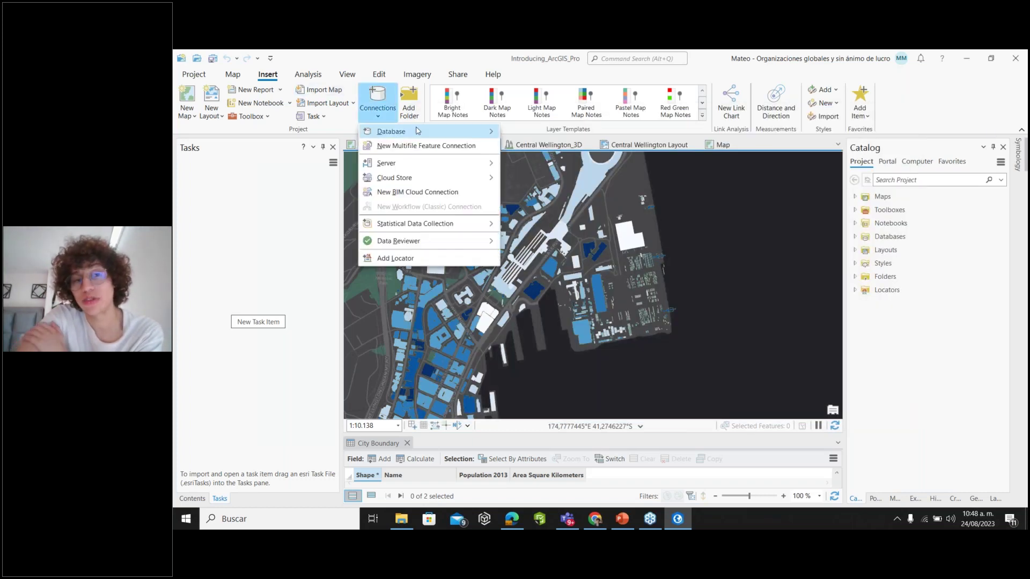
{"action": "left_click", "coordinate": [526, 133]}
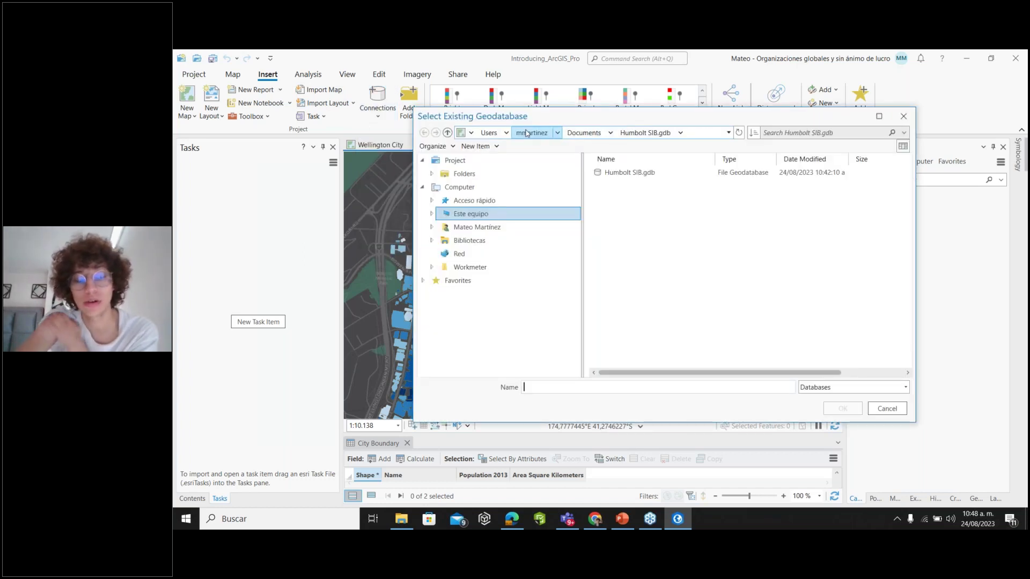
{"action": "left_click", "coordinate": [896, 122]}
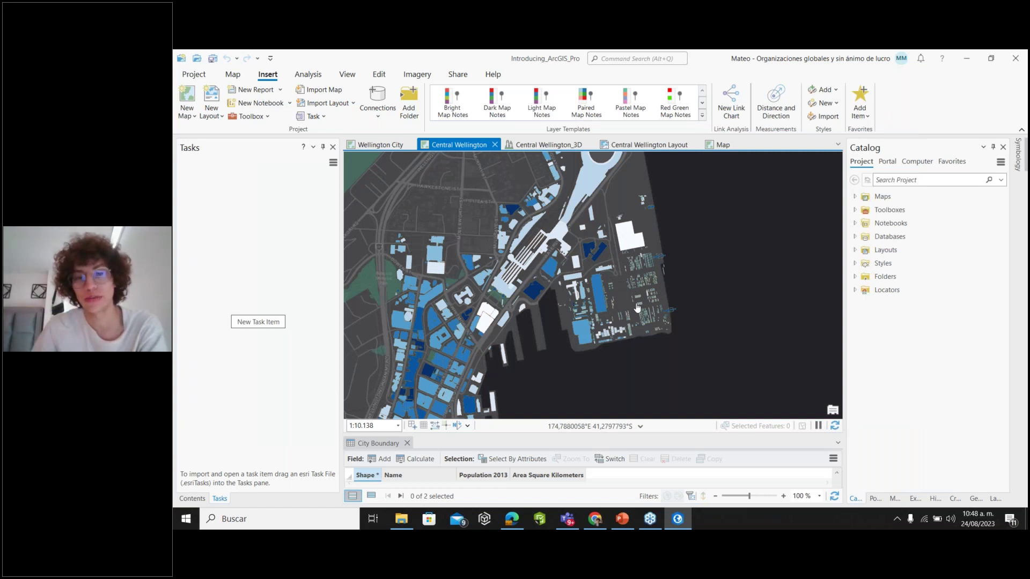
Show the layer contents of the Central Wellington map and narrow them to widen the map view
{"action": "left_click", "coordinate": [193, 498]}
{"action": "left_click_drag", "start_coordinate": [340, 385], "coordinate": [314, 385]}
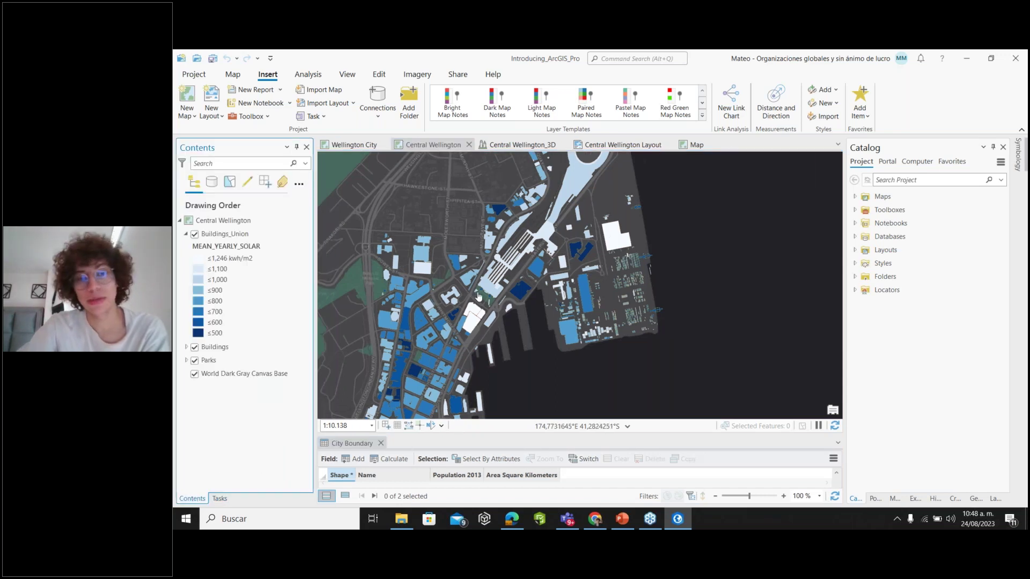
Examine the Wellington City map around the city boundary, and the Central Wellington map with its Buildings_Union solar layer
{"action": "left_click", "coordinate": [382, 143]}
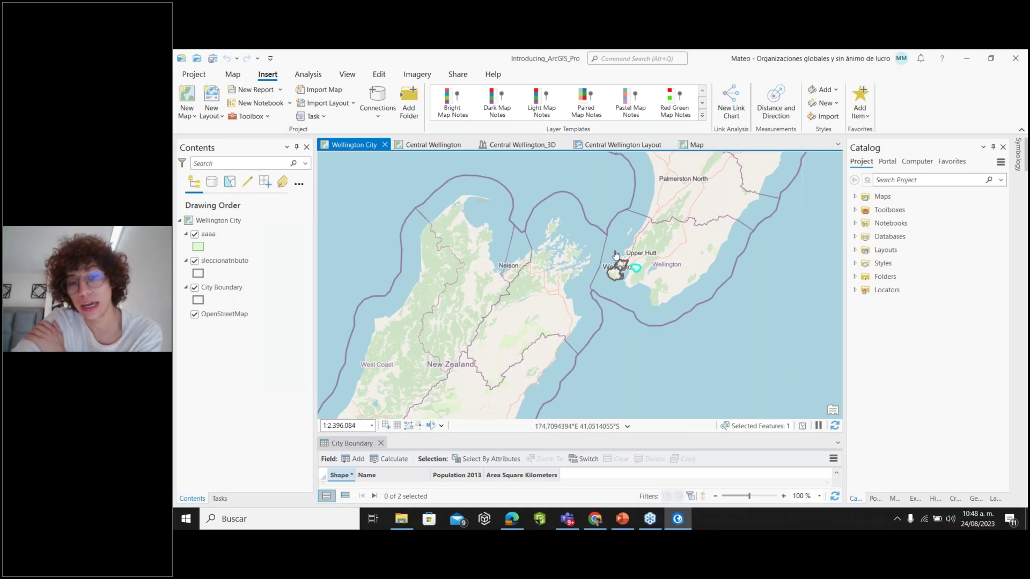
{"action": "scroll", "coordinate": [616, 254], "scroll_direction": "up", "scroll_amount": 4}
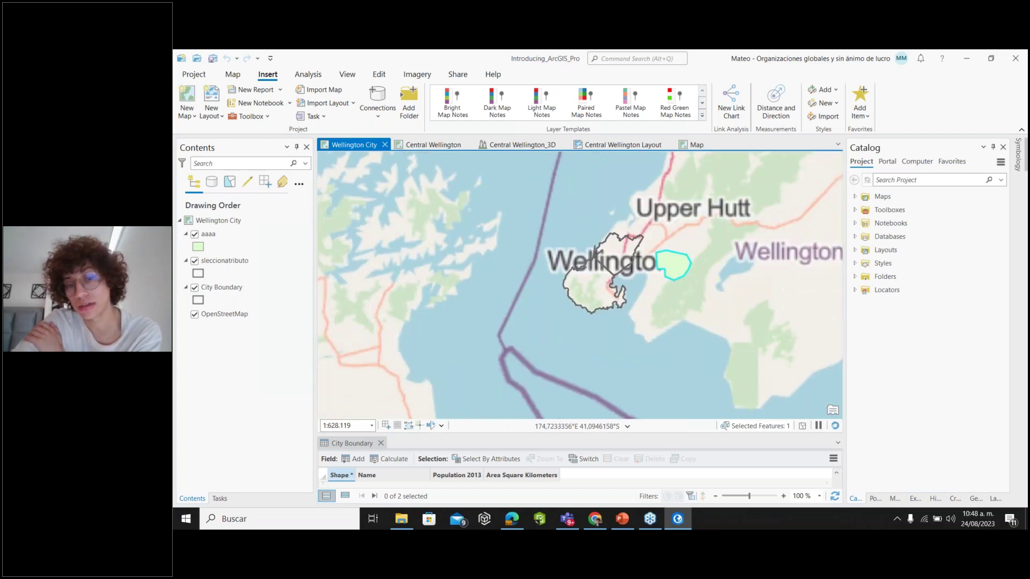
{"action": "scroll", "coordinate": [592, 219], "scroll_direction": "up", "scroll_amount": 2}
{"action": "scroll", "coordinate": [592, 219], "scroll_direction": "down", "scroll_amount": 3}
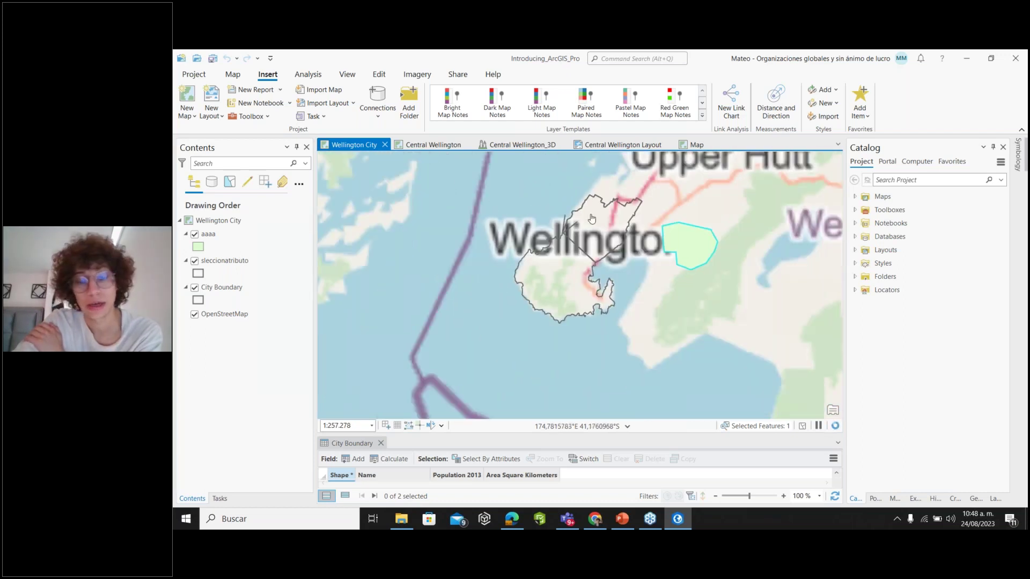
{"action": "scroll", "coordinate": [600, 220], "scroll_direction": "up", "scroll_amount": 3}
{"action": "scroll", "coordinate": [599, 220], "scroll_direction": "down", "scroll_amount": 3}
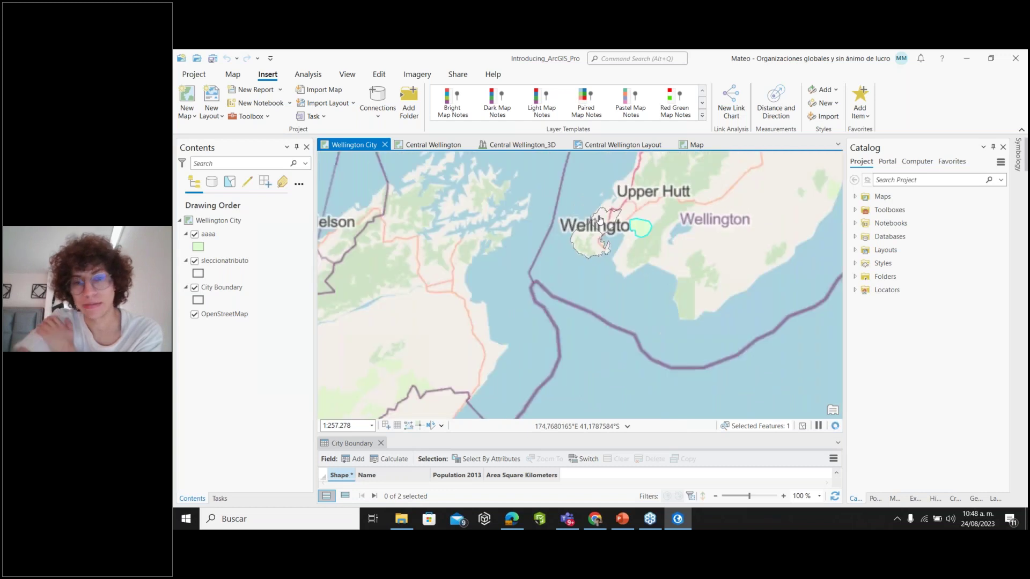
{"action": "scroll", "coordinate": [599, 220], "scroll_direction": "up", "scroll_amount": 4}
{"action": "left_click", "coordinate": [433, 145]}
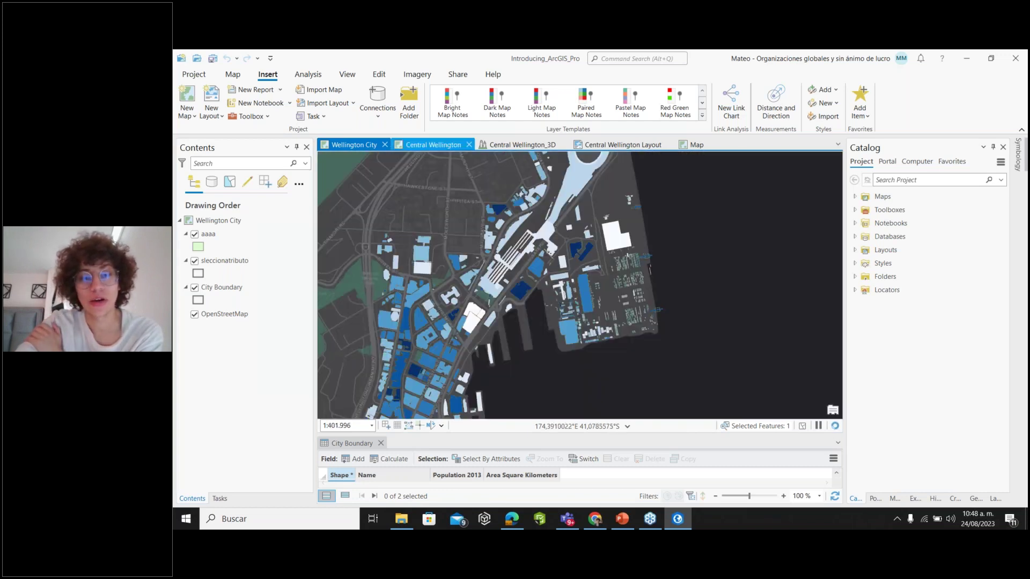
{"action": "left_click_drag", "start_coordinate": [524, 188], "coordinate": [532, 182]}
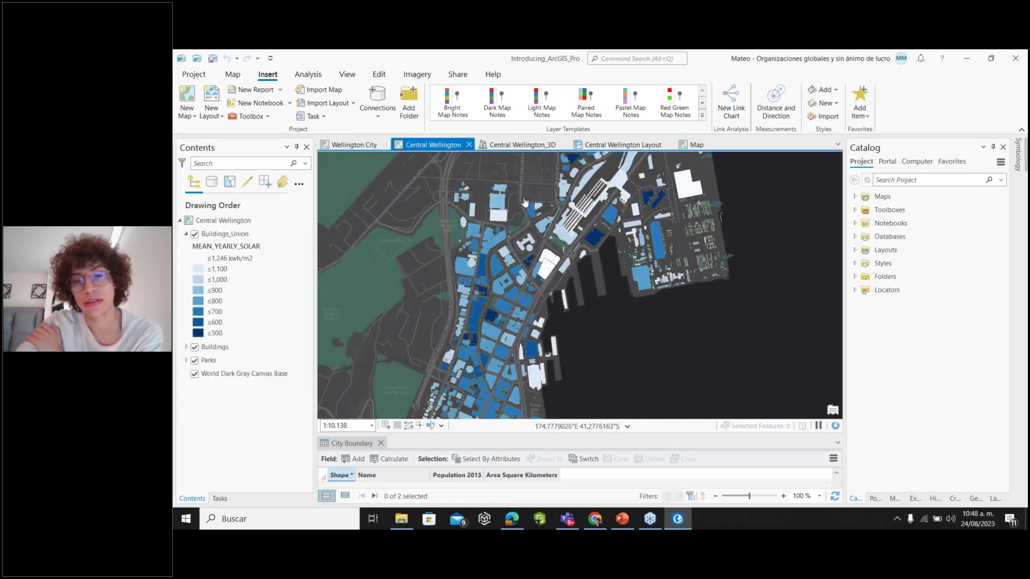
Examine the Buildings_Union solar layer around the harbour in the Central Wellington map at closer and wider scales
{"action": "scroll", "coordinate": [536, 204], "scroll_direction": "down", "scroll_amount": 3}
{"action": "scroll", "coordinate": [557, 207], "scroll_direction": "up", "scroll_amount": 2}
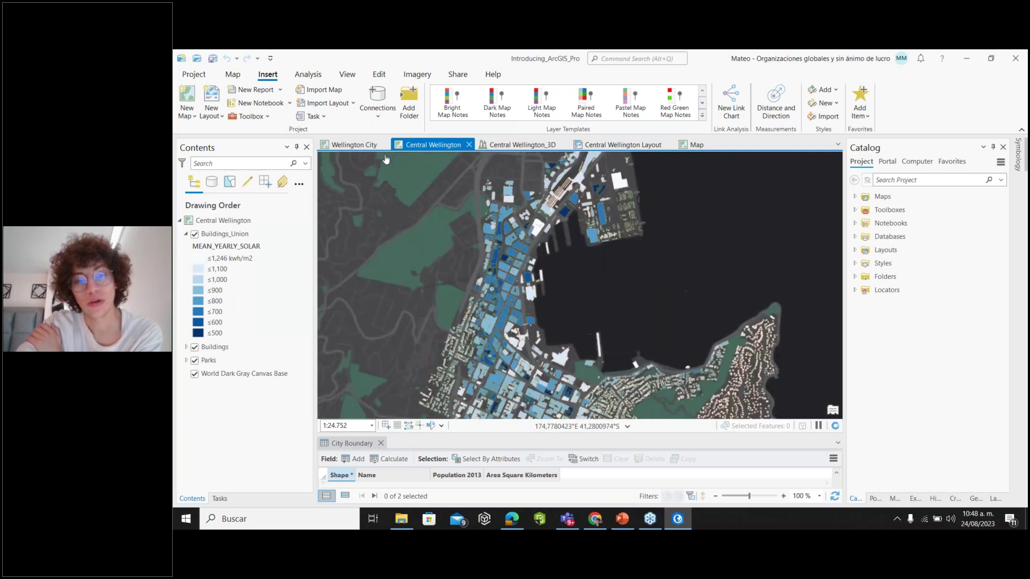
{"action": "key", "text": "ctrl+Tab"}
{"action": "key", "text": "ctrl+Tab"}
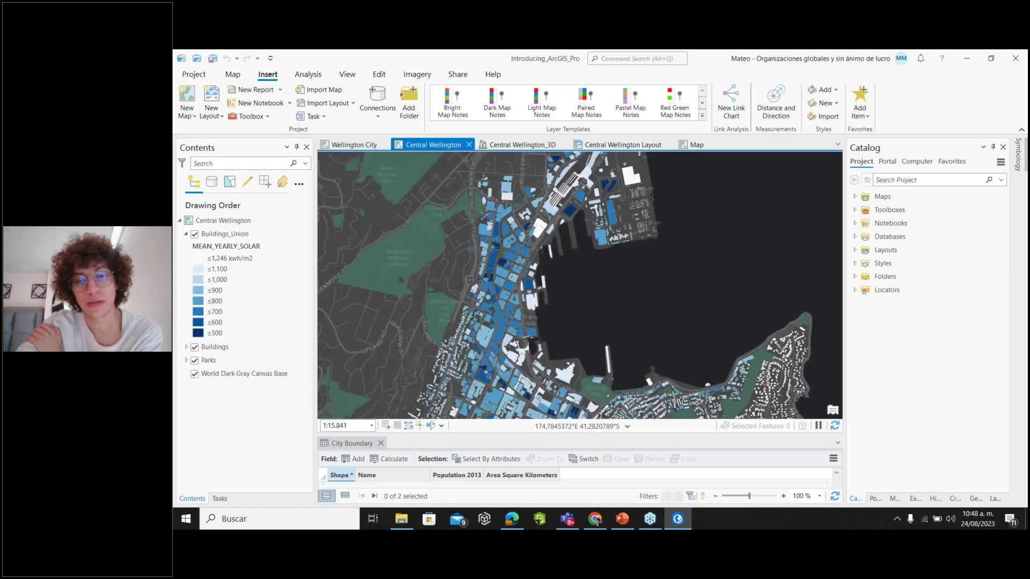
{"action": "scroll", "coordinate": [594, 240], "scroll_direction": "down", "scroll_amount": 3}
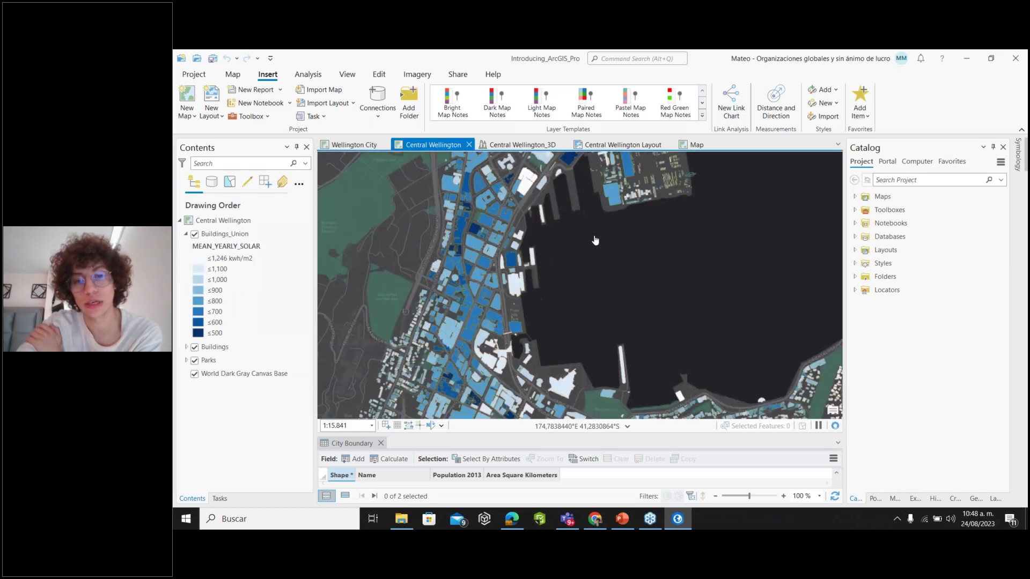
{"action": "scroll", "coordinate": [594, 240], "scroll_direction": "down", "scroll_amount": 3}
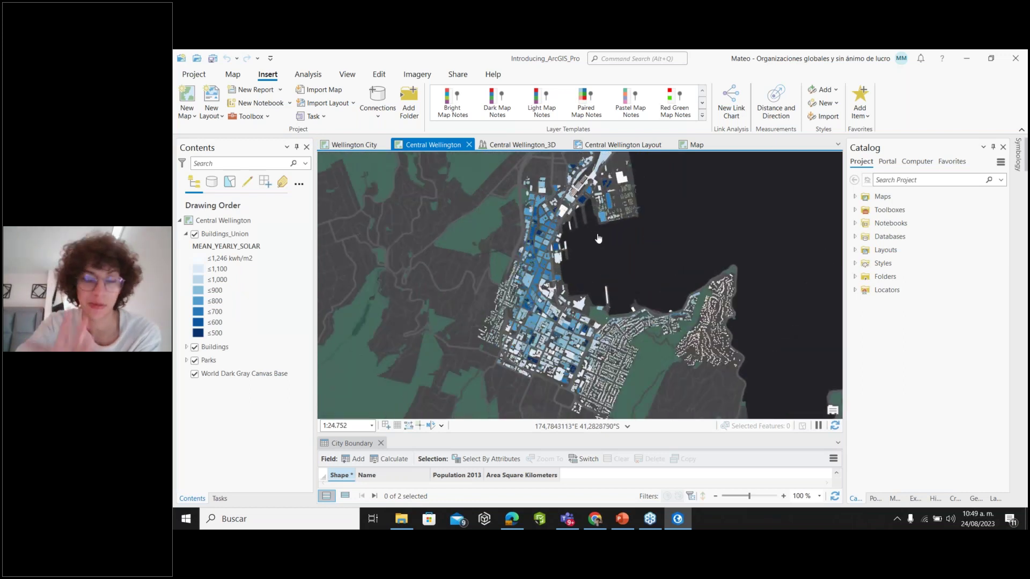
Show the Central Wellington_3D scene from city scale out to the globe and back to the Wellington region
{"action": "left_click", "coordinate": [531, 145]}
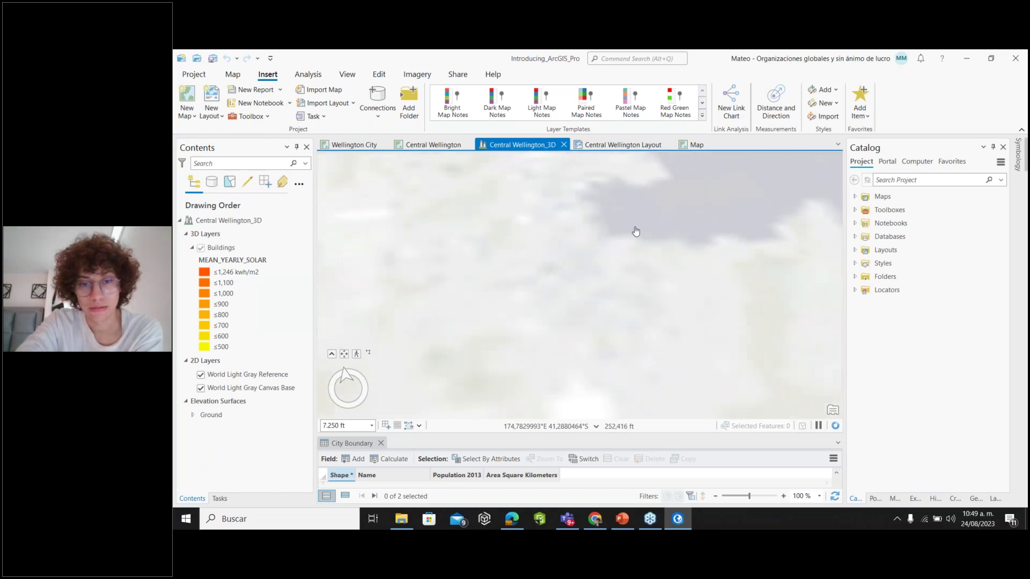
{"action": "scroll", "coordinate": [636, 231], "scroll_direction": "down", "scroll_amount": 5}
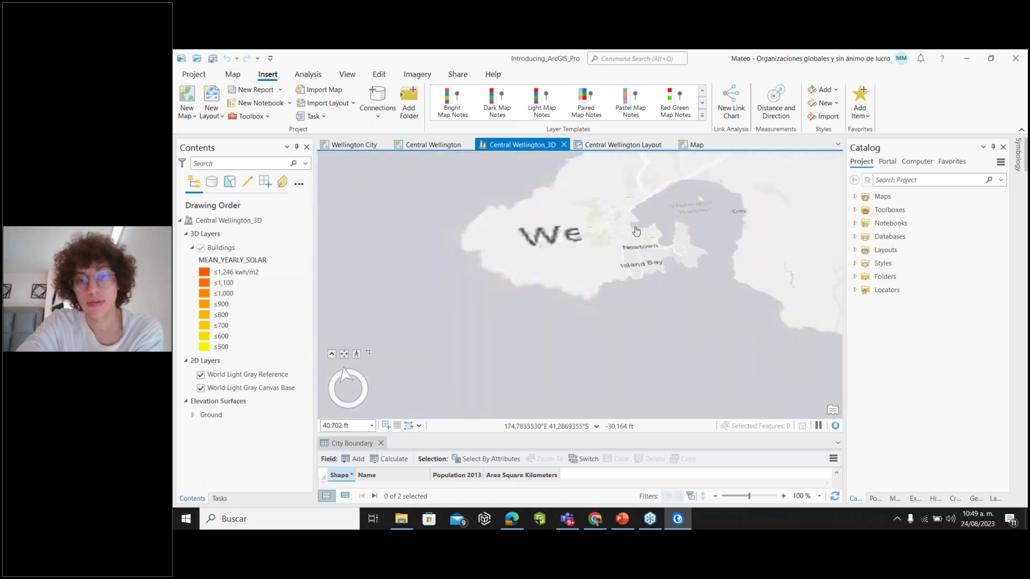
{"action": "scroll", "coordinate": [637, 230], "scroll_direction": "down", "scroll_amount": 5}
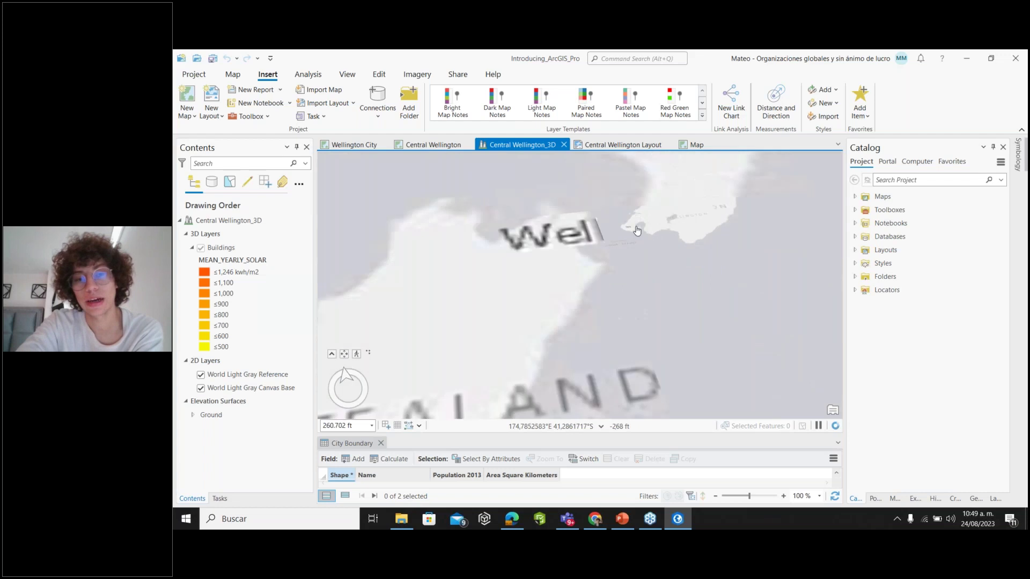
{"action": "scroll", "coordinate": [637, 231], "scroll_direction": "down", "scroll_amount": 5}
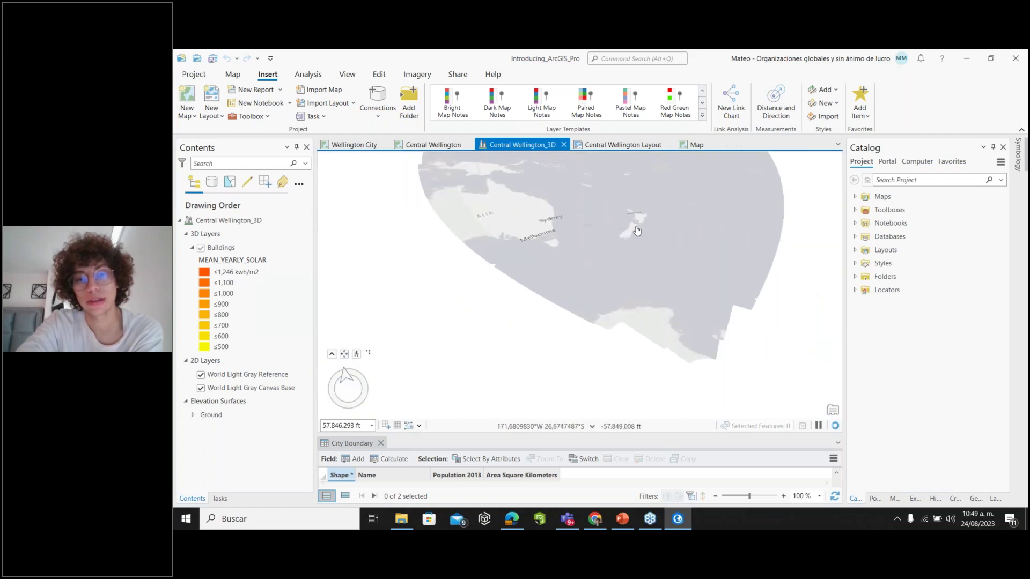
{"action": "scroll", "coordinate": [637, 232], "scroll_direction": "up", "scroll_amount": 6}
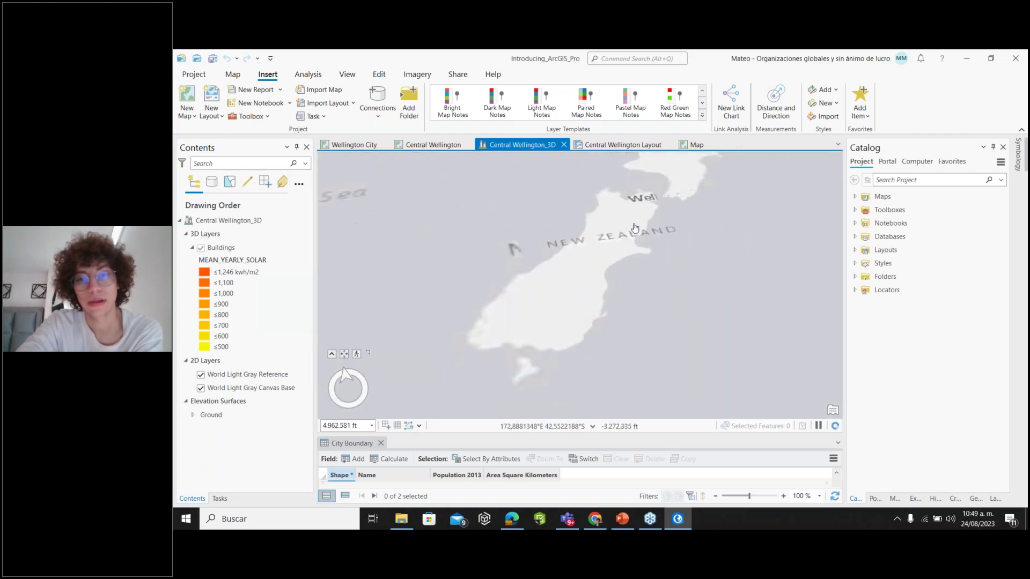
{"action": "scroll", "coordinate": [642, 238], "scroll_direction": "up", "scroll_amount": 4}
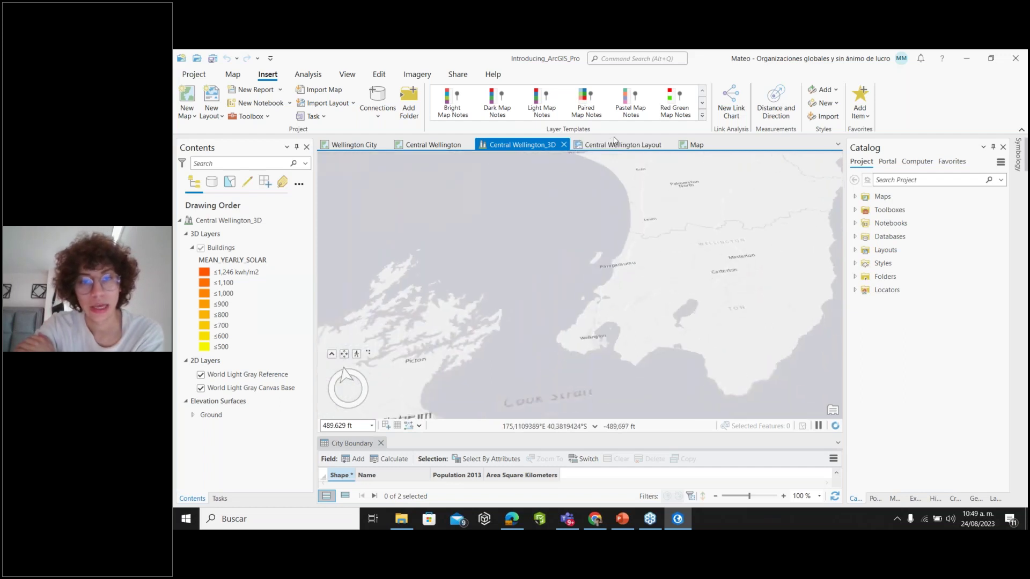
Show the Central Wellington Layout and the VET zones around San José in the map named Map
{"action": "left_click", "coordinate": [614, 145]}
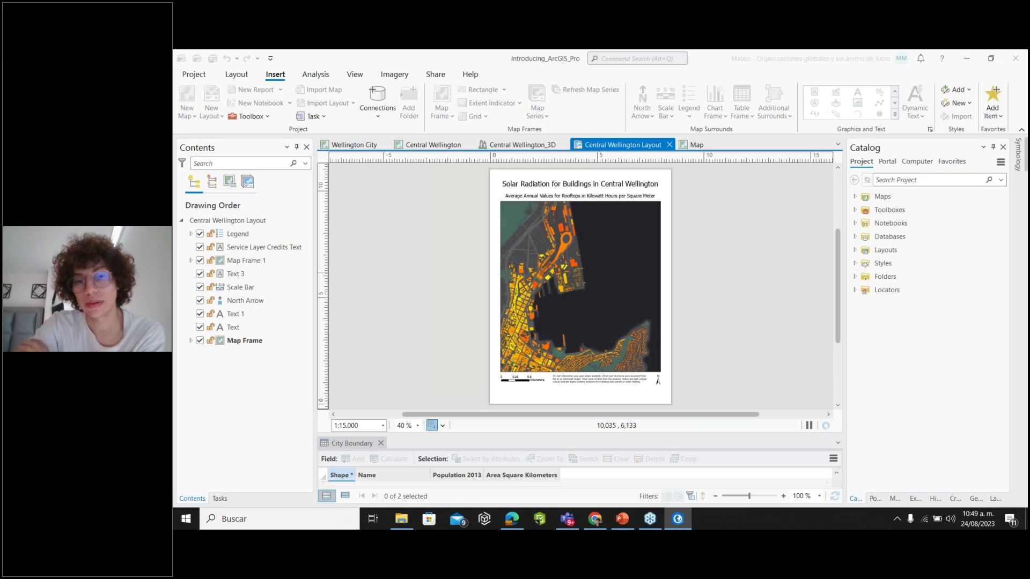
{"action": "left_click", "coordinate": [696, 145]}
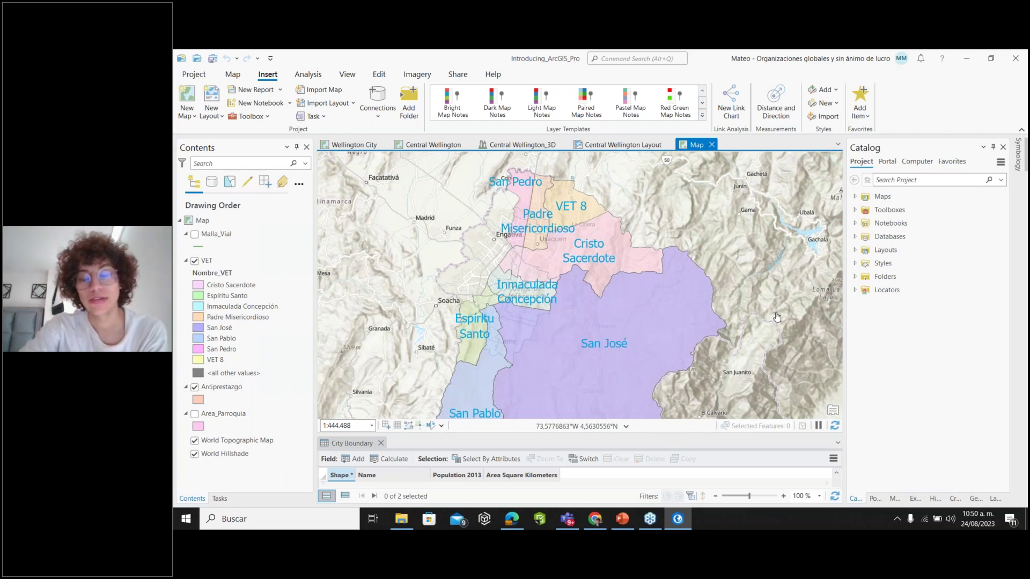
{"action": "left_click_drag", "start_coordinate": [652, 268], "coordinate": [663, 236]}
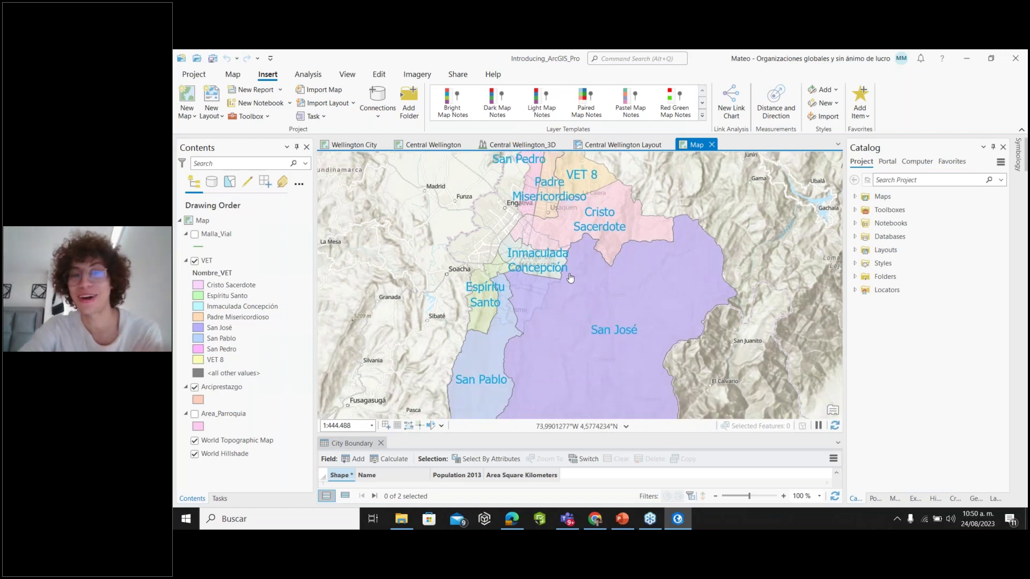
{"action": "left_click_drag", "start_coordinate": [673, 231], "coordinate": [684, 257]}
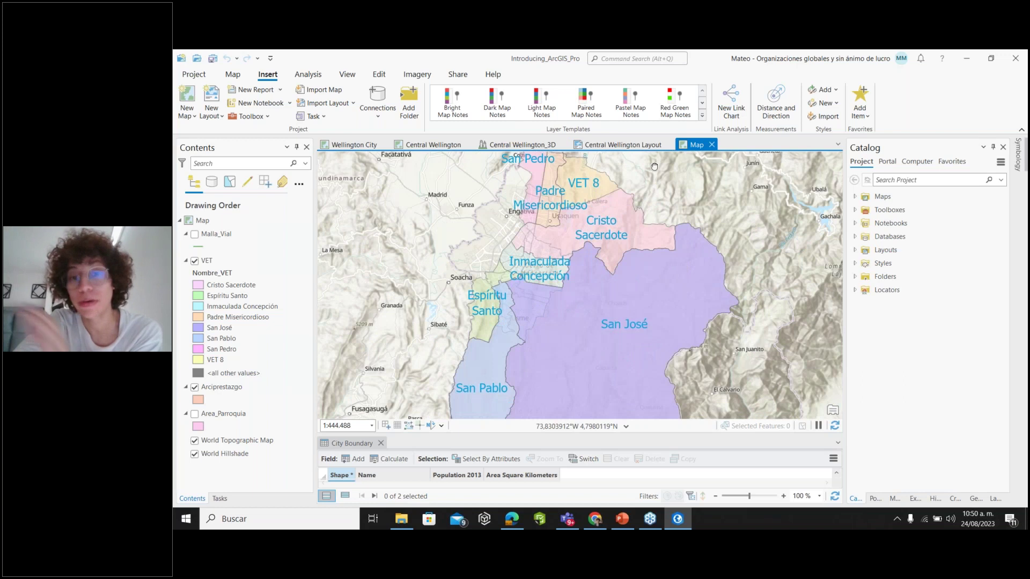
Revisit the Central Wellington Layout and the Wellington City map, ending on the Central Wellington map
{"action": "left_click", "coordinate": [622, 146]}
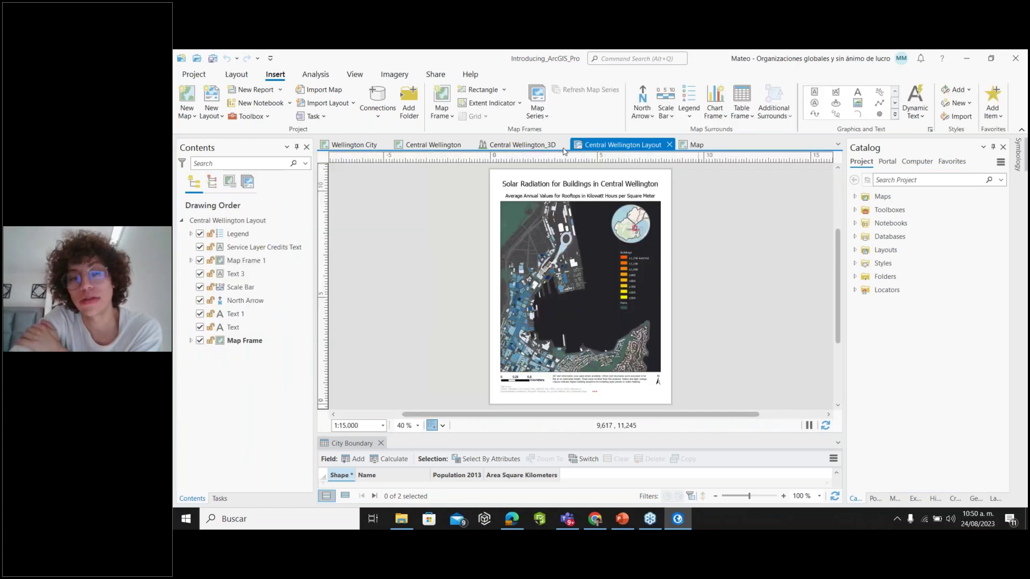
{"action": "left_click", "coordinate": [563, 149]}
{"action": "left_click", "coordinate": [433, 147]}
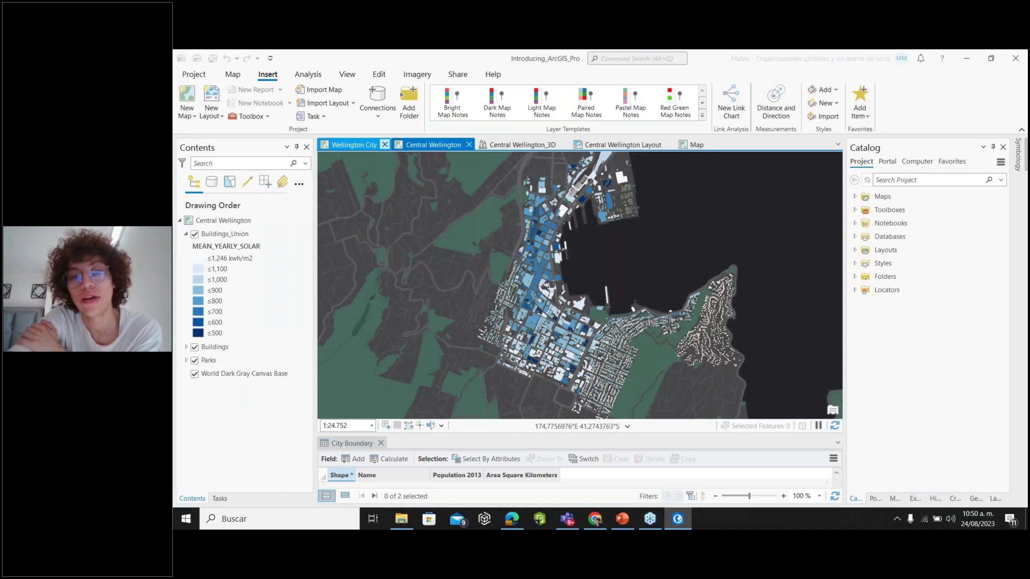
{"action": "left_click", "coordinate": [352, 145]}
{"action": "left_click", "coordinate": [421, 146]}
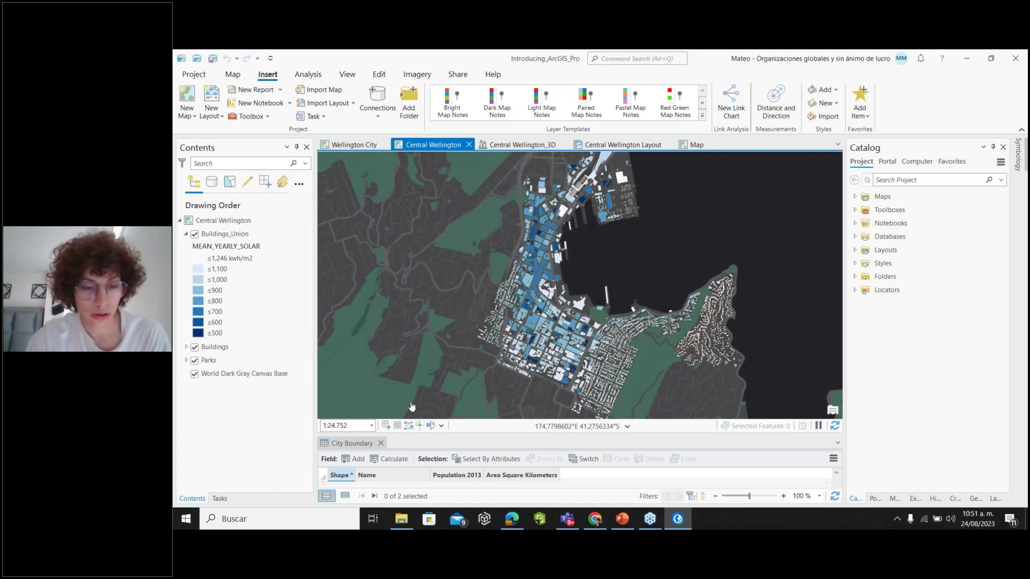
Switch to File Explorer and show the DATA (D:) drive, the options for its hola folder and the drive's path
{"action": "left_click", "coordinate": [400, 522]}
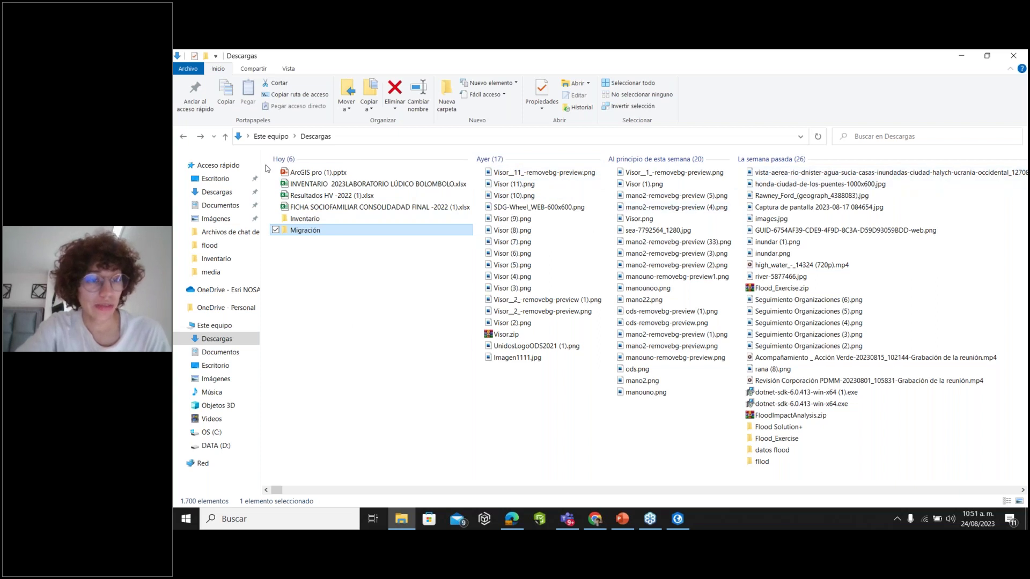
{"action": "left_click", "coordinate": [211, 446]}
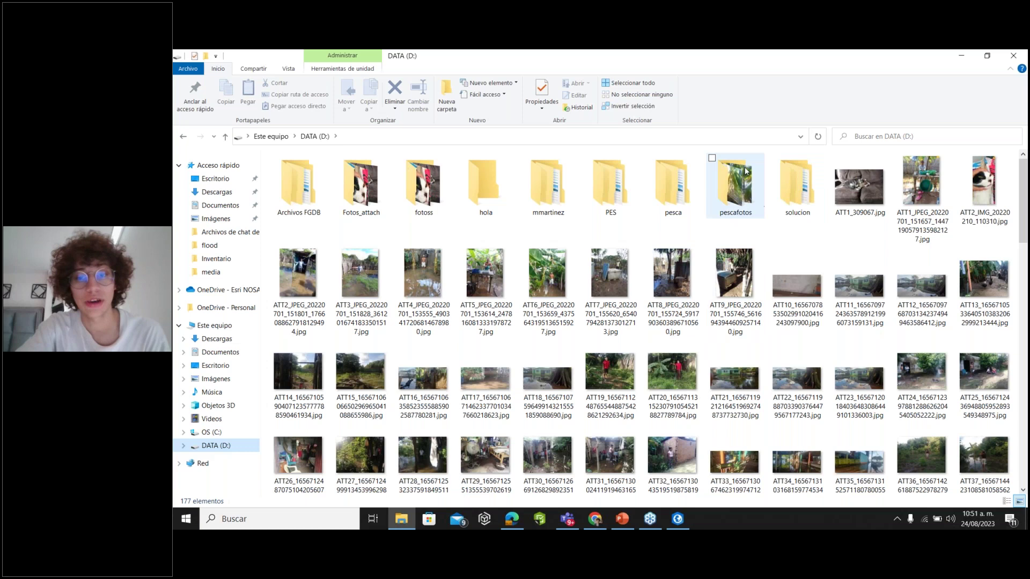
{"action": "left_click", "coordinate": [481, 186]}
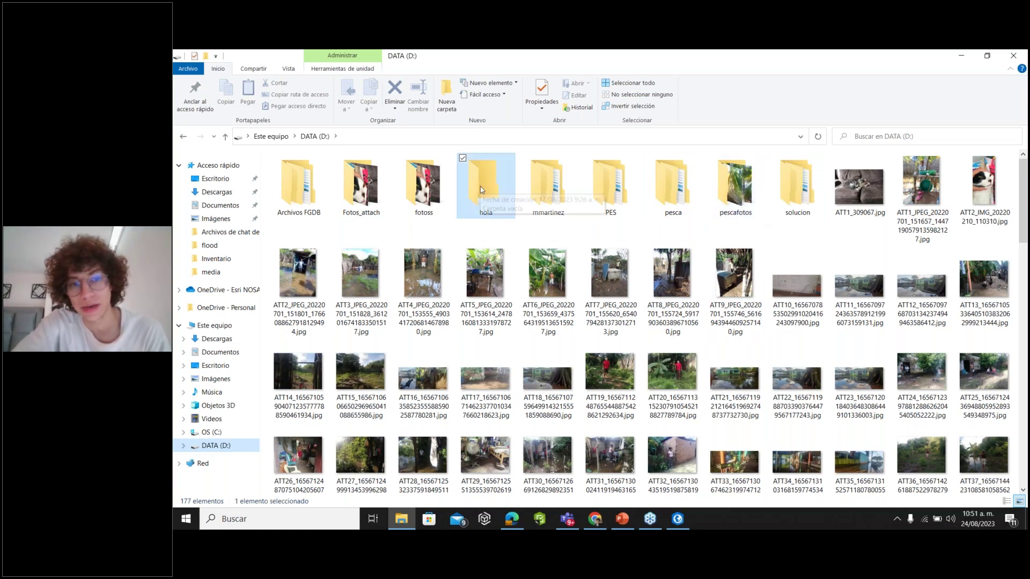
{"action": "right_click", "coordinate": [481, 185]}
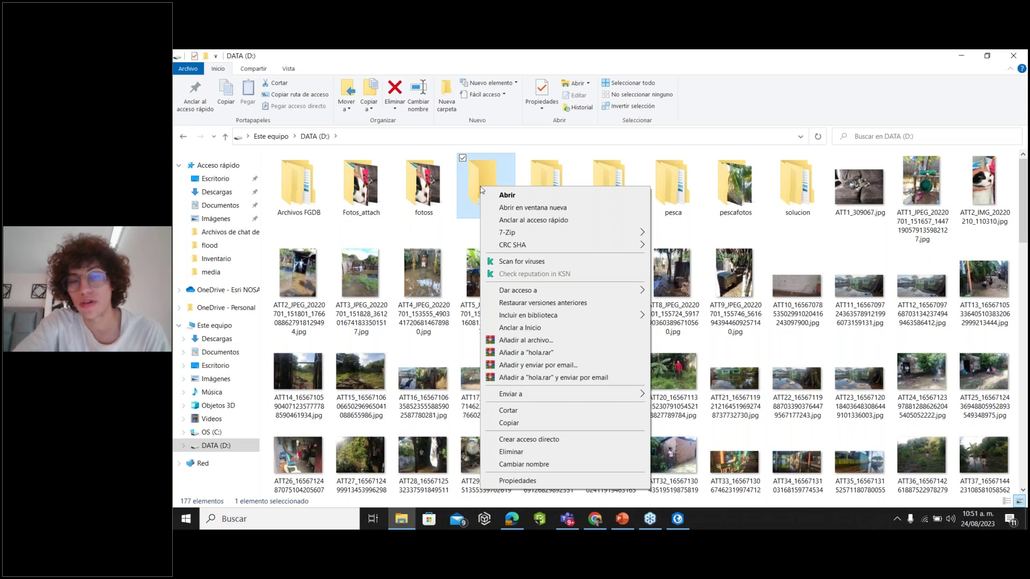
{"action": "left_click", "coordinate": [494, 136]}
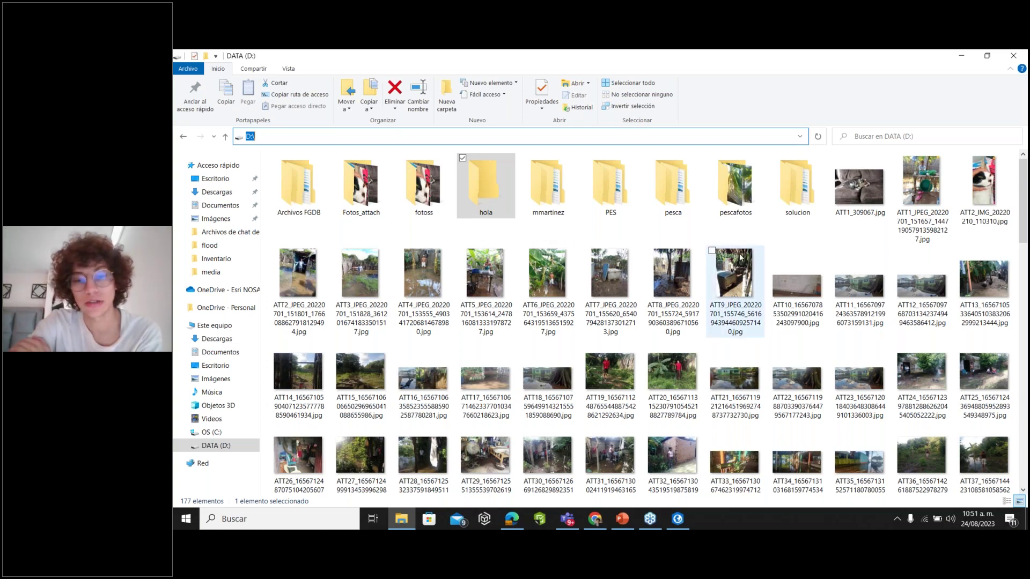
Look through the loose image files on the DATA (D:) drive and return to ArcGIS Pro
{"action": "scroll", "coordinate": [740, 258], "scroll_direction": "down", "scroll_amount": 3}
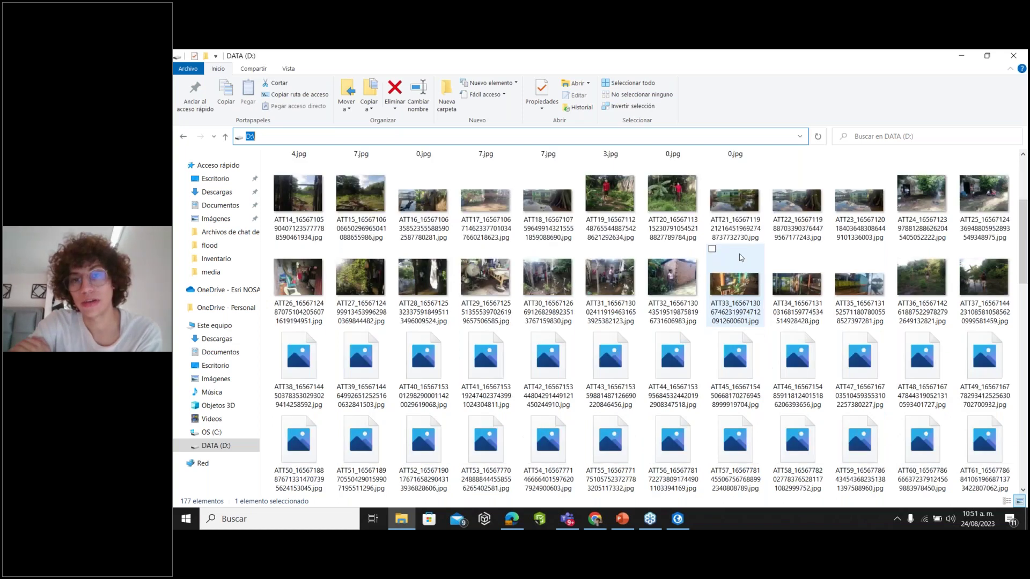
{"action": "scroll", "coordinate": [740, 257], "scroll_direction": "down", "scroll_amount": 10}
{"action": "scroll", "coordinate": [900, 196], "scroll_direction": "up", "scroll_amount": 2}
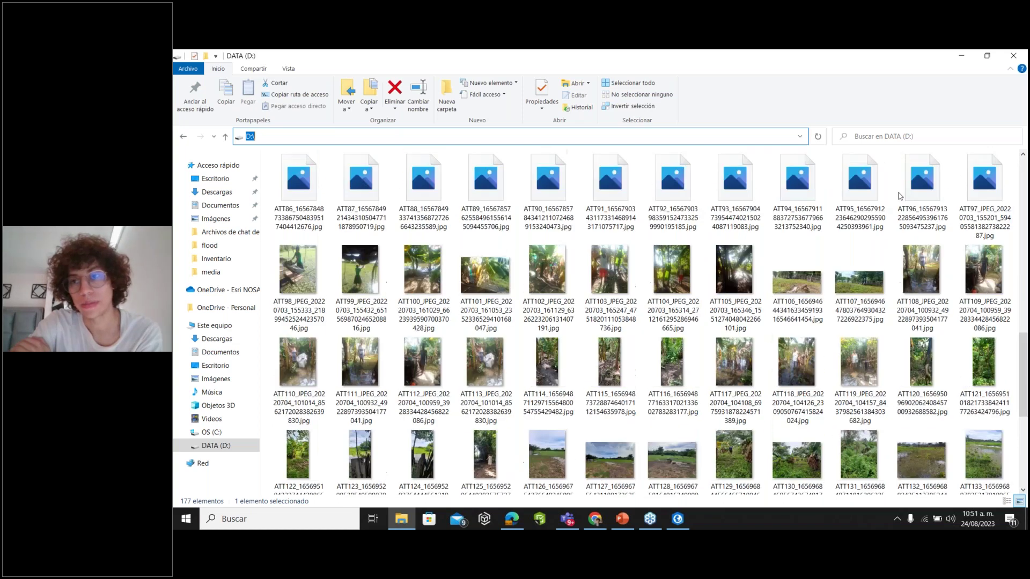
{"action": "scroll", "coordinate": [900, 195], "scroll_direction": "up", "scroll_amount": 10}
{"action": "left_click", "coordinate": [959, 55]}
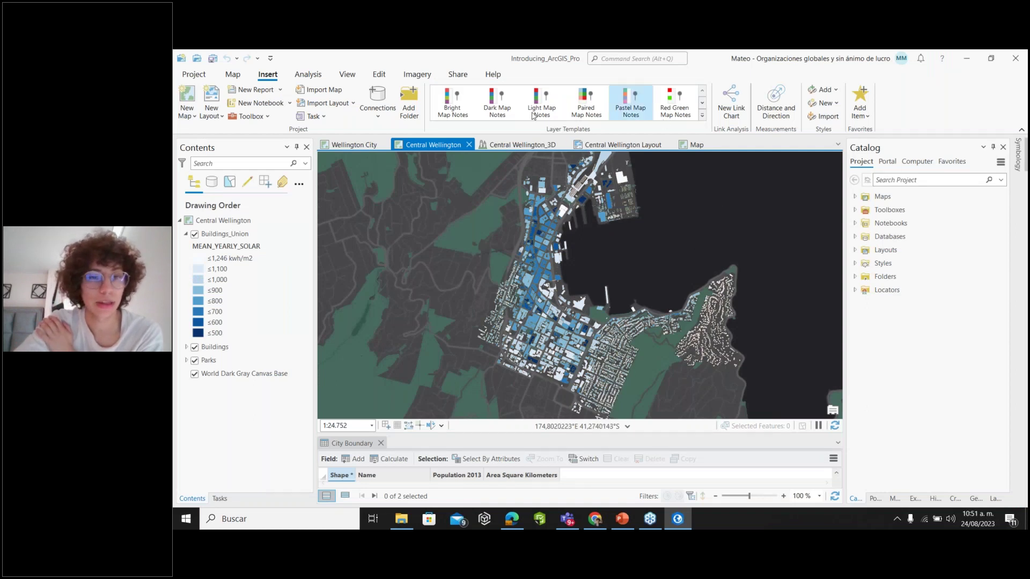
Show the Central Wellington_3D scene, the Central Wellington Layout and the map named Map, ending on the Wellington City map
{"action": "left_click", "coordinate": [562, 148]}
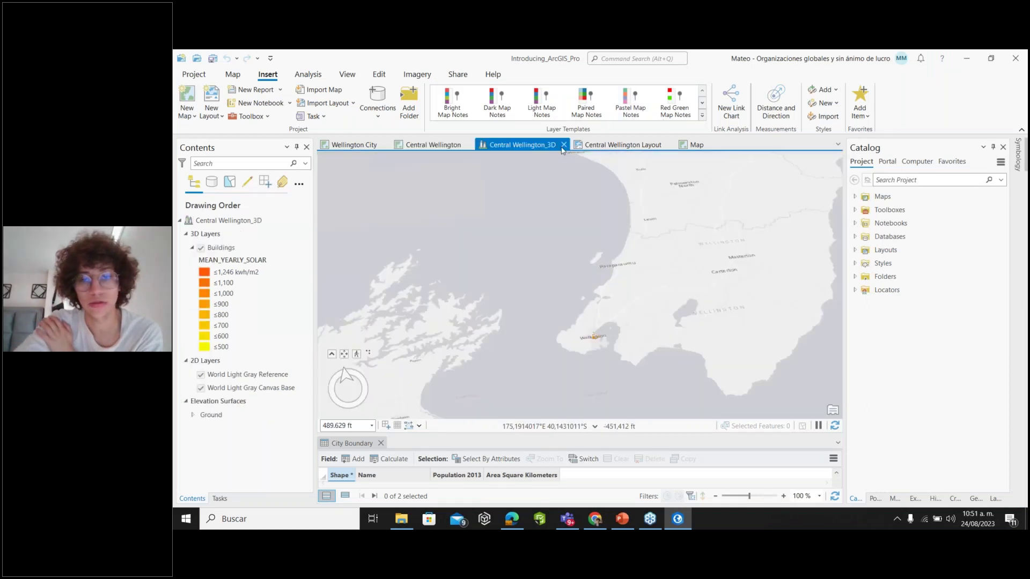
{"action": "left_click", "coordinate": [622, 145]}
{"action": "left_click", "coordinate": [696, 144]}
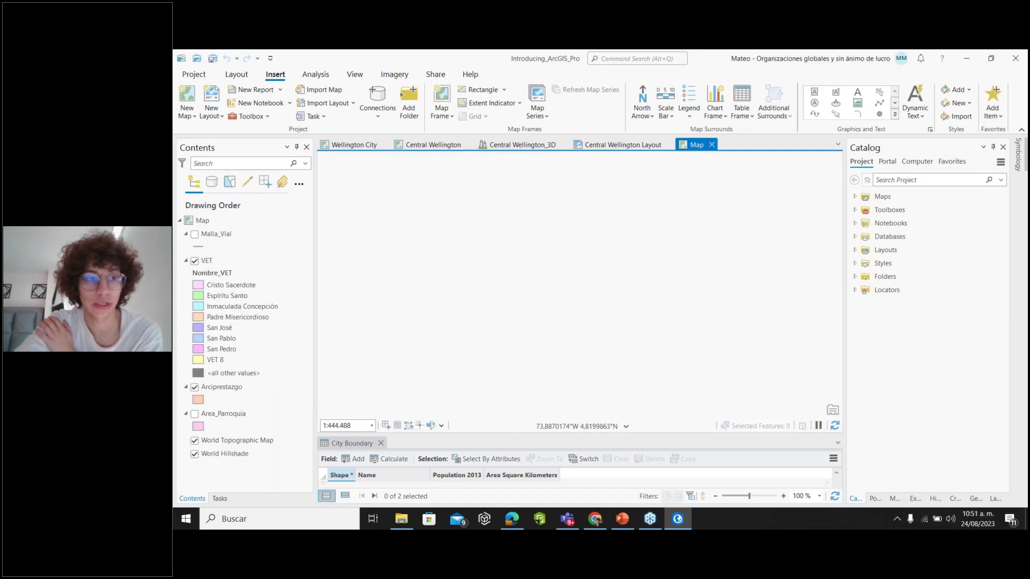
{"action": "left_click", "coordinate": [358, 146]}
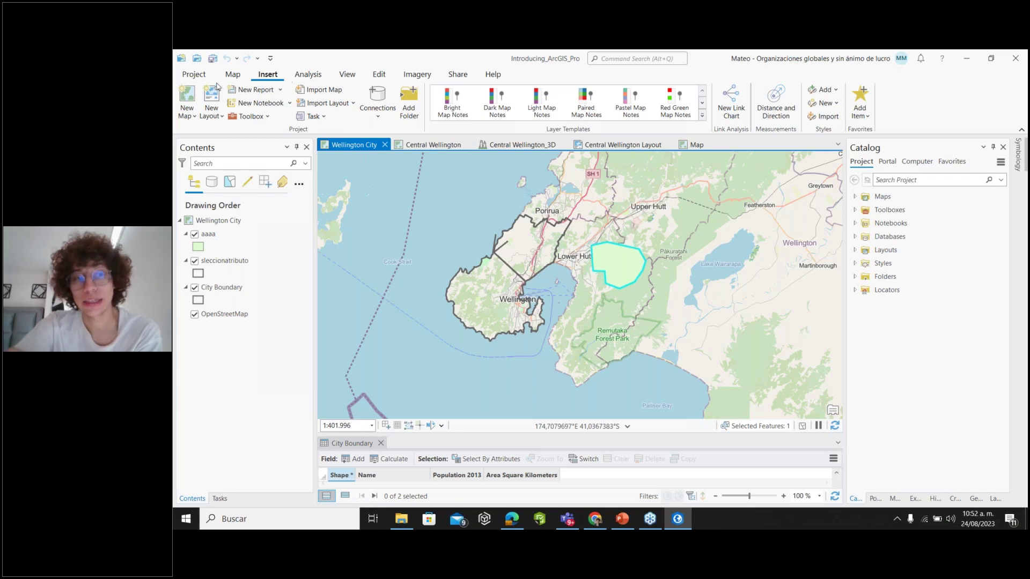
Show the project's notebooks and toolboxes in the catalog and collapse both groups again
{"action": "left_click", "coordinate": [883, 264]}
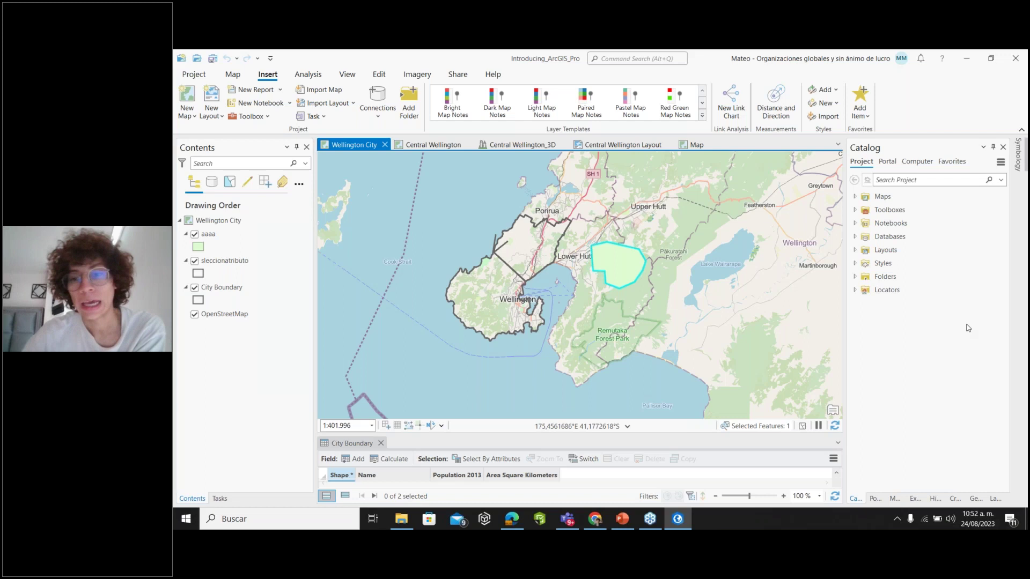
{"action": "left_click", "coordinate": [854, 225]}
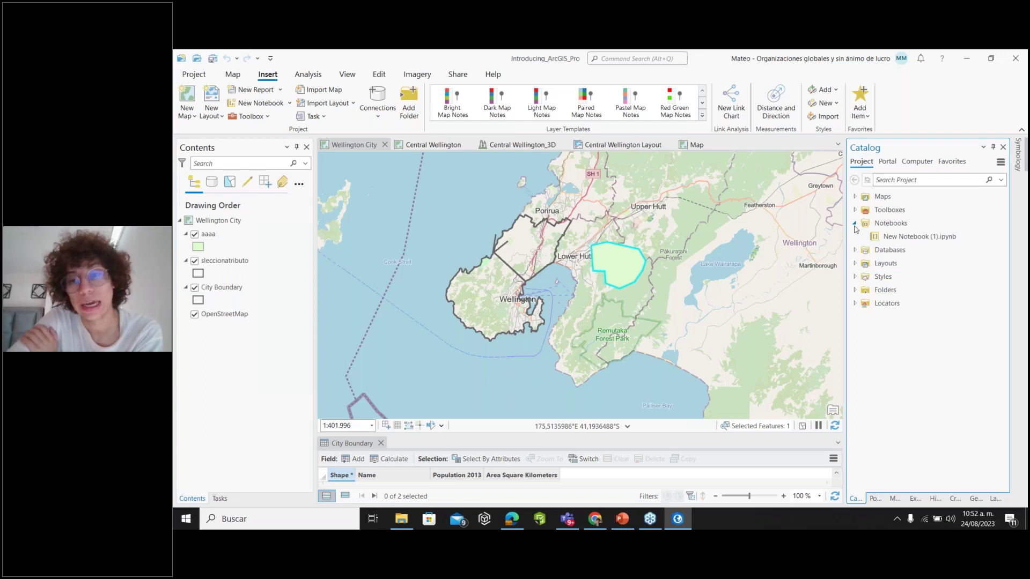
{"action": "left_click", "coordinate": [855, 210]}
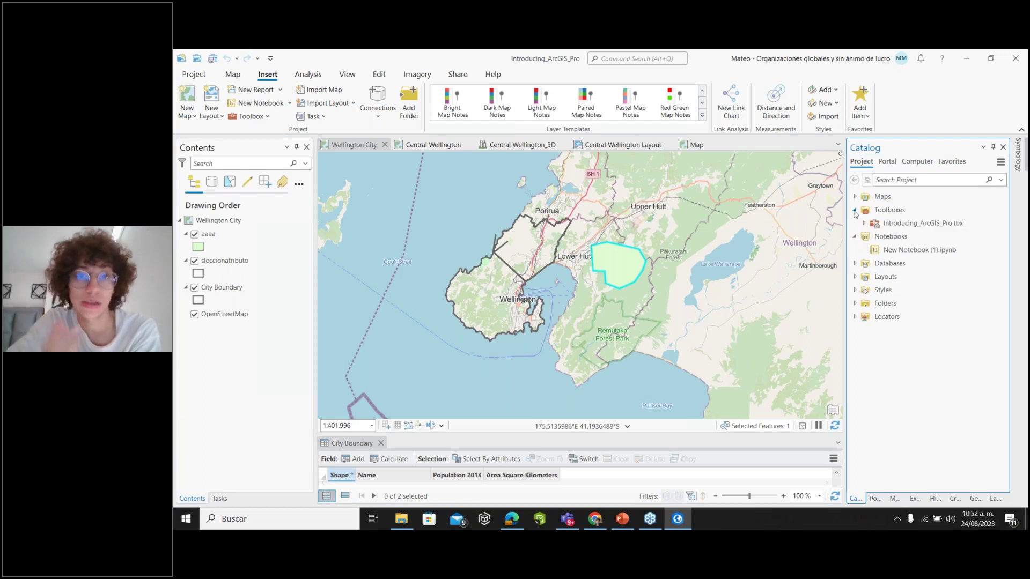
{"action": "left_click", "coordinate": [855, 210]}
{"action": "left_click", "coordinate": [855, 223]}
Show the project's databases with the details of introducing_arcgis_pro.gdb, and collapse the group again
{"action": "left_click", "coordinate": [855, 237]}
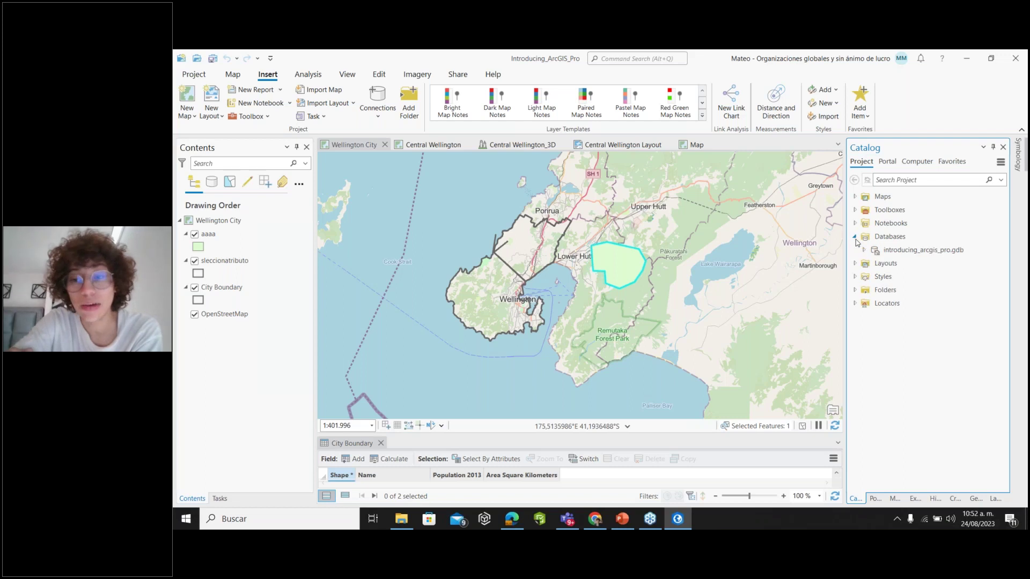
{"action": "left_click", "coordinate": [907, 250]}
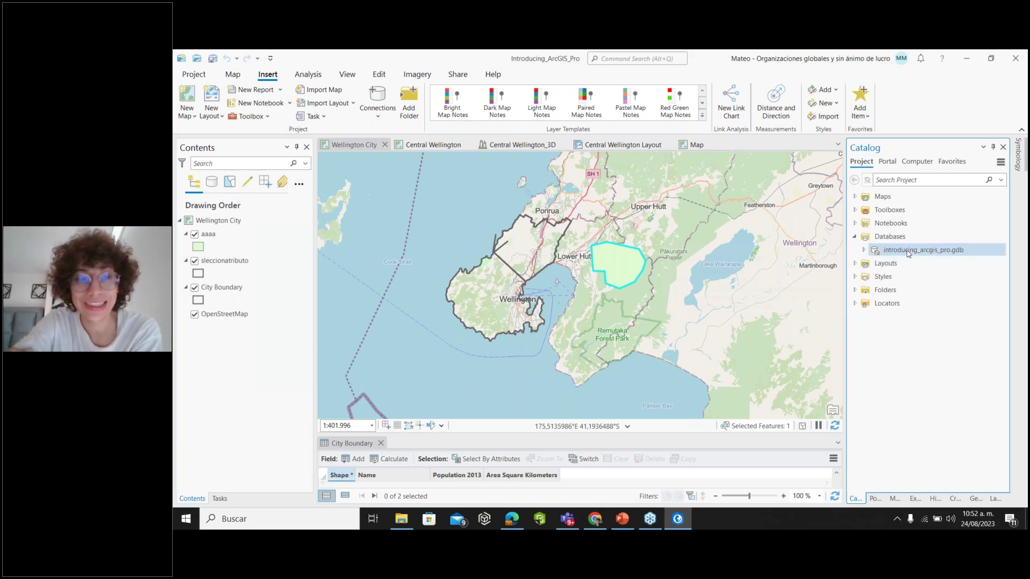
{"action": "mouse_move", "coordinate": [907, 253]}
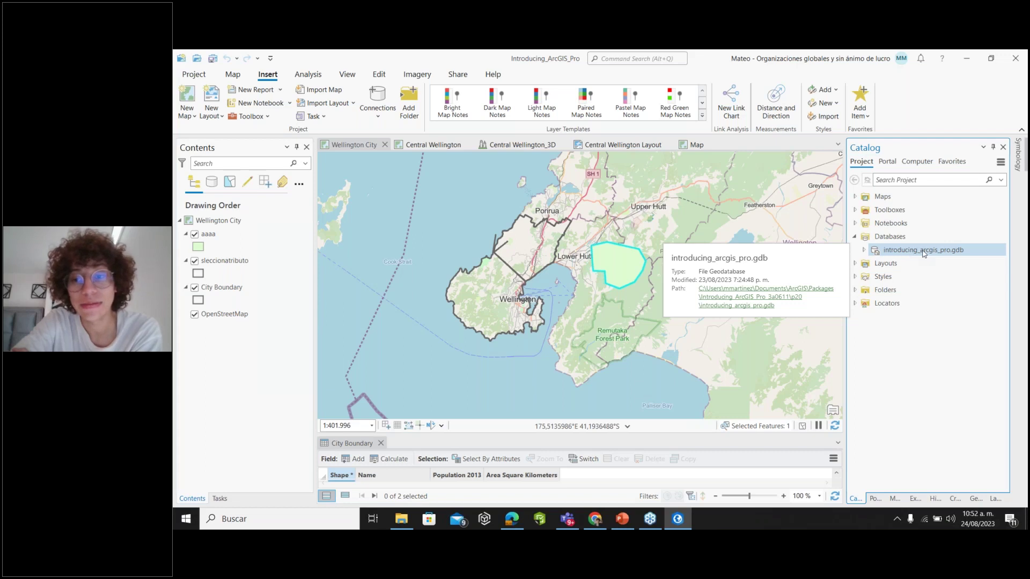
{"action": "left_click", "coordinate": [861, 239]}
{"action": "left_click", "coordinate": [855, 237]}
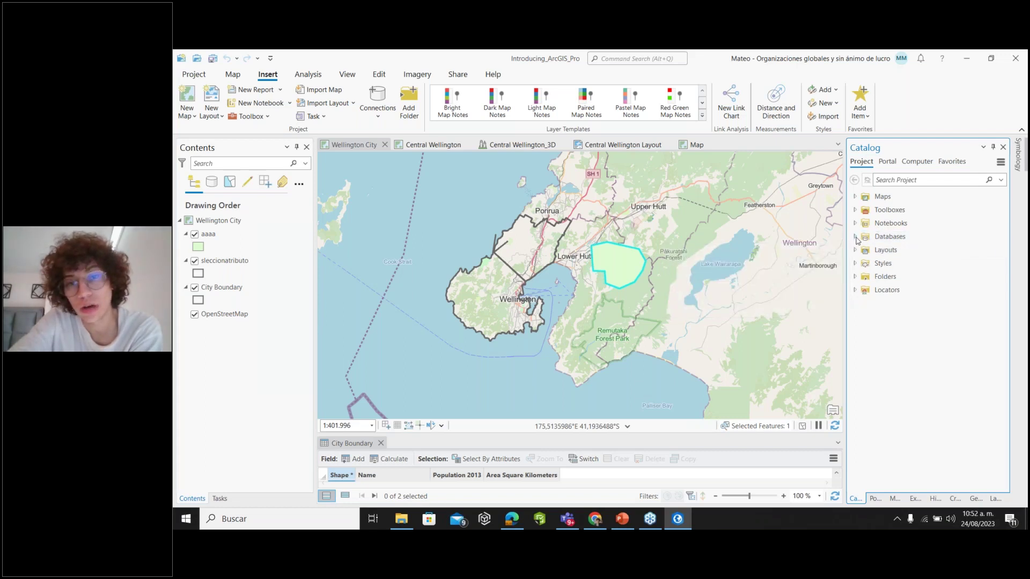
Show the databases again, expand and collapse introducing_arcgis_pro.gdb, and briefly list the project's layouts
{"action": "left_click", "coordinate": [855, 238]}
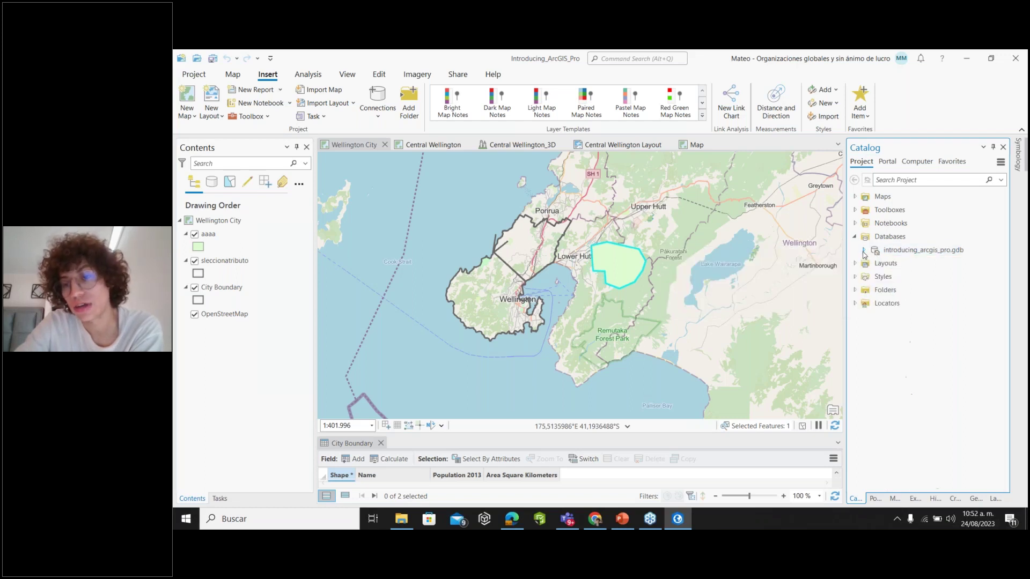
{"action": "left_click", "coordinate": [863, 250]}
{"action": "left_click", "coordinate": [863, 251]}
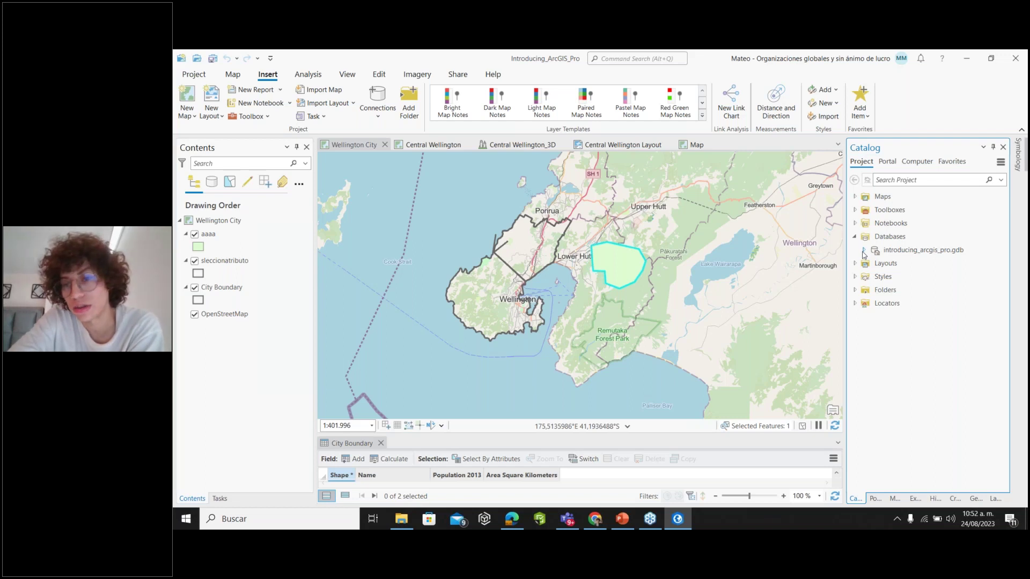
{"action": "left_click", "coordinate": [863, 251]}
{"action": "left_click", "coordinate": [863, 251]}
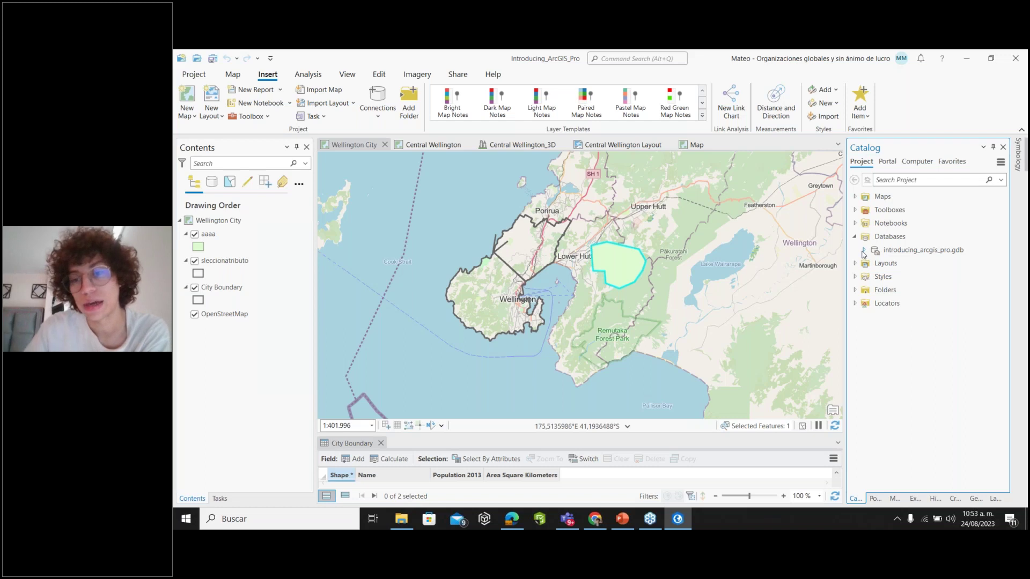
{"action": "left_click", "coordinate": [855, 263]}
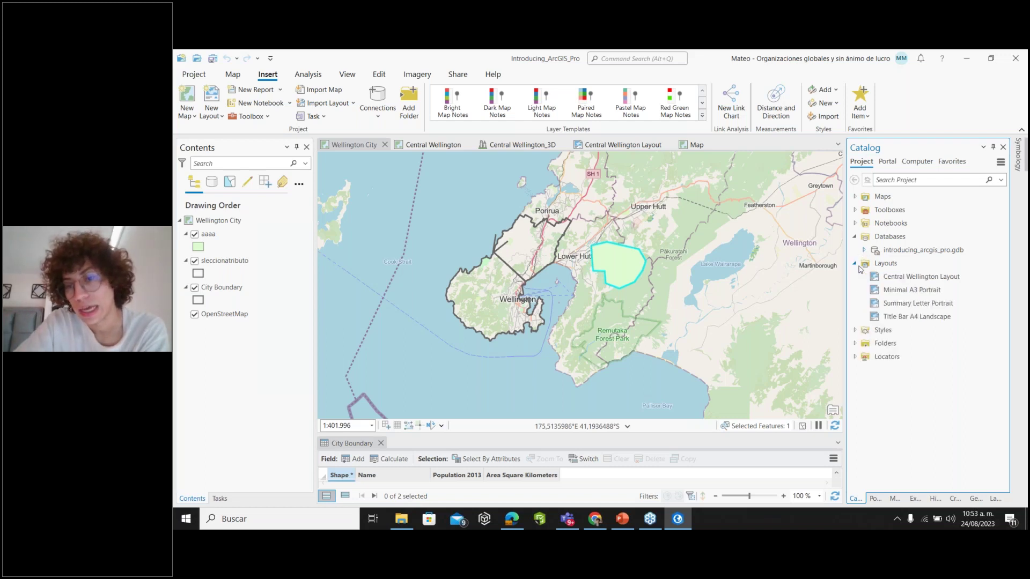
{"action": "left_click", "coordinate": [854, 263]}
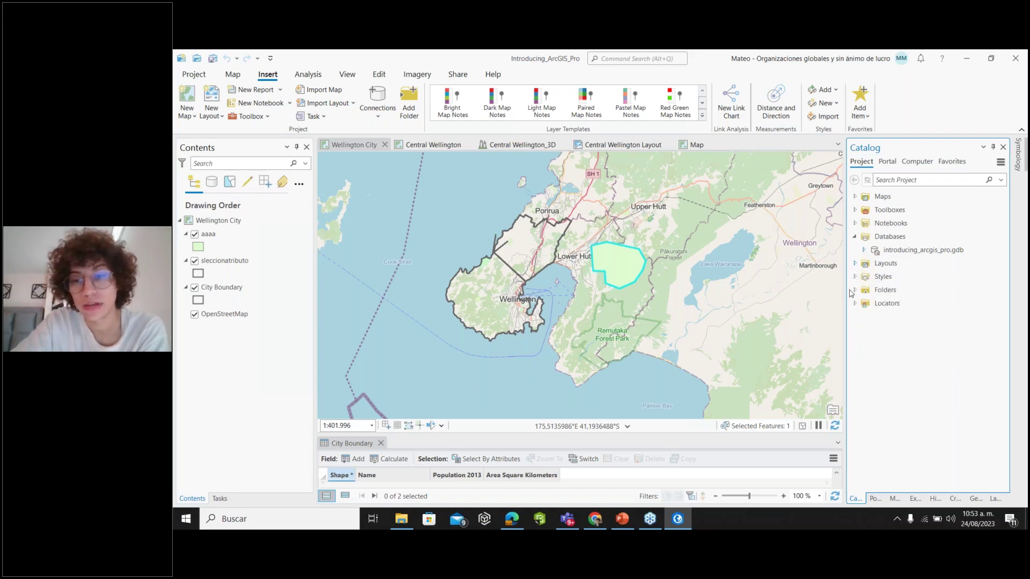
Show the project's styles, folders and locators in the catalog, and collapse the locators again
{"action": "left_click", "coordinate": [855, 276]}
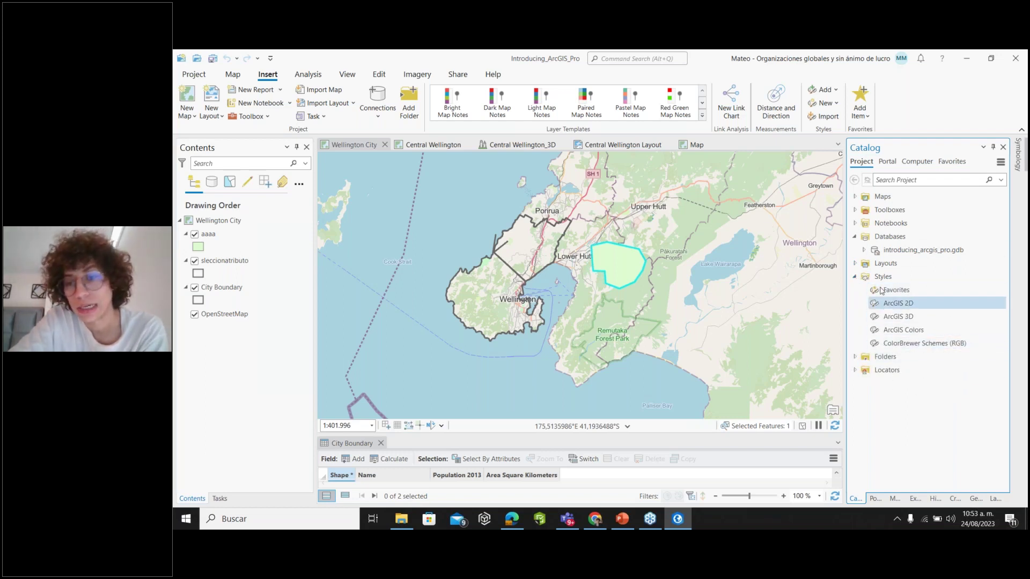
{"action": "left_click", "coordinate": [855, 358]}
{"action": "left_click", "coordinate": [855, 358]}
{"action": "left_click", "coordinate": [856, 358]}
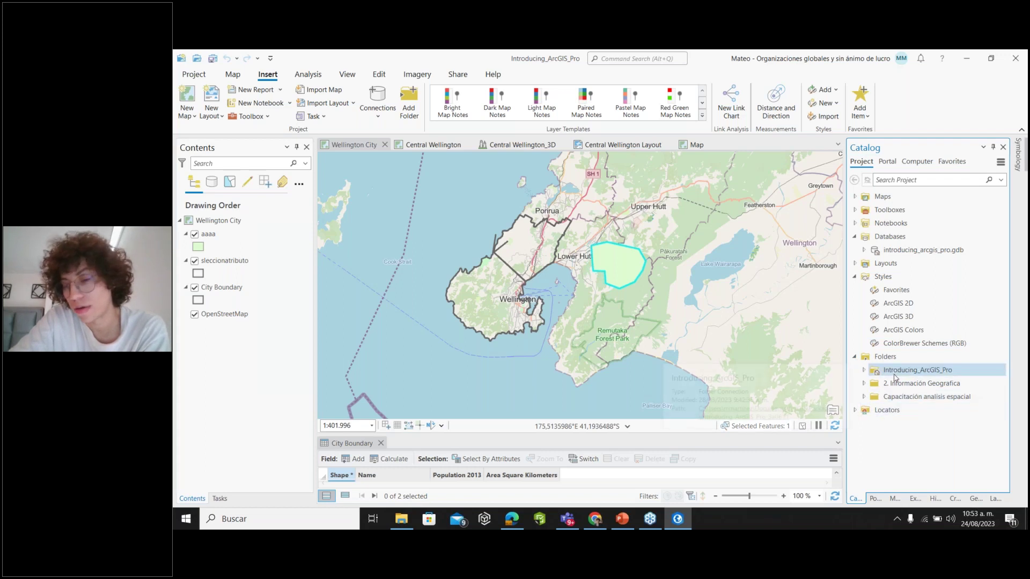
{"action": "left_click", "coordinate": [856, 411]}
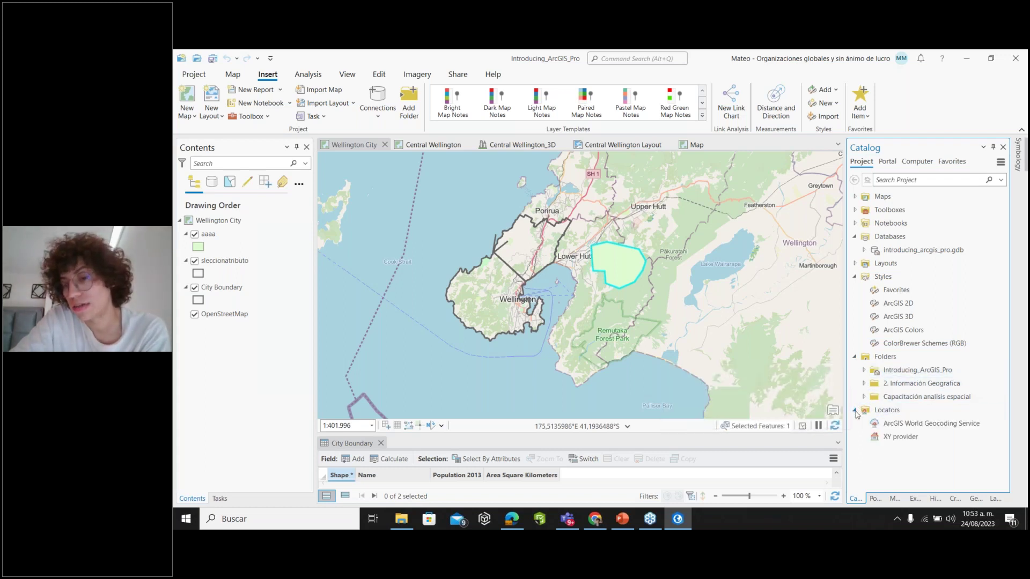
{"action": "left_click", "coordinate": [855, 411]}
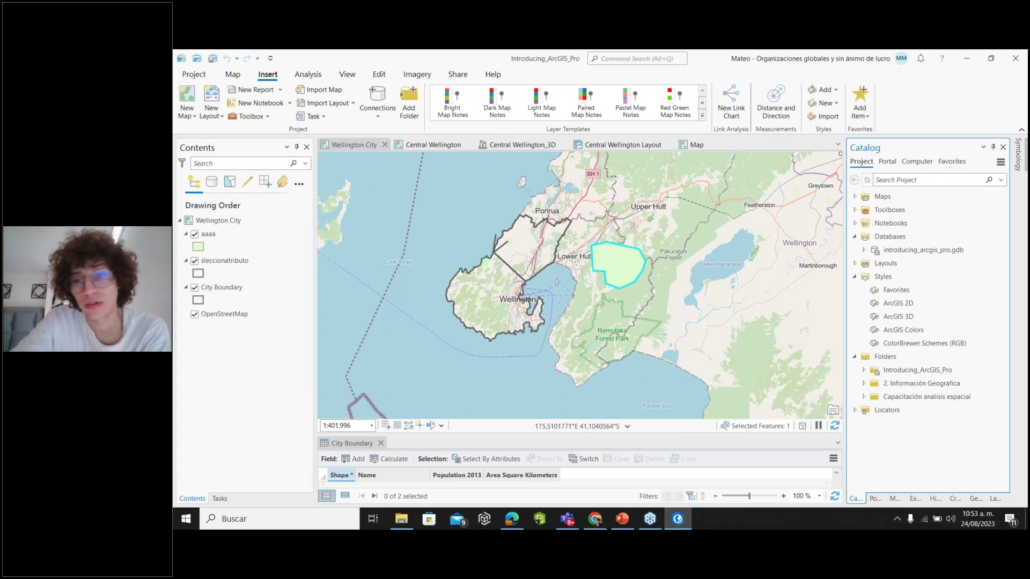
Look through My Content on the portal and show the items inside the ANDI Antioquia folder
{"action": "left_click", "coordinate": [888, 162]}
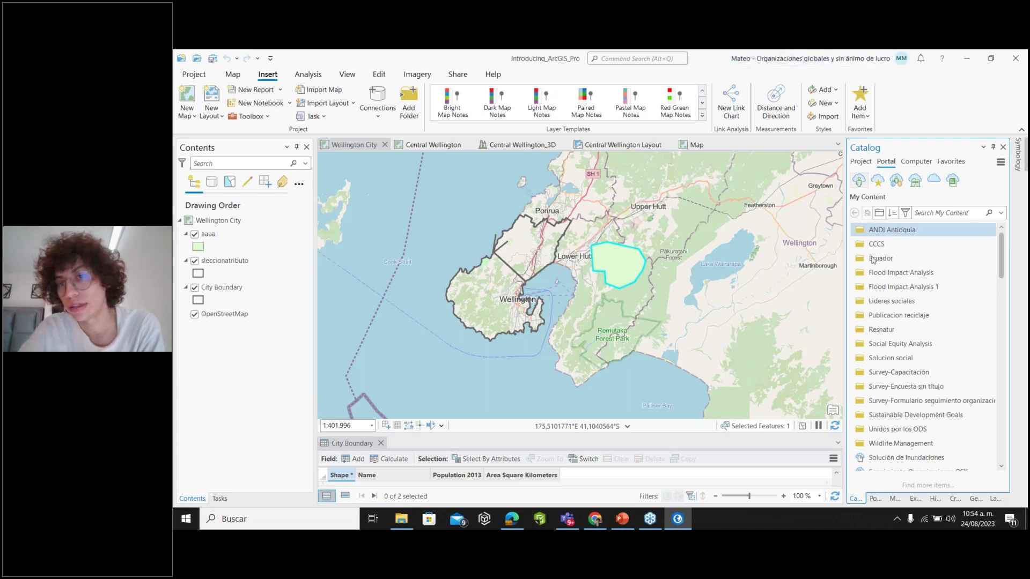
{"action": "scroll", "coordinate": [864, 265], "scroll_direction": "down", "scroll_amount": 5}
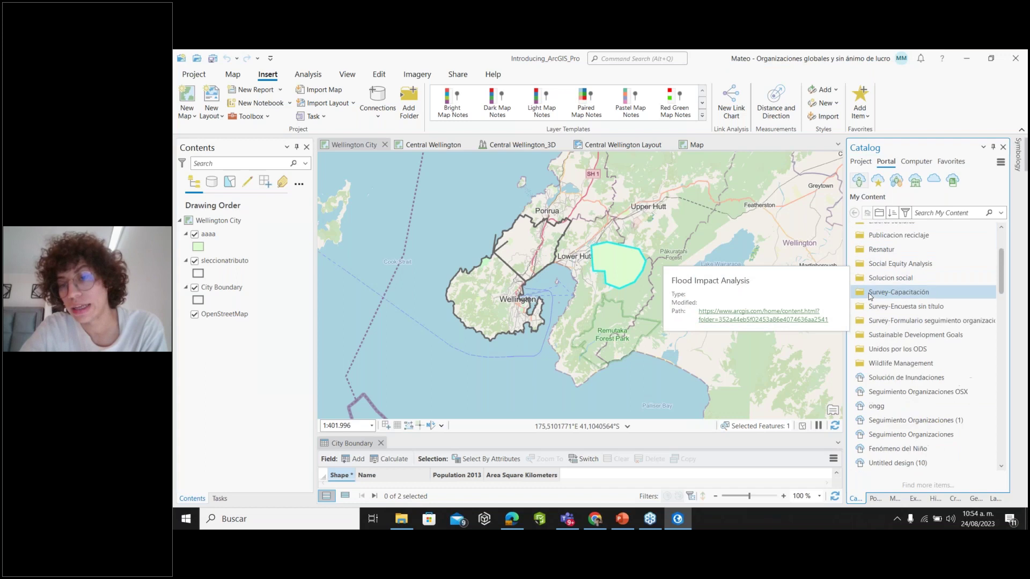
{"action": "scroll", "coordinate": [869, 252], "scroll_direction": "up", "scroll_amount": 5}
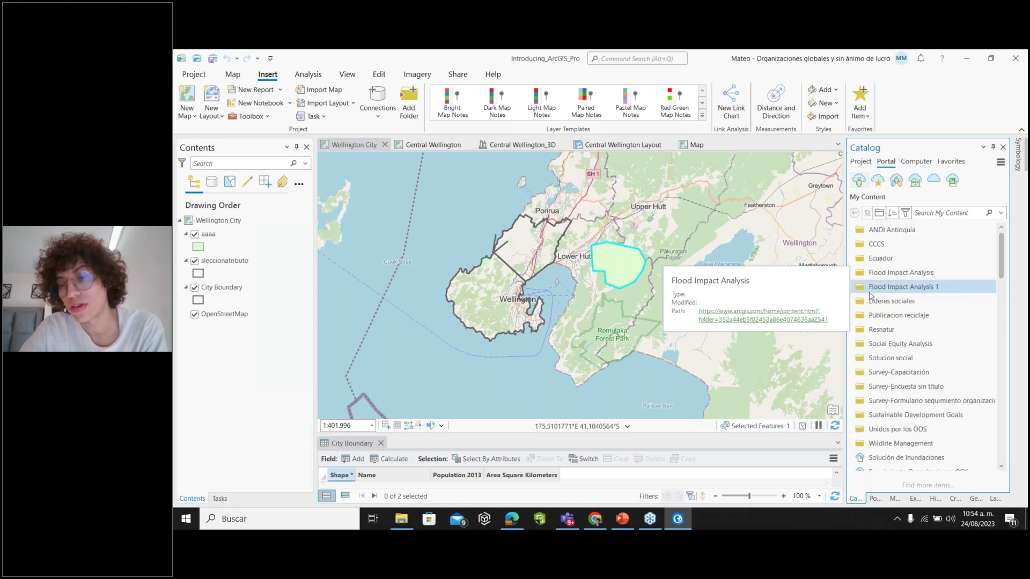
{"action": "double_click", "coordinate": [862, 236]}
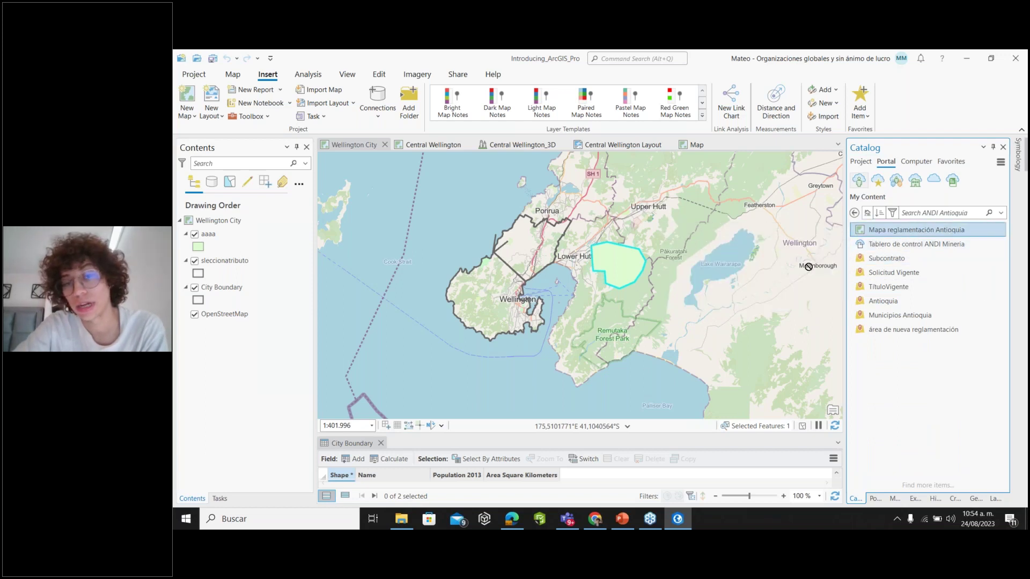
{"action": "left_click_drag", "start_coordinate": [891, 273], "coordinate": [945, 310]}
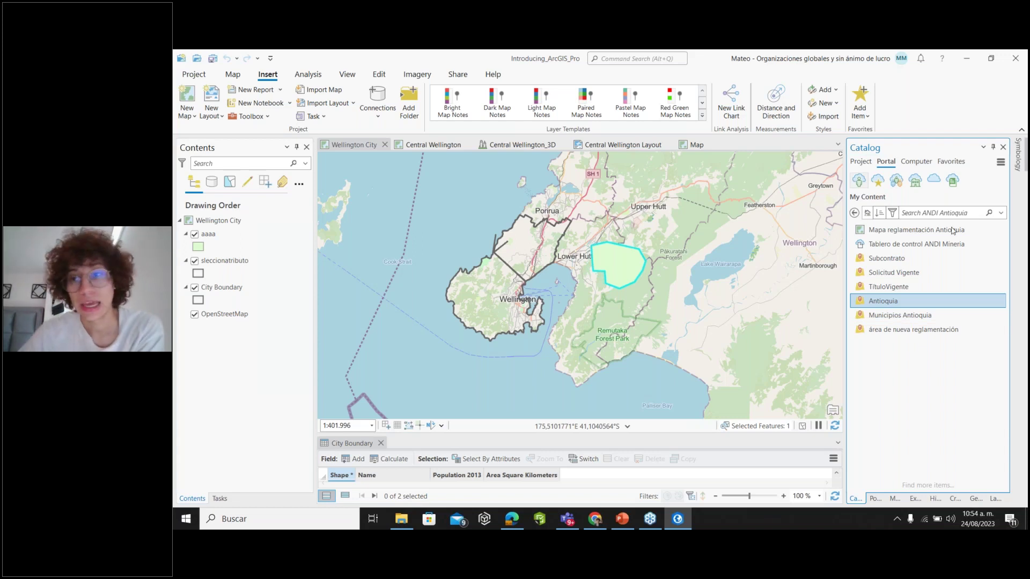
Show the catalog favorites and the database and style options for adding an item, and return to the project catalog
{"action": "left_click", "coordinate": [947, 162]}
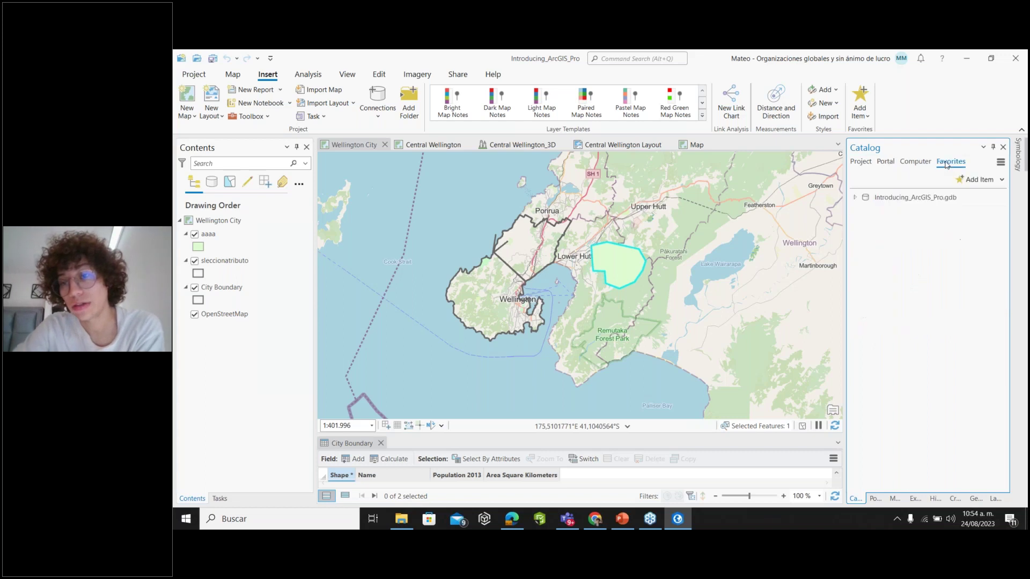
{"action": "left_click", "coordinate": [973, 181]}
{"action": "left_click", "coordinate": [972, 183]}
{"action": "left_click", "coordinate": [973, 182]}
{"action": "mouse_move", "coordinate": [925, 213]}
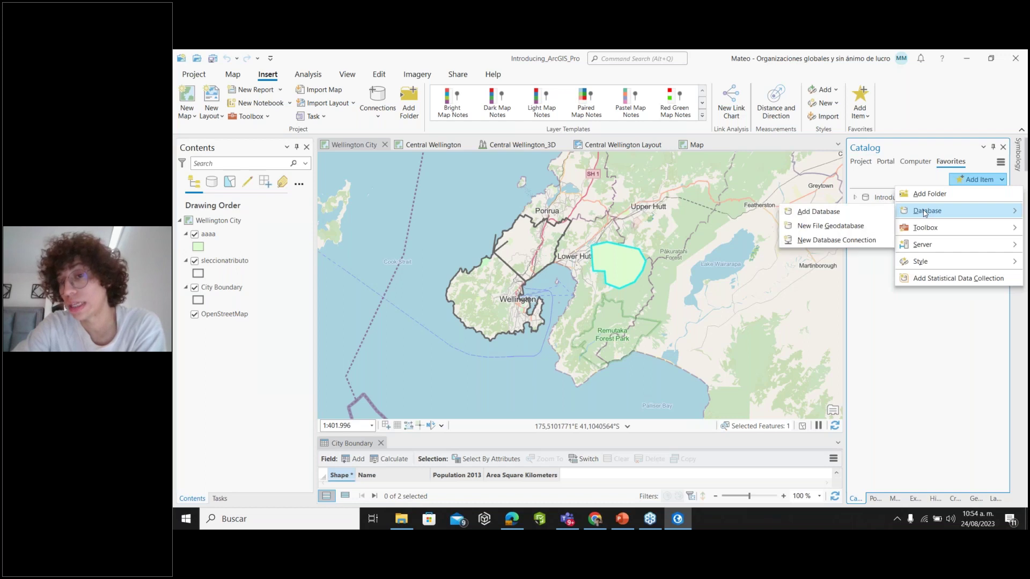
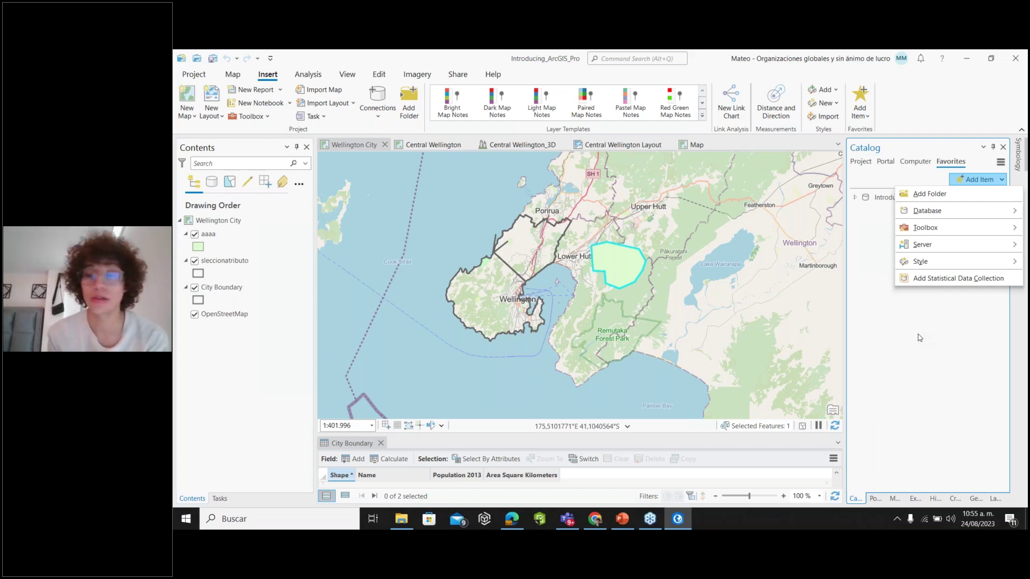
{"action": "mouse_move", "coordinate": [927, 263]}
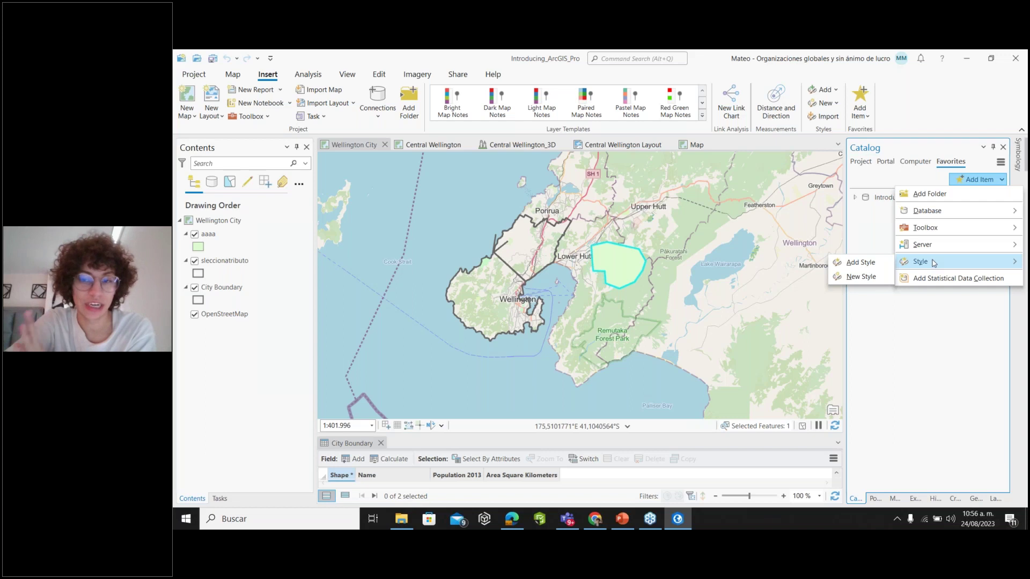
{"action": "left_click", "coordinate": [927, 336]}
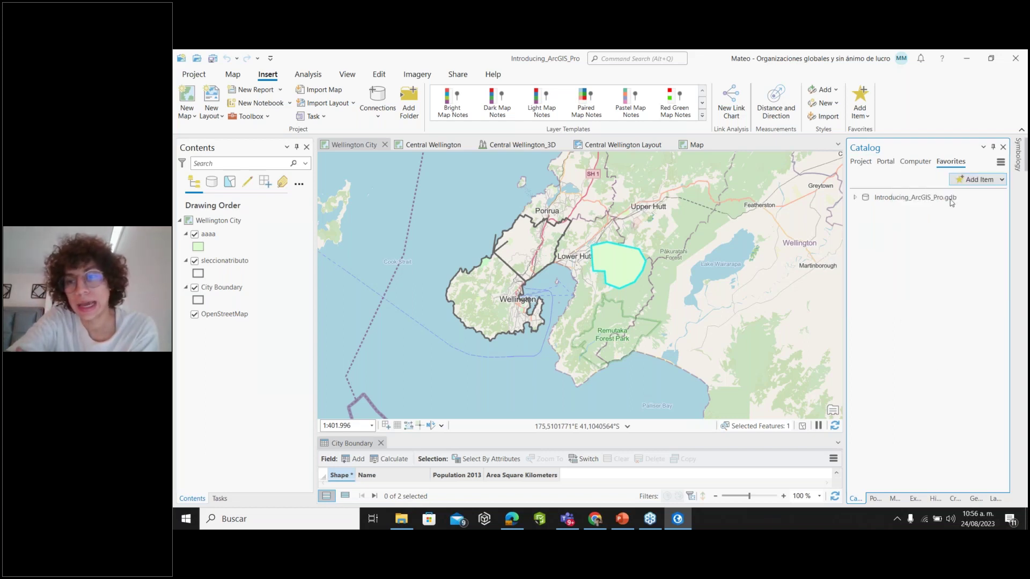
{"action": "left_click", "coordinate": [966, 179]}
{"action": "left_click", "coordinate": [964, 180]}
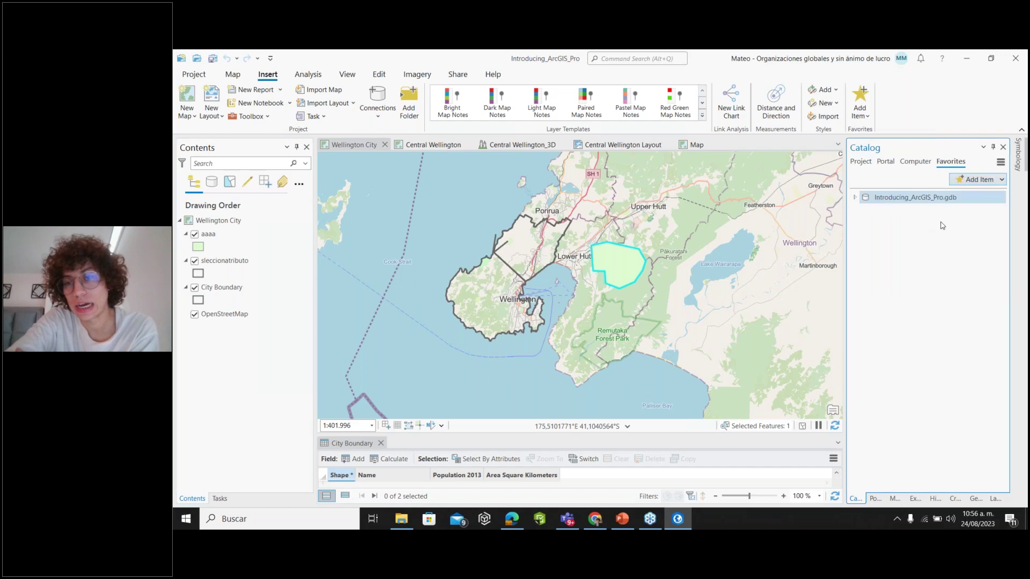
{"action": "left_click", "coordinate": [871, 164]}
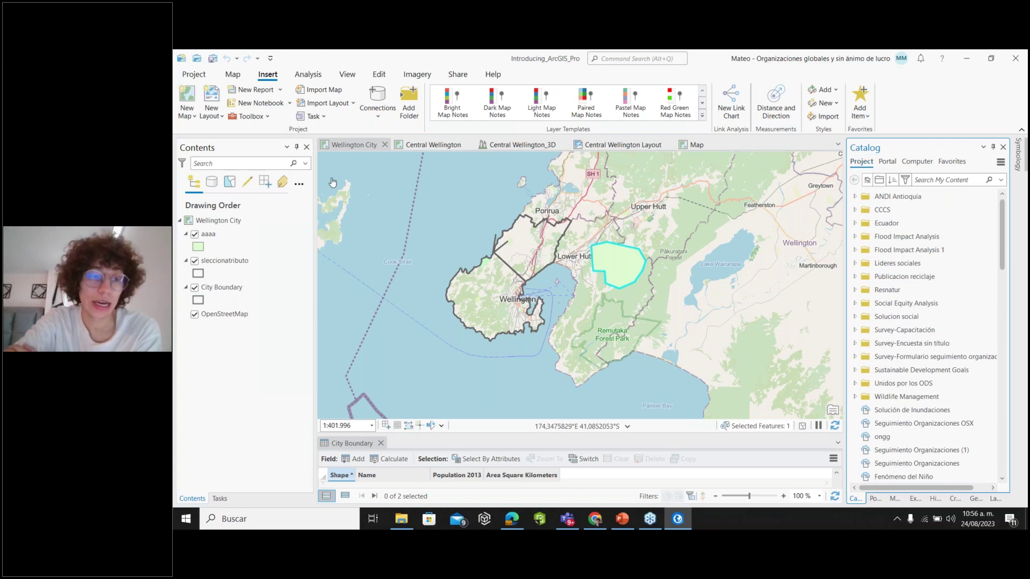
Go through the different list views of the Wellington City contents, including selection and editing, and return to the drawing order
{"action": "left_click", "coordinate": [216, 183]}
{"action": "left_click", "coordinate": [194, 182]}
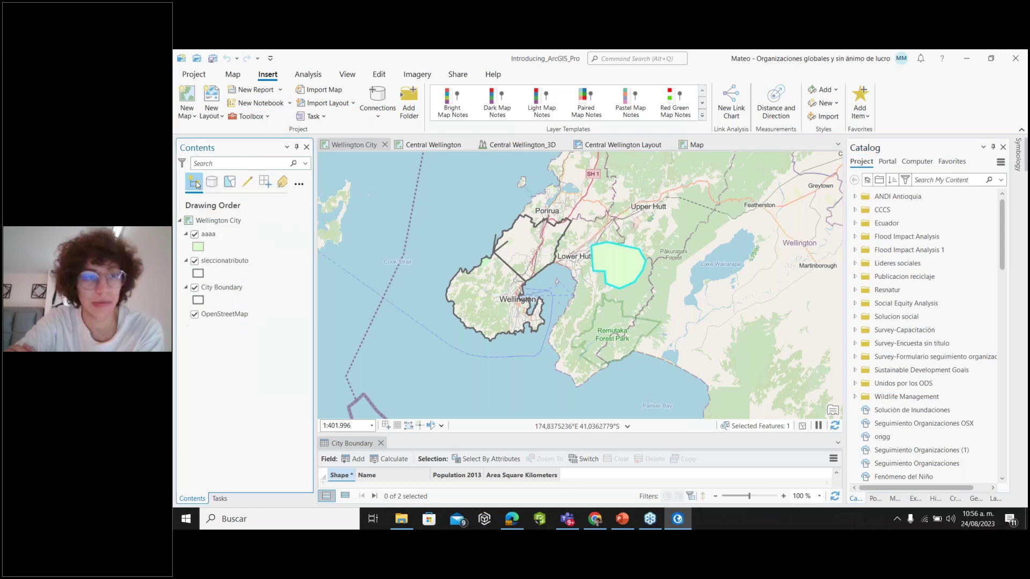
{"action": "left_click", "coordinate": [230, 182]}
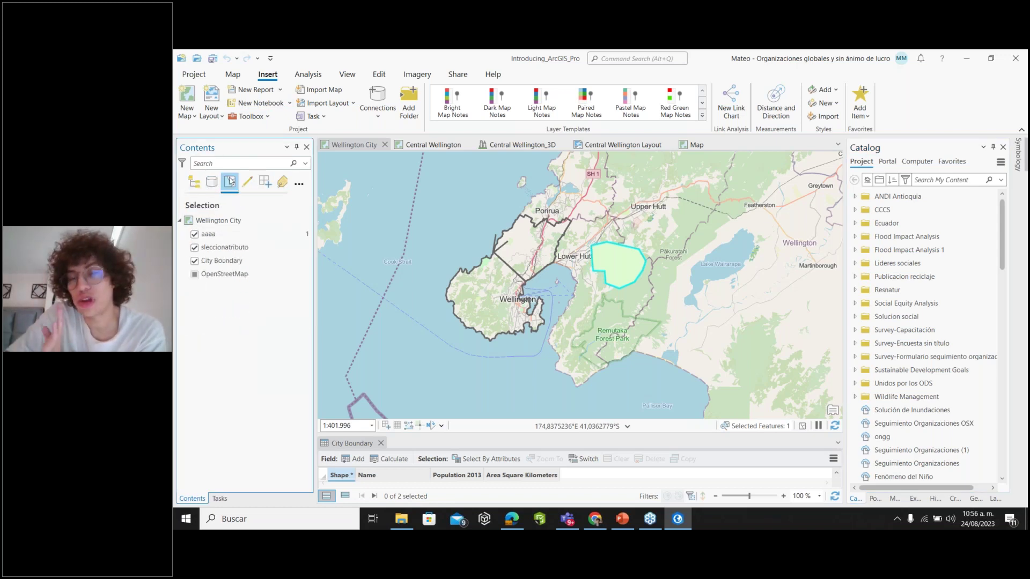
{"action": "left_click", "coordinate": [247, 182]}
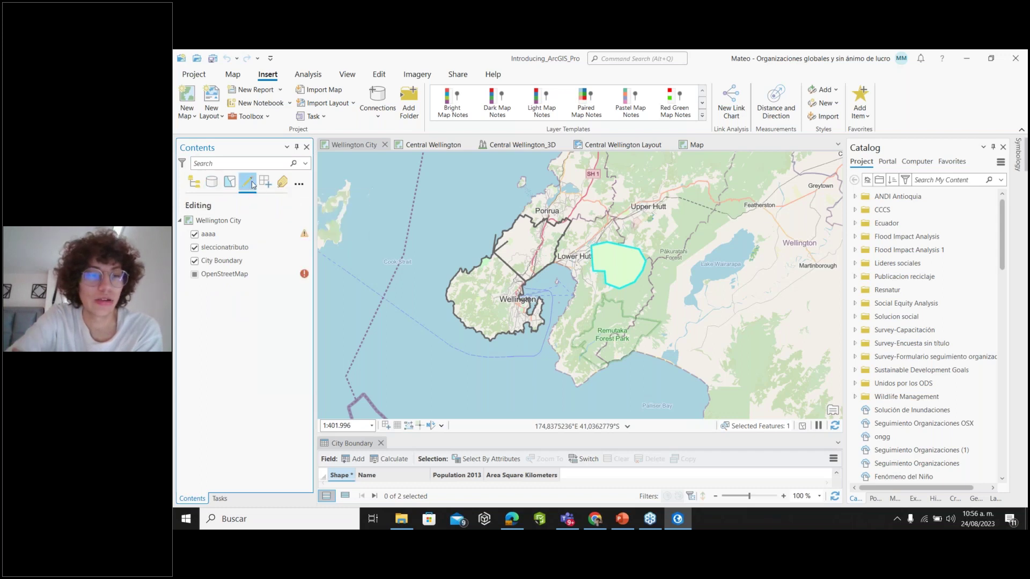
{"action": "left_click", "coordinate": [279, 184]}
{"action": "left_click", "coordinate": [261, 182]}
{"action": "left_click", "coordinate": [279, 184]}
{"action": "left_click", "coordinate": [240, 185]}
{"action": "left_click", "coordinate": [207, 183]}
{"action": "left_click", "coordinate": [192, 182]}
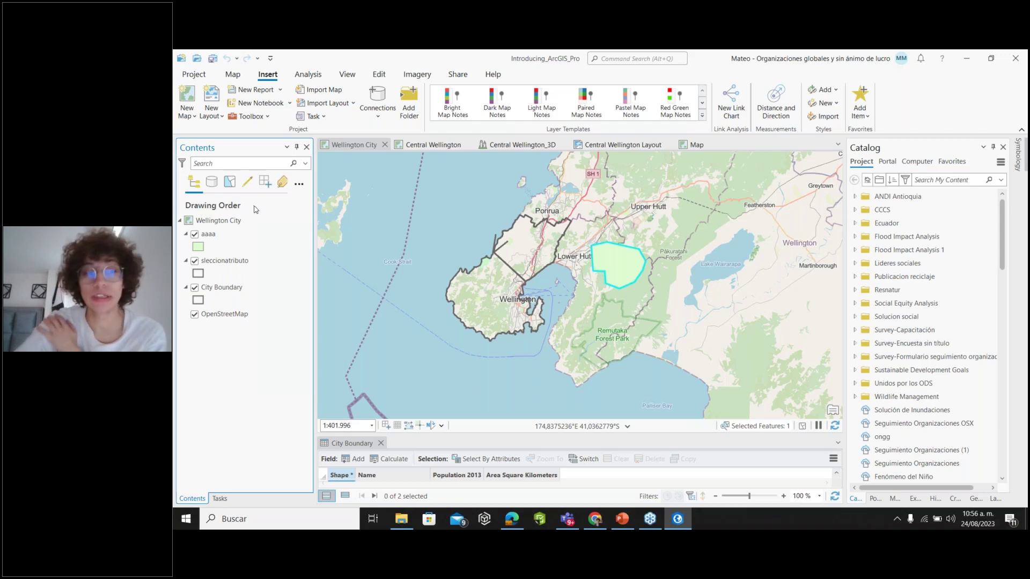
Show the sharing options of the aaaa layer, including sharing it as a web layer, and dismiss them
{"action": "left_click", "coordinate": [210, 243]}
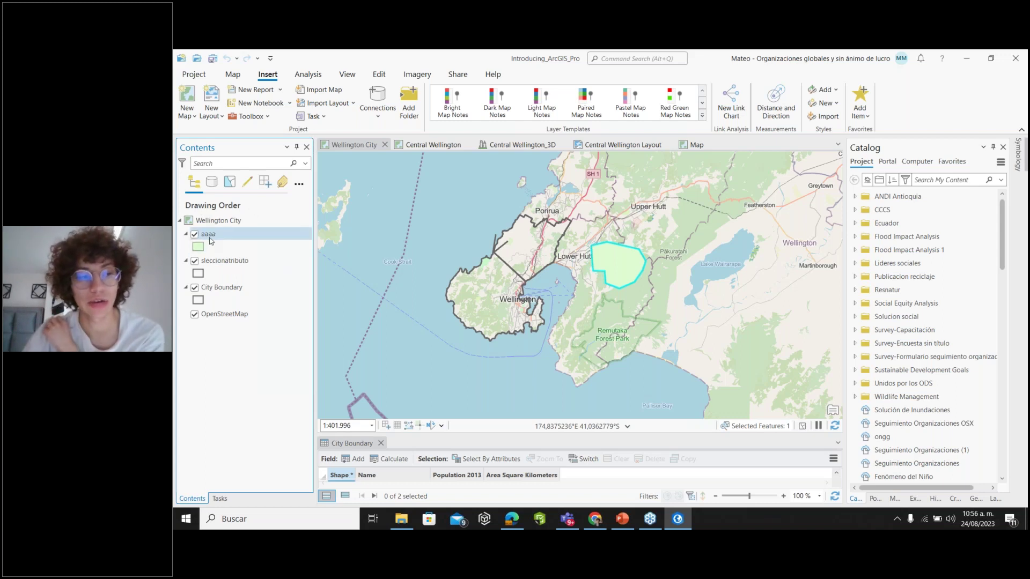
{"action": "right_click", "coordinate": [208, 238]}
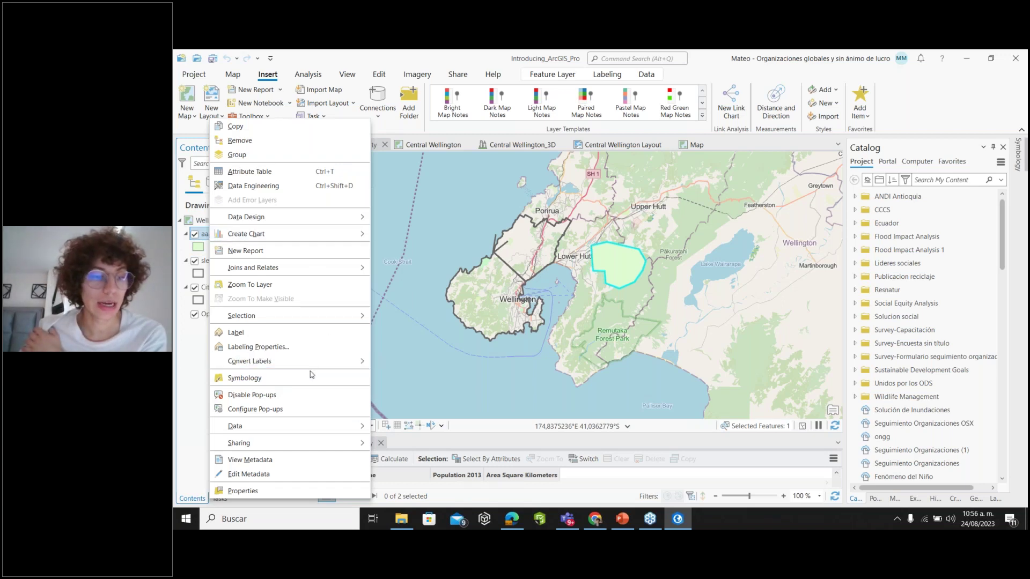
{"action": "mouse_move", "coordinate": [326, 447]}
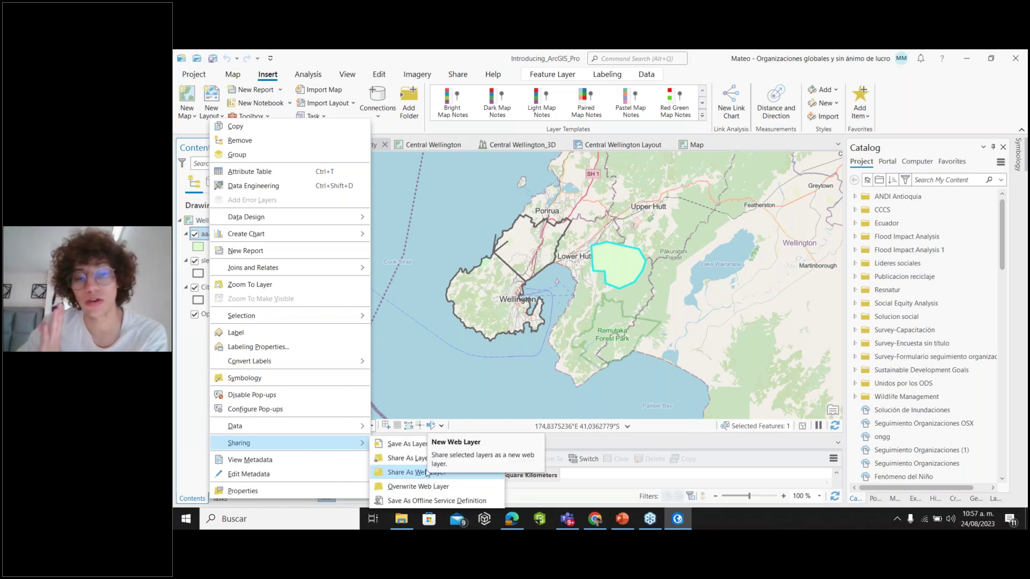
{"action": "left_click", "coordinate": [182, 393]}
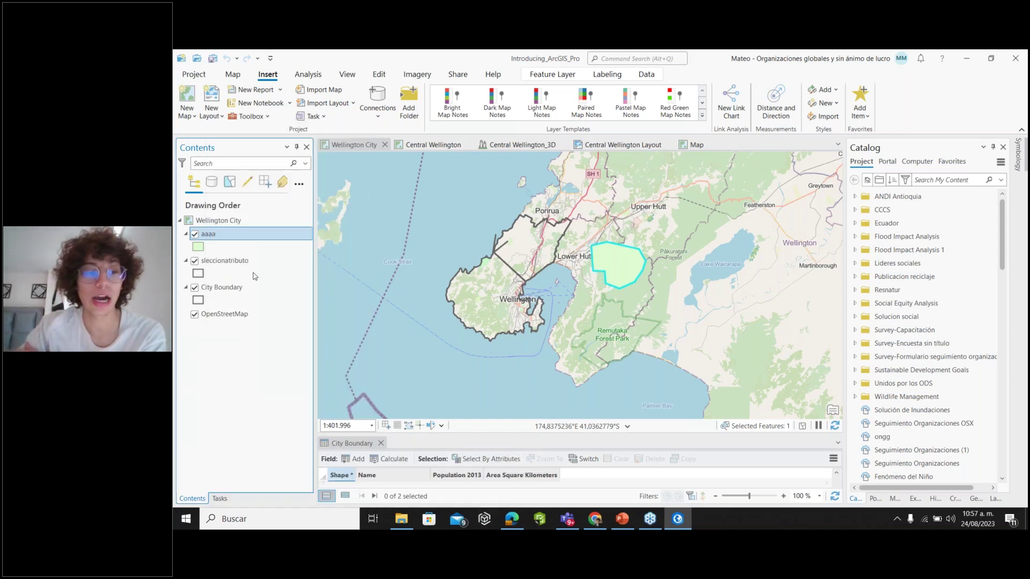
Look through the sharing, map and analysis commands, ending on the commands for inserting project items
{"action": "left_click", "coordinate": [456, 75]}
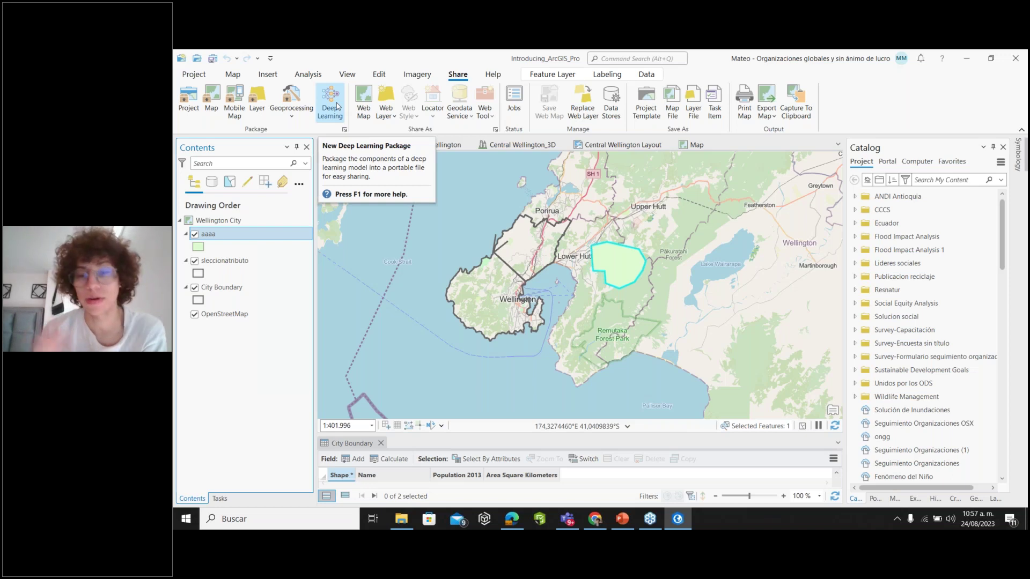
{"action": "left_click", "coordinate": [232, 79]}
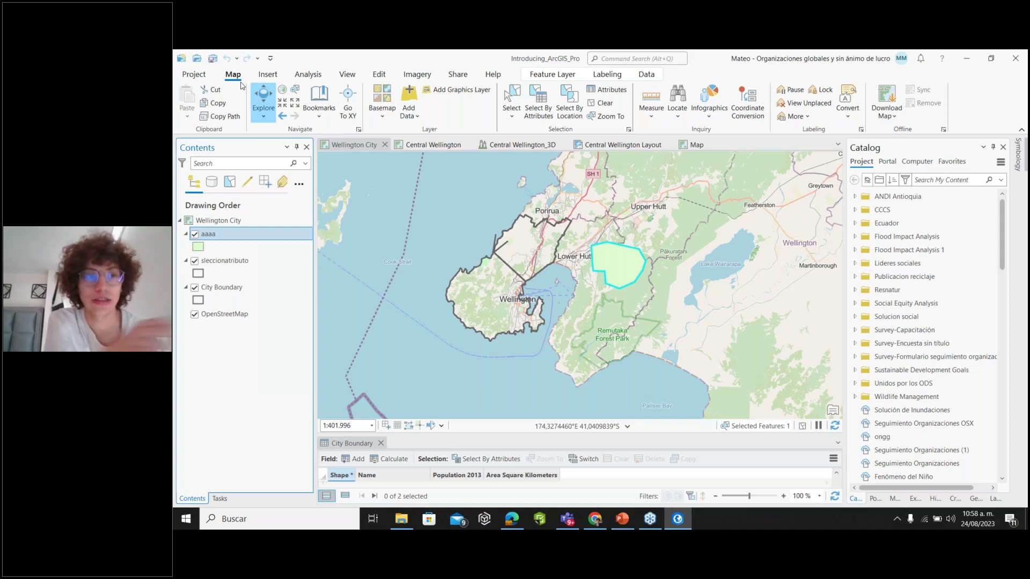
{"action": "left_click", "coordinate": [307, 74]}
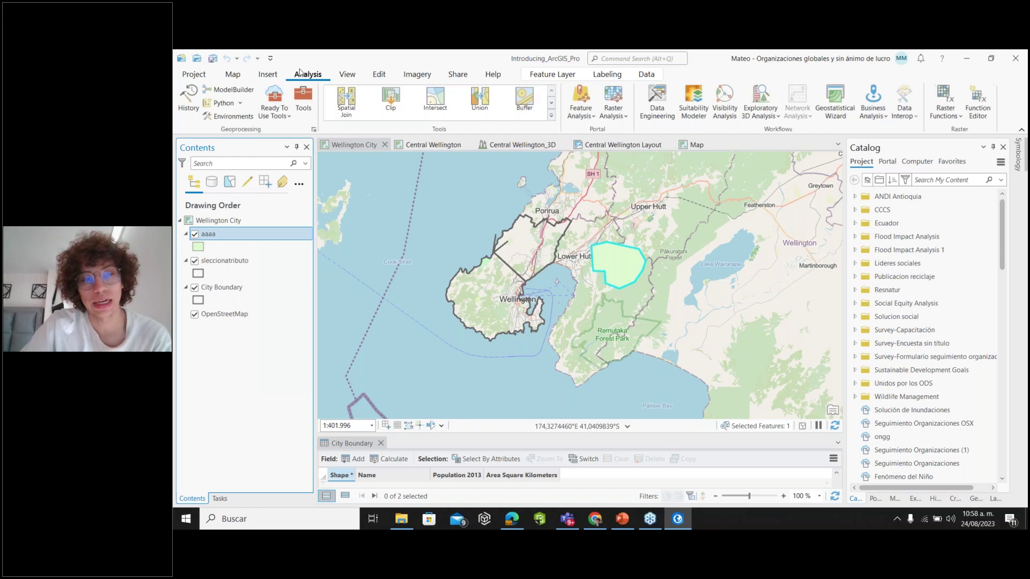
{"action": "left_click", "coordinate": [274, 75]}
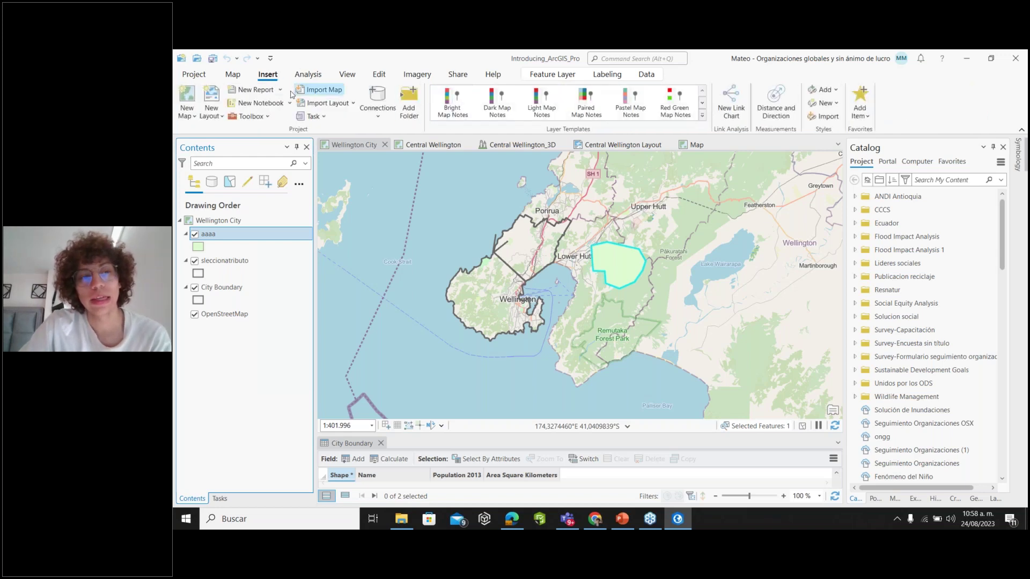
{"action": "left_click", "coordinate": [225, 77]}
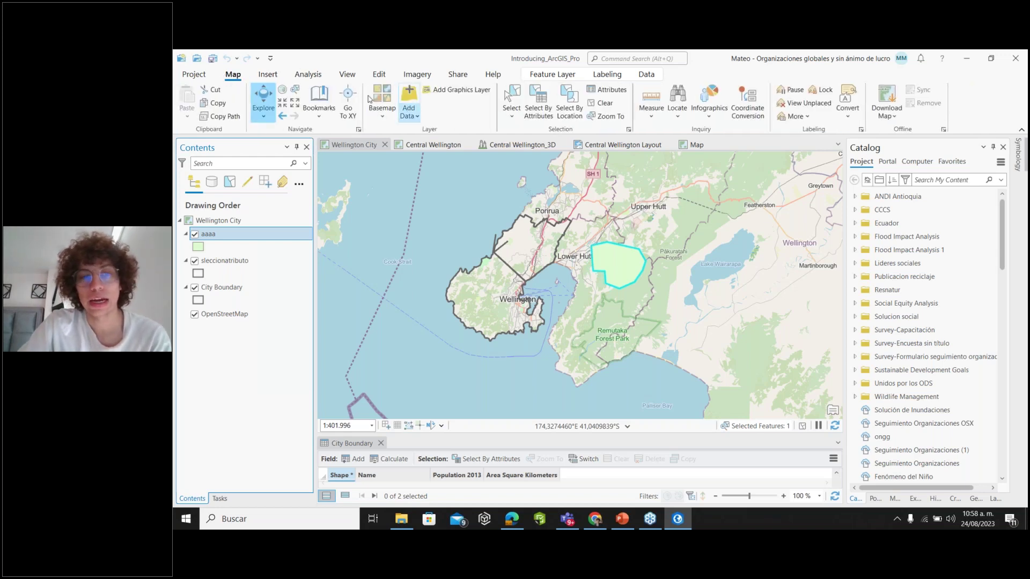
{"action": "left_click", "coordinate": [271, 77]}
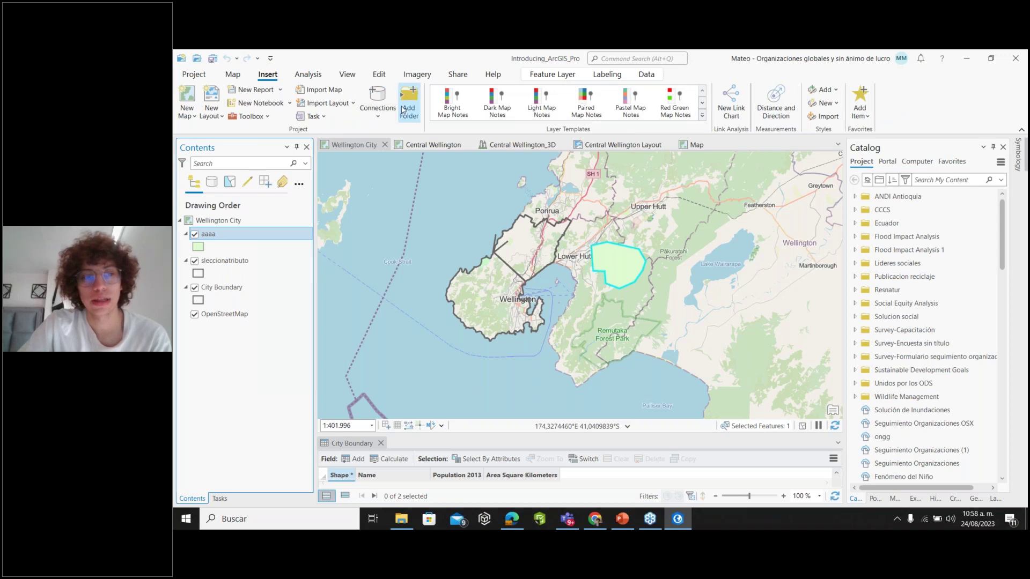
Show the dialog for adding a folder connection and the item types that can be added to favorites, dismissing both
{"action": "left_click", "coordinate": [378, 107]}
{"action": "left_click", "coordinate": [410, 103]}
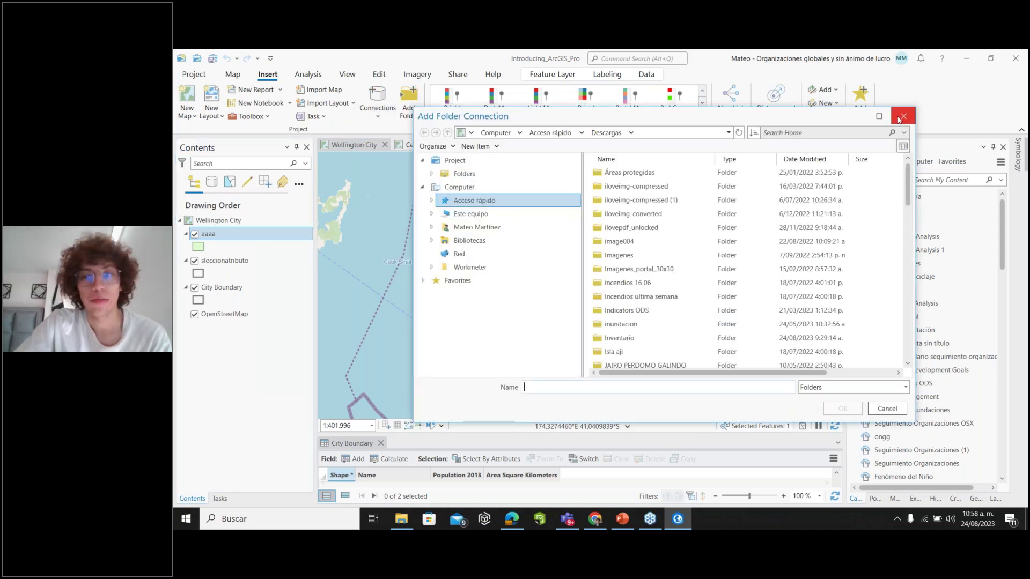
{"action": "left_click", "coordinate": [903, 117]}
{"action": "left_click", "coordinate": [863, 112]}
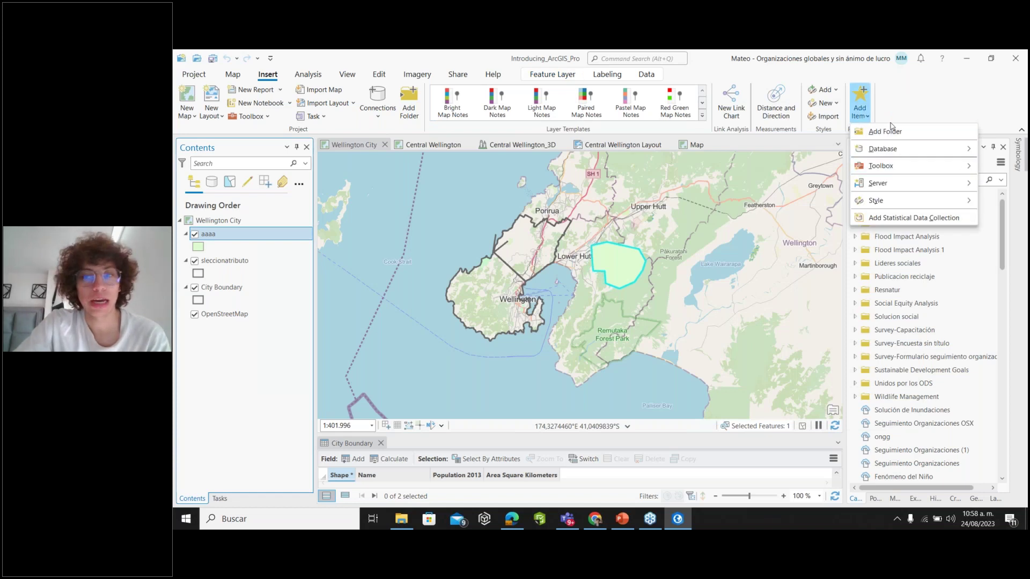
{"action": "left_click", "coordinate": [906, 109]}
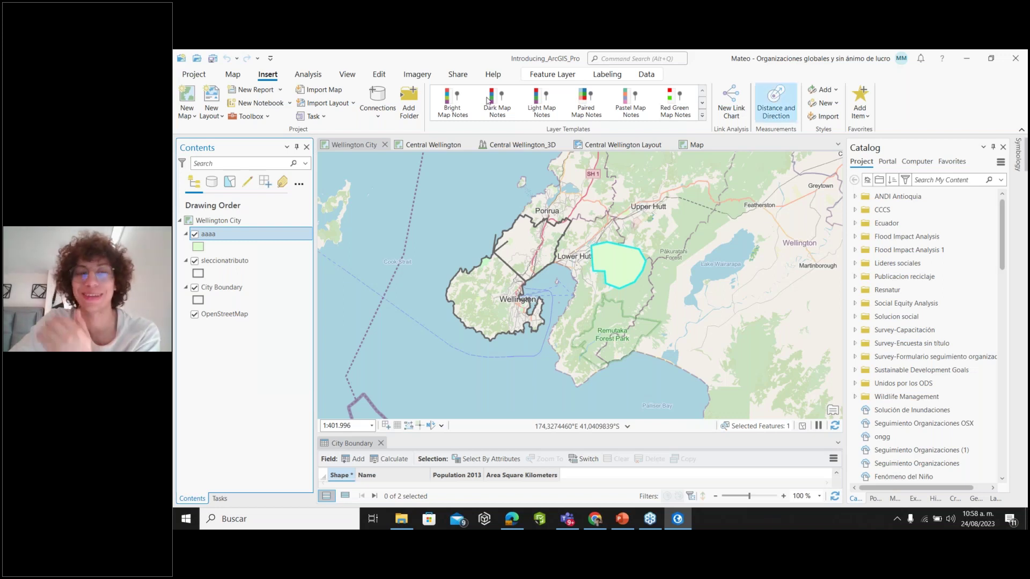
Create a bookmark named Amanz in the Wellington City map, framing Lake Rotoroa at a scale of 1:164.658
{"action": "left_click", "coordinate": [235, 76]}
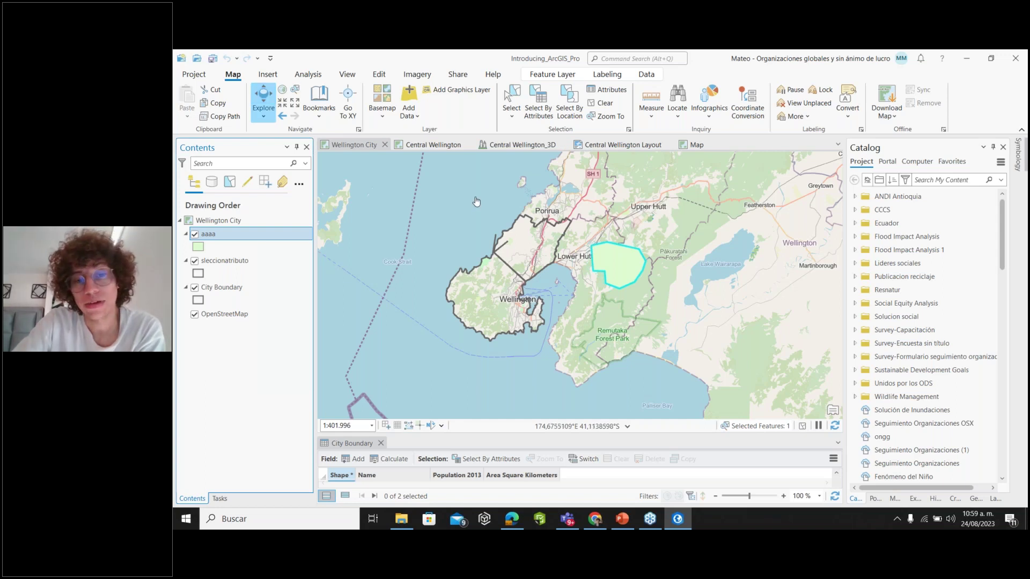
{"action": "left_click_drag", "start_coordinate": [647, 219], "coordinate": [683, 224]}
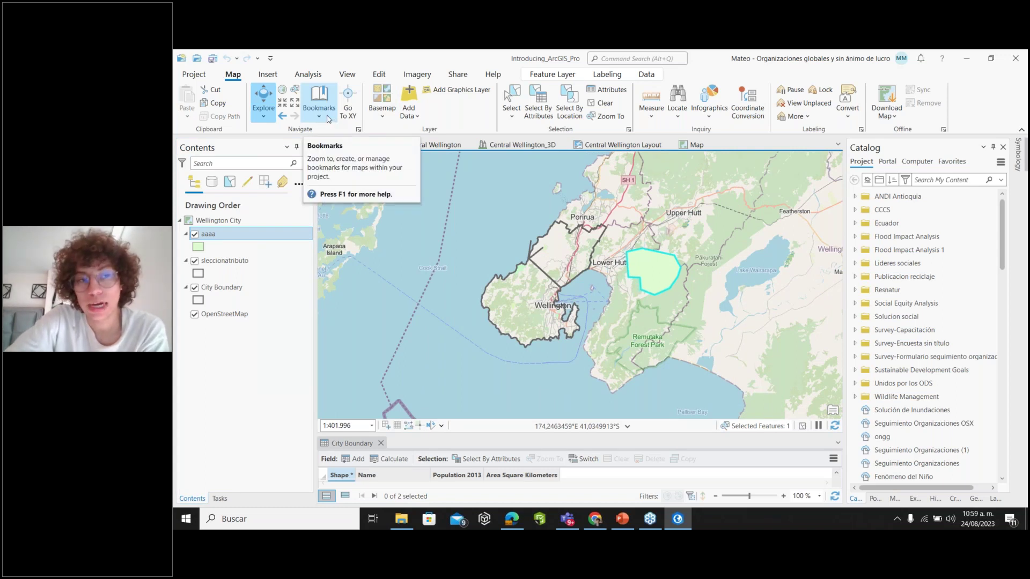
{"action": "left_click", "coordinate": [329, 117]}
{"action": "left_click", "coordinate": [329, 118]}
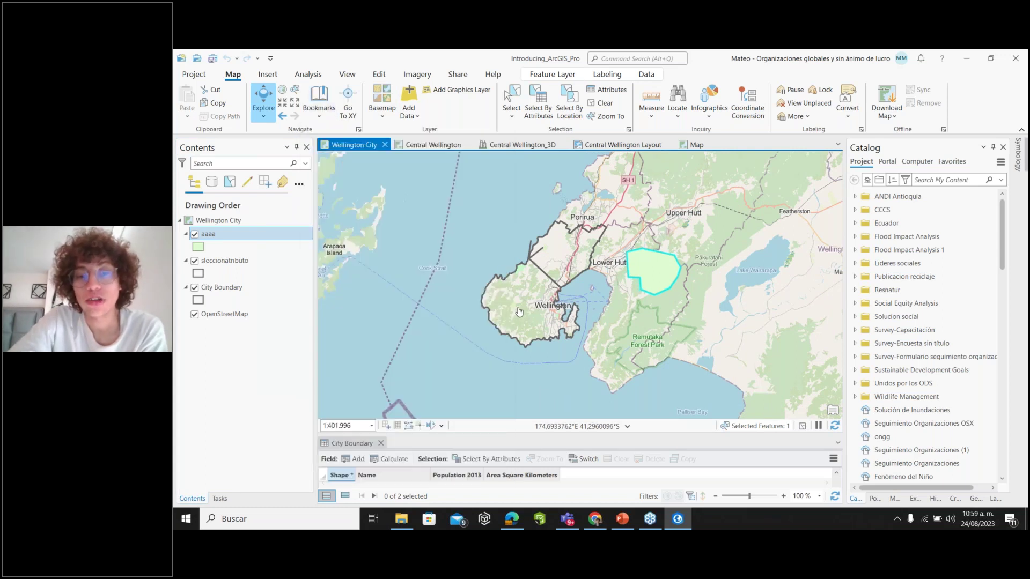
{"action": "left_click_drag", "start_coordinate": [515, 270], "coordinate": [506, 178]}
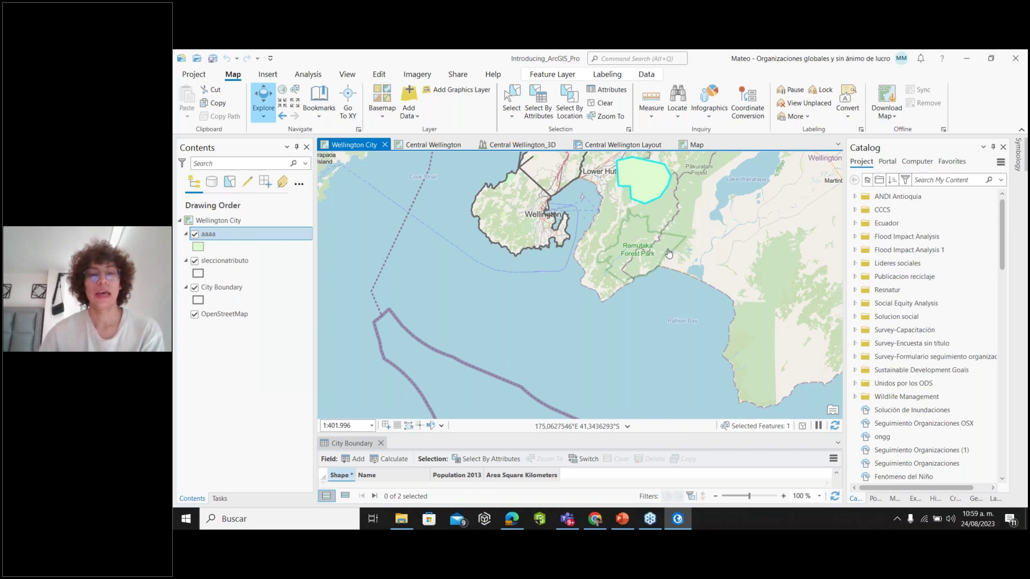
{"action": "left_click_drag", "start_coordinate": [410, 388], "coordinate": [765, 254]}
{"action": "left_click_drag", "start_coordinate": [322, 288], "coordinate": [488, 279]}
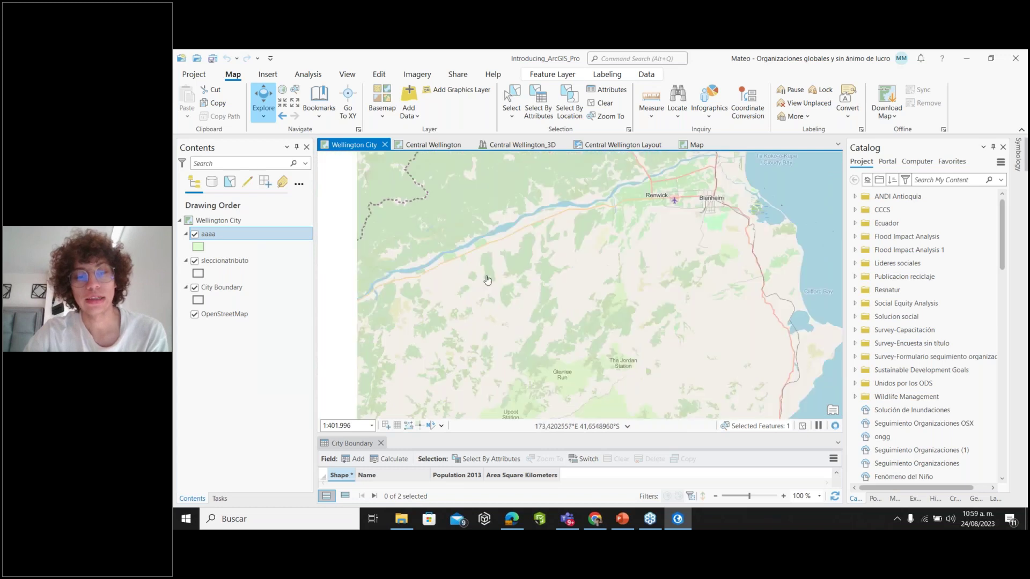
{"action": "scroll", "coordinate": [487, 280], "scroll_direction": "down", "scroll_amount": 2}
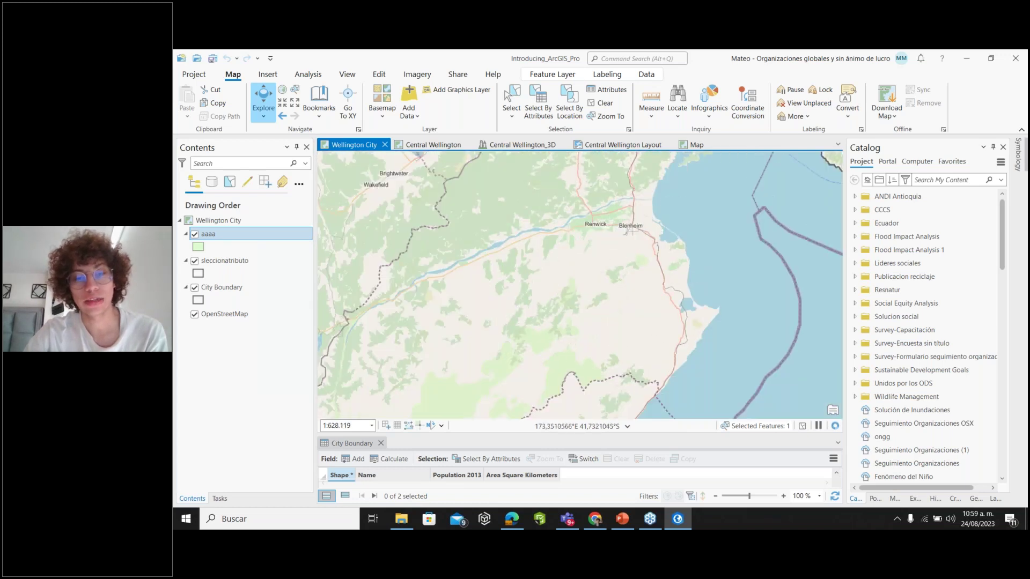
{"action": "left_click_drag", "start_coordinate": [333, 262], "coordinate": [566, 261]}
{"action": "scroll", "coordinate": [565, 261], "scroll_direction": "up", "scroll_amount": 2}
{"action": "scroll", "coordinate": [565, 261], "scroll_direction": "up", "scroll_amount": 1}
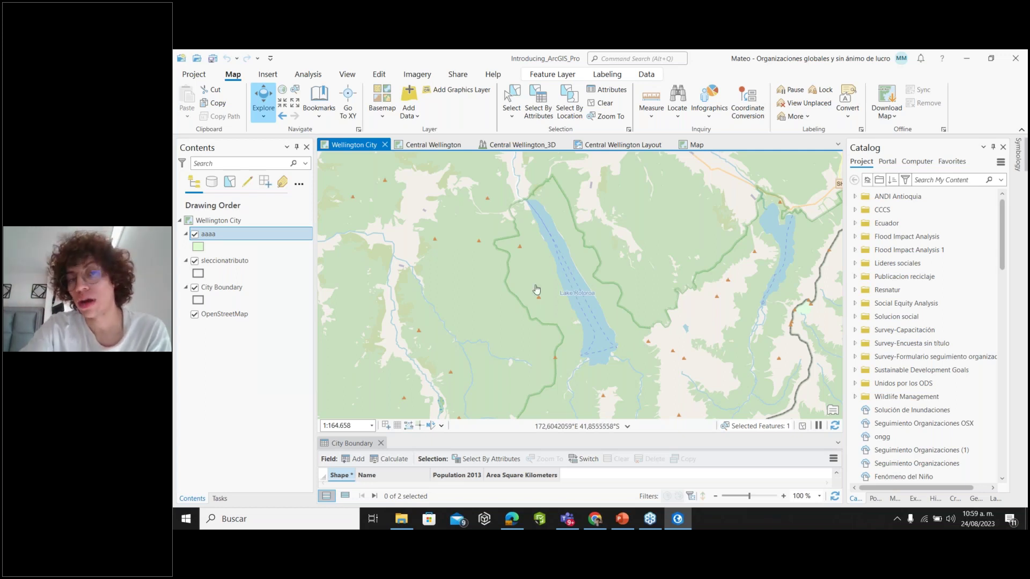
{"action": "left_click", "coordinate": [327, 116]}
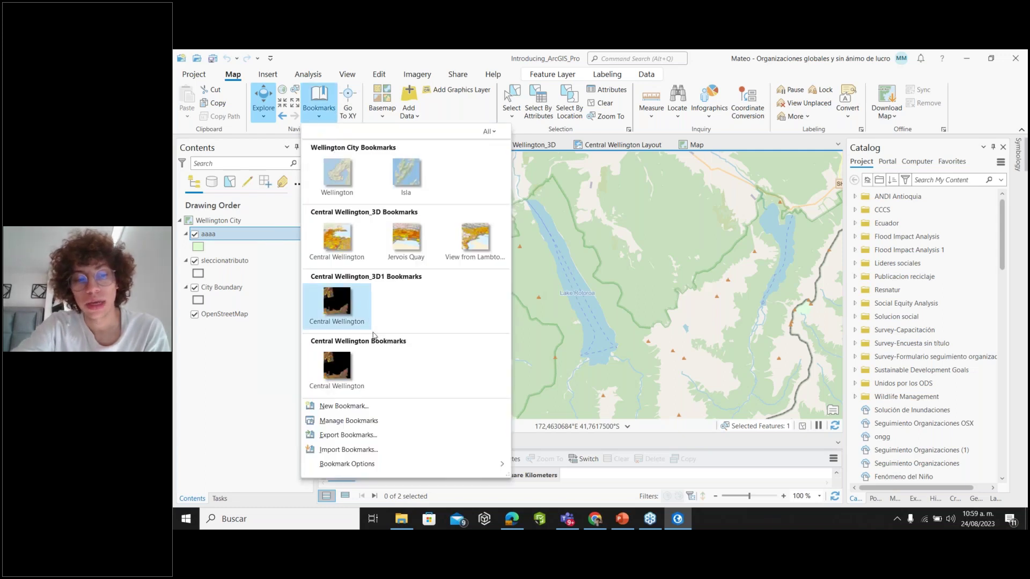
{"action": "left_click", "coordinate": [366, 406]}
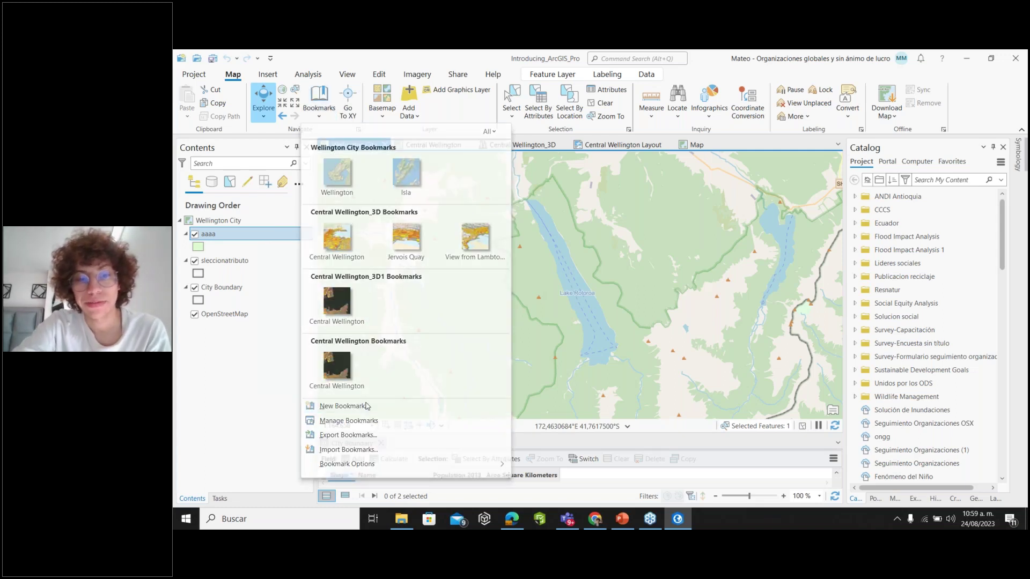
{"action": "type", "text": "Aman"}
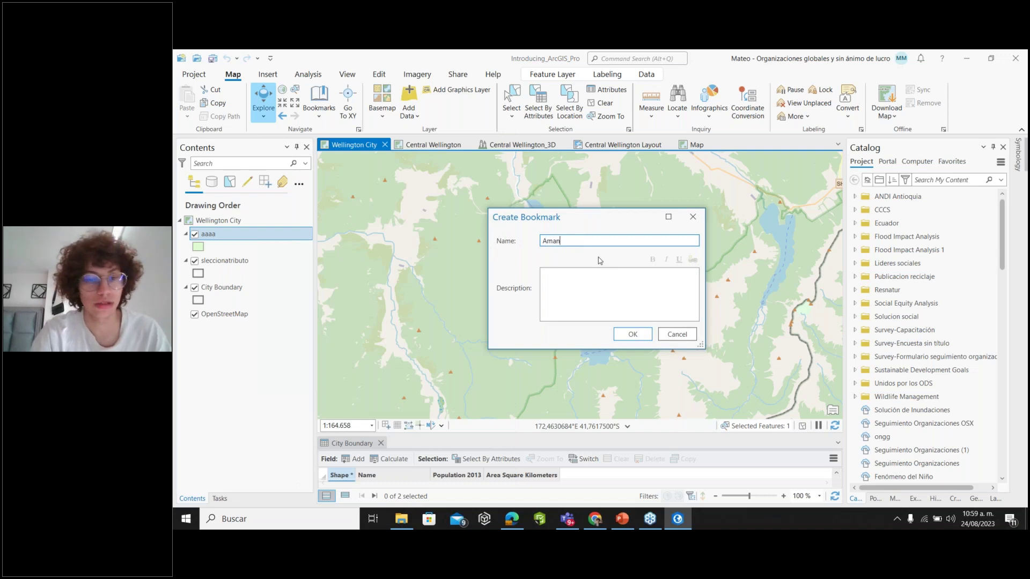
{"action": "type", "text": "z"}
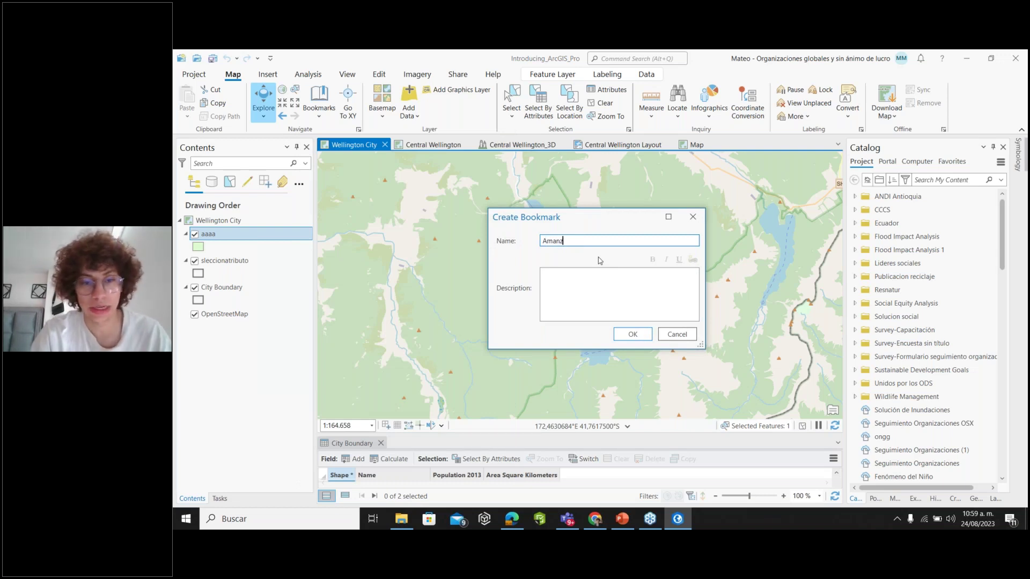
{"action": "key", "text": "Return"}
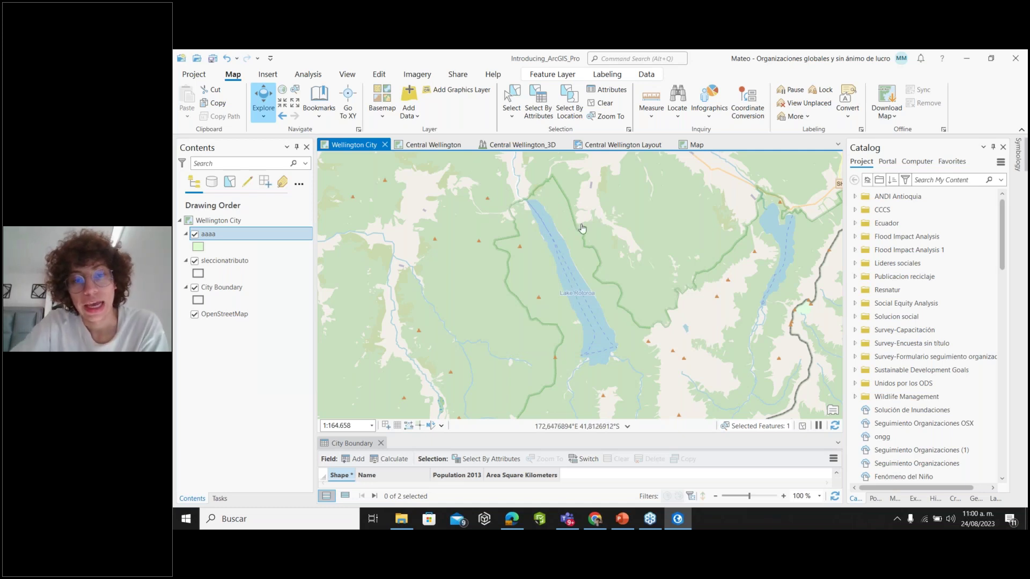
Navigate far away from the lake and return to it with the Amanz bookmark
{"action": "scroll", "coordinate": [582, 229], "scroll_direction": "down", "scroll_amount": 4}
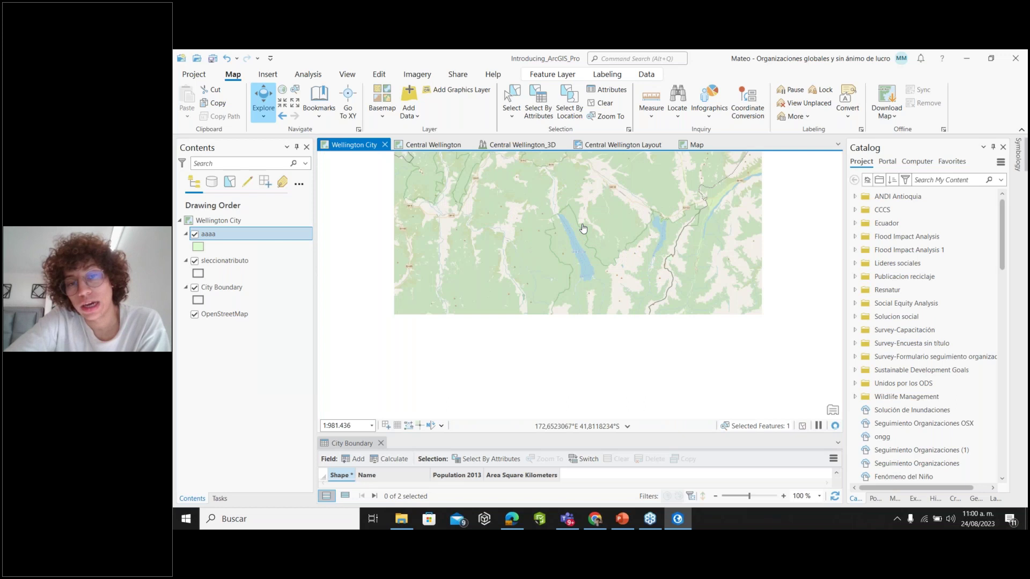
{"action": "scroll", "coordinate": [582, 229], "scroll_direction": "down", "scroll_amount": 4}
{"action": "scroll", "coordinate": [583, 229], "scroll_direction": "up", "scroll_amount": 3}
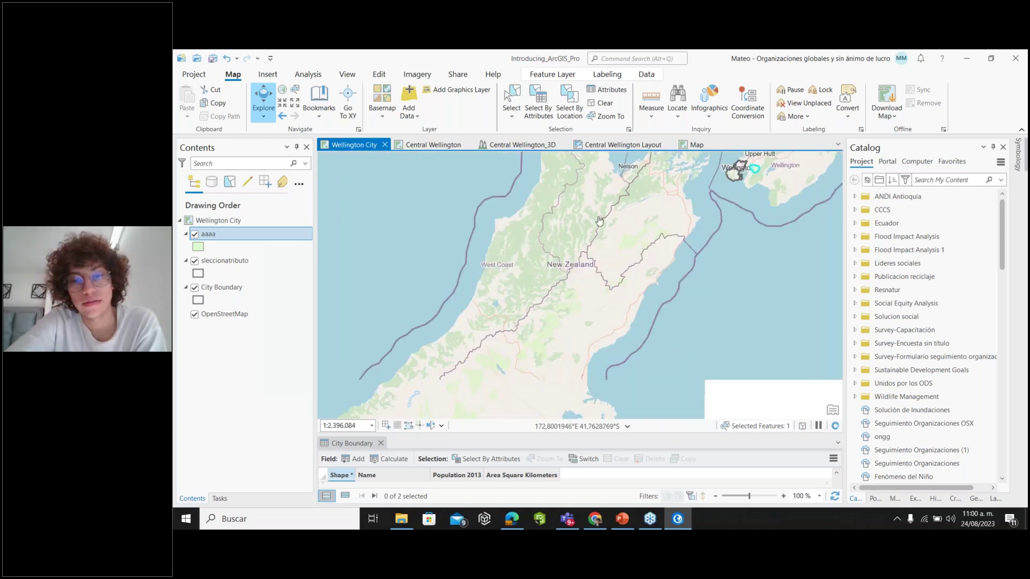
{"action": "left_click_drag", "start_coordinate": [599, 220], "coordinate": [473, 425]}
{"action": "mouse_move", "coordinate": [483, 215]}
{"action": "left_mouse_down"}
{"action": "mouse_move", "coordinate": [515, 344]}
{"action": "mouse_move", "coordinate": [540, 375]}
{"action": "left_mouse_up"}
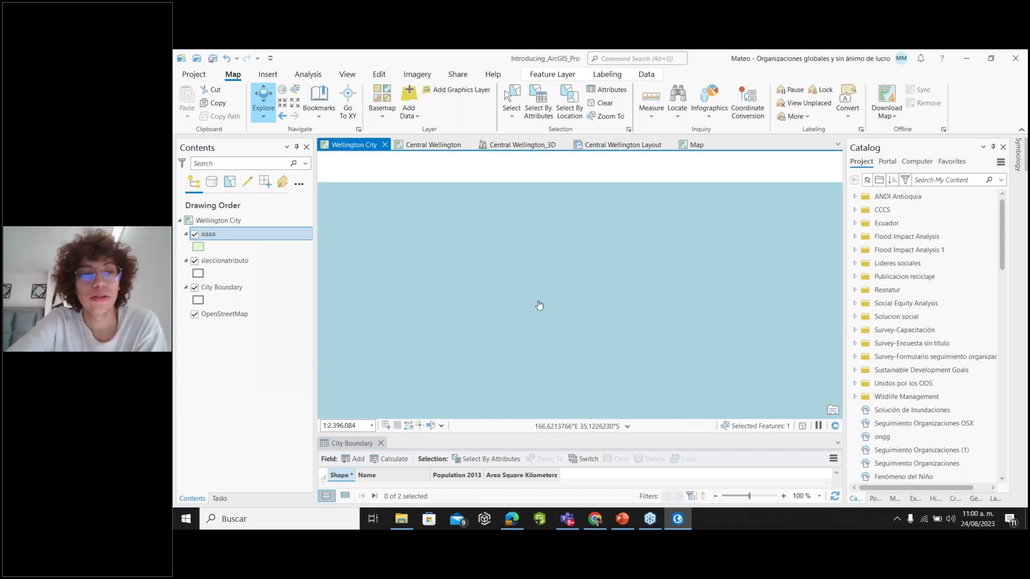
{"action": "scroll", "coordinate": [528, 300], "scroll_direction": "down", "scroll_amount": 3}
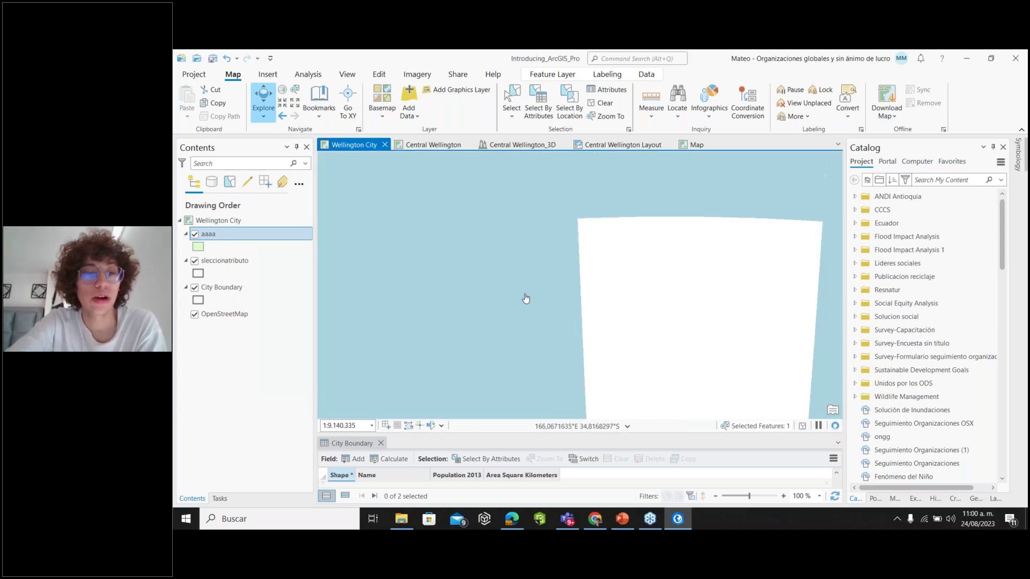
{"action": "scroll", "coordinate": [526, 298], "scroll_direction": "up", "scroll_amount": 2}
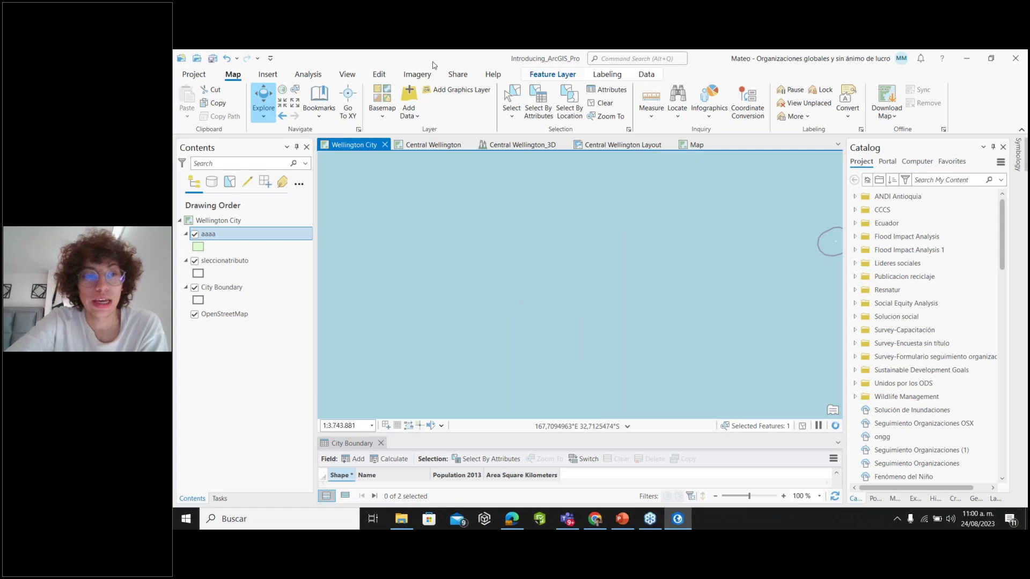
{"action": "left_click", "coordinate": [320, 107]}
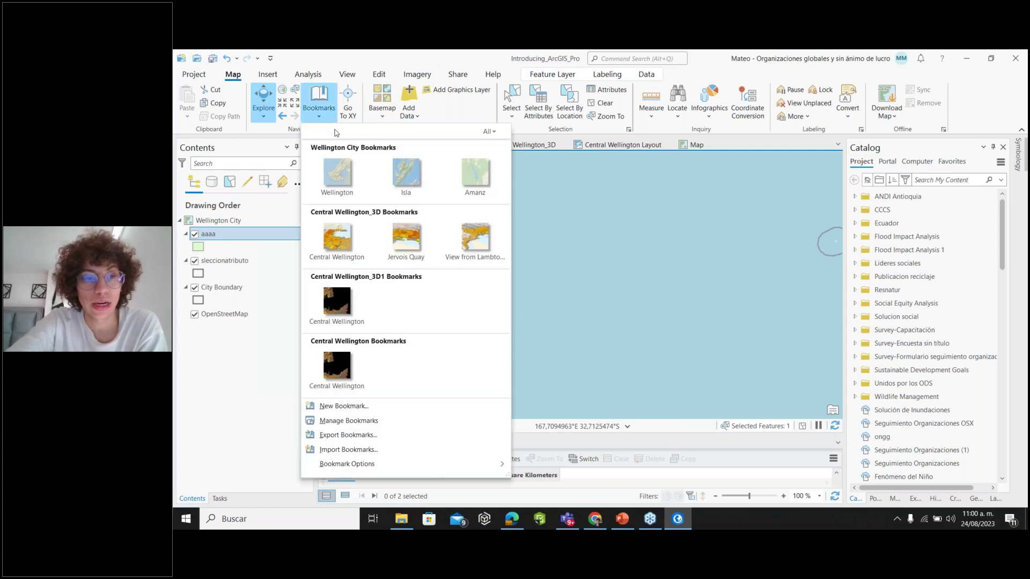
{"action": "left_click", "coordinate": [481, 182]}
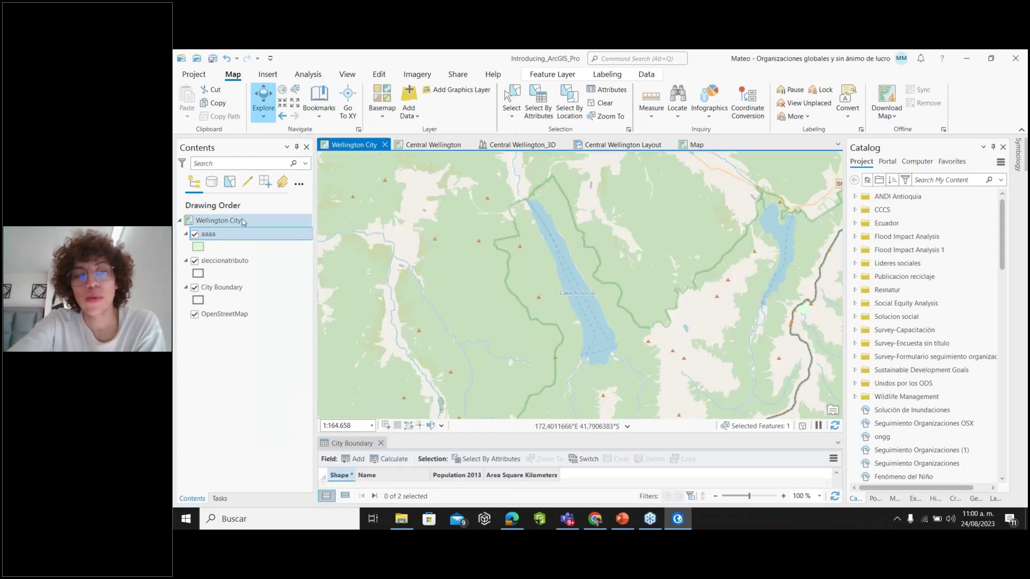
Zoom to the extent of the aaaa layer, and go back to the Amanz bookmark
{"action": "right_click", "coordinate": [218, 239]}
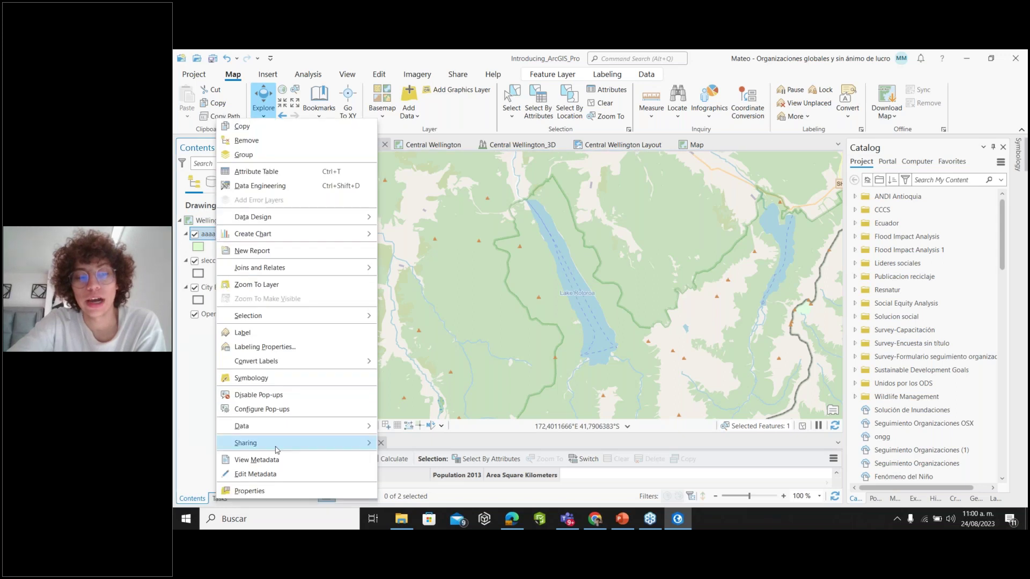
{"action": "left_click", "coordinate": [284, 284]}
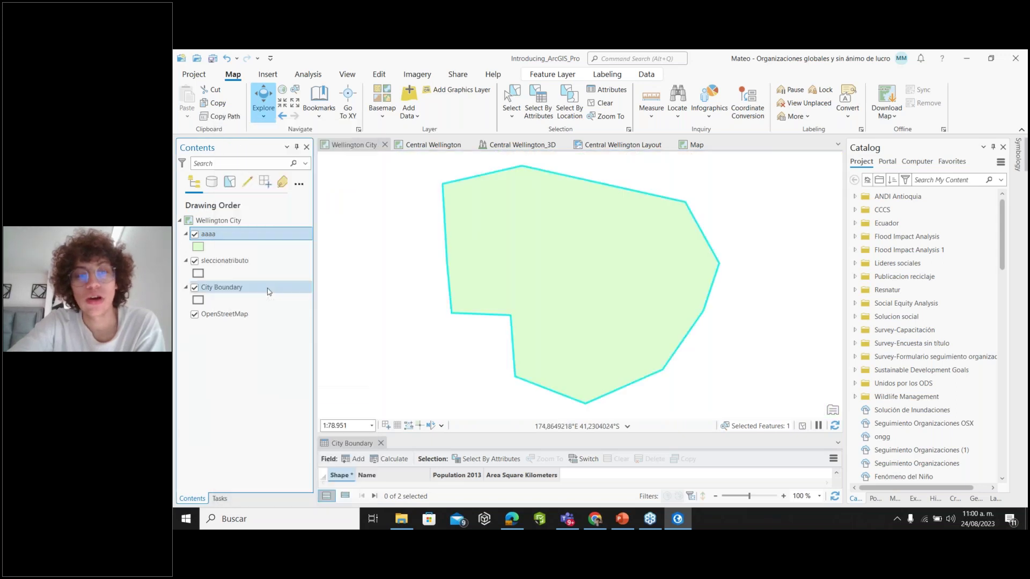
{"action": "left_click", "coordinate": [375, 115]}
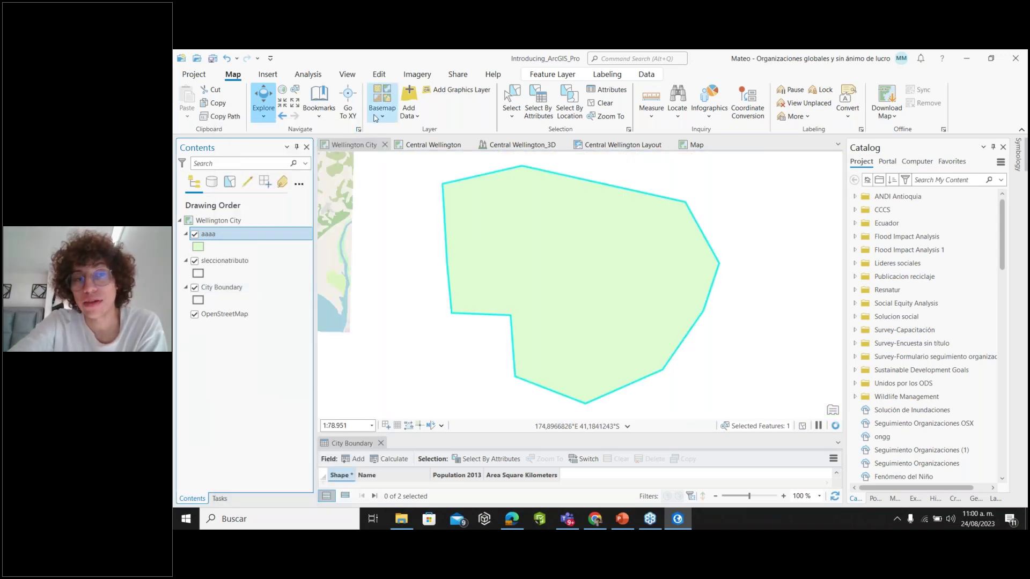
{"action": "left_click", "coordinate": [319, 107]}
{"action": "left_click", "coordinate": [475, 176]}
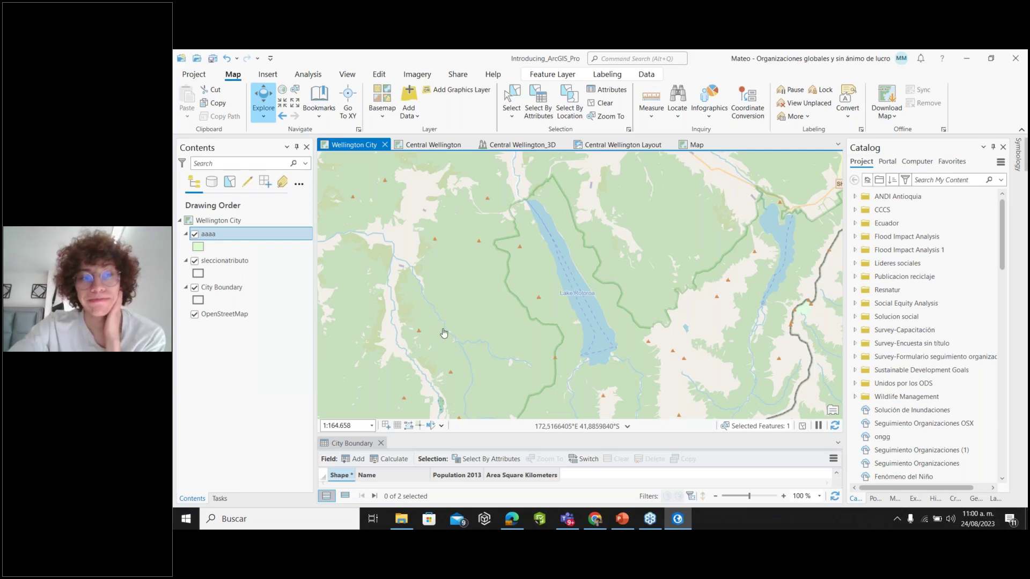
Display the Go To XY control for longitude and latitude on the Wellington City map
{"action": "scroll", "coordinate": [443, 333], "scroll_direction": "down", "scroll_amount": 3}
{"action": "scroll", "coordinate": [444, 333], "scroll_direction": "up", "scroll_amount": 2}
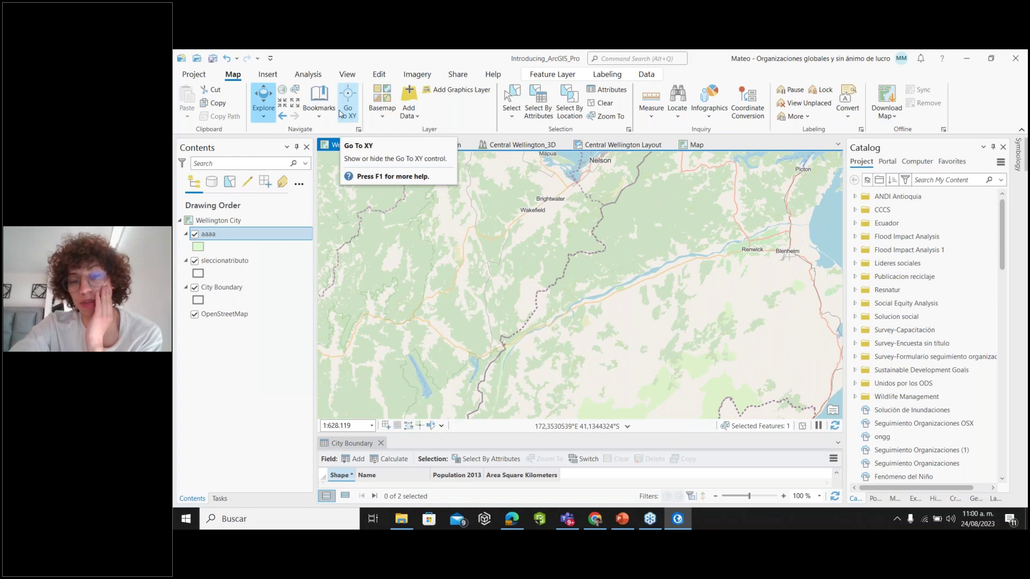
{"action": "left_click", "coordinate": [340, 114]}
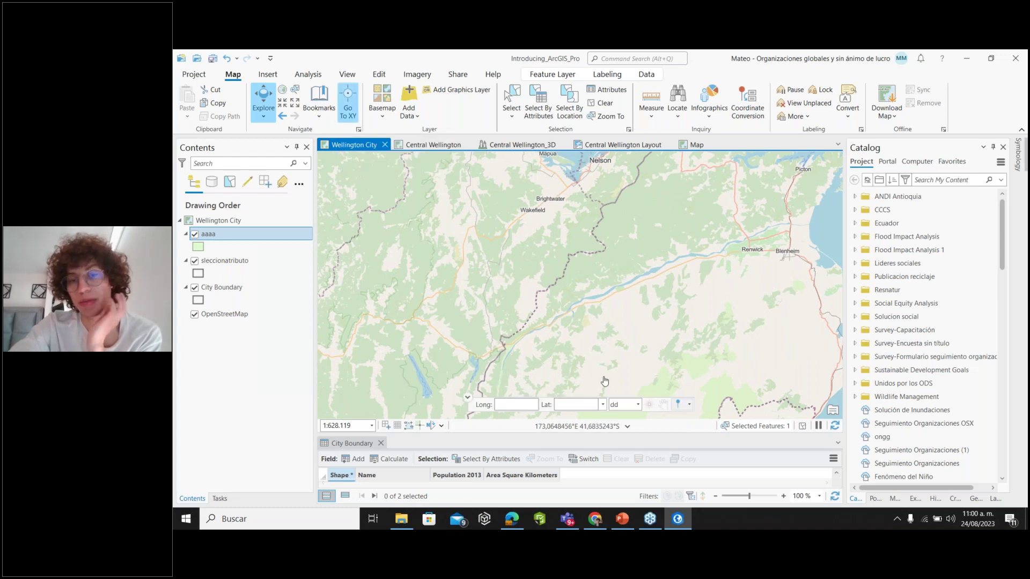
Change the basemap of the Wellington City map to Imagery
{"action": "scroll", "coordinate": [418, 206], "scroll_direction": "down", "scroll_amount": 2}
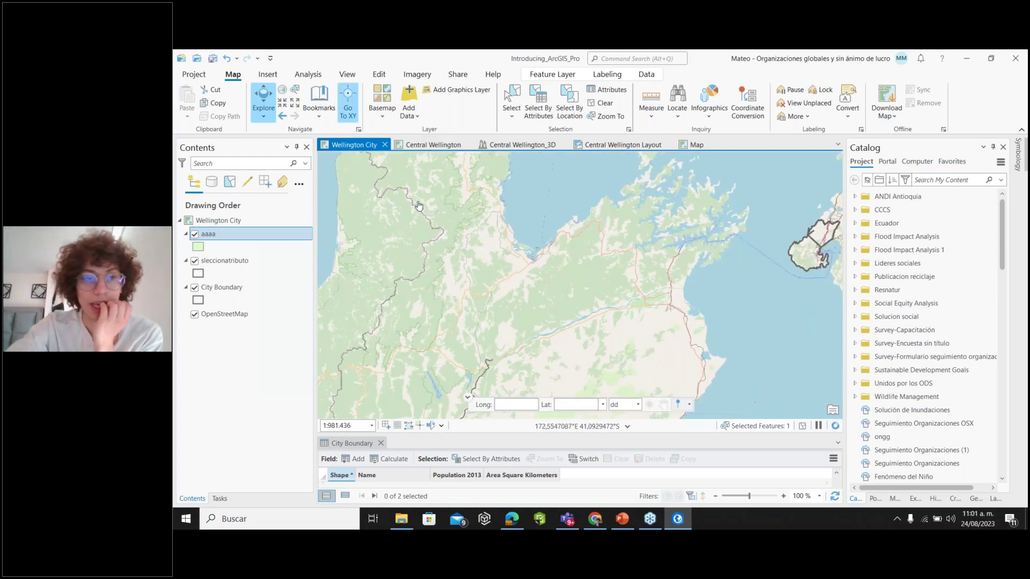
{"action": "left_click", "coordinate": [382, 107]}
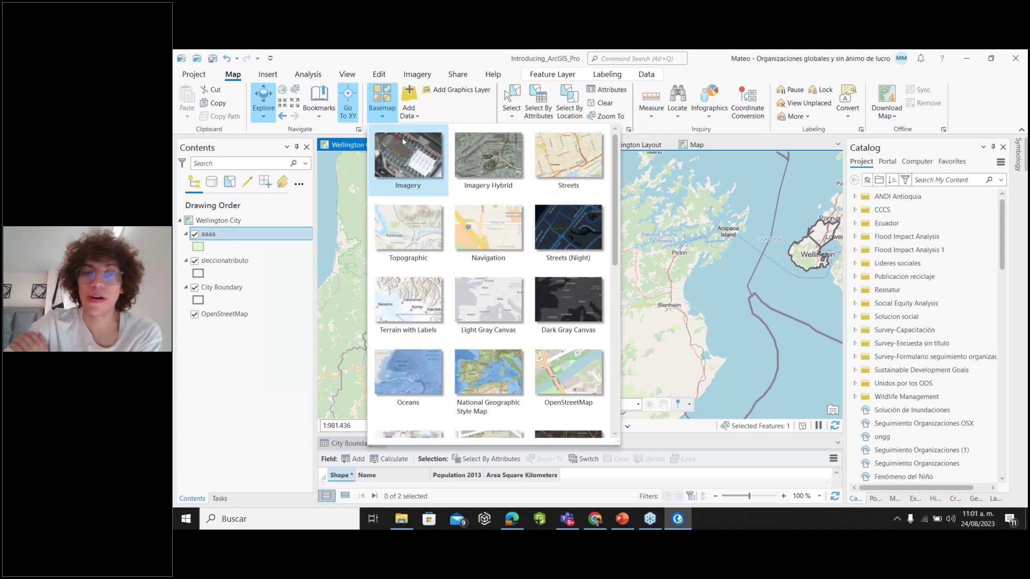
{"action": "left_click", "coordinate": [408, 158]}
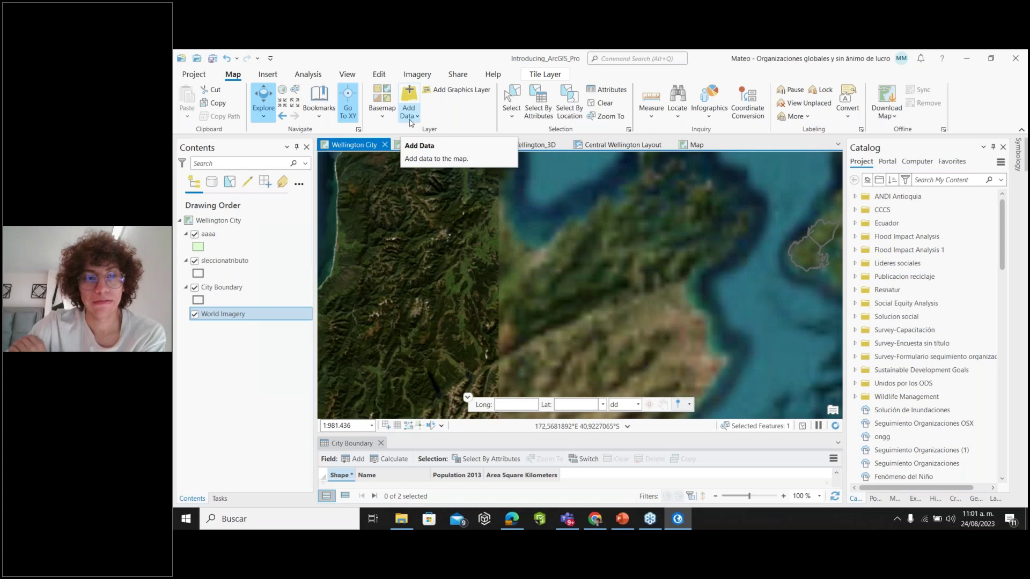
Open the XY Table To Point tool through the option for adding XY point data, and review the add-data options again
{"action": "left_click", "coordinate": [406, 116]}
{"action": "left_click", "coordinate": [406, 115]}
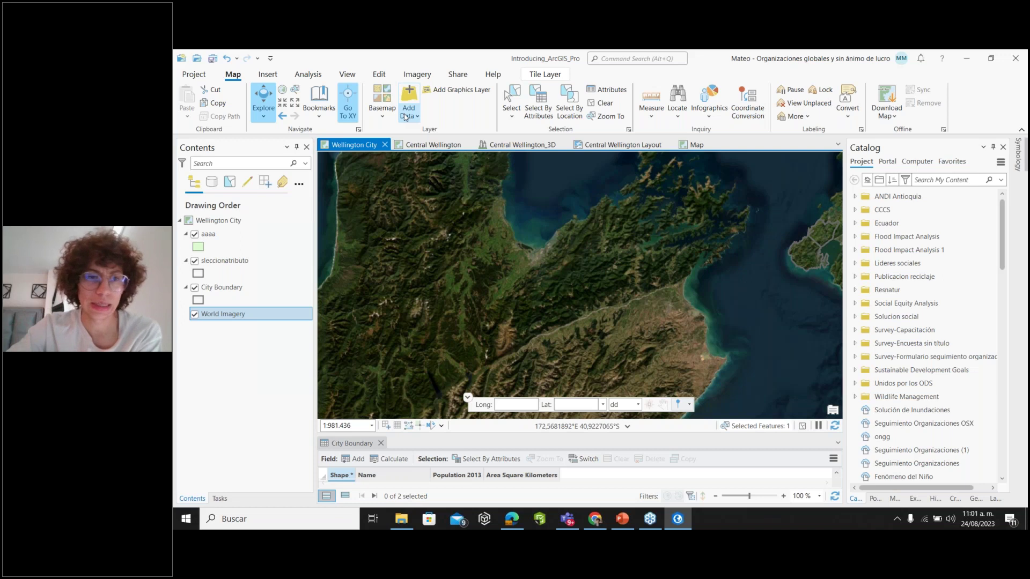
{"action": "left_click", "coordinate": [406, 116]}
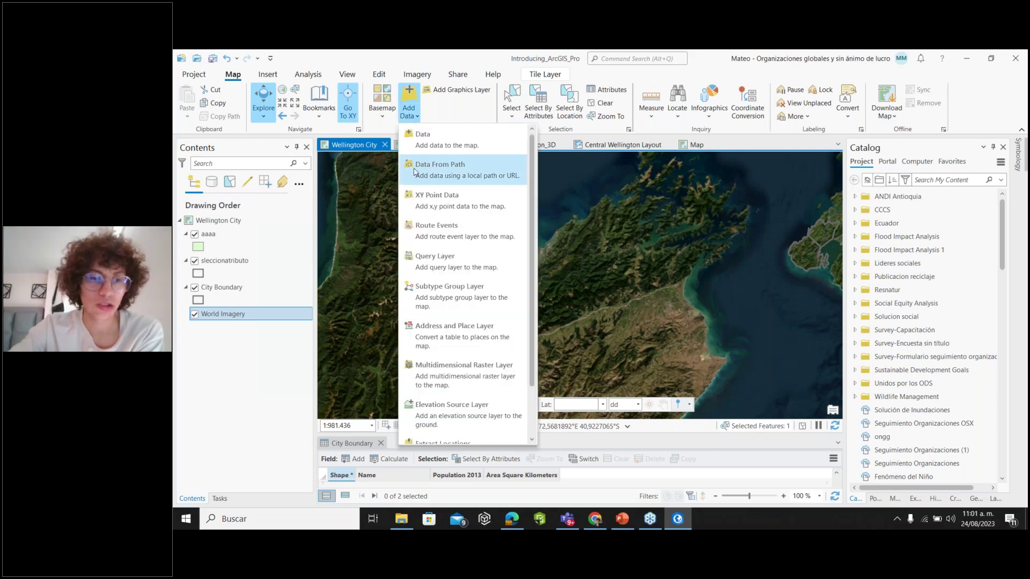
{"action": "left_click", "coordinate": [436, 209]}
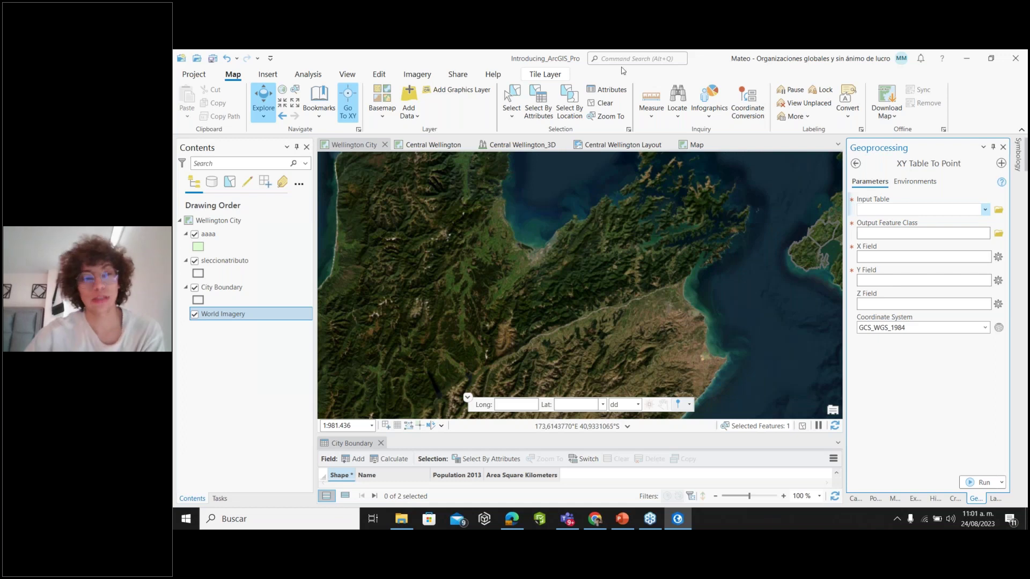
{"action": "left_click", "coordinate": [413, 117]}
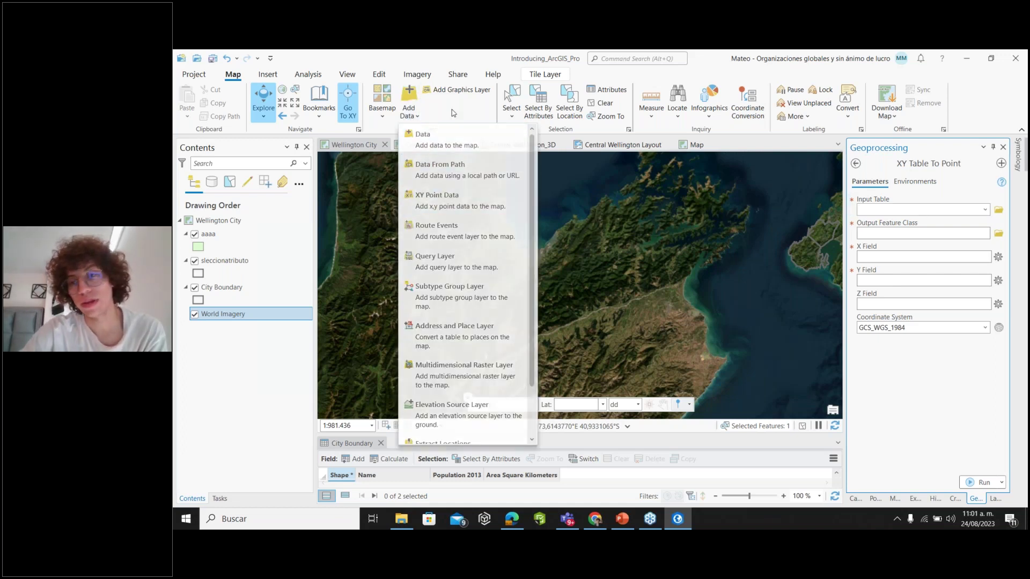
Examine the Input Table, X Field, Y Field and Z Field parameters of XY Table To Point, and close the tool
{"action": "left_click", "coordinate": [985, 209]}
{"action": "left_click", "coordinate": [985, 209]}
{"action": "left_click", "coordinate": [986, 215]}
{"action": "left_click", "coordinate": [986, 215]}
{"action": "left_click", "coordinate": [986, 214]}
{"action": "left_click", "coordinate": [929, 256]}
{"action": "left_click", "coordinate": [916, 280]}
{"action": "left_click", "coordinate": [905, 304]}
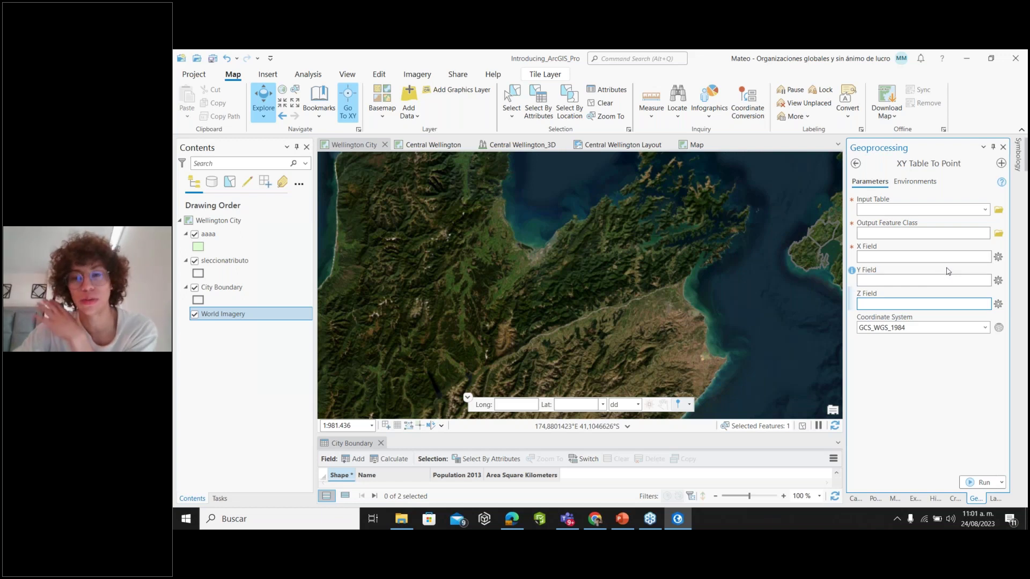
{"action": "left_click", "coordinate": [1002, 148]}
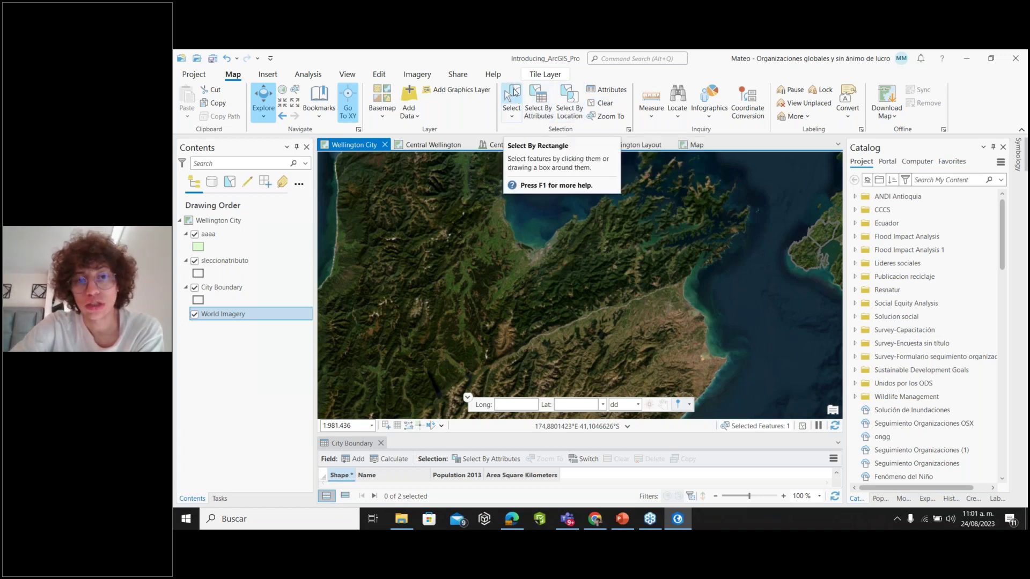
Select the aaaa polygon on the Wellington City map with the Select tool
{"action": "left_click", "coordinate": [514, 102]}
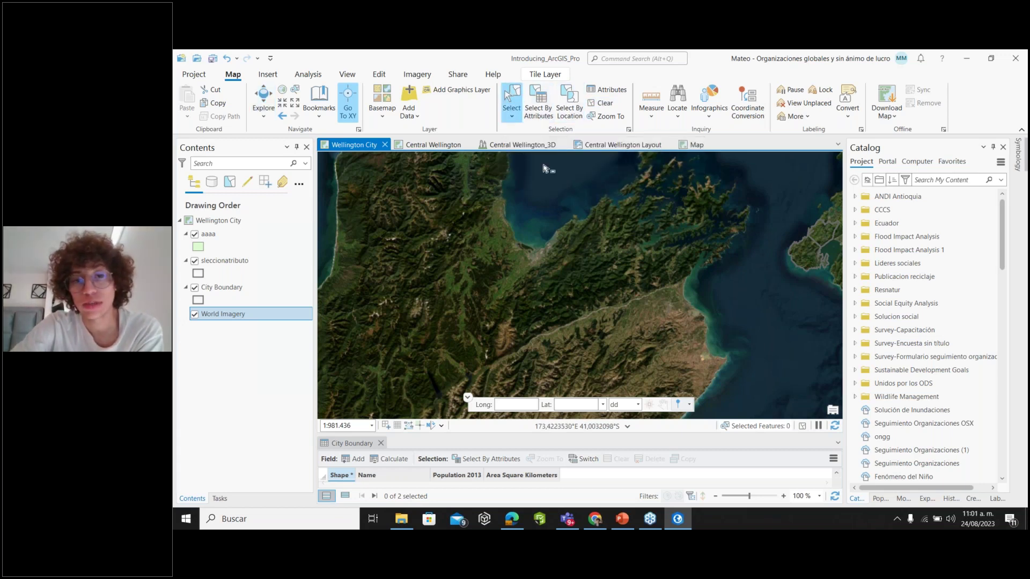
{"action": "key", "text": "Escape"}
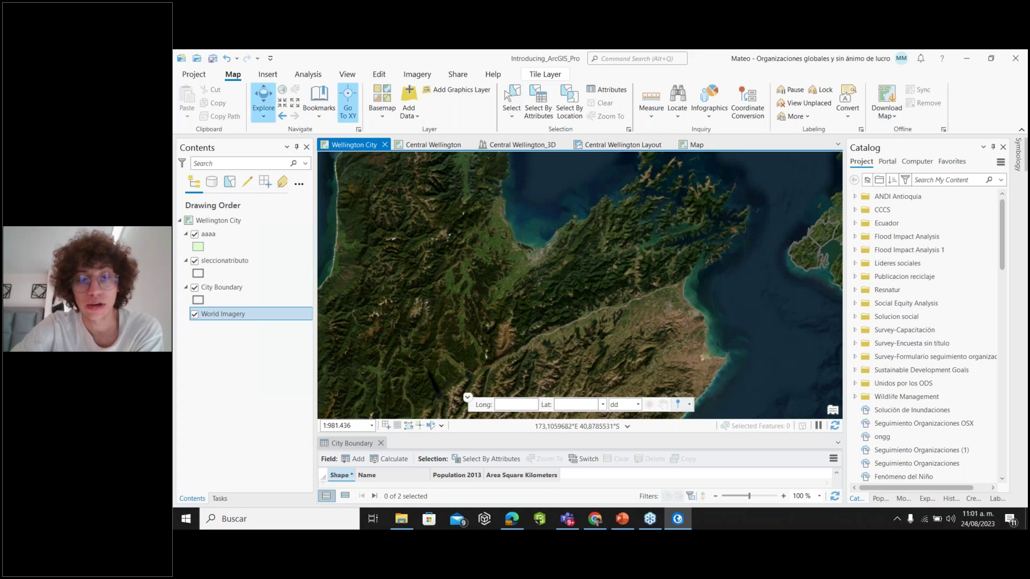
{"action": "scroll", "coordinate": [643, 252], "scroll_direction": "down", "scroll_amount": 5}
{"action": "scroll", "coordinate": [644, 252], "scroll_direction": "up", "scroll_amount": 2}
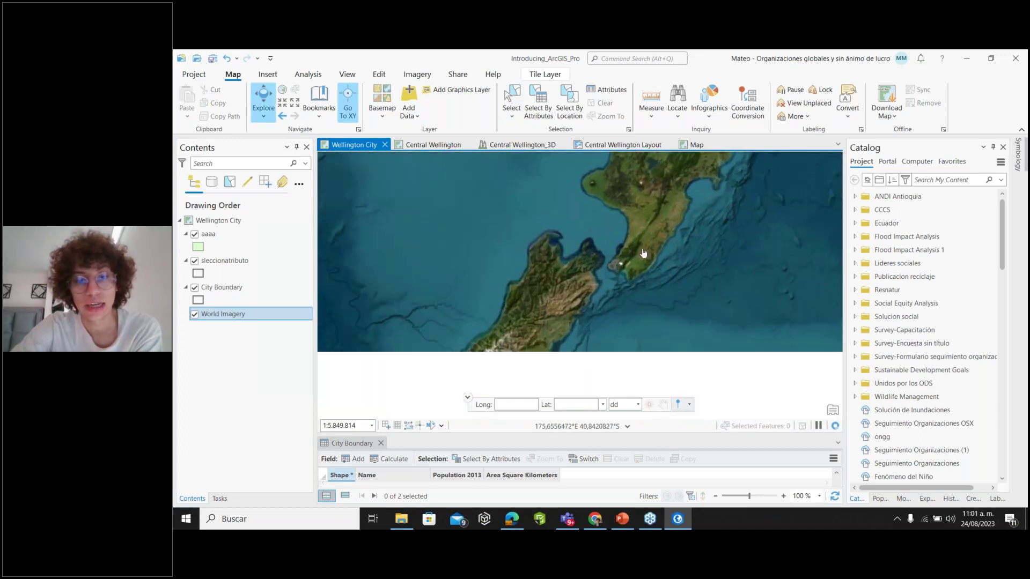
{"action": "scroll", "coordinate": [644, 252], "scroll_direction": "up", "scroll_amount": 3}
{"action": "scroll", "coordinate": [590, 286], "scroll_direction": "up", "scroll_amount": 4}
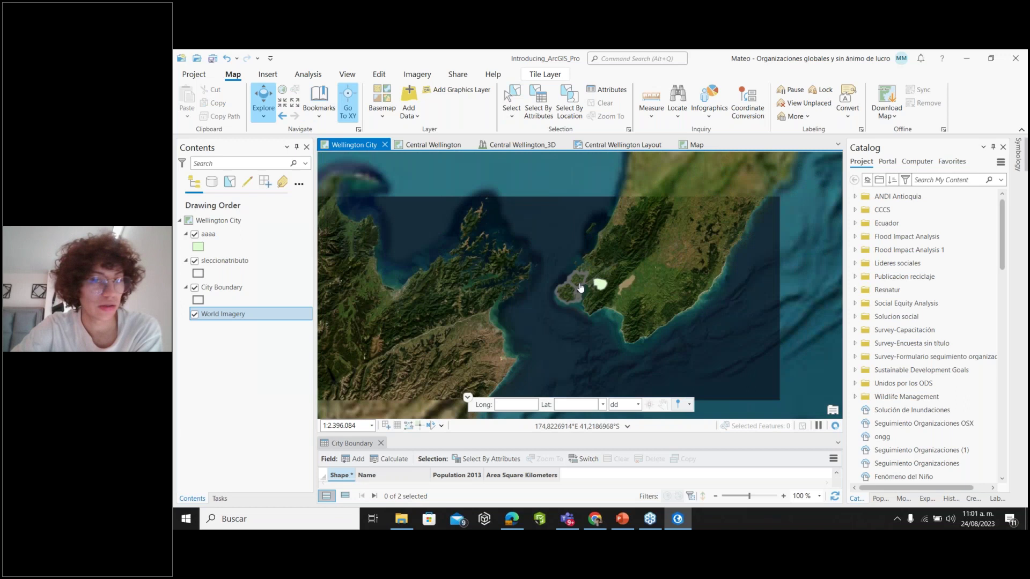
{"action": "left_click", "coordinate": [511, 102]}
{"action": "left_click", "coordinate": [638, 278]}
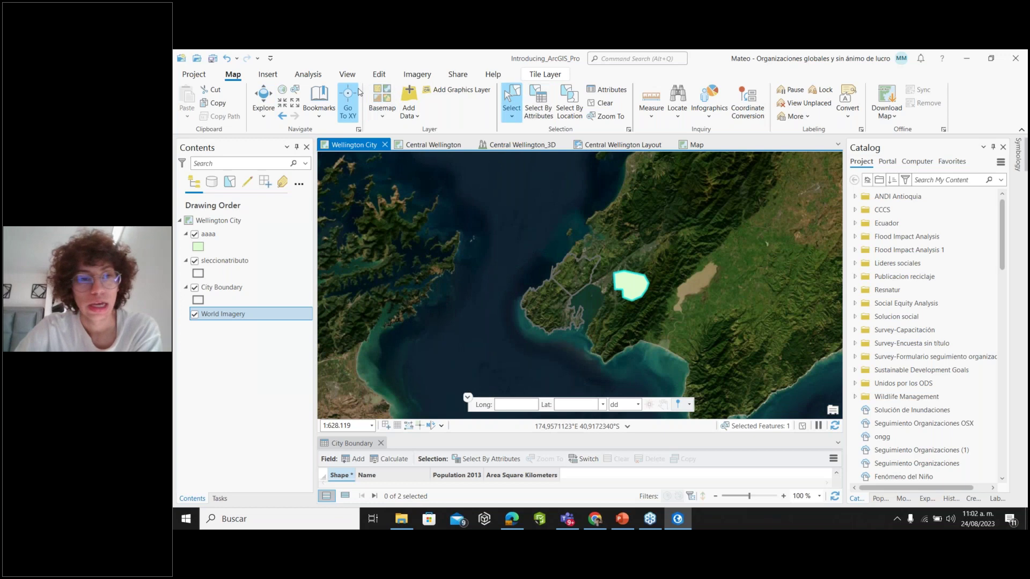
Explore the pop-ups of the aaaa polygon and the neighbouring Wellington City boundary, including its Population 2013 field
{"action": "left_click", "coordinate": [264, 96]}
{"action": "left_click_drag", "start_coordinate": [582, 249], "coordinate": [589, 228]}
{"action": "left_click", "coordinate": [630, 244]}
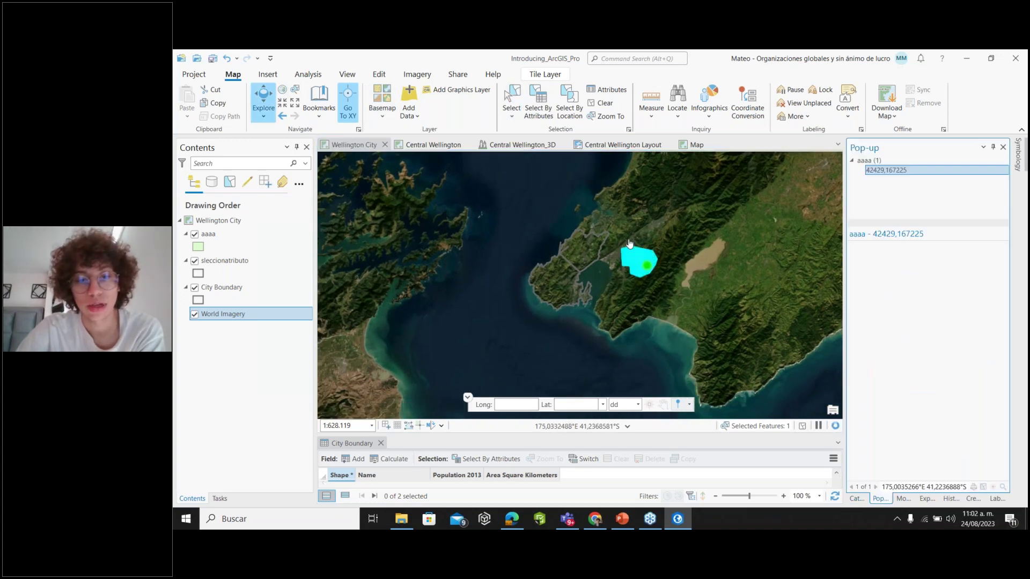
{"action": "left_click", "coordinate": [624, 260]}
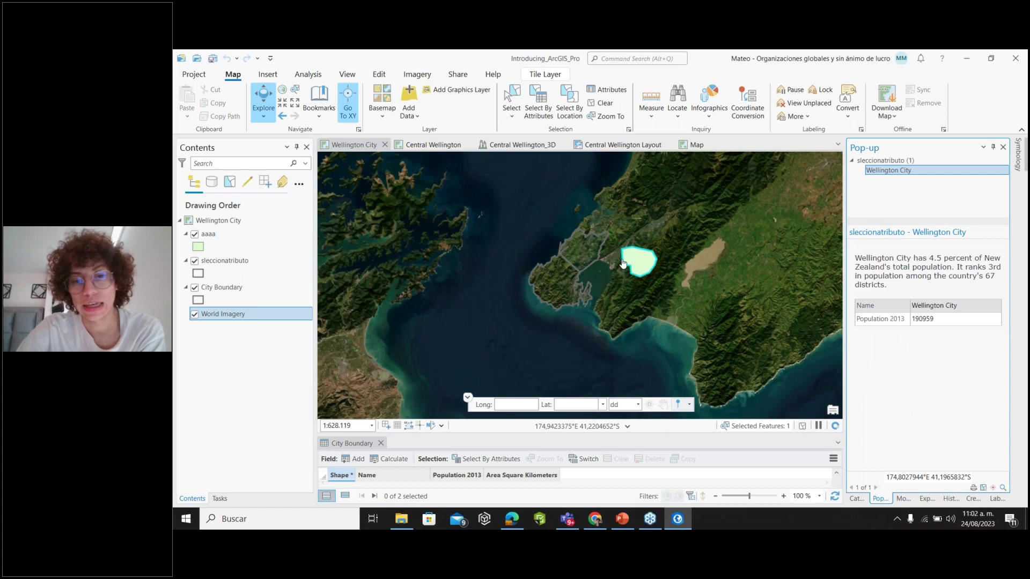
{"action": "left_click", "coordinate": [622, 263]}
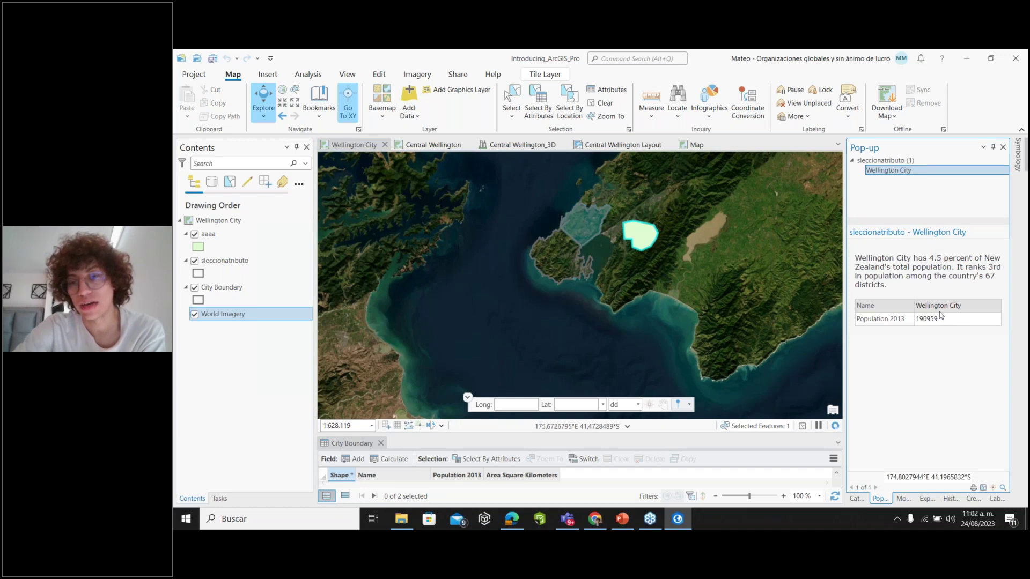
{"action": "left_click_drag", "start_coordinate": [930, 319], "coordinate": [867, 318]}
{"action": "left_click", "coordinate": [658, 238]}
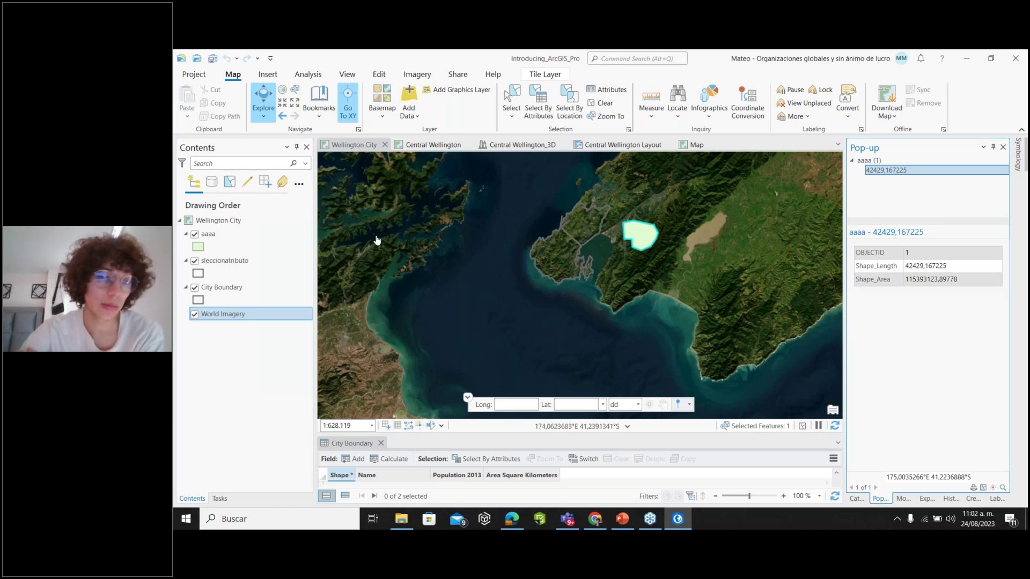
Open the attribute table of the aaaa layer and adjust the table's height below the map
{"action": "left_click", "coordinate": [232, 236]}
{"action": "right_click", "coordinate": [232, 238]}
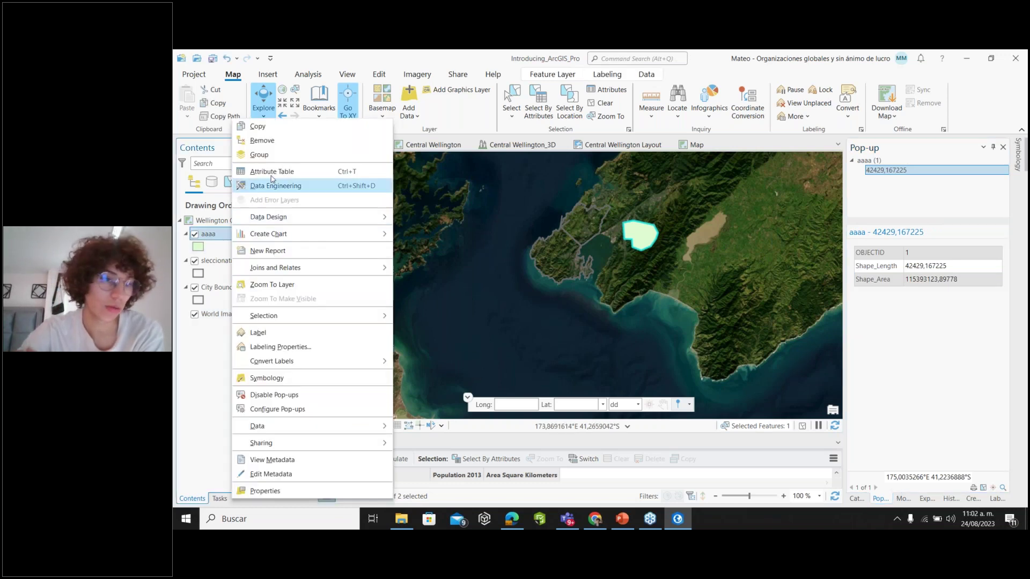
{"action": "left_click", "coordinate": [278, 171]}
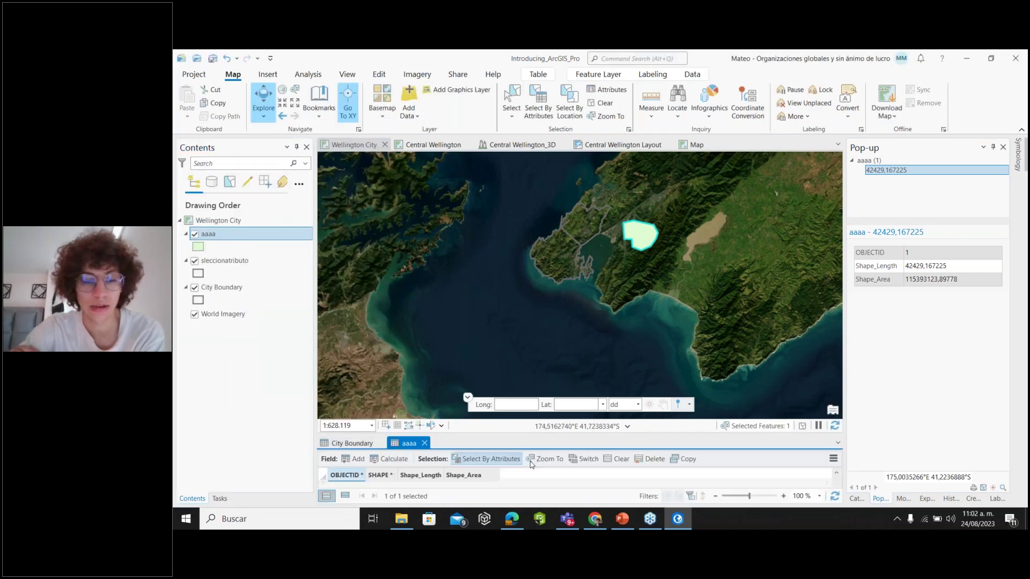
{"action": "left_click_drag", "start_coordinate": [543, 432], "coordinate": [548, 379]}
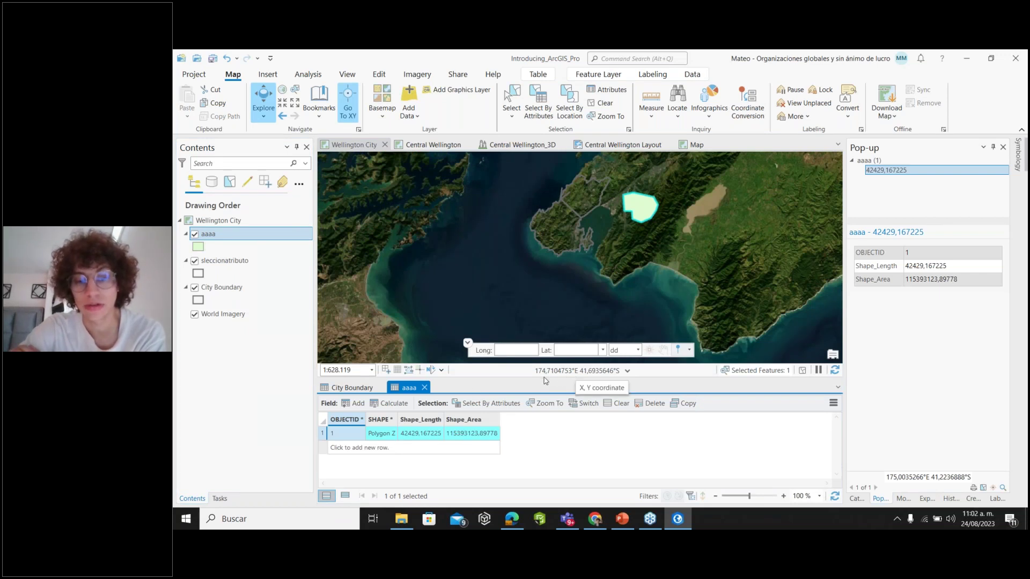
{"action": "left_click_drag", "start_coordinate": [540, 379], "coordinate": [536, 422]}
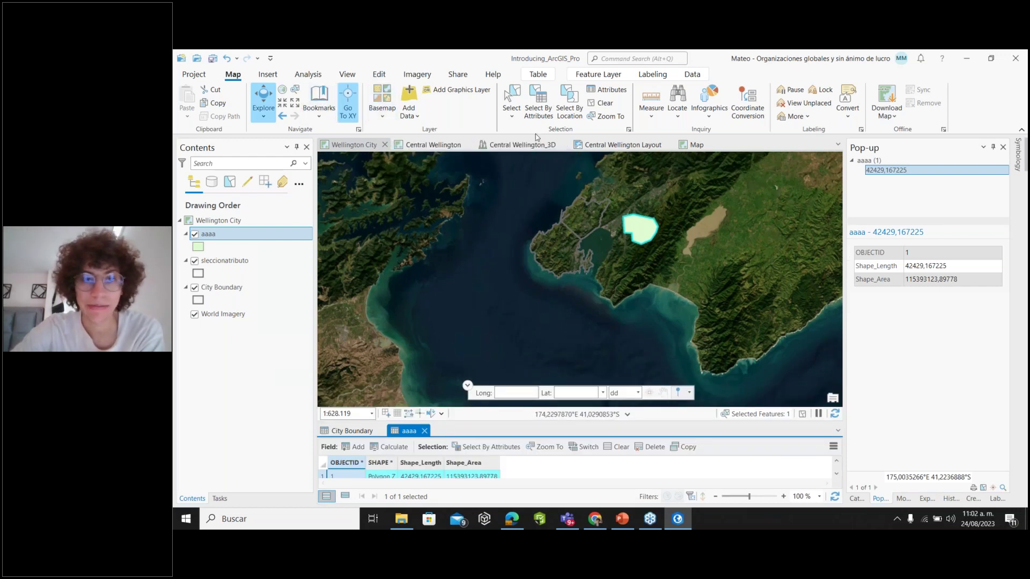
{"action": "left_click", "coordinate": [605, 94]}
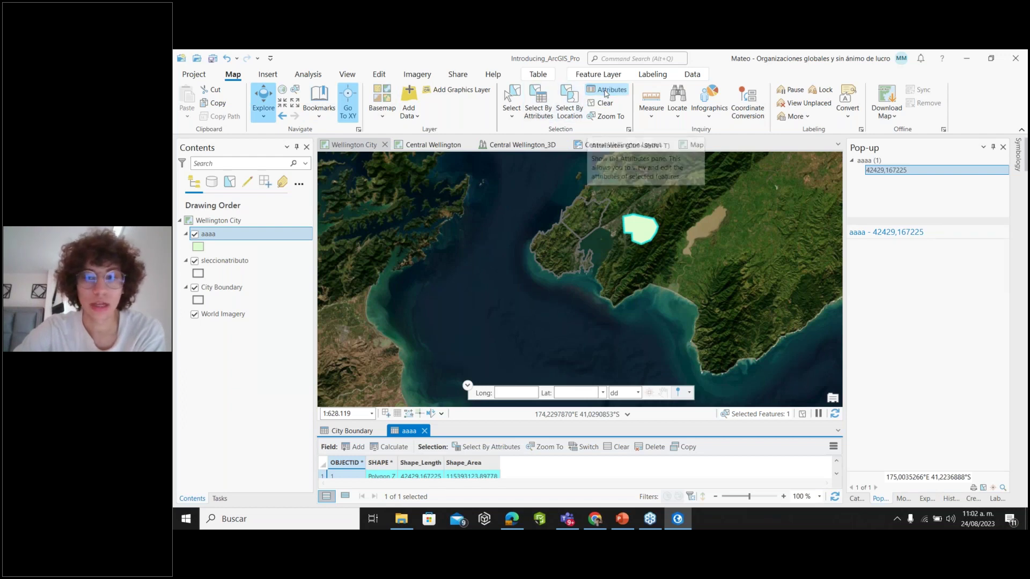
{"action": "left_click", "coordinate": [1003, 148]}
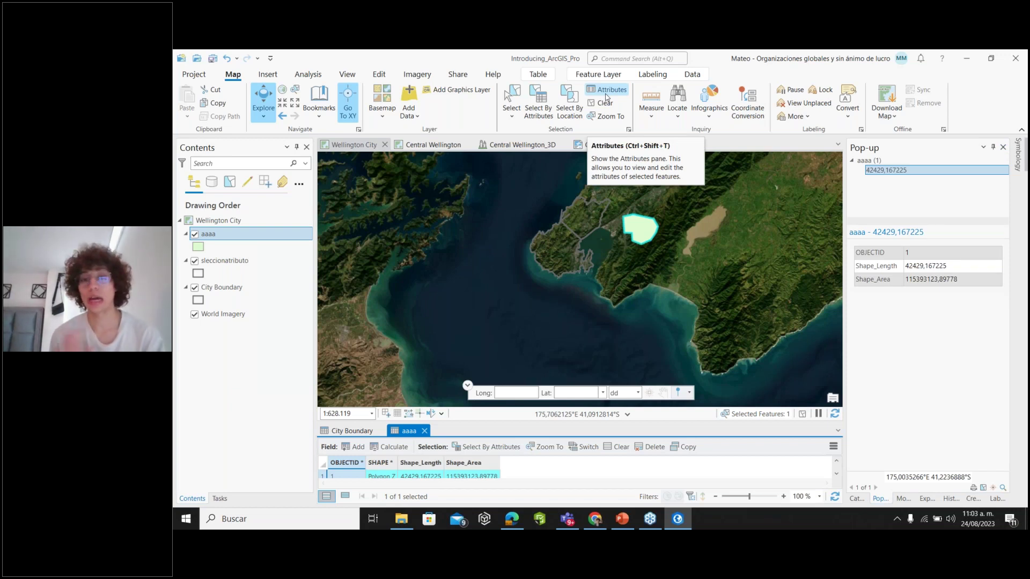
Measure a planar, metric multi-segment distance around the aaaa polygon, and close the measurement
{"action": "left_click", "coordinate": [651, 101]}
{"action": "left_click", "coordinate": [598, 203]}
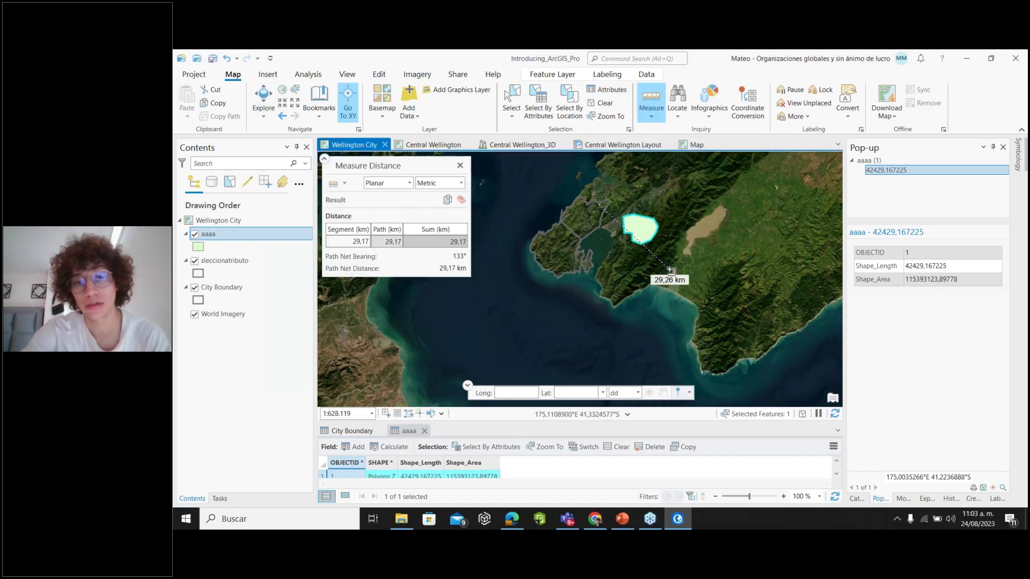
{"action": "left_click", "coordinate": [711, 229]}
{"action": "left_click", "coordinate": [684, 249]}
{"action": "left_click", "coordinate": [593, 261]}
{"action": "left_click", "coordinate": [585, 200]}
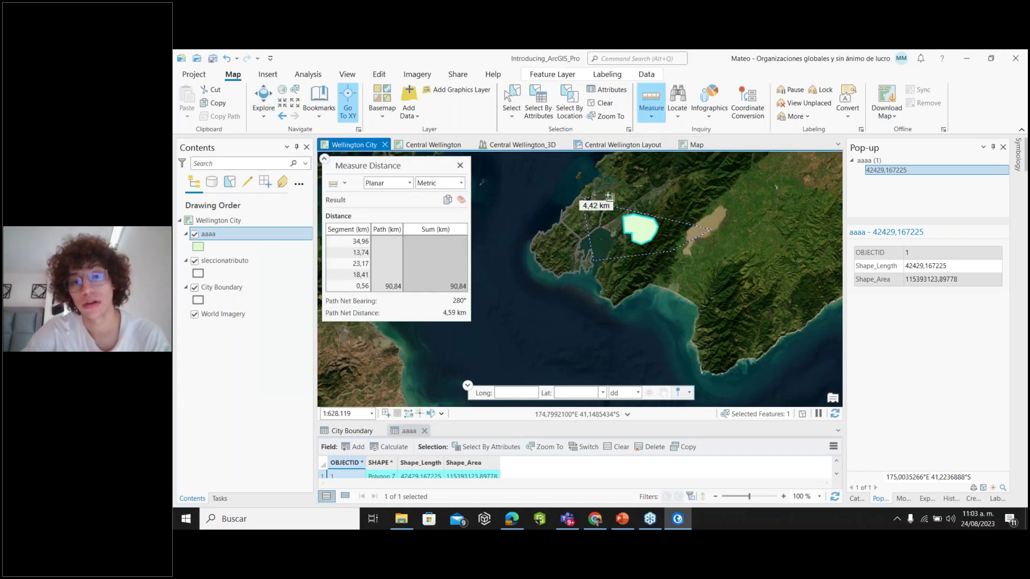
{"action": "left_click", "coordinate": [569, 189]}
{"action": "left_click", "coordinate": [651, 101]}
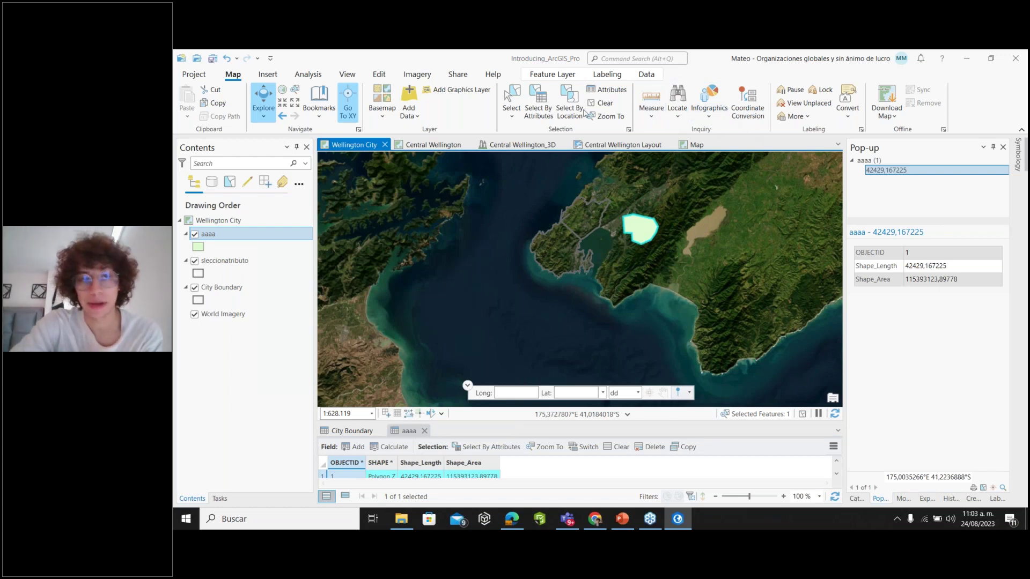
Insert a new global scene into the project
{"action": "left_click", "coordinate": [277, 76]}
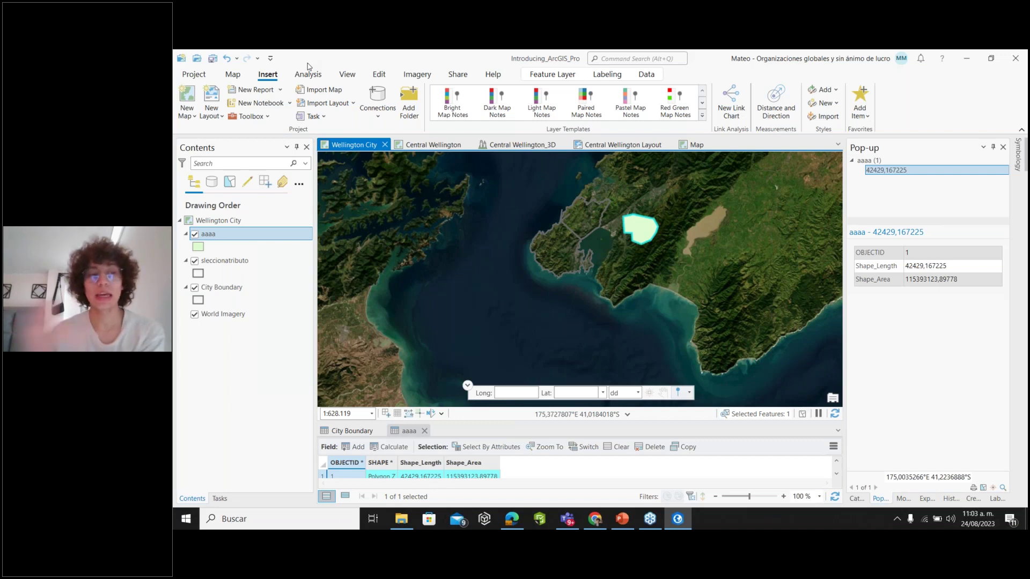
{"action": "left_click", "coordinate": [190, 117]}
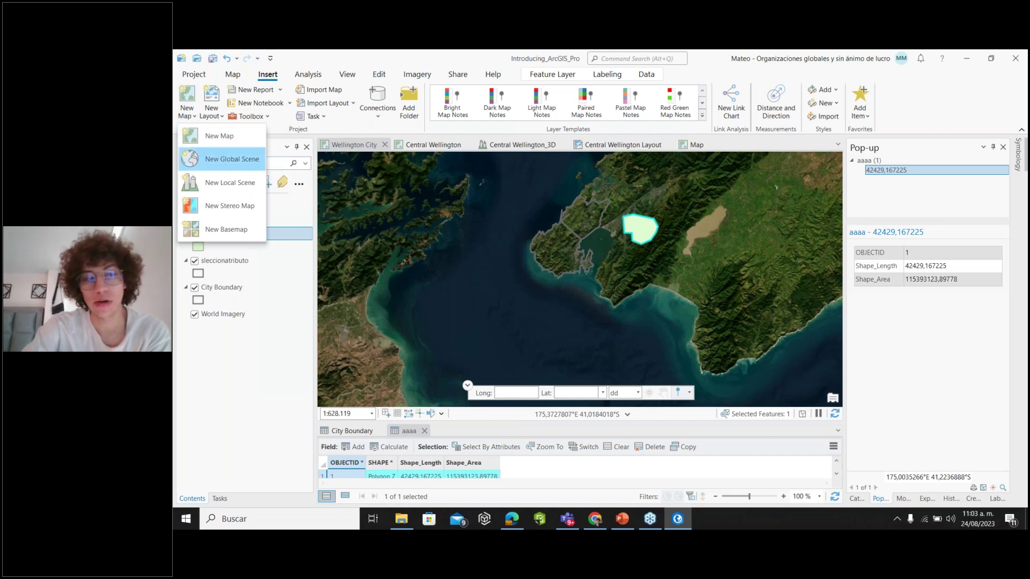
{"action": "left_click", "coordinate": [203, 161]}
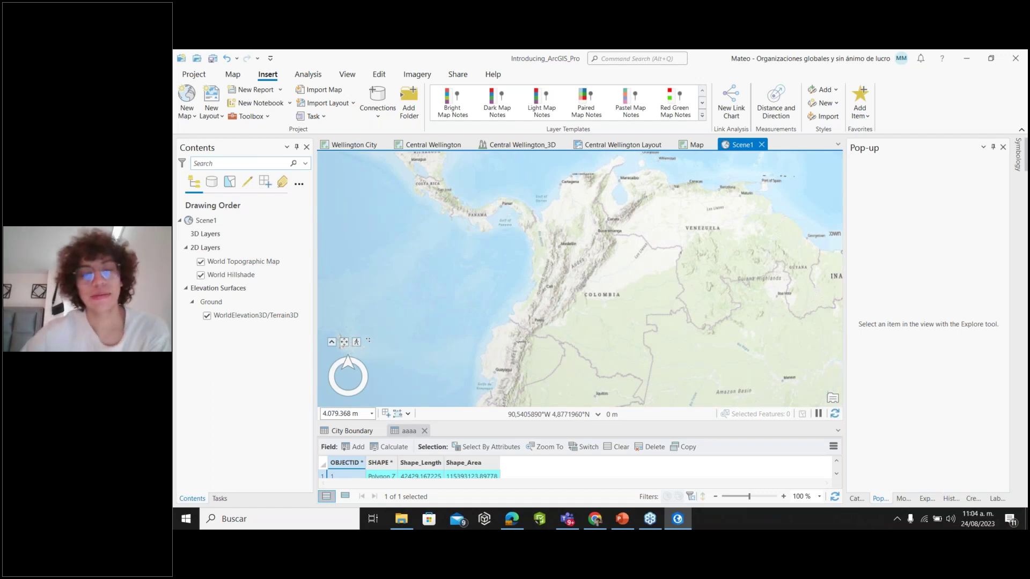
View the new scene as a full globe, compare it with the Wellington City map, and rotate the globe to Africa
{"action": "scroll", "coordinate": [363, 271], "scroll_direction": "down", "scroll_amount": 6}
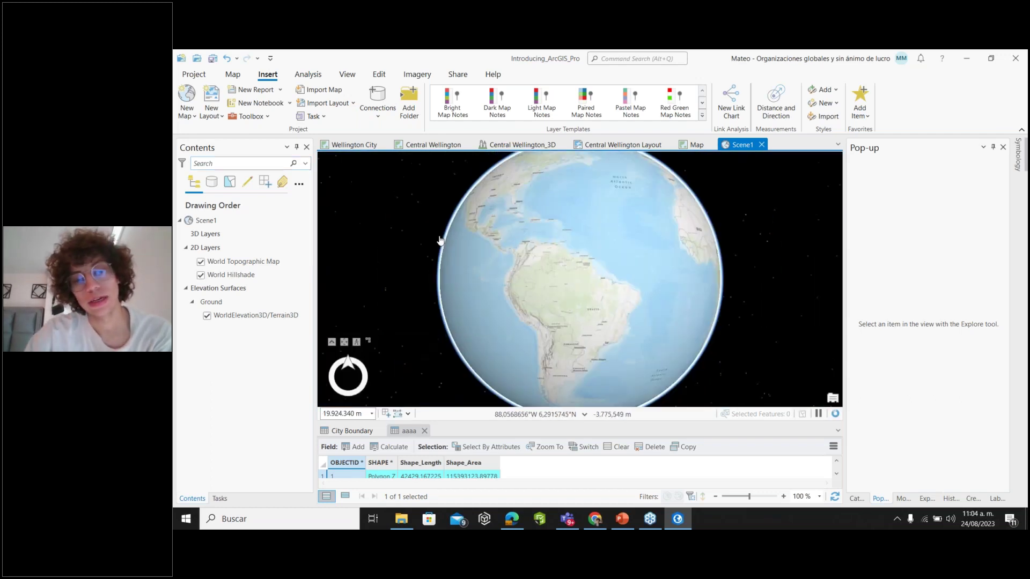
{"action": "left_click_drag", "start_coordinate": [524, 310], "coordinate": [576, 263]}
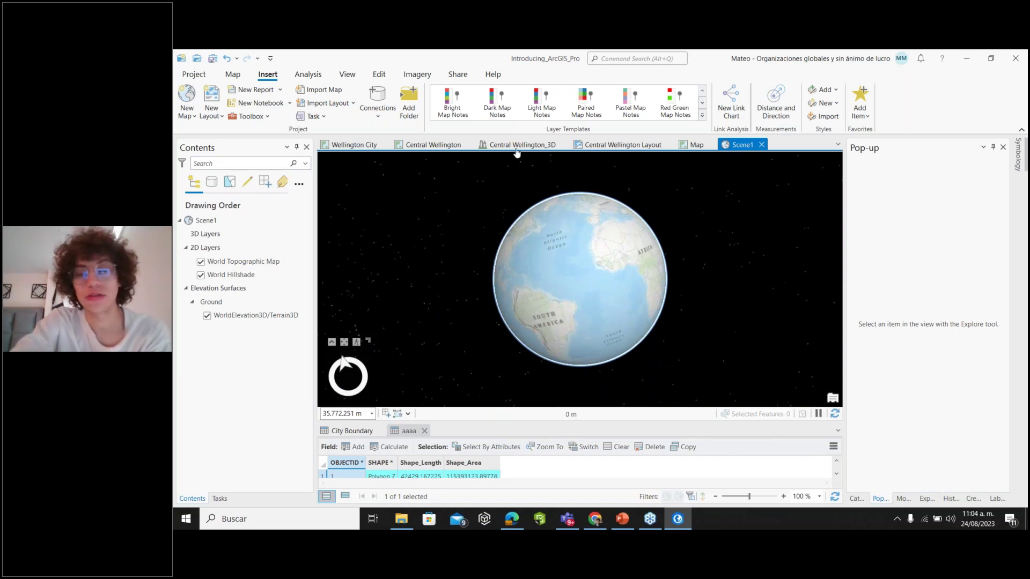
{"action": "left_click_drag", "start_coordinate": [636, 238], "coordinate": [567, 311]}
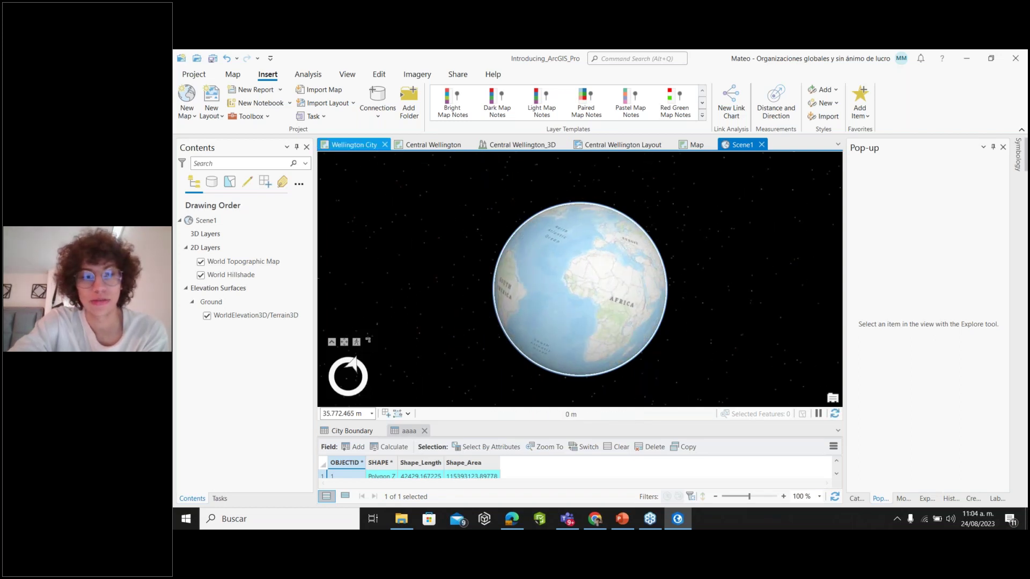
{"action": "left_click", "coordinate": [354, 145]}
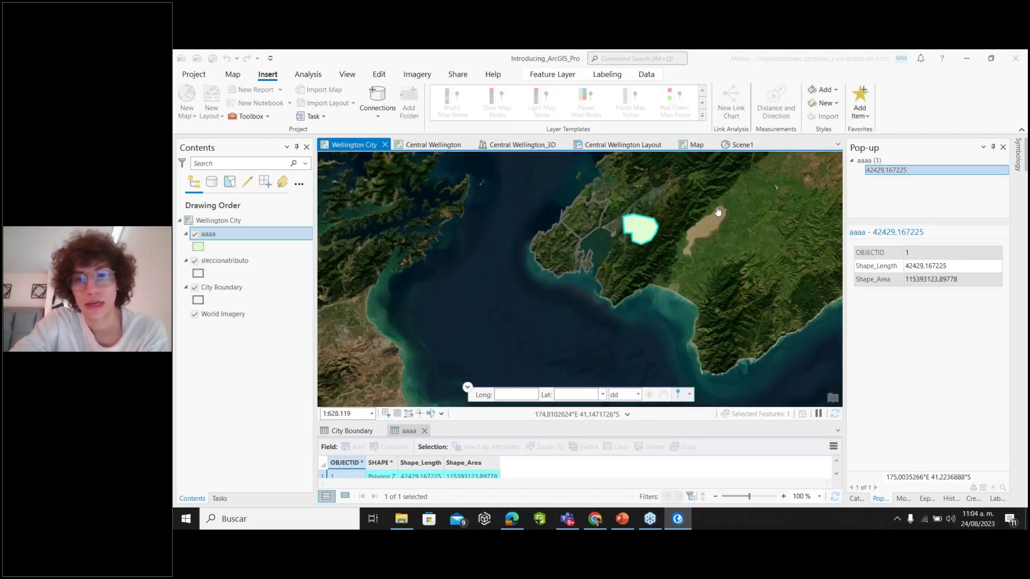
{"action": "left_click", "coordinate": [740, 145]}
{"action": "left_click_drag", "start_coordinate": [671, 268], "coordinate": [569, 292]}
{"action": "scroll", "coordinate": [570, 292], "scroll_direction": "up", "scroll_amount": 2}
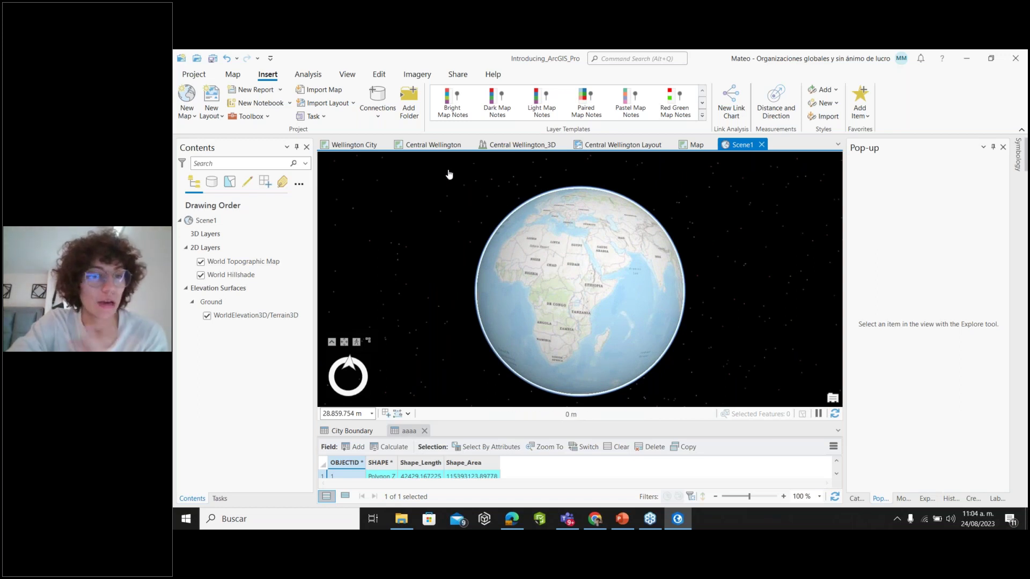
Review the page sizes offered for a new layout and the dialog for importing a layout file, without creating a layout
{"action": "left_click", "coordinate": [217, 117]}
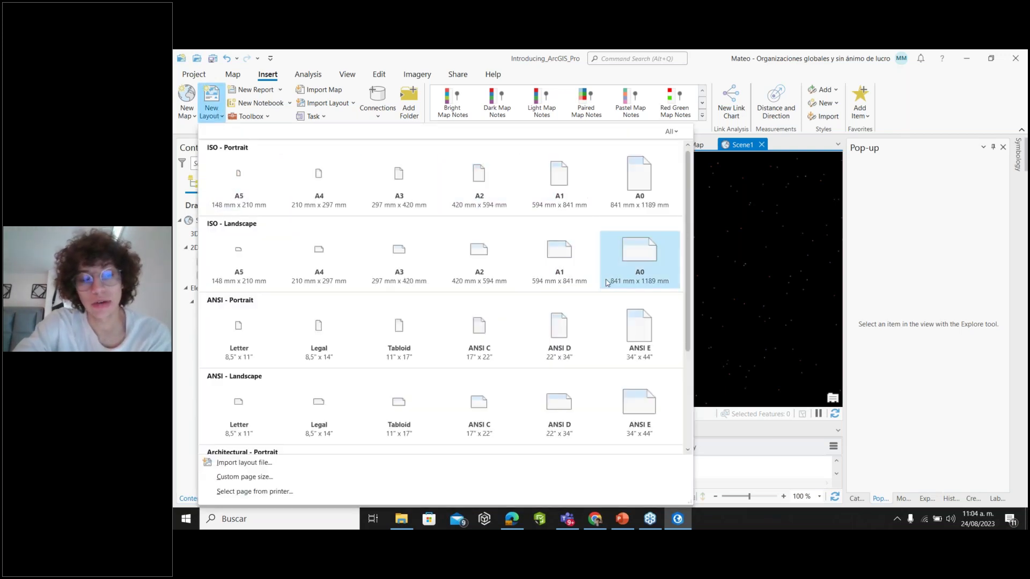
{"action": "scroll", "coordinate": [607, 282], "scroll_direction": "down", "scroll_amount": 1}
{"action": "scroll", "coordinate": [607, 283], "scroll_direction": "down", "scroll_amount": 4}
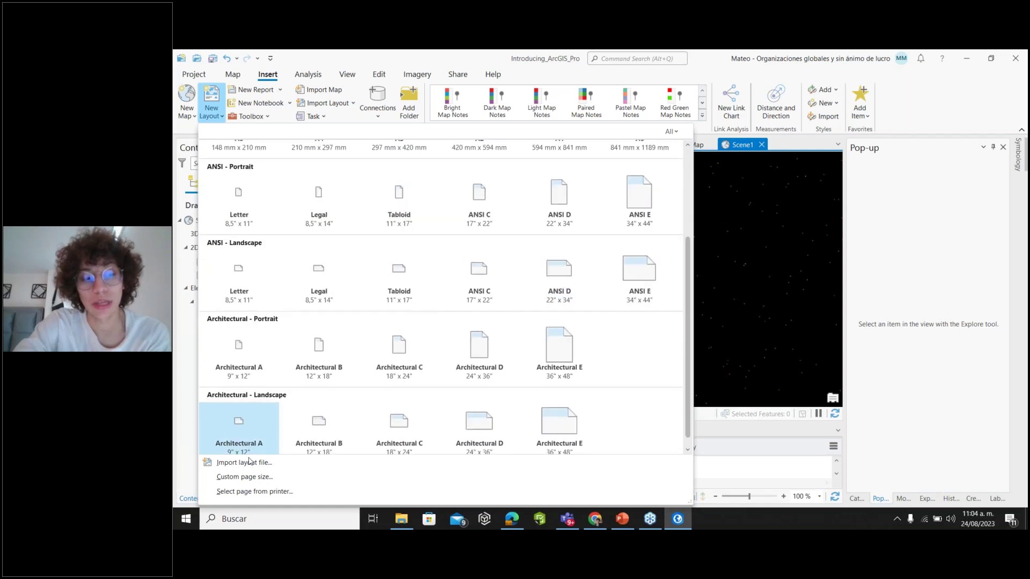
{"action": "left_click", "coordinate": [264, 465]}
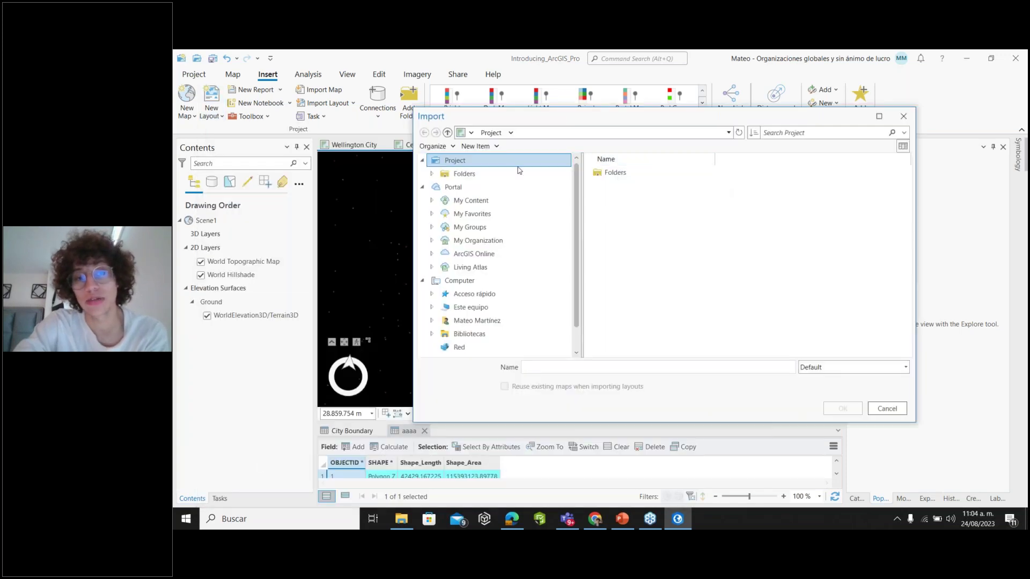
{"action": "left_click", "coordinate": [904, 123]}
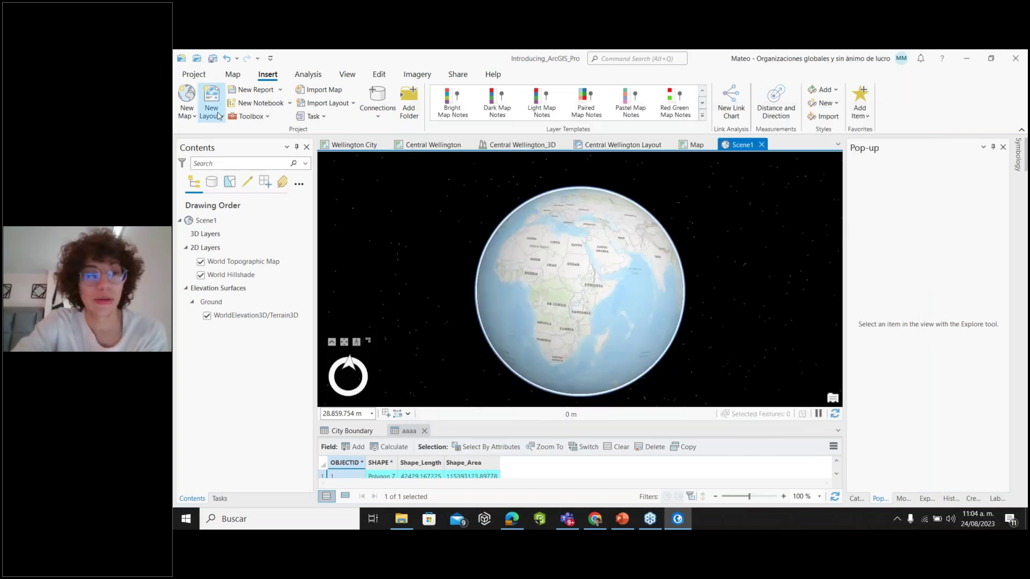
{"action": "left_click", "coordinate": [219, 116]}
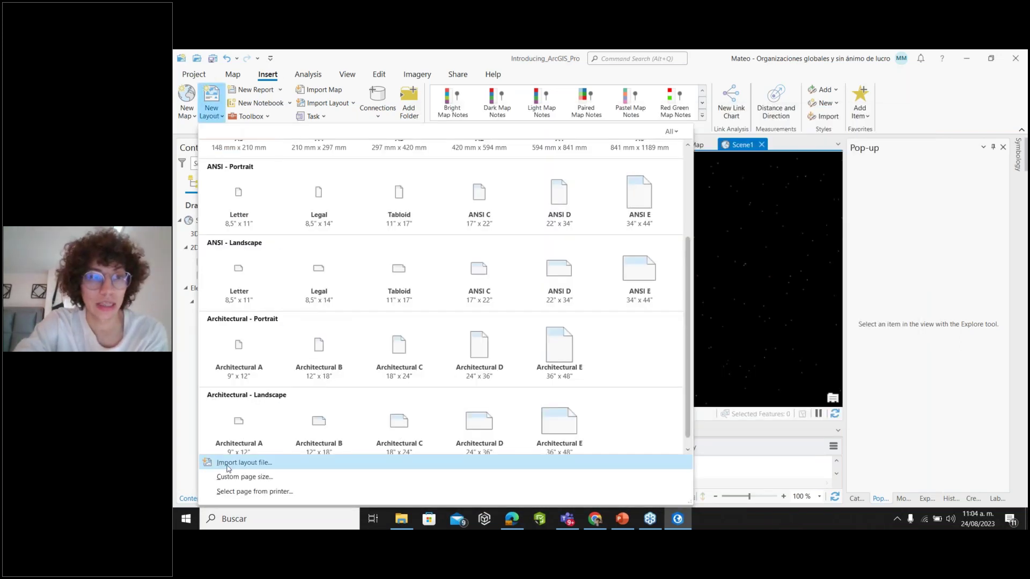
{"action": "left_click", "coordinate": [228, 465]}
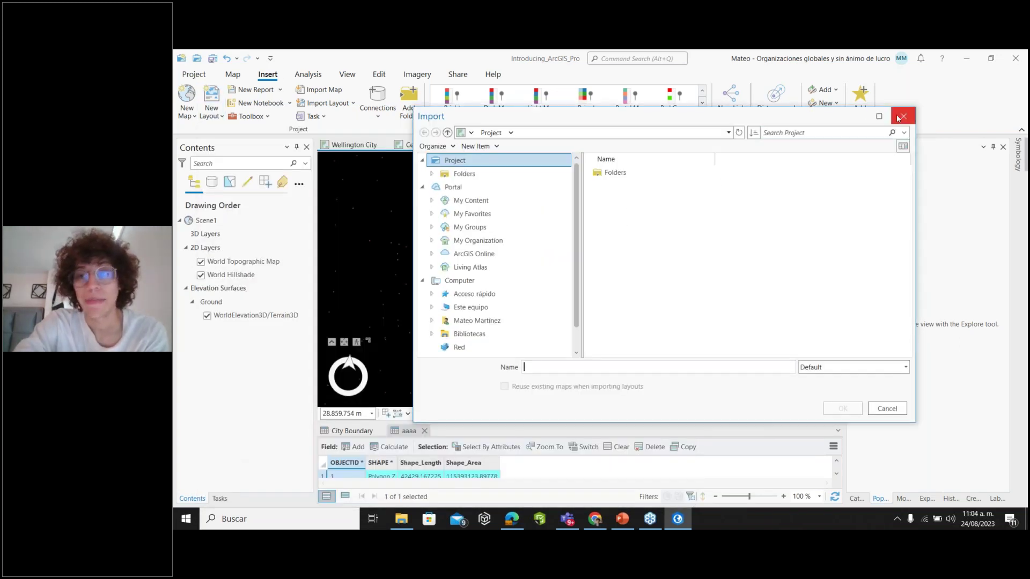
{"action": "left_click", "coordinate": [899, 117]}
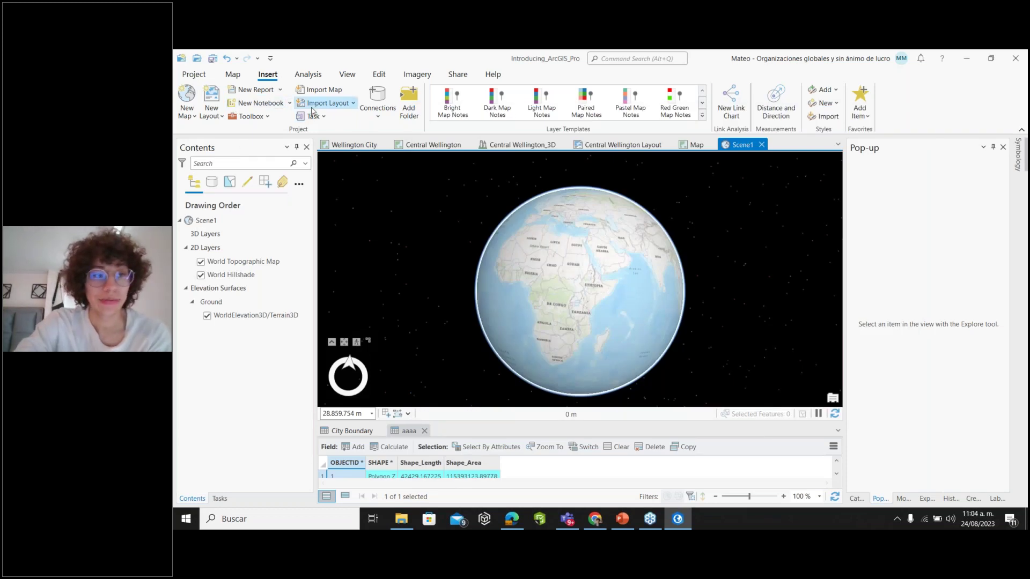
{"action": "left_click", "coordinate": [353, 103]}
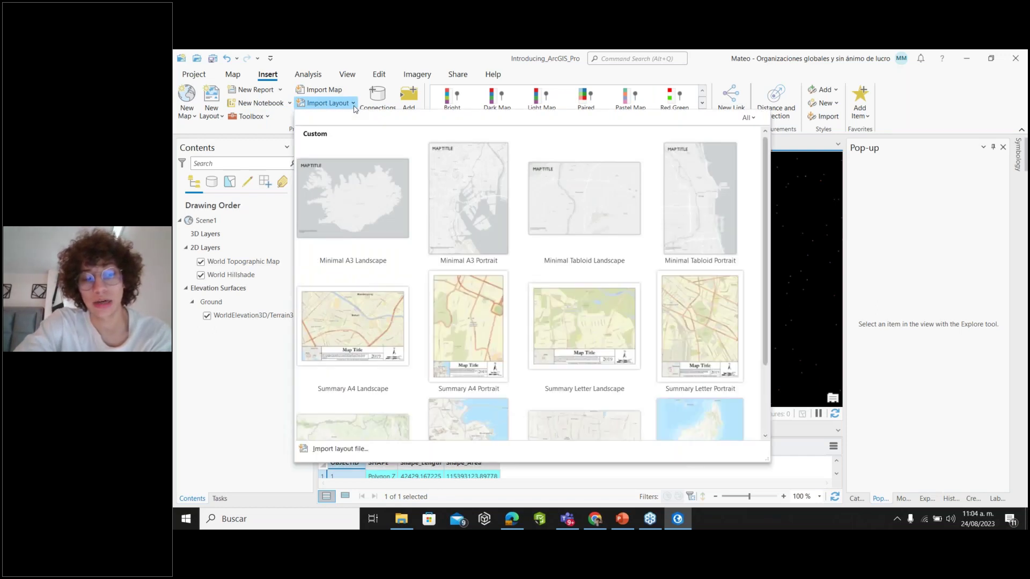
{"action": "left_click", "coordinate": [354, 448]}
{"action": "left_click", "coordinate": [909, 113]}
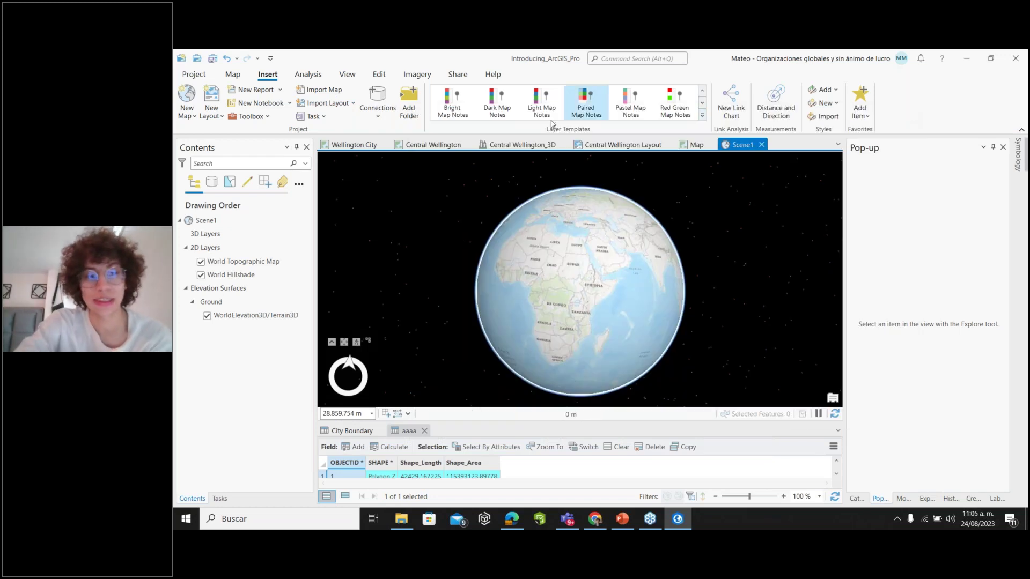
Import the Summary Letter Portrait layout template into the project
{"action": "left_click", "coordinate": [348, 103]}
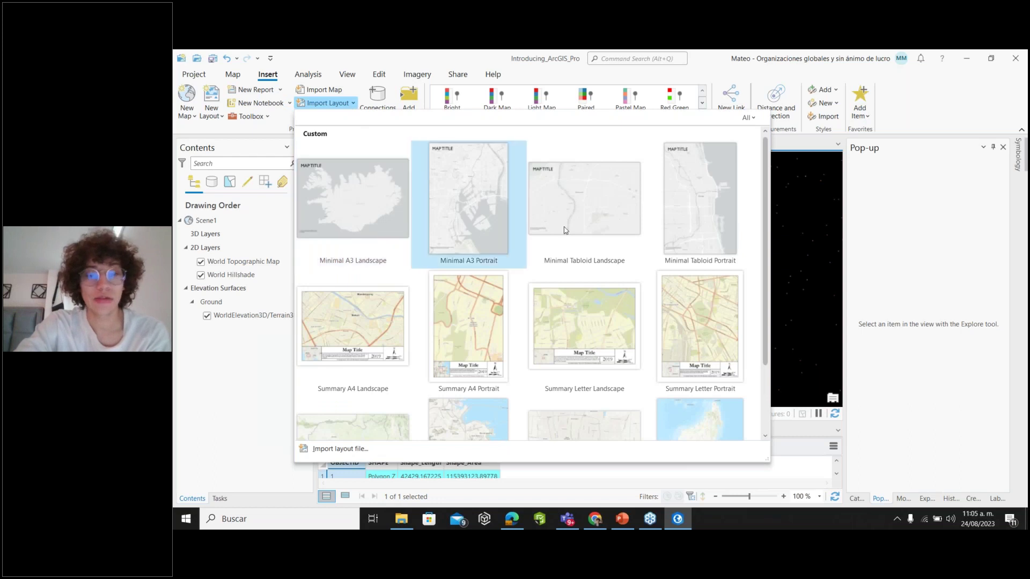
{"action": "scroll", "coordinate": [564, 231], "scroll_direction": "down", "scroll_amount": 3}
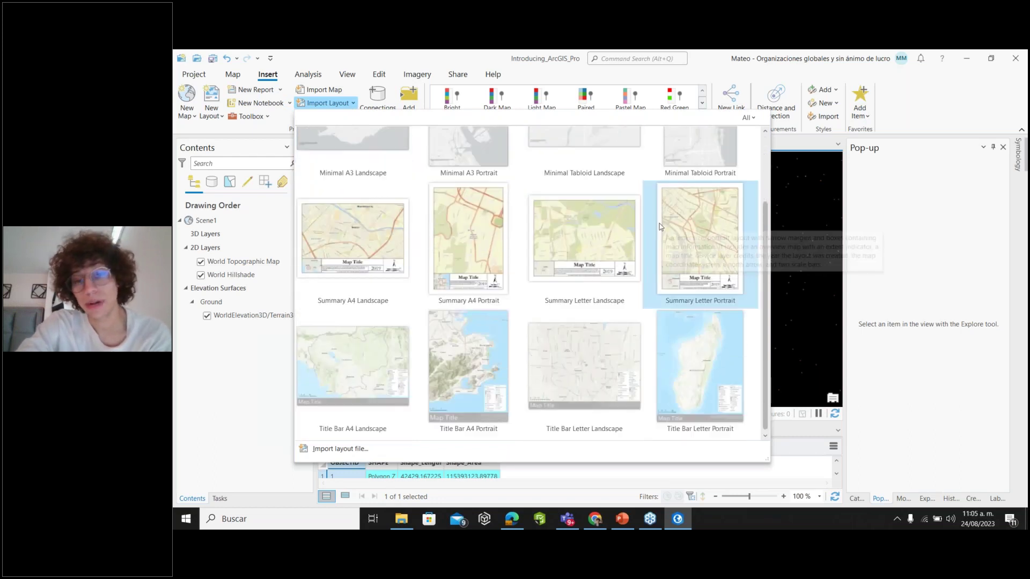
{"action": "left_click", "coordinate": [676, 231]}
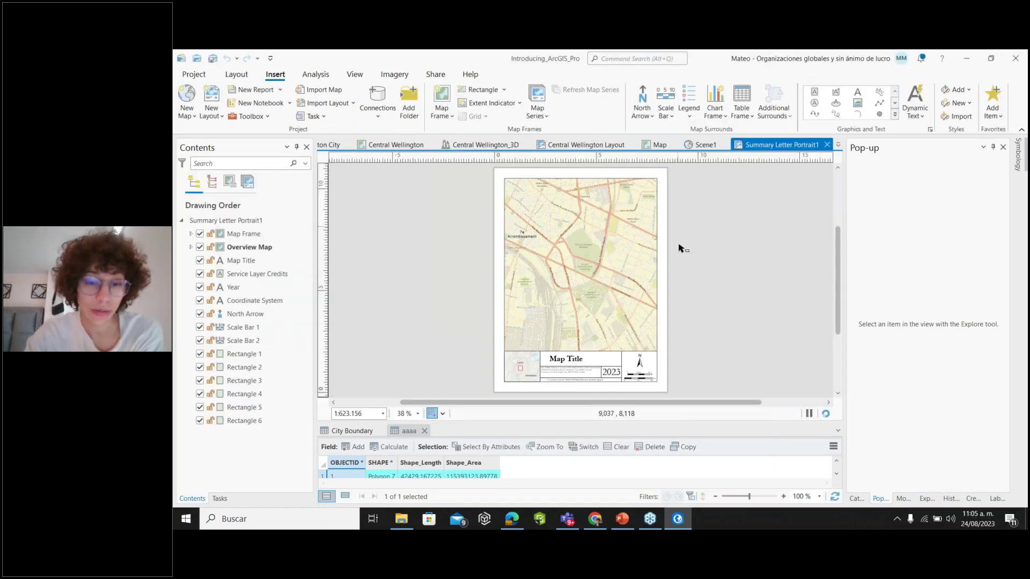
Examine the Summary Letter Portrait layout, including its overview map, title block, credits, year, north arrow and scale bars
{"action": "scroll", "coordinate": [655, 368], "scroll_direction": "up", "scroll_amount": 3}
{"action": "scroll", "coordinate": [536, 370], "scroll_direction": "down", "scroll_amount": 3}
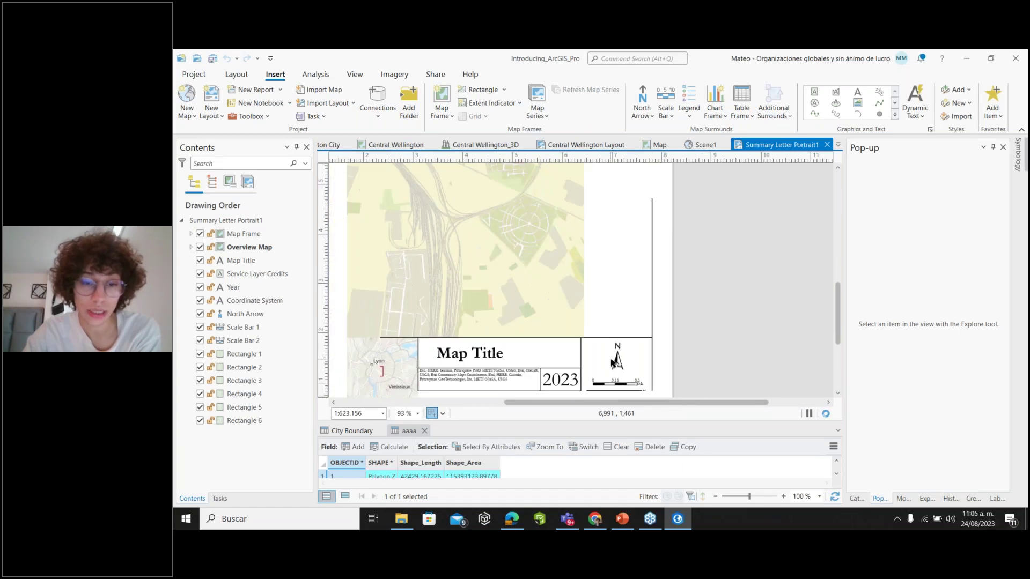
{"action": "scroll", "coordinate": [534, 370], "scroll_direction": "up", "scroll_amount": 4}
{"action": "scroll", "coordinate": [636, 367], "scroll_direction": "down", "scroll_amount": 4}
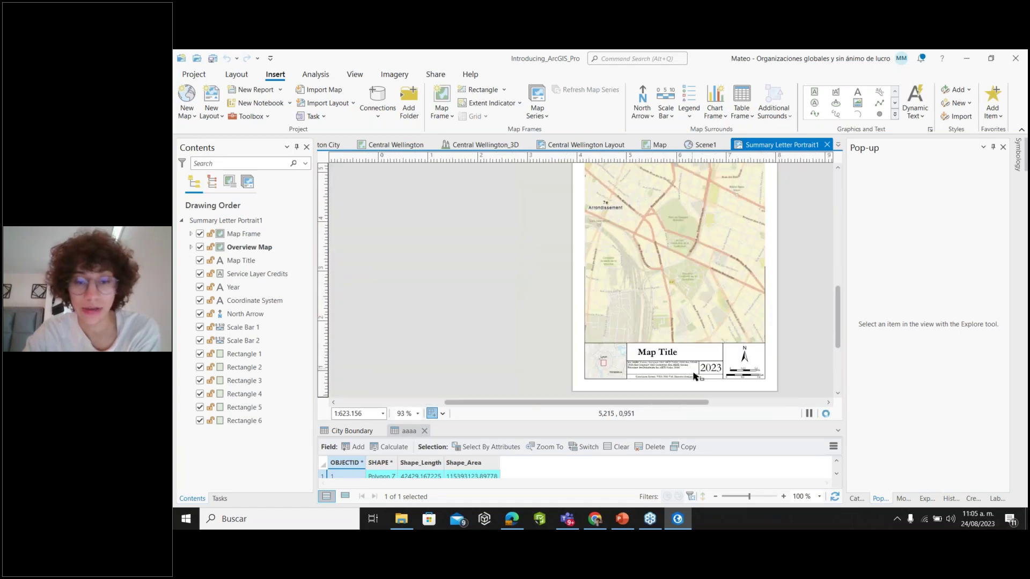
{"action": "scroll", "coordinate": [636, 368], "scroll_direction": "up", "scroll_amount": 2}
{"action": "scroll", "coordinate": [638, 376], "scroll_direction": "down", "scroll_amount": 3}
{"action": "left_click_drag", "start_coordinate": [536, 401], "coordinate": [751, 394]}
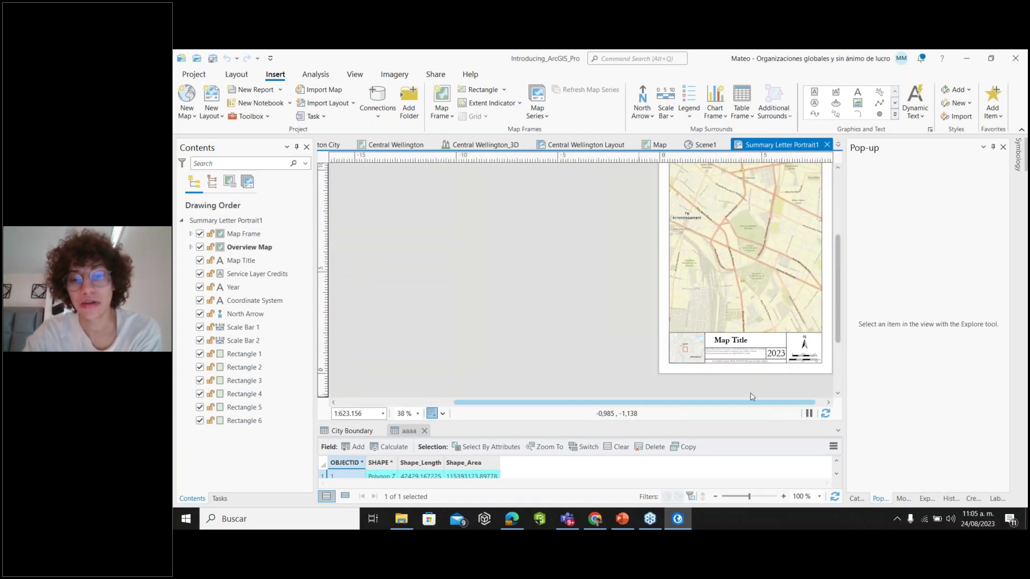
{"action": "scroll", "coordinate": [616, 337], "scroll_direction": "up", "scroll_amount": 2}
{"action": "scroll", "coordinate": [581, 327], "scroll_direction": "down", "scroll_amount": 2}
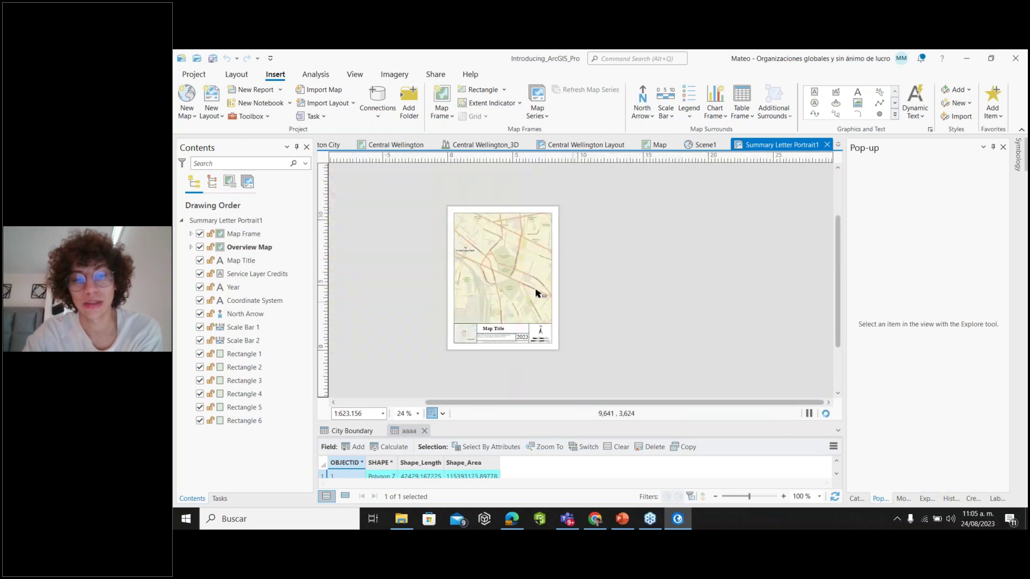
{"action": "scroll", "coordinate": [515, 285], "scroll_direction": "up", "scroll_amount": 3}
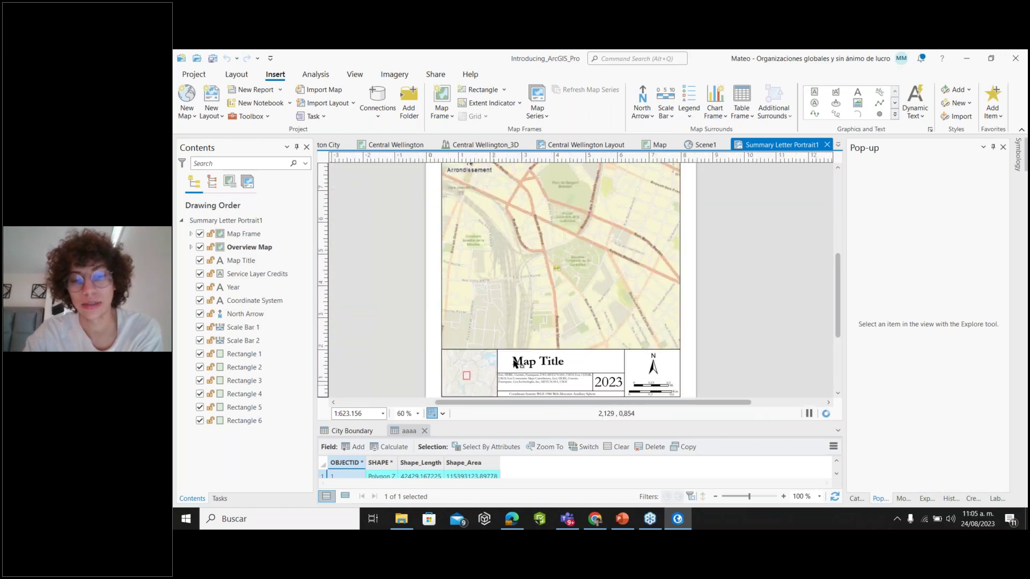
{"action": "scroll", "coordinate": [539, 360], "scroll_direction": "down", "scroll_amount": 1}
{"action": "scroll", "coordinate": [571, 273], "scroll_direction": "up", "scroll_amount": 1}
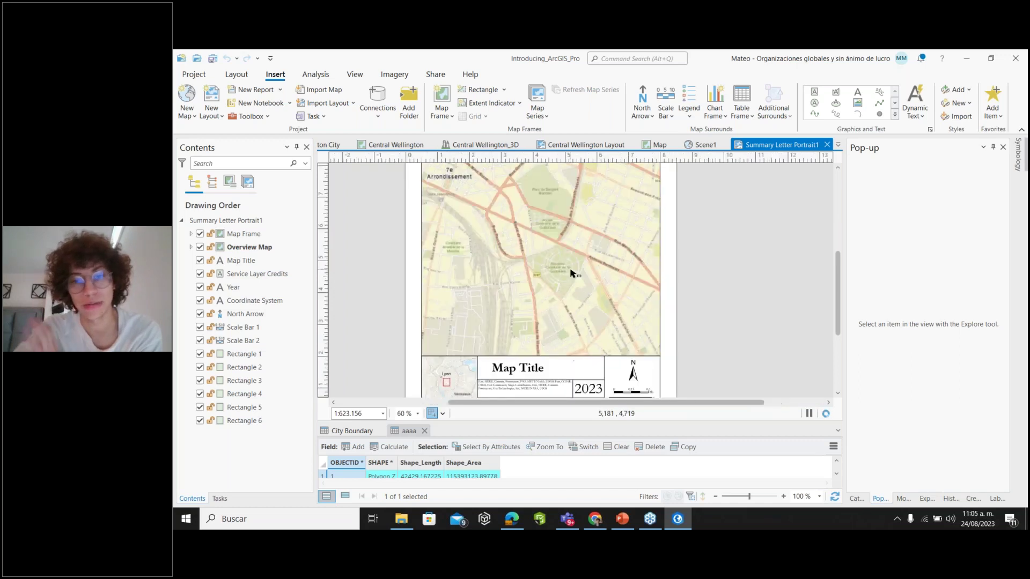
{"action": "scroll", "coordinate": [572, 273], "scroll_direction": "down", "scroll_amount": 2}
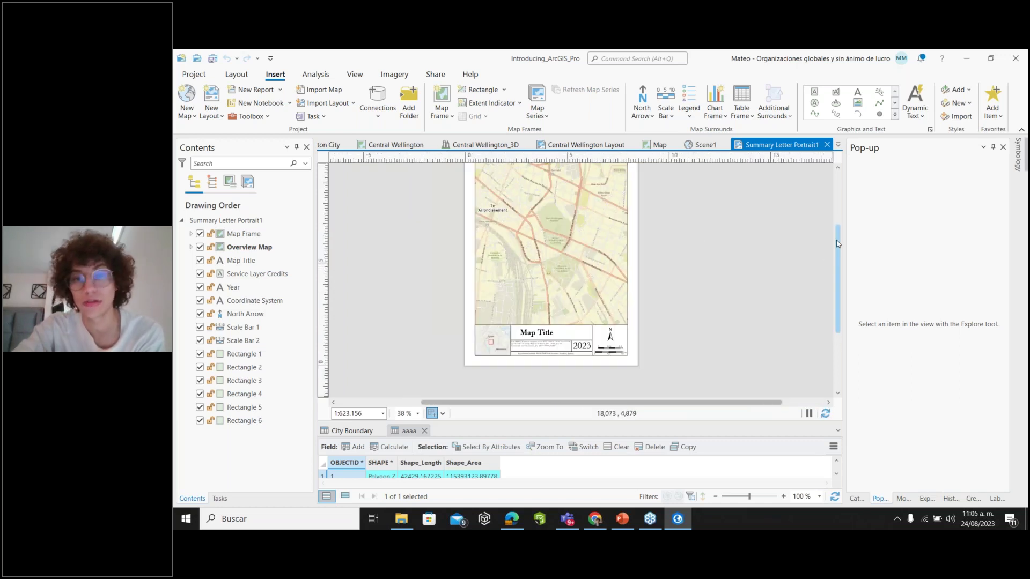
{"action": "left_click_drag", "start_coordinate": [838, 231], "coordinate": [839, 245]}
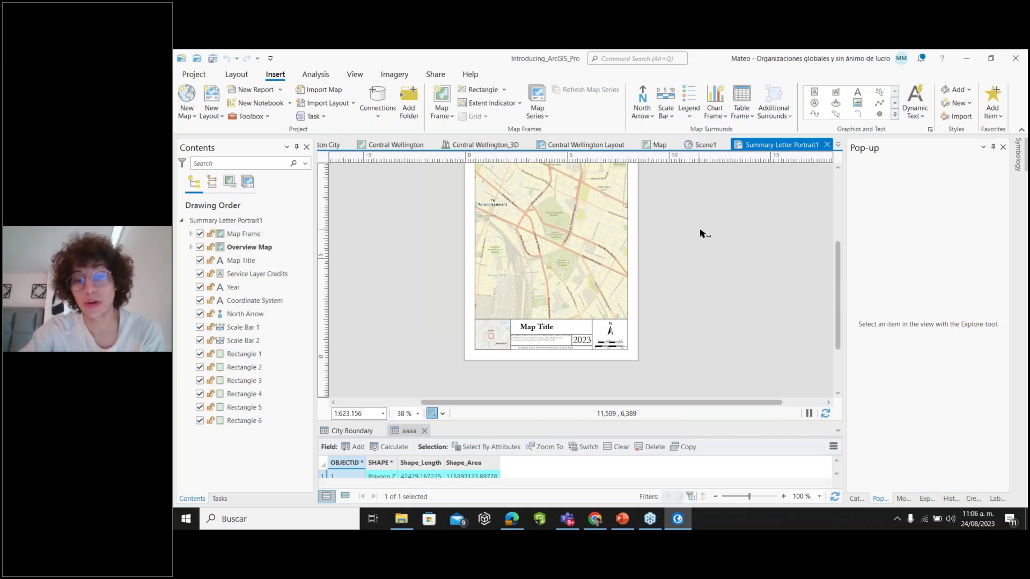
{"action": "scroll", "coordinate": [539, 335], "scroll_direction": "up", "scroll_amount": 4}
{"action": "scroll", "coordinate": [532, 324], "scroll_direction": "down", "scroll_amount": 3}
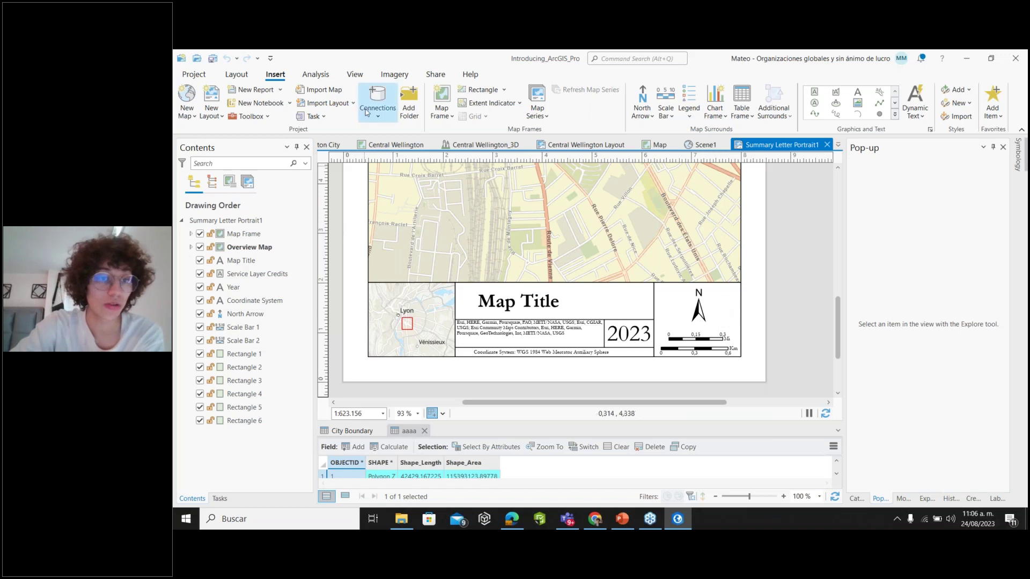
Import the Minimal Tabloid Portrait layout template into the project
{"action": "left_click", "coordinate": [327, 103]}
{"action": "scroll", "coordinate": [550, 224], "scroll_direction": "down", "scroll_amount": 2}
{"action": "scroll", "coordinate": [550, 224], "scroll_direction": "up", "scroll_amount": 3}
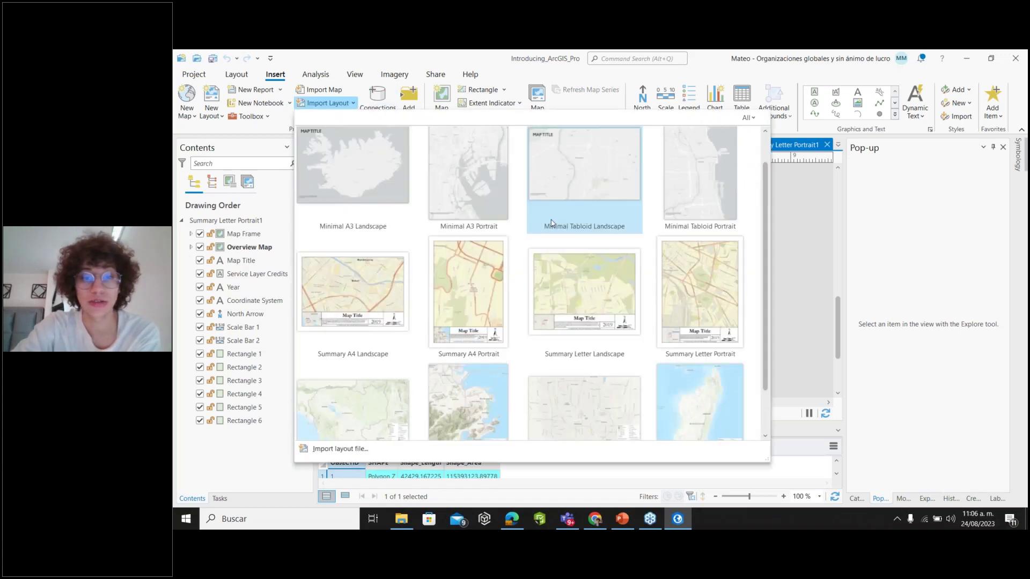
{"action": "left_click", "coordinate": [680, 211]}
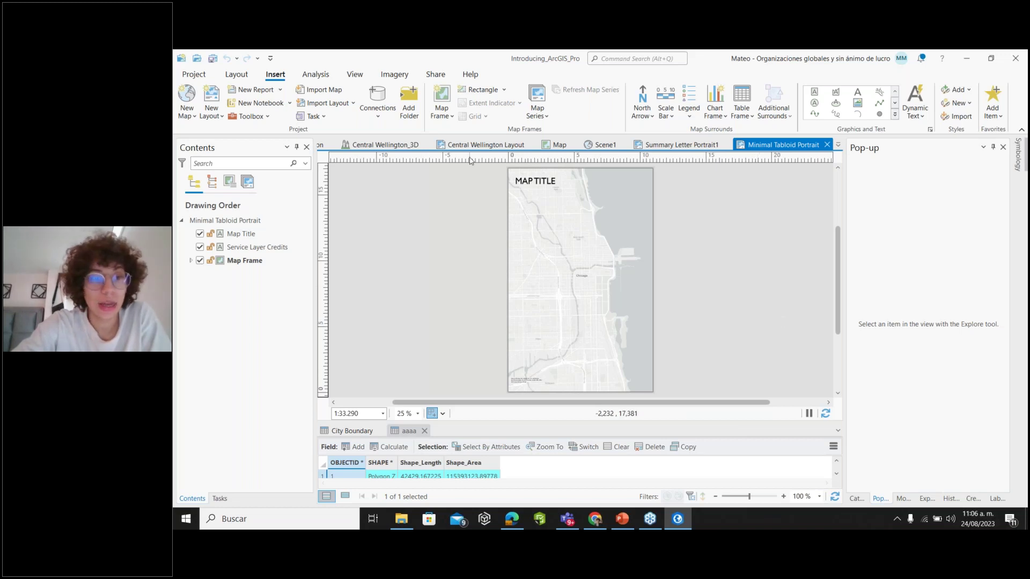
Import the Title Bar A4 Portrait layout template into the project
{"action": "left_click", "coordinate": [325, 103]}
{"action": "scroll", "coordinate": [437, 365], "scroll_direction": "down", "scroll_amount": 1}
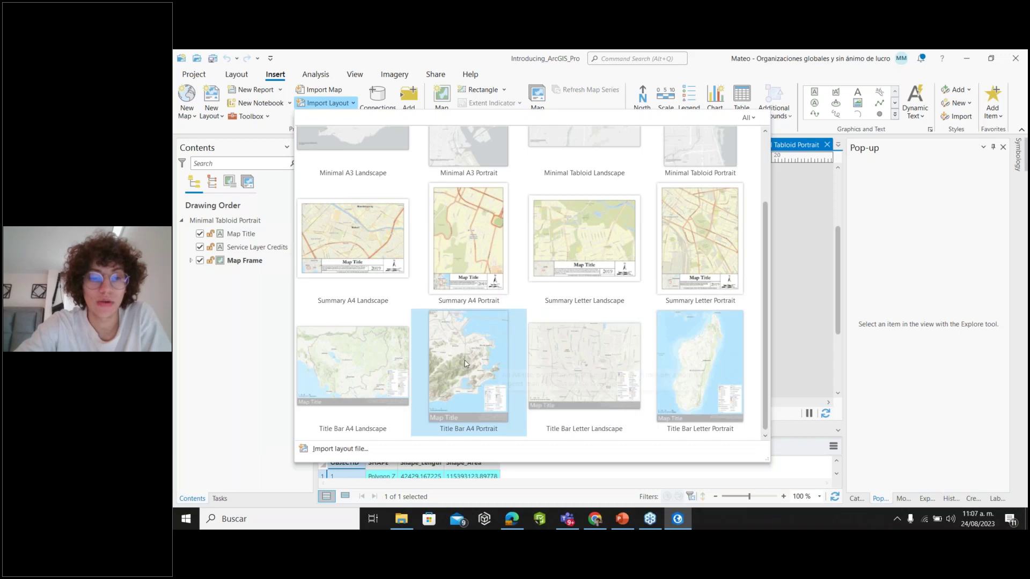
{"action": "left_click", "coordinate": [497, 358]}
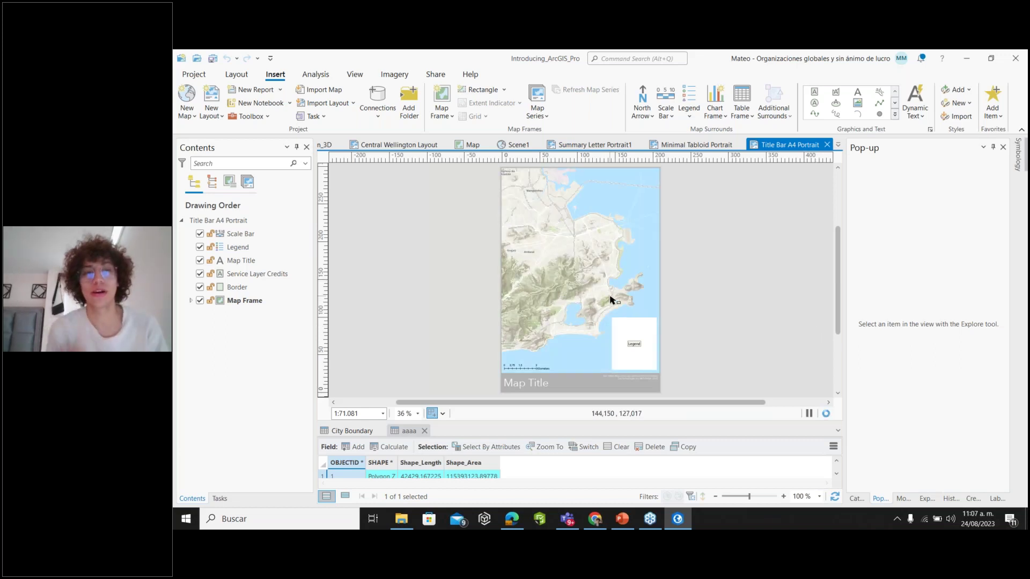
Examine the Title Bar A4 Portrait layout's legend, scale bar, title and credits, and compare it with the Summary Letter Portrait layout
{"action": "scroll", "coordinate": [623, 313], "scroll_direction": "up", "scroll_amount": 1}
{"action": "scroll", "coordinate": [625, 315], "scroll_direction": "down", "scroll_amount": 3}
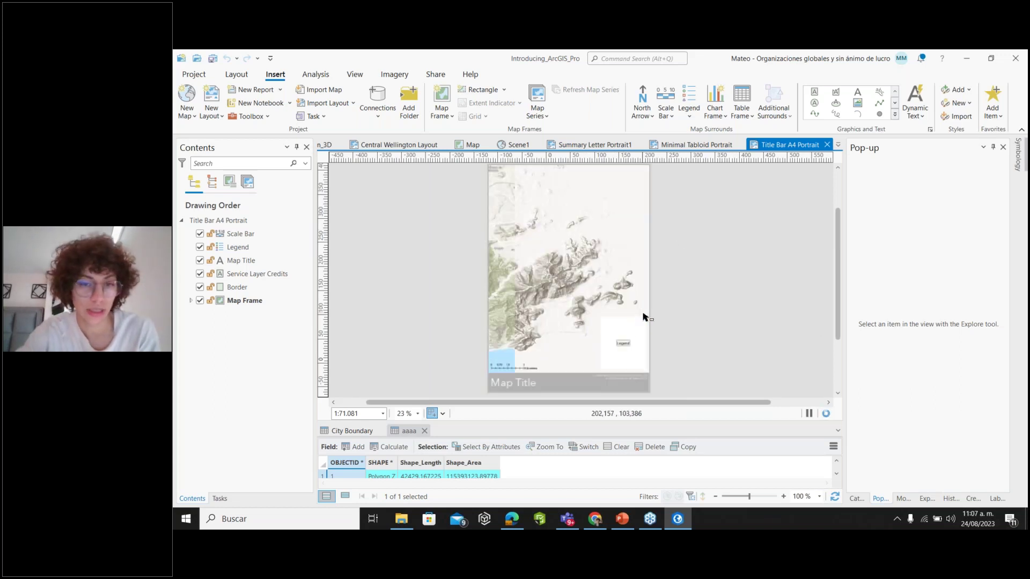
{"action": "scroll", "coordinate": [638, 306], "scroll_direction": "up", "scroll_amount": 2}
{"action": "scroll", "coordinate": [592, 286], "scroll_direction": "up", "scroll_amount": 1}
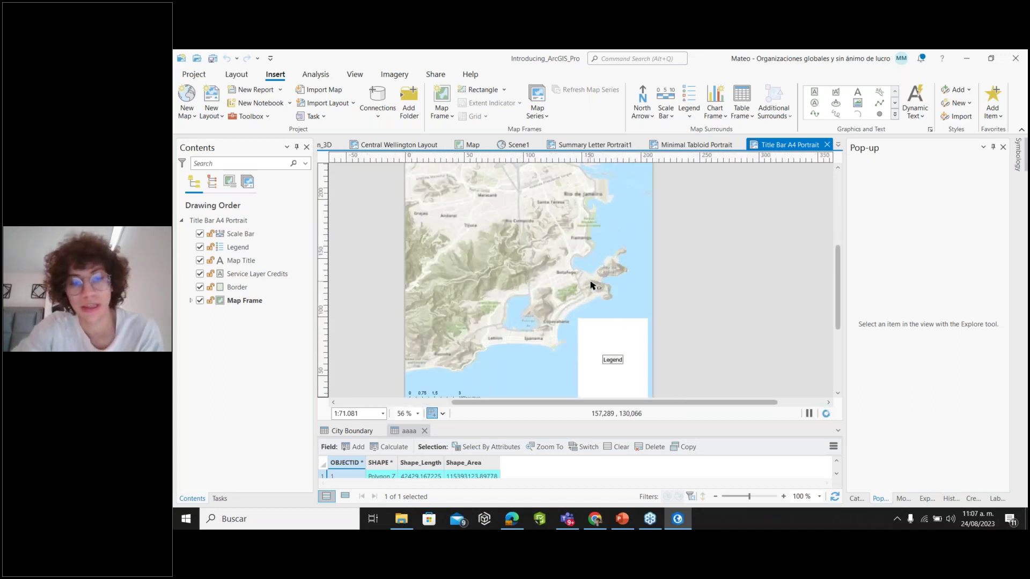
{"action": "scroll", "coordinate": [591, 284], "scroll_direction": "down", "scroll_amount": 2}
{"action": "scroll", "coordinate": [599, 239], "scroll_direction": "up", "scroll_amount": 1}
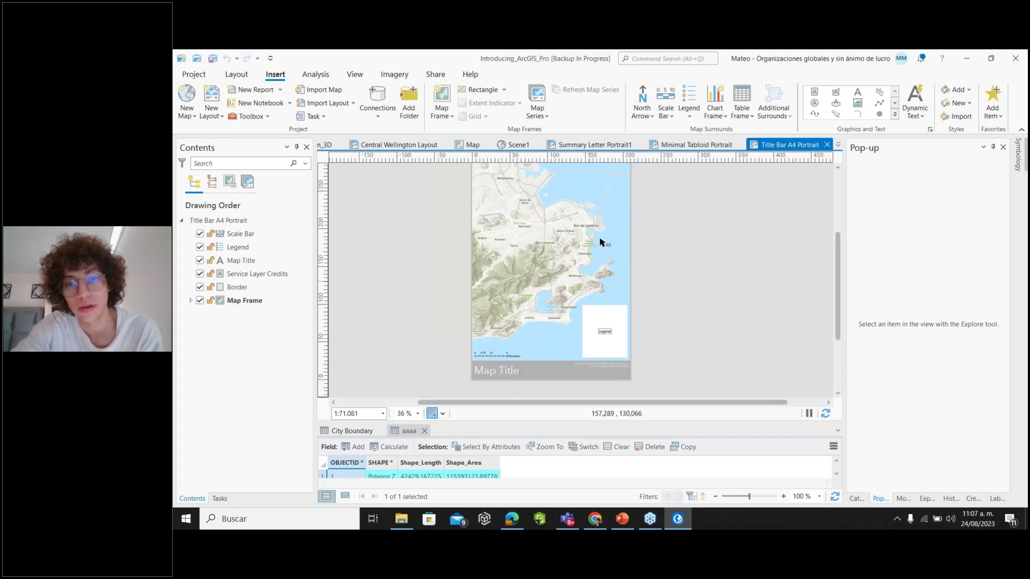
{"action": "left_click", "coordinate": [595, 144]}
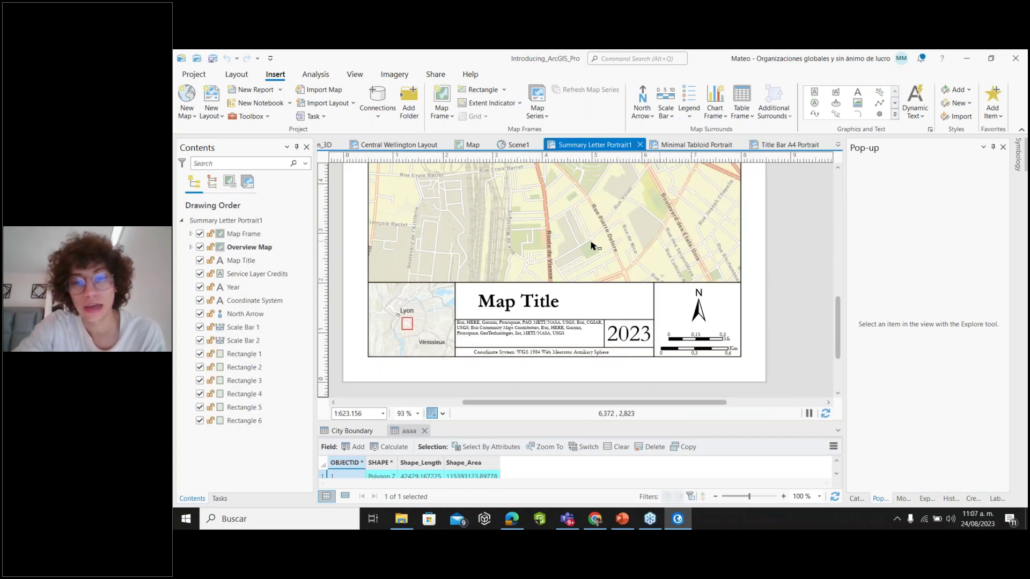
{"action": "left_click", "coordinate": [776, 146]}
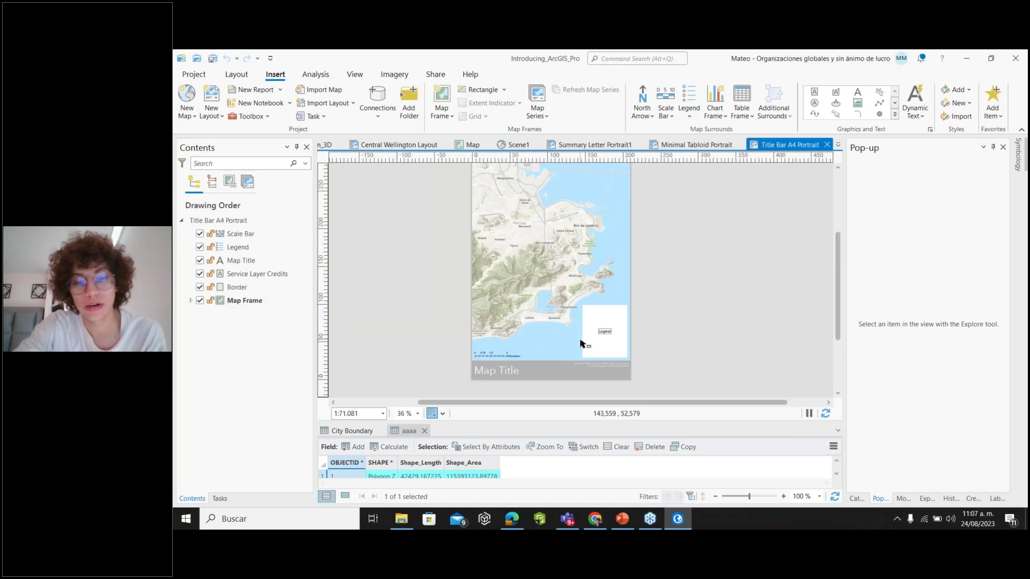
{"action": "scroll", "coordinate": [581, 344], "scroll_direction": "up", "scroll_amount": 5}
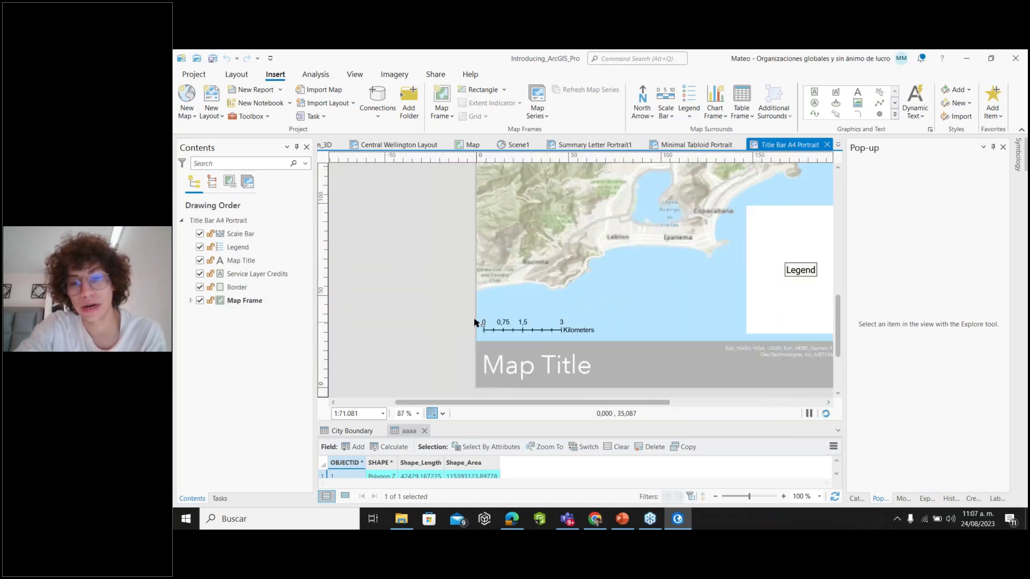
{"action": "scroll", "coordinate": [770, 320], "scroll_direction": "down", "scroll_amount": 5}
{"action": "scroll", "coordinate": [645, 212], "scroll_direction": "up", "scroll_amount": 5}
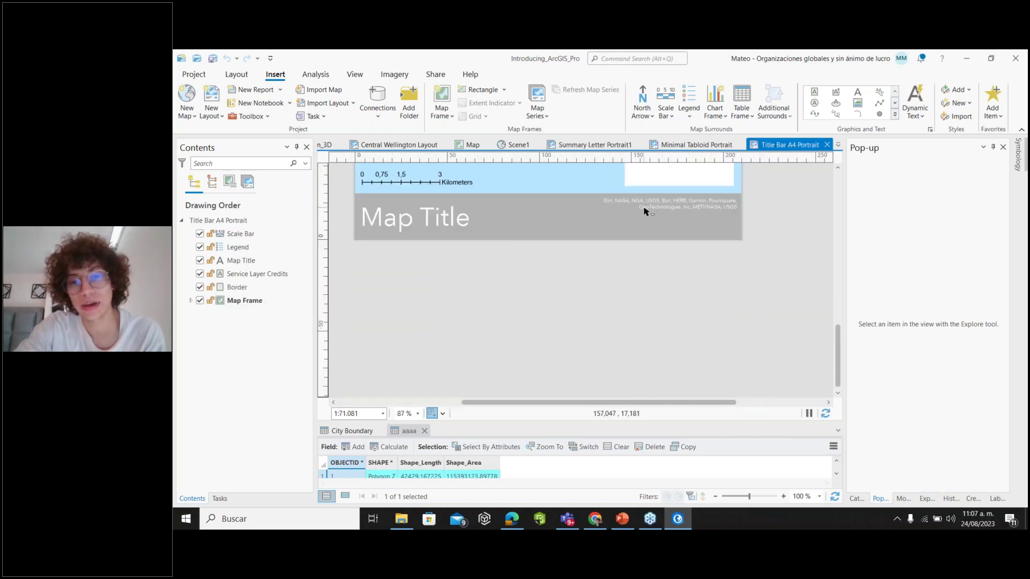
{"action": "scroll", "coordinate": [649, 214], "scroll_direction": "down", "scroll_amount": 6}
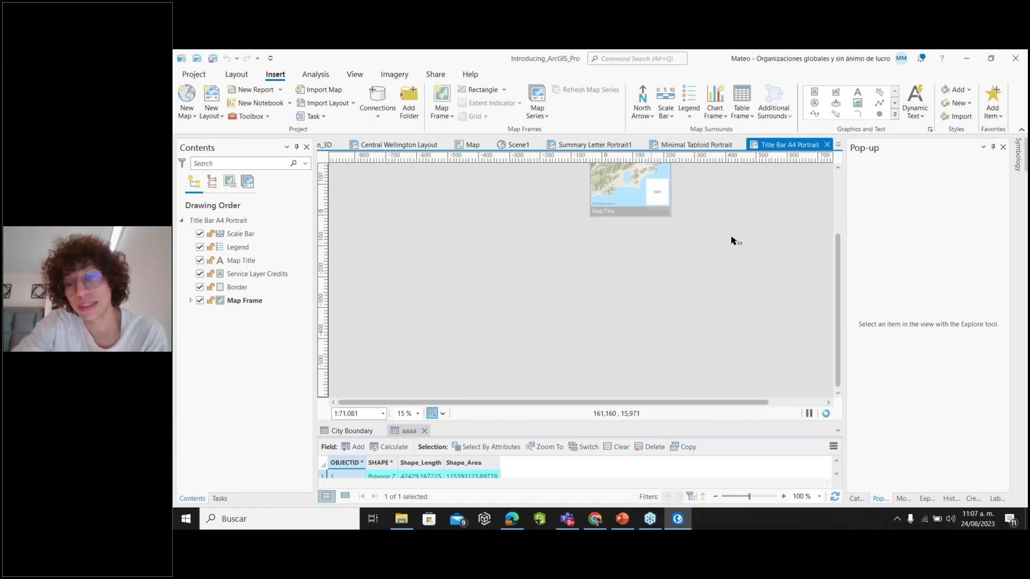
{"action": "scroll", "coordinate": [734, 241], "scroll_direction": "up", "scroll_amount": 2}
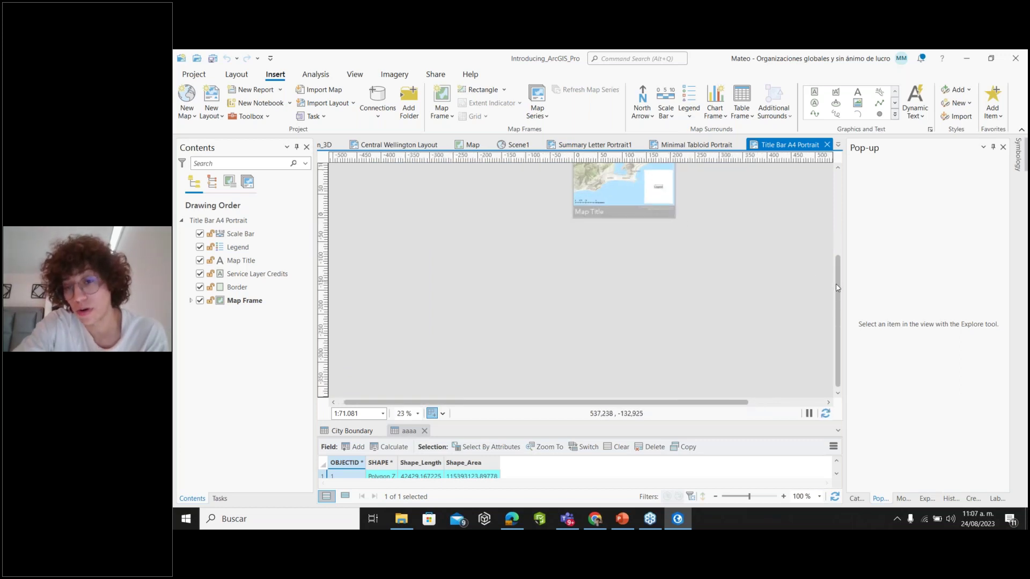
Close the Title Bar A4 Portrait and Minimal Tabloid Portrait layout views, leaving the Summary Letter Portrait layout active
{"action": "left_click", "coordinate": [838, 171]}
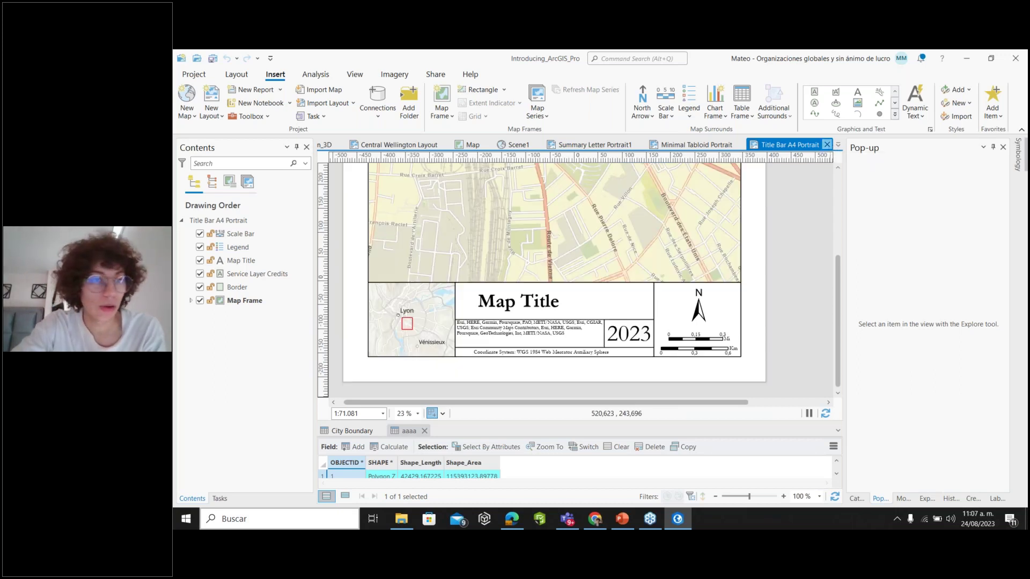
{"action": "left_click", "coordinate": [827, 145]}
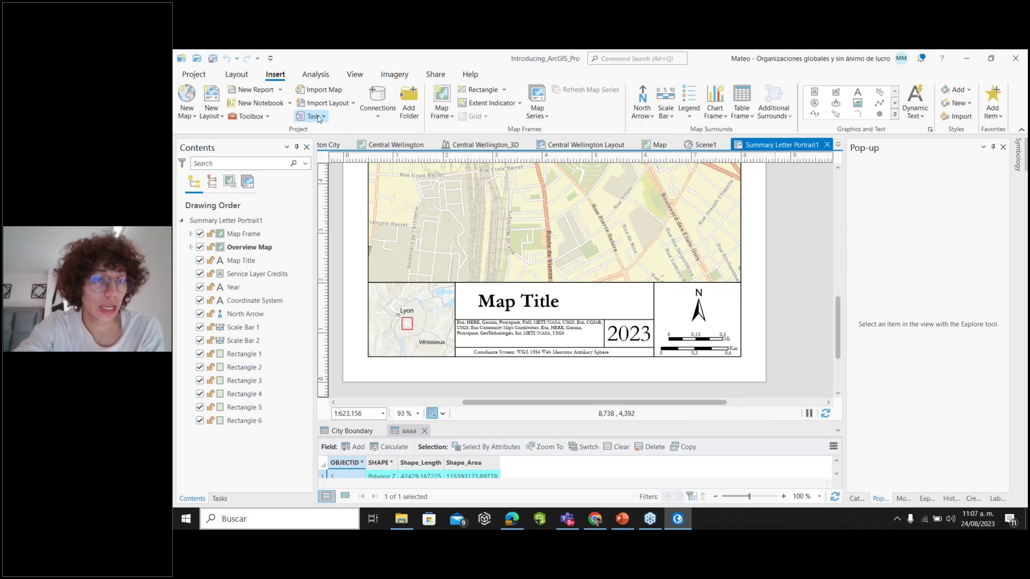
Review the options for creating or importing task items and the connection types that can be added to the project
{"action": "left_click", "coordinate": [323, 117]}
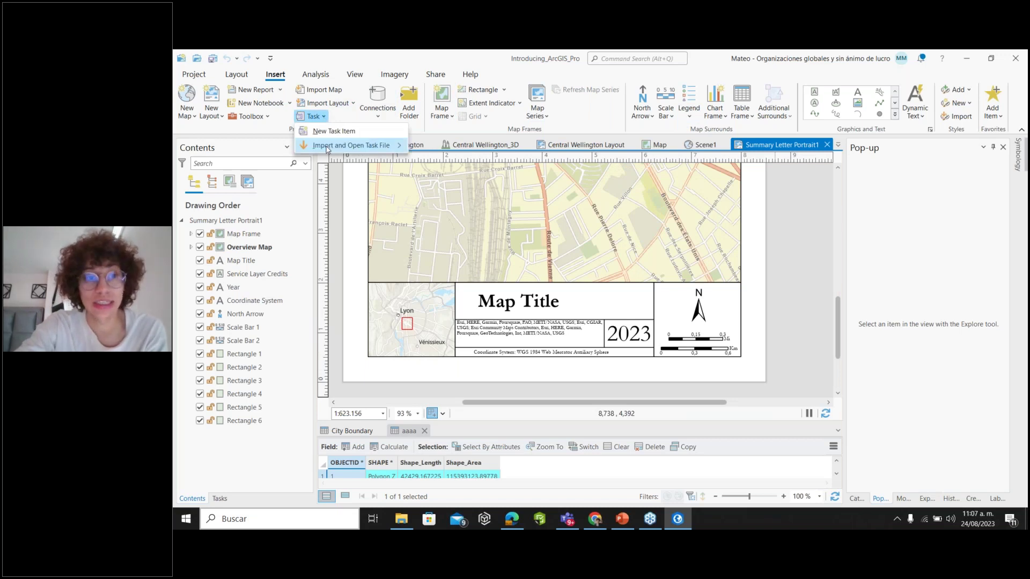
{"action": "mouse_move", "coordinate": [327, 146]}
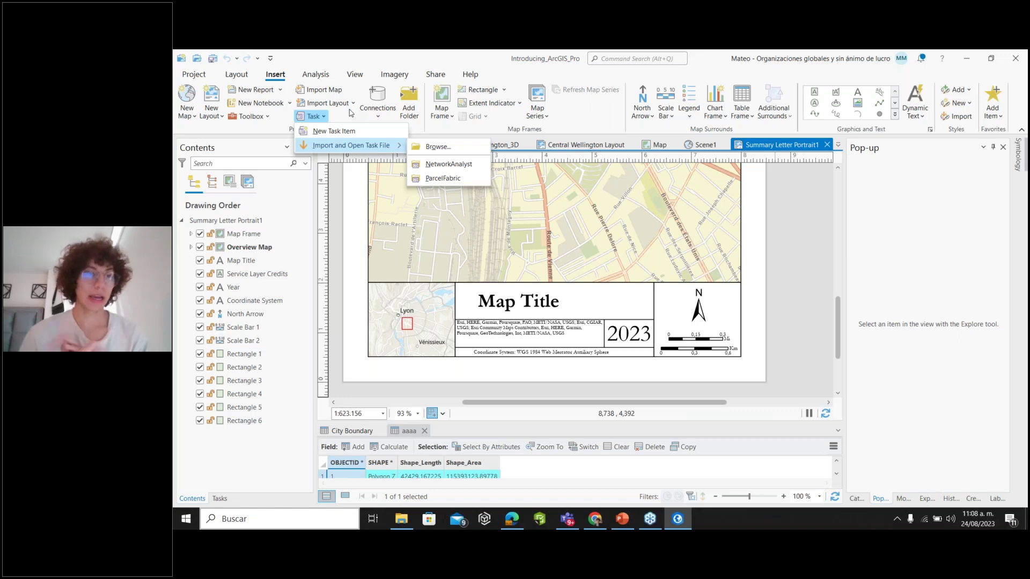
{"action": "left_click", "coordinate": [378, 109]}
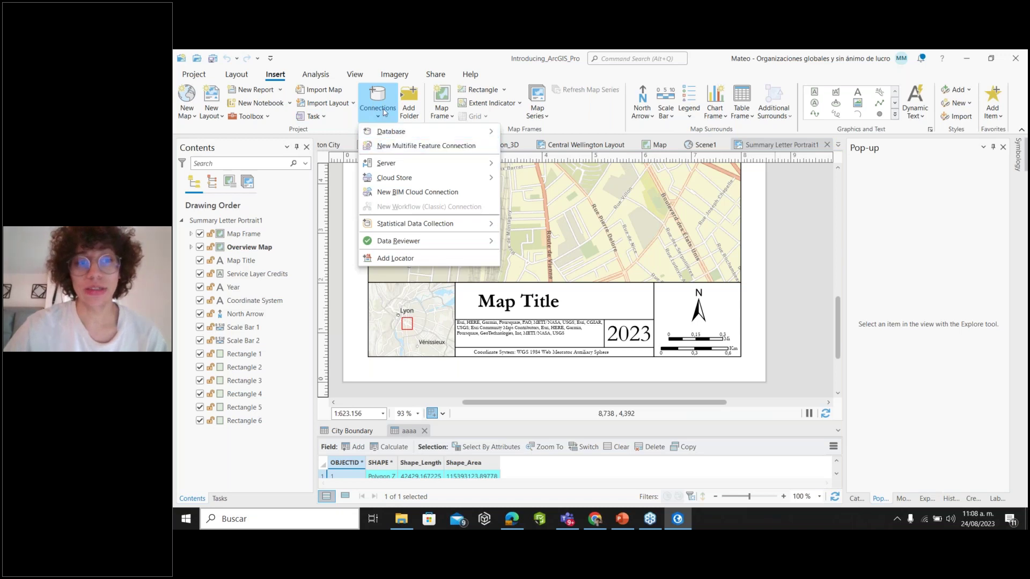
Add a folder connection to the Archivos FGDB folder in Descargas
{"action": "left_click", "coordinate": [411, 101]}
{"action": "left_click", "coordinate": [412, 101]}
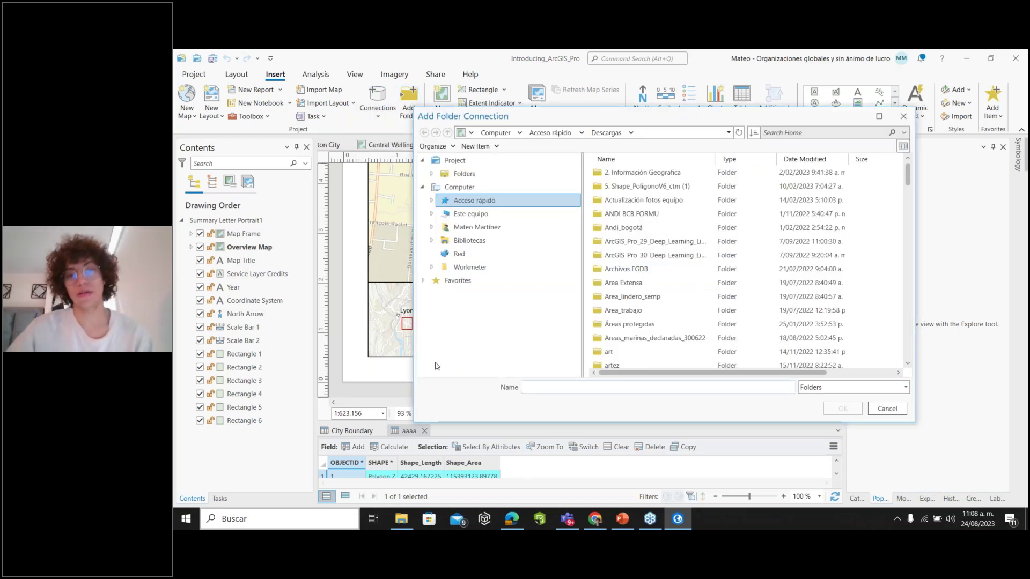
{"action": "left_click", "coordinate": [671, 268]}
{"action": "left_click", "coordinate": [837, 413]}
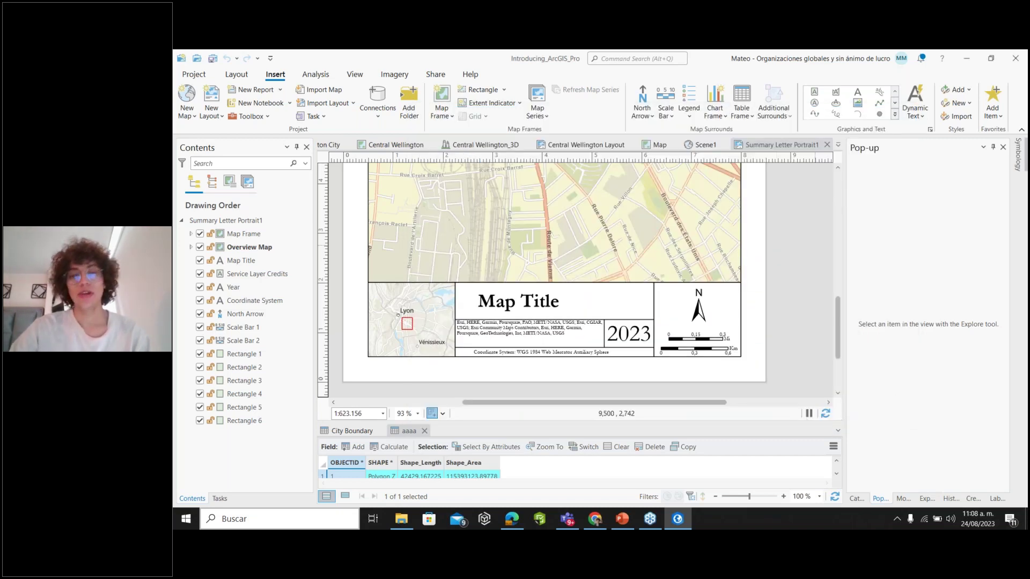
Browse the project's catalog contents and locate the Archivos FGDB folder connection
{"action": "left_click", "coordinate": [857, 499]}
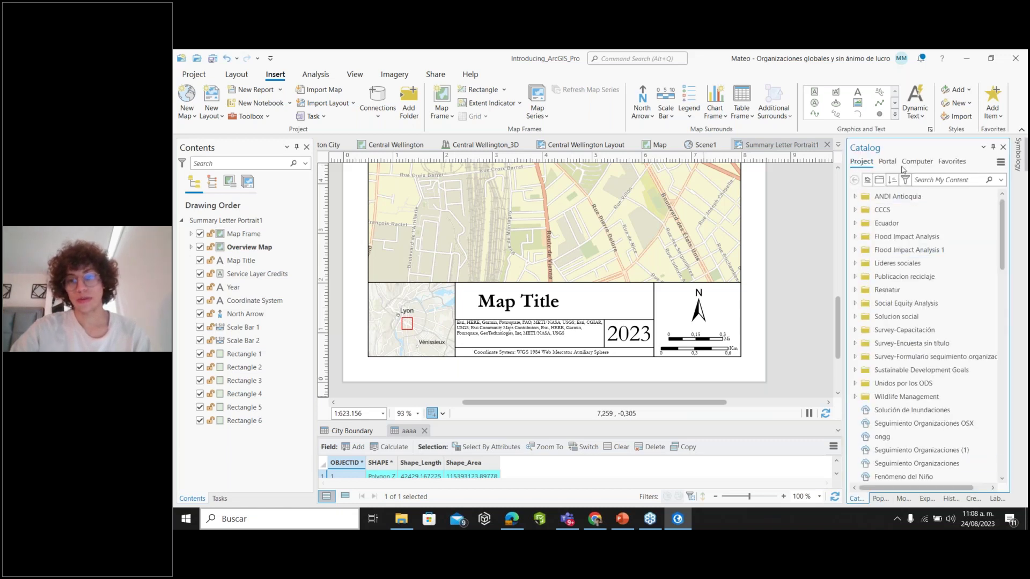
{"action": "left_click", "coordinate": [863, 162]}
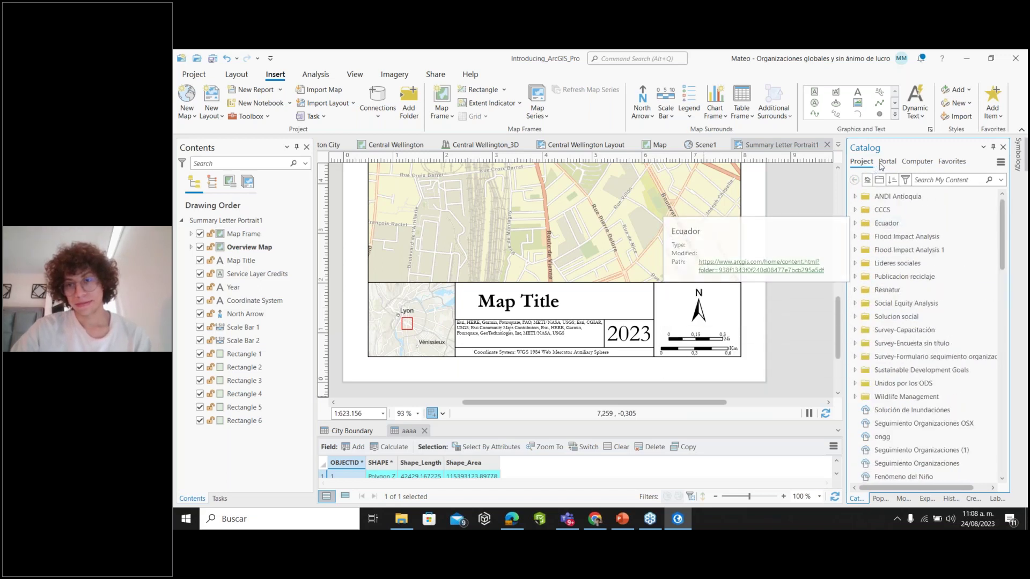
{"action": "left_click", "coordinate": [883, 164]}
{"action": "left_click", "coordinate": [861, 162]}
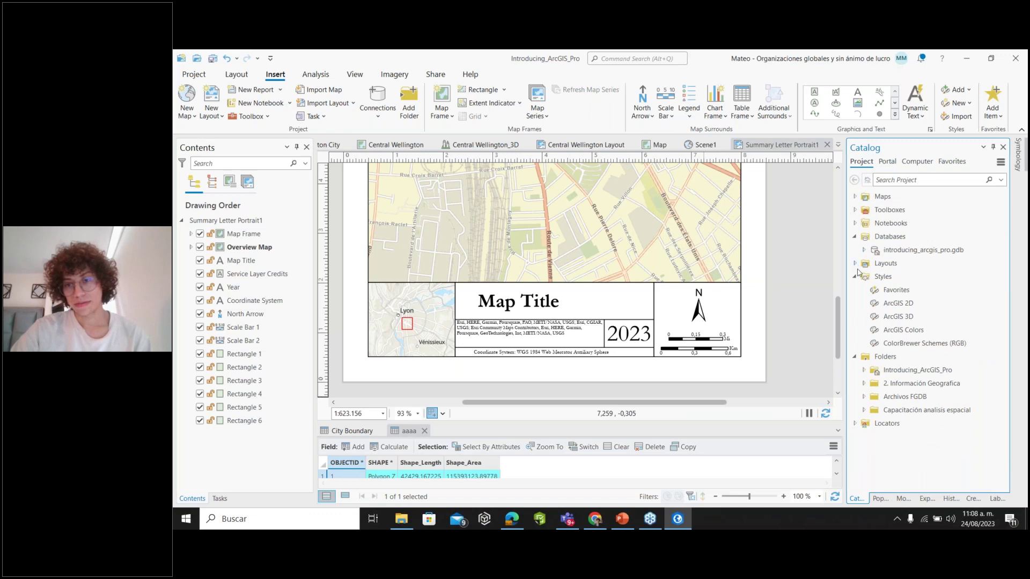
{"action": "left_click", "coordinate": [893, 370]}
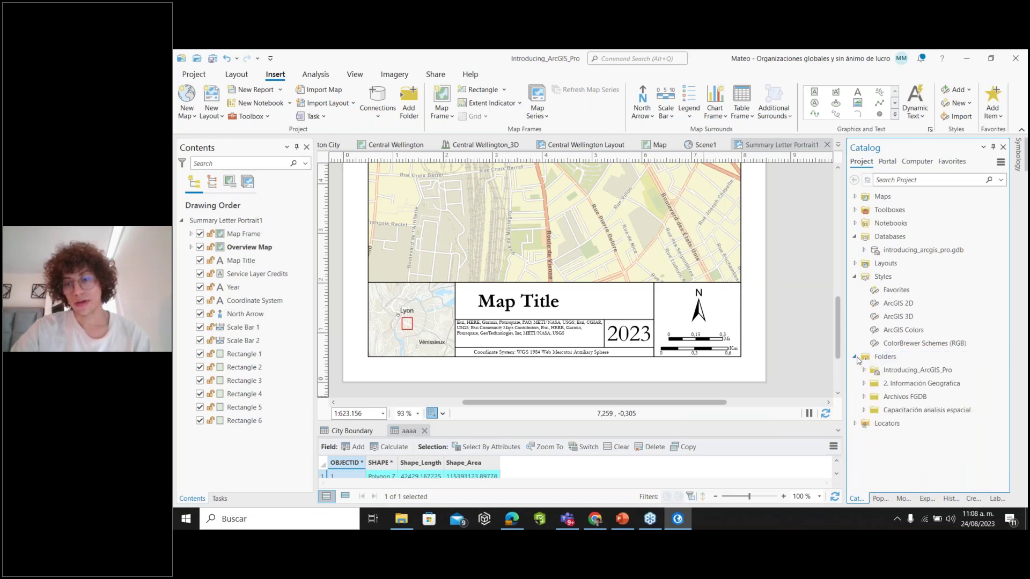
{"action": "left_click", "coordinate": [905, 397]}
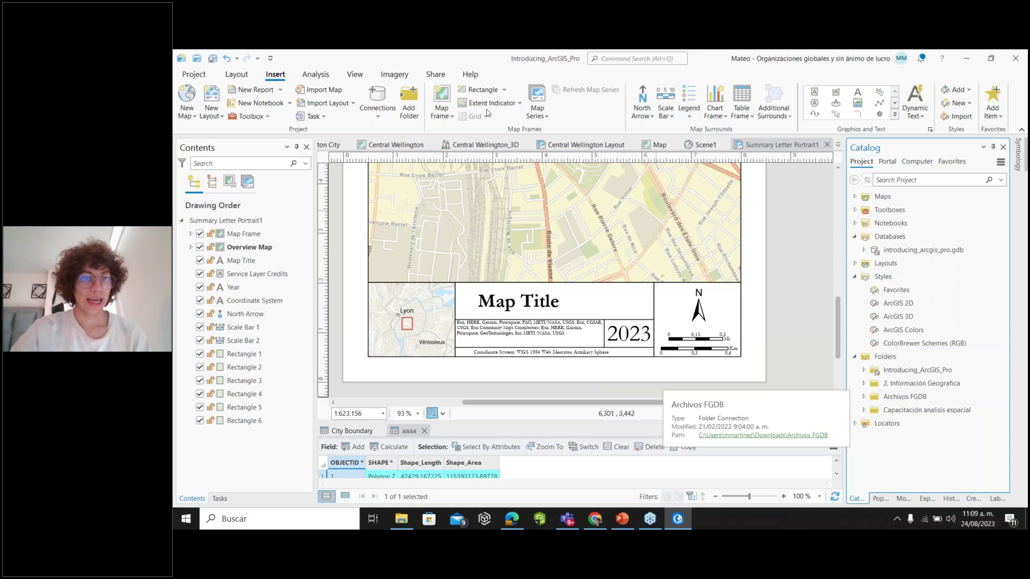
Review the layout's map frame choices and compare the insert options offered for the Summary Letter Portrait layout, Map, Scene1 and Central Wellington
{"action": "left_click", "coordinate": [441, 112]}
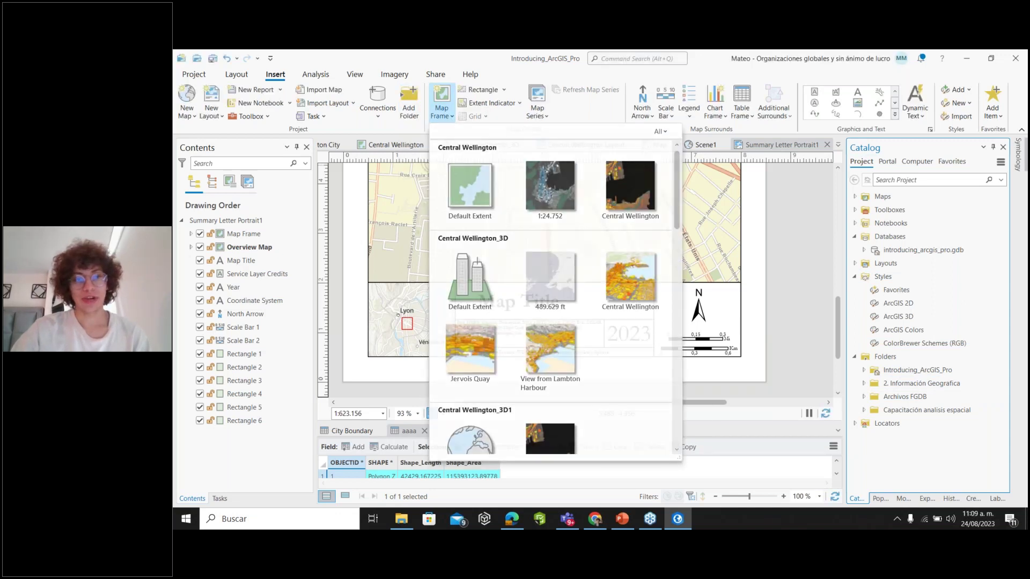
{"action": "key", "text": "Escape"}
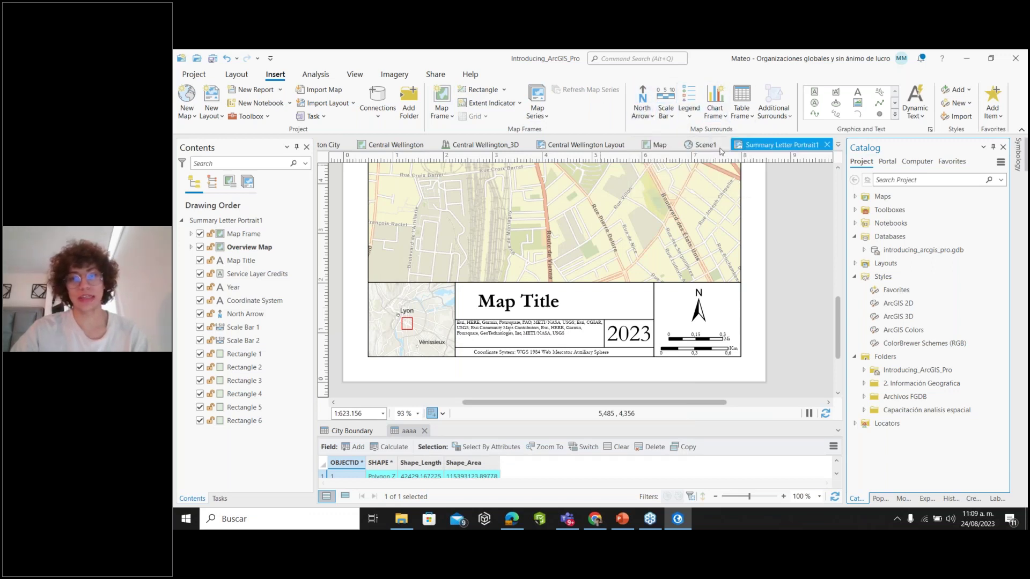
{"action": "left_click", "coordinate": [659, 146]}
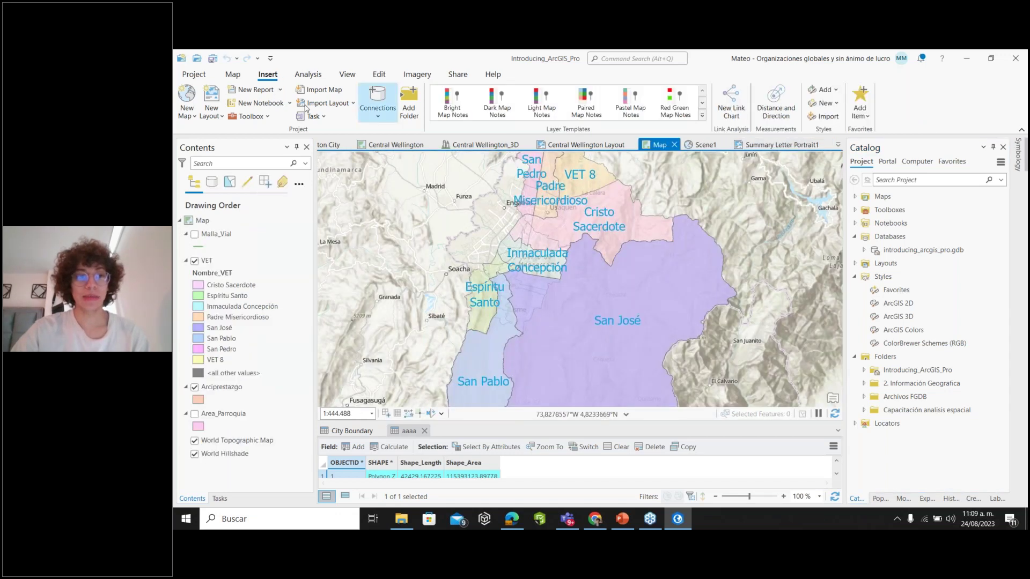
{"action": "left_click", "coordinate": [761, 145]}
{"action": "left_click", "coordinate": [703, 145]}
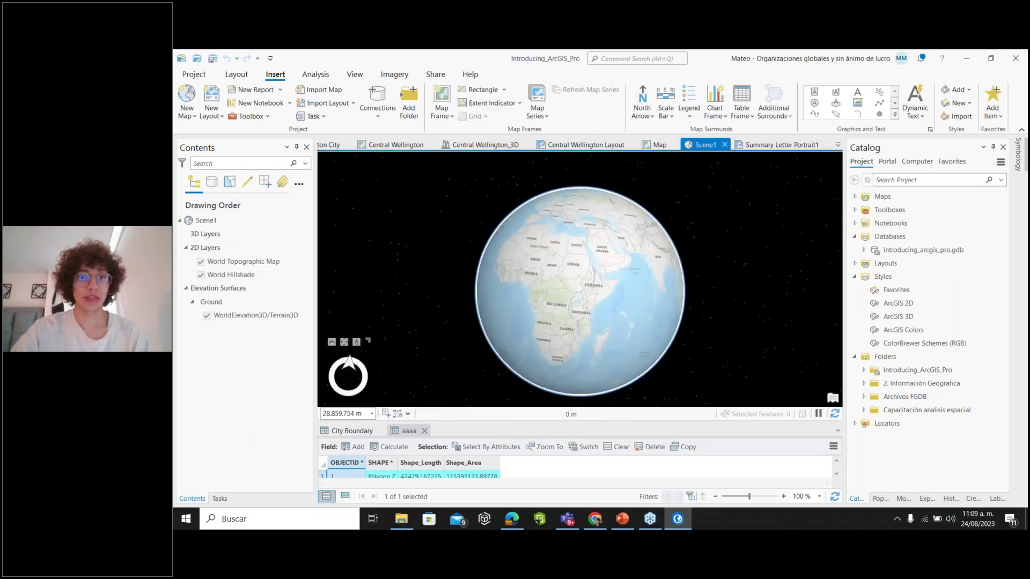
{"action": "left_click", "coordinate": [657, 144]}
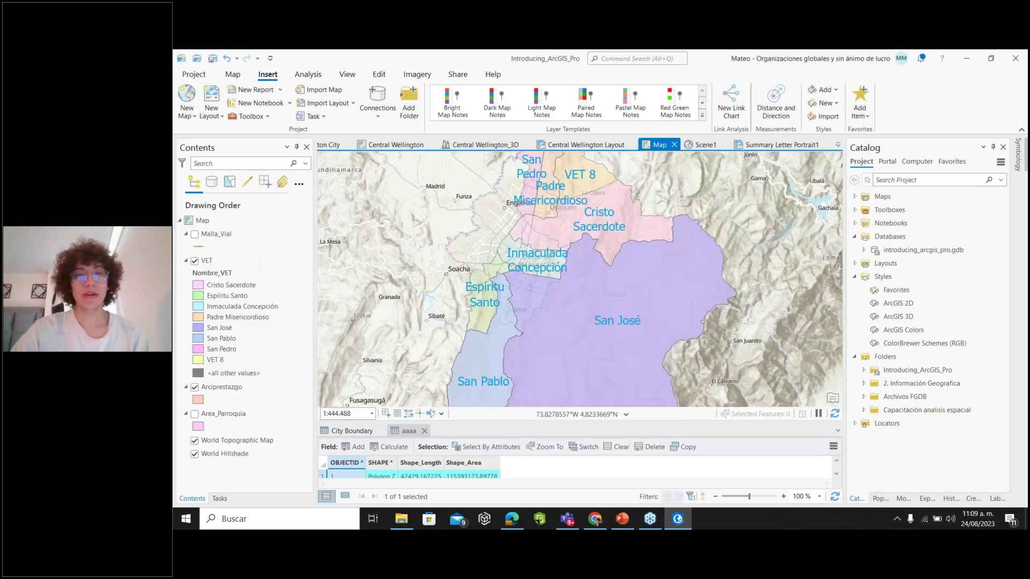
{"action": "left_click", "coordinate": [778, 145]}
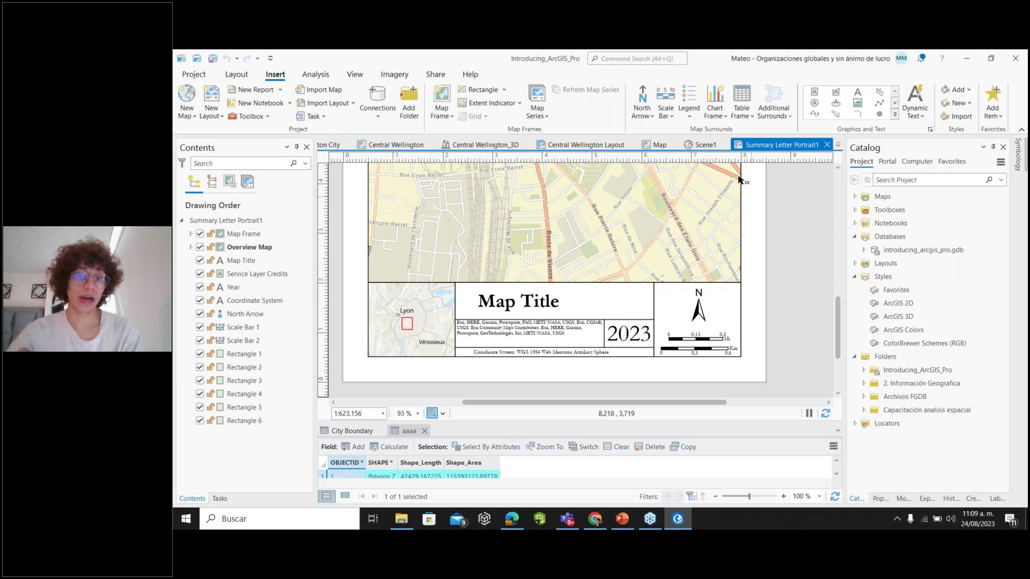
{"action": "left_click", "coordinate": [657, 142]}
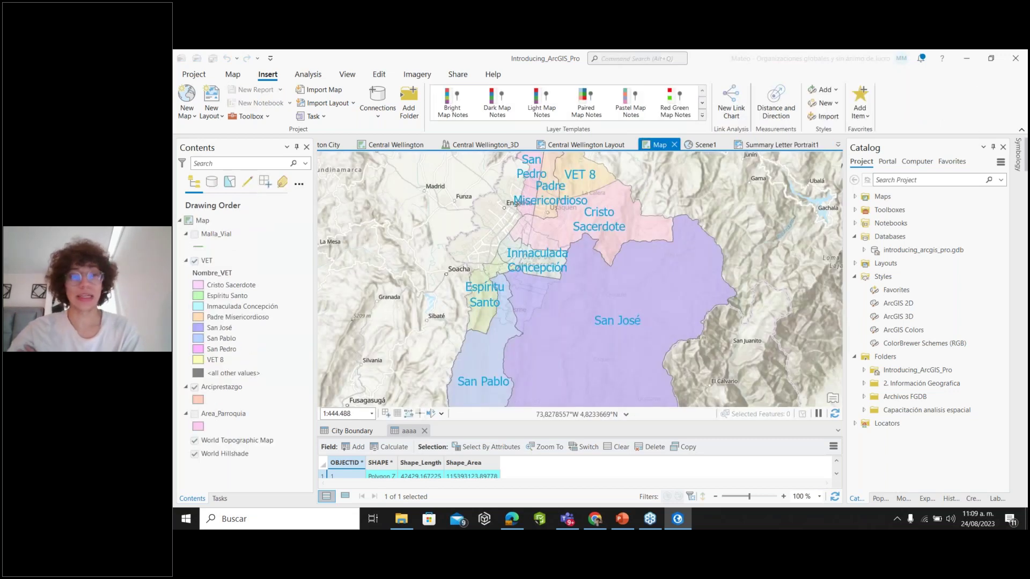
{"action": "left_click", "coordinate": [396, 145]}
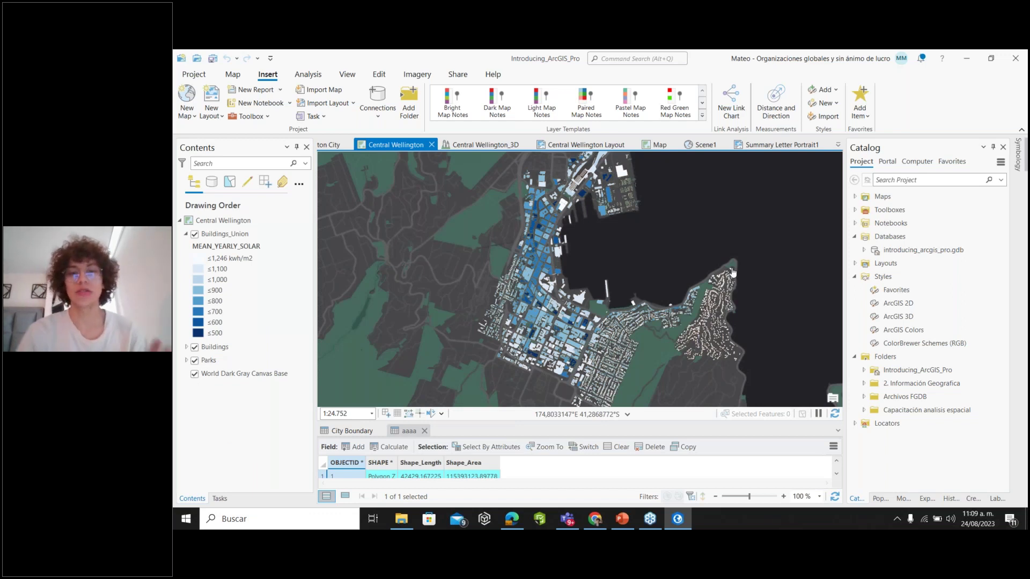
{"action": "left_click", "coordinate": [789, 145]}
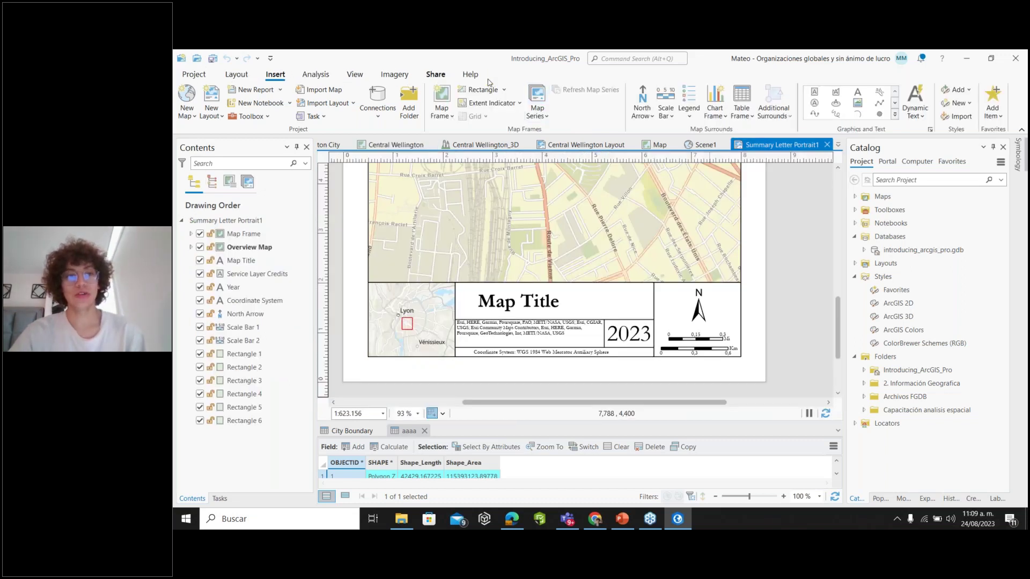
{"action": "left_click", "coordinate": [413, 145]}
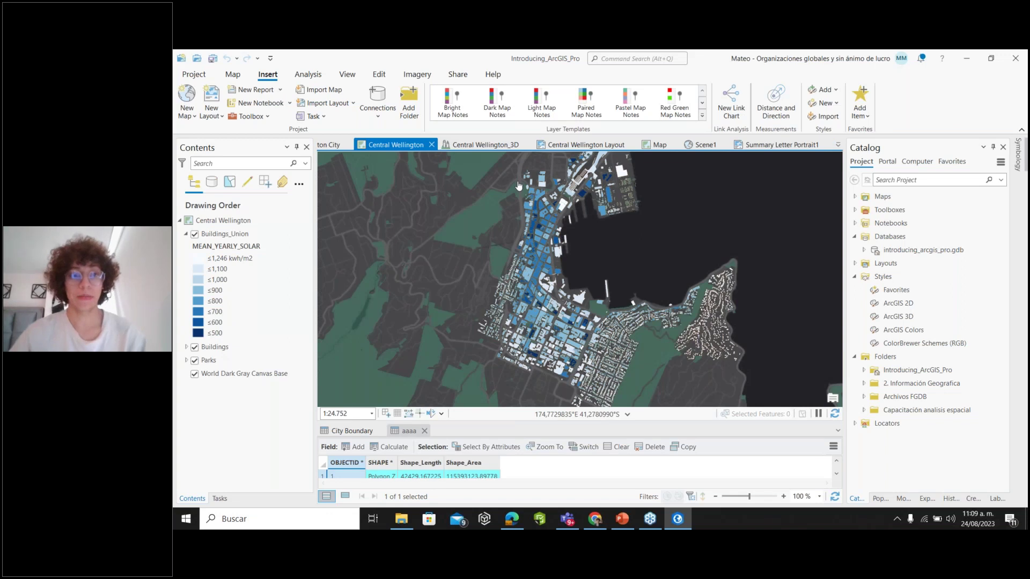
Open the geoprocessing tools for the Central Wellington map and review the ready-to-use Elevation and Hydrology tools
{"action": "left_click", "coordinate": [297, 76]}
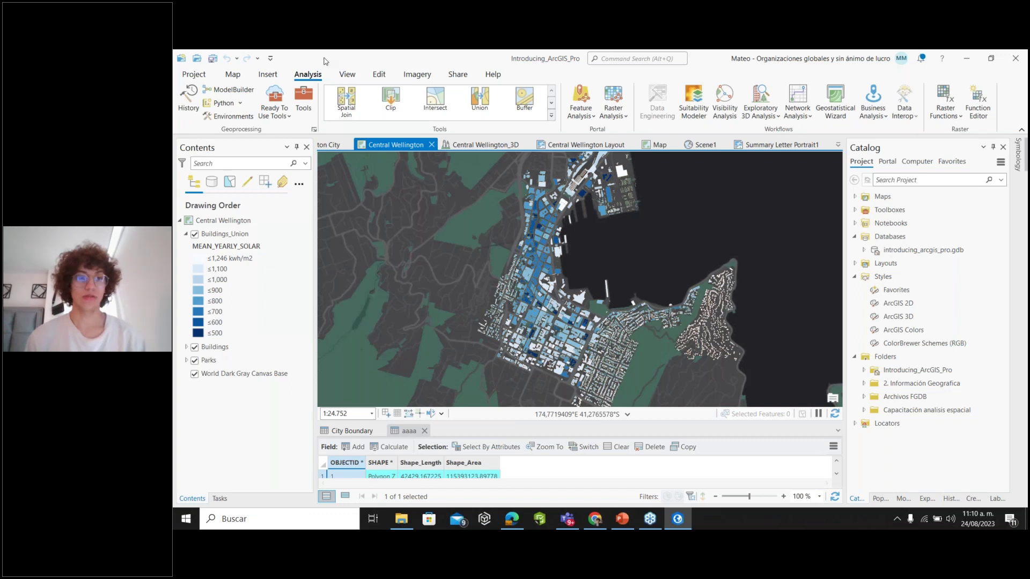
{"action": "left_click", "coordinate": [310, 97]}
{"action": "left_click", "coordinate": [286, 117]}
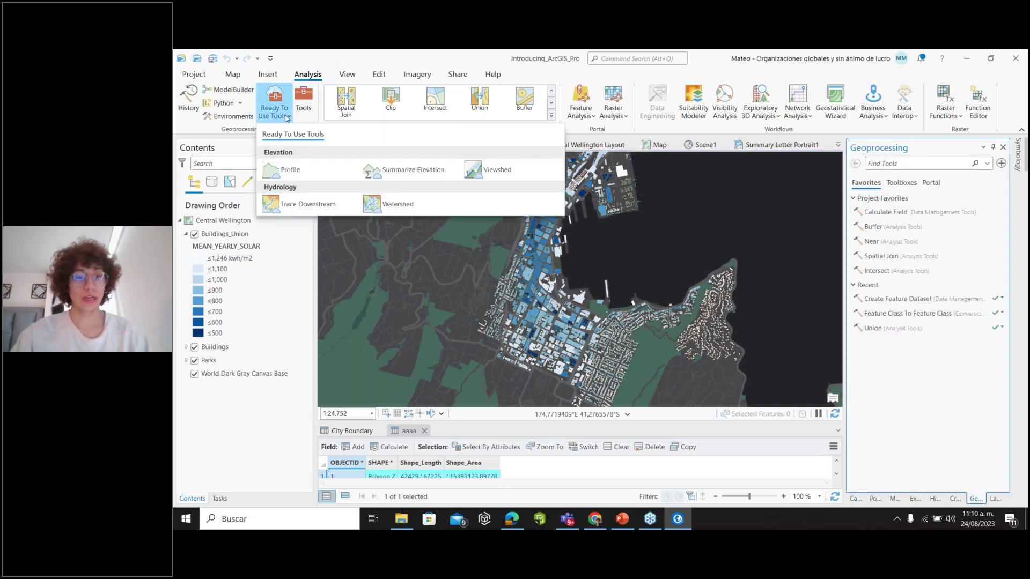
{"action": "left_click", "coordinate": [286, 117]}
{"action": "left_click", "coordinate": [286, 117]}
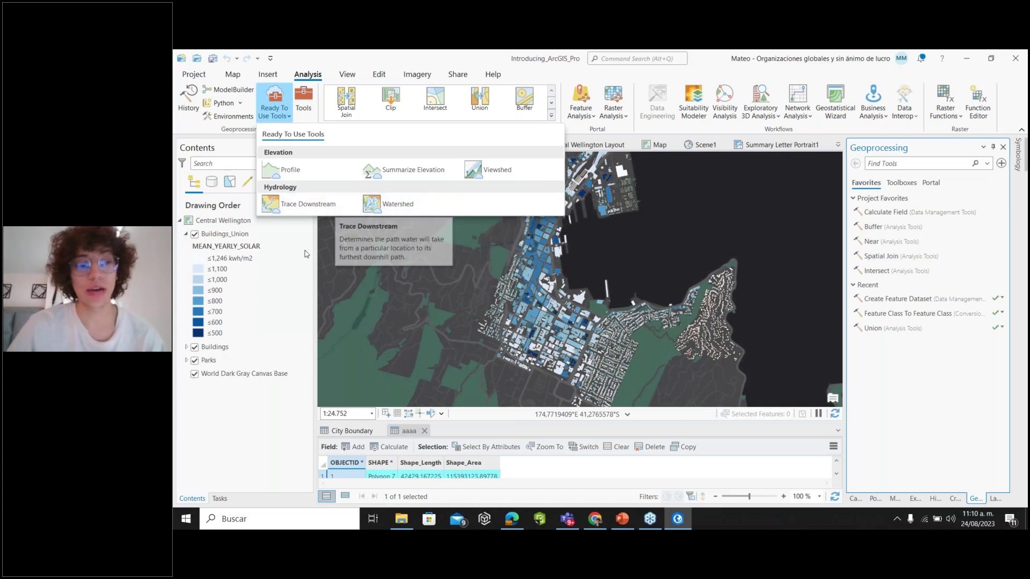
{"action": "left_click", "coordinate": [285, 117]}
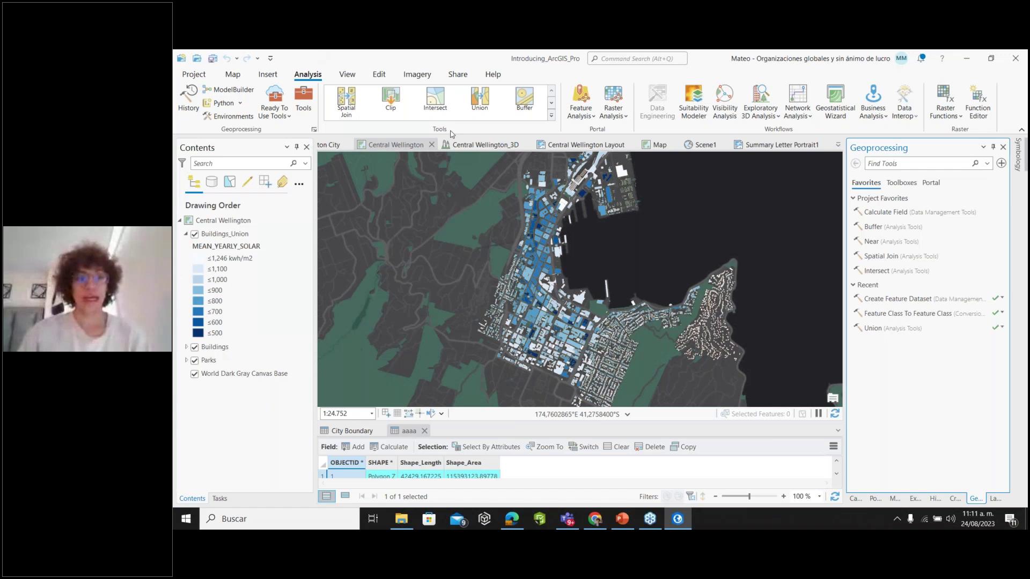
Review the full gallery of analysis tools, from Overlay Data and Determine Proximity through Manage Data
{"action": "left_click", "coordinate": [551, 116]}
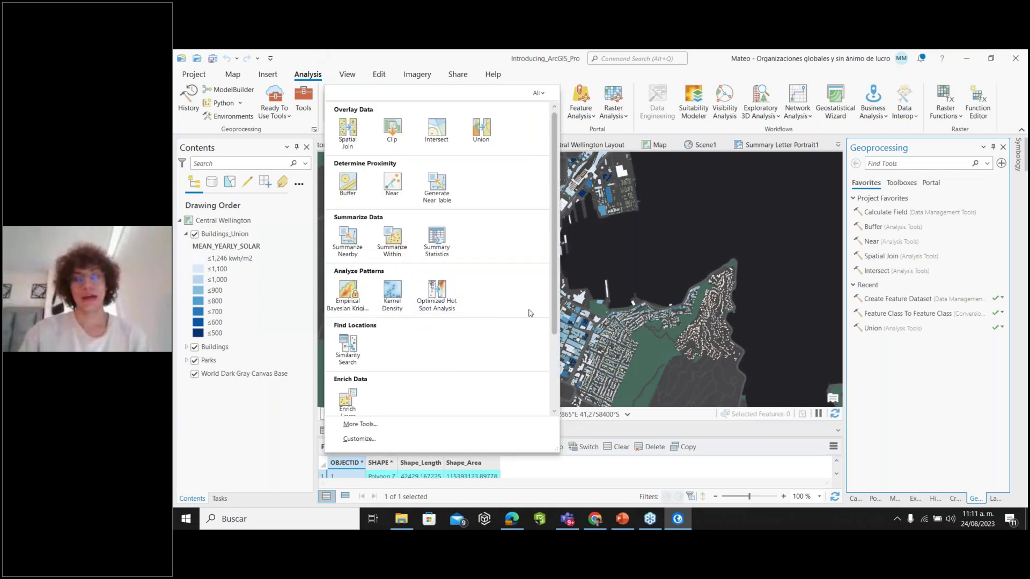
{"action": "scroll", "coordinate": [530, 308], "scroll_direction": "down", "scroll_amount": 1}
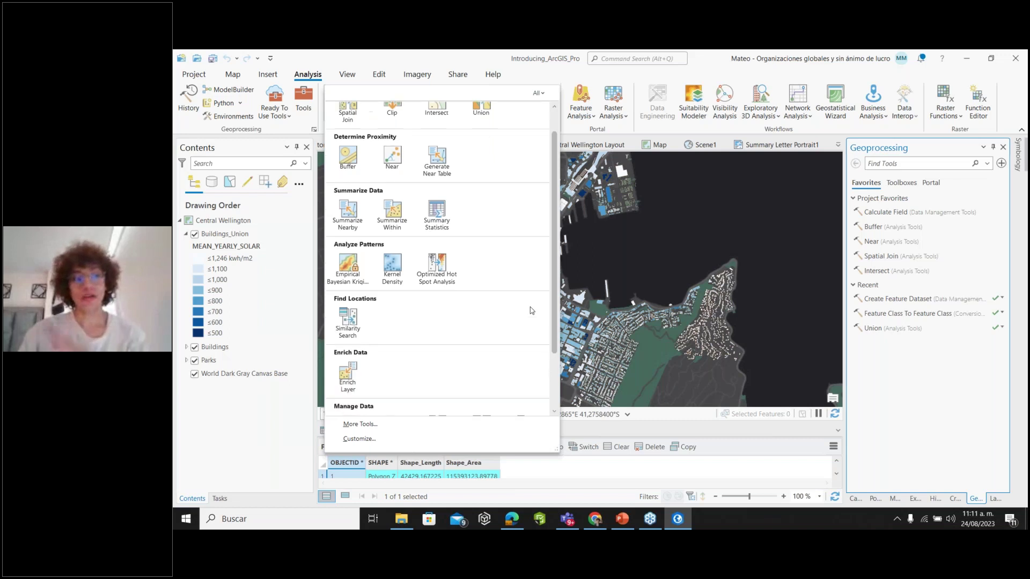
{"action": "scroll", "coordinate": [530, 308], "scroll_direction": "down", "scroll_amount": 2}
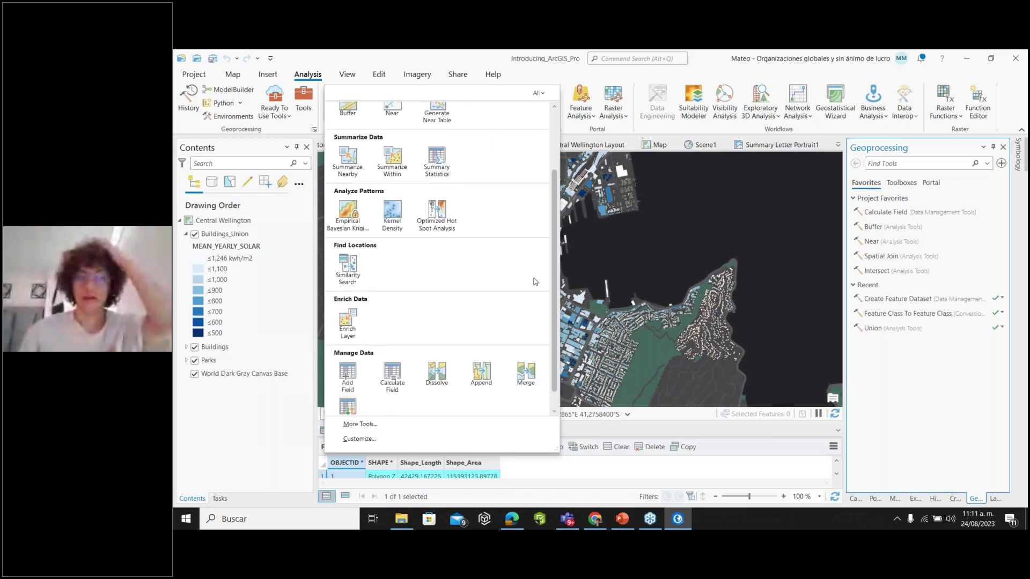
{"action": "scroll", "coordinate": [535, 281], "scroll_direction": "down", "scroll_amount": 1}
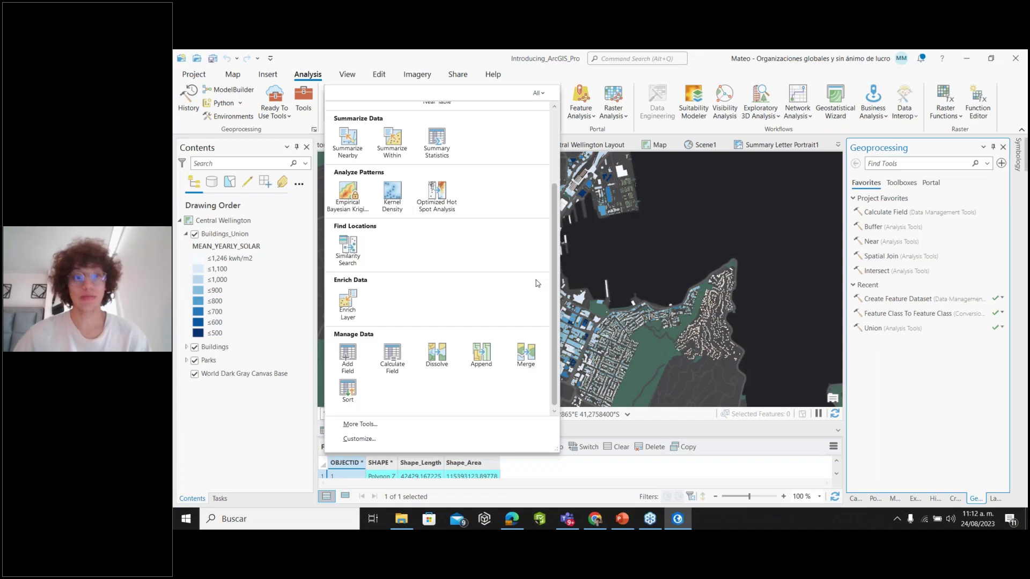
{"action": "scroll", "coordinate": [542, 284], "scroll_direction": "up", "scroll_amount": 1}
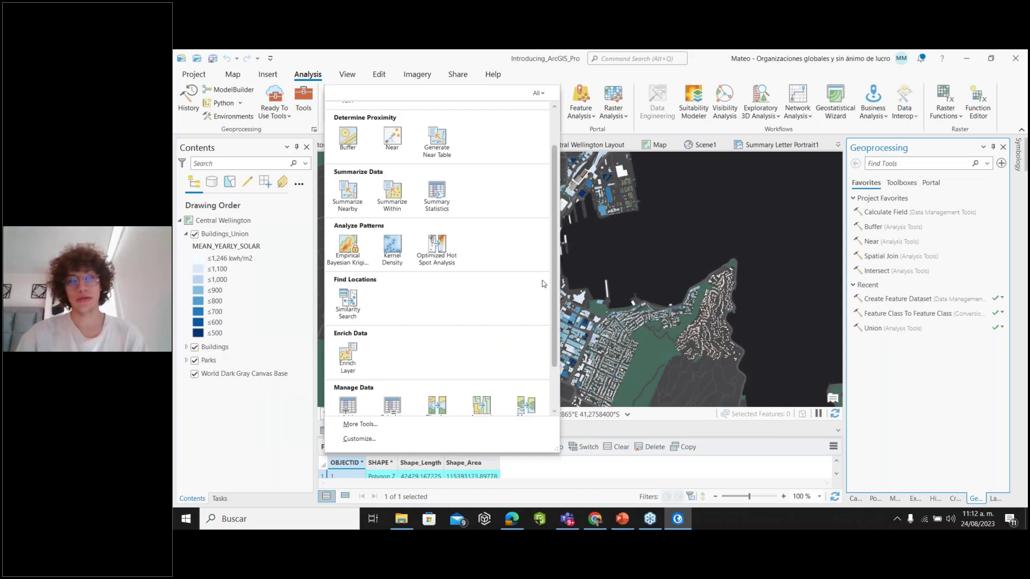
{"action": "scroll", "coordinate": [542, 284], "scroll_direction": "up", "scroll_amount": 3}
{"action": "left_click", "coordinate": [561, 75]}
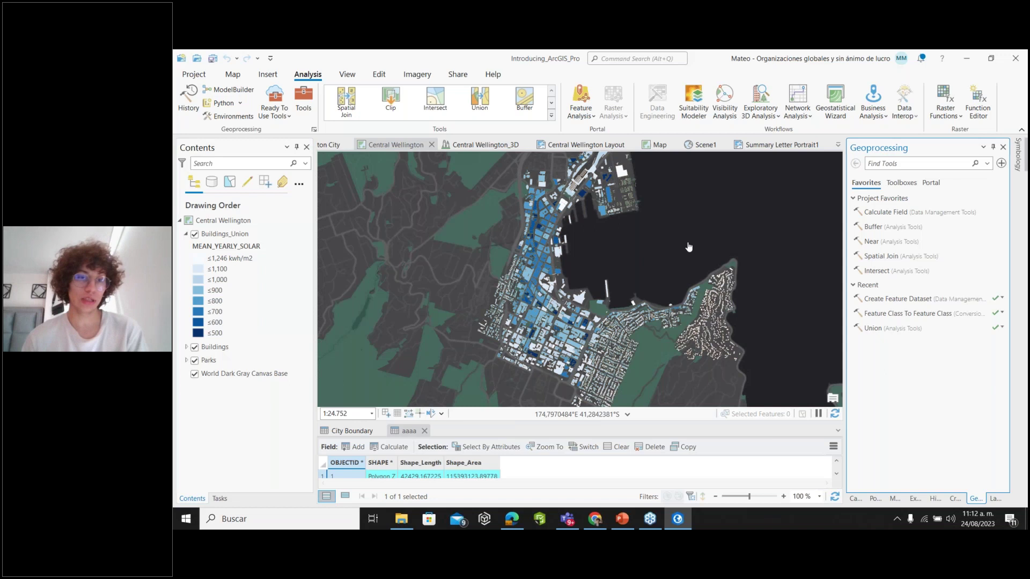
Dock the Geoprocessing pane between the Contents and the map, and return it to the map's opposite side
{"action": "left_click", "coordinate": [358, 74]}
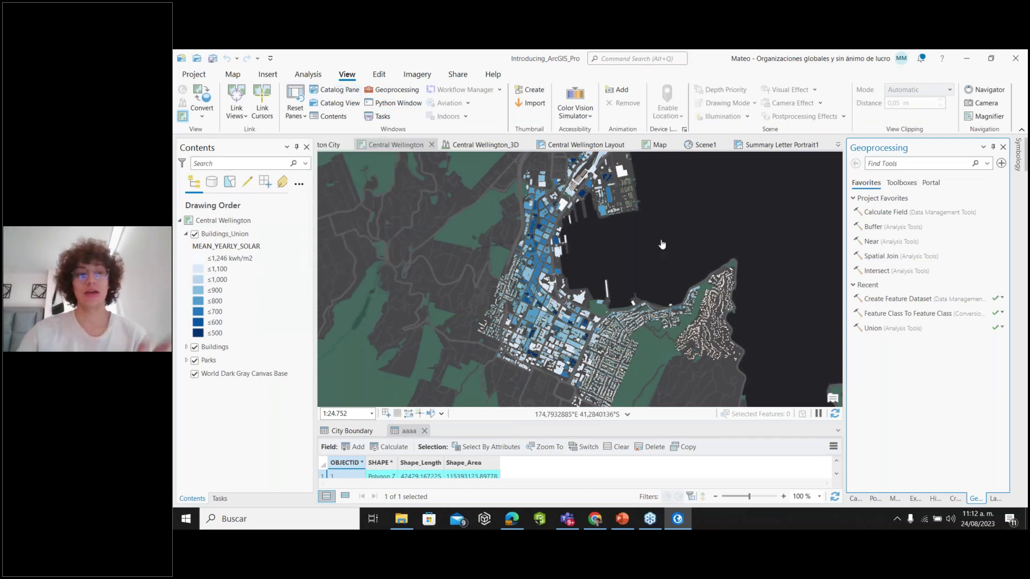
{"action": "left_click_drag", "start_coordinate": [918, 163], "coordinate": [552, 277]}
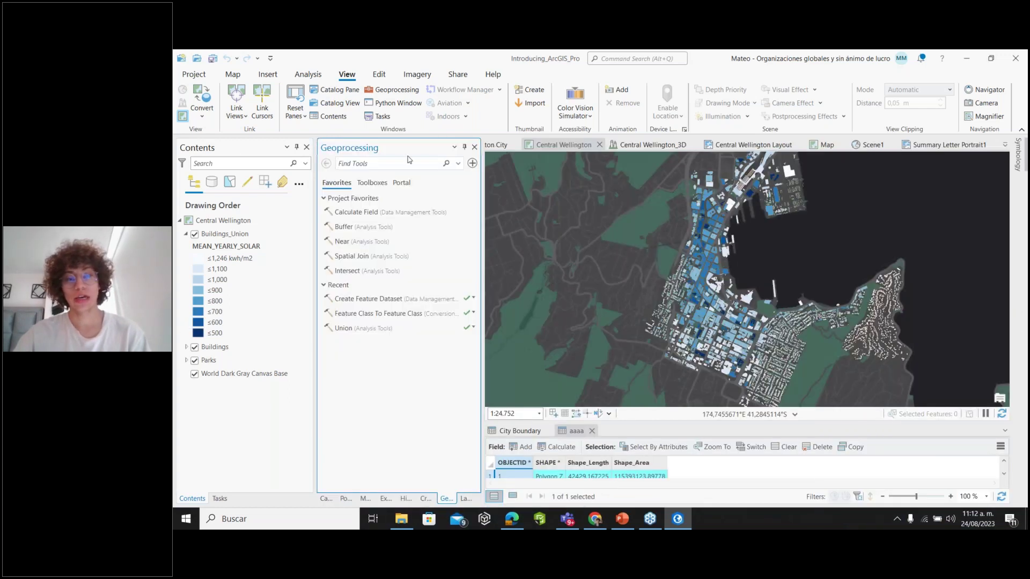
{"action": "left_click_drag", "start_coordinate": [409, 159], "coordinate": [1011, 325]}
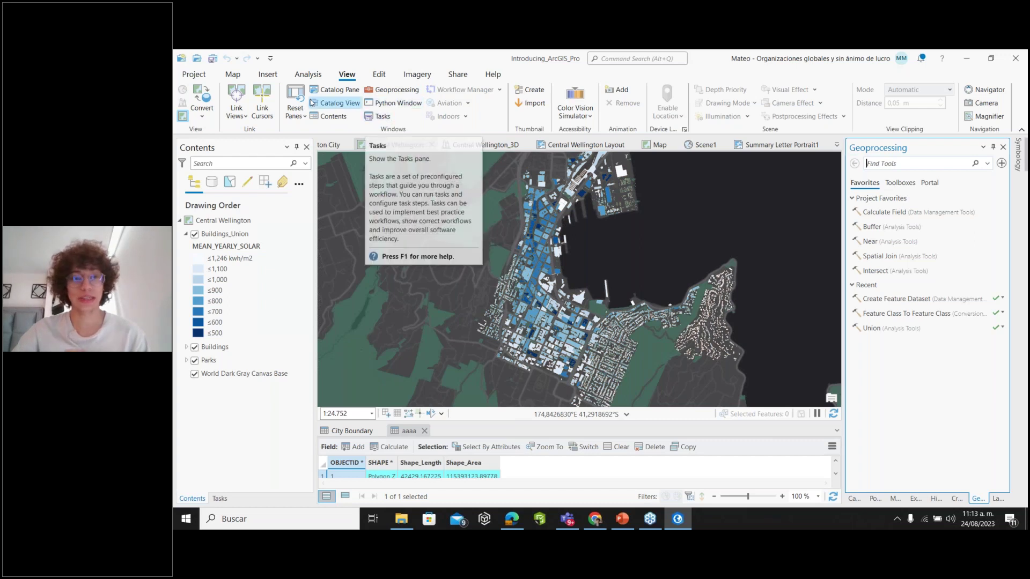
Simulate Protanopia (red-blind) color vision on the Central Wellington map
{"action": "left_click", "coordinate": [576, 117]}
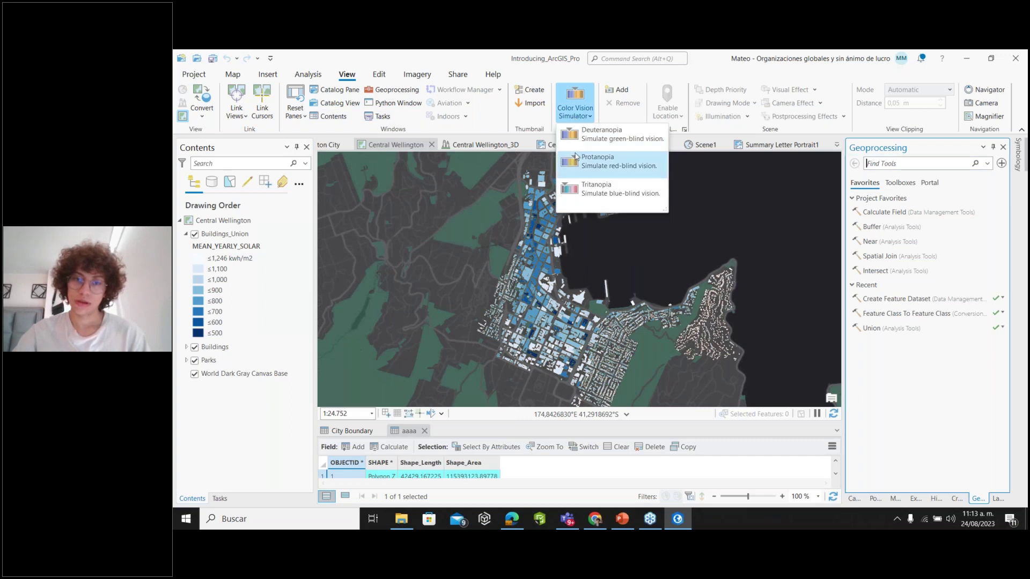
{"action": "left_click", "coordinate": [577, 162]}
{"action": "left_click", "coordinate": [578, 116]}
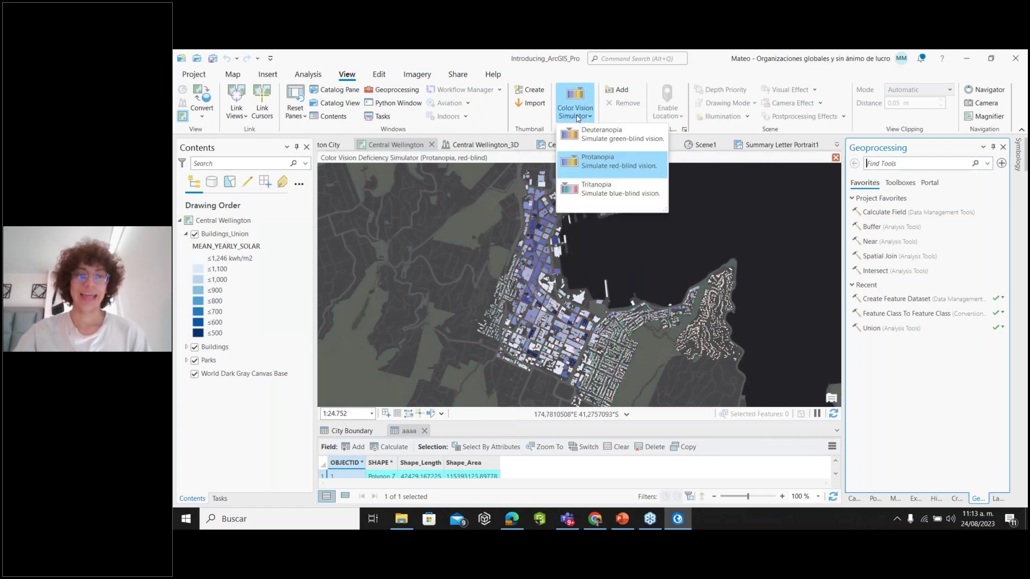
{"action": "left_click", "coordinate": [577, 117]}
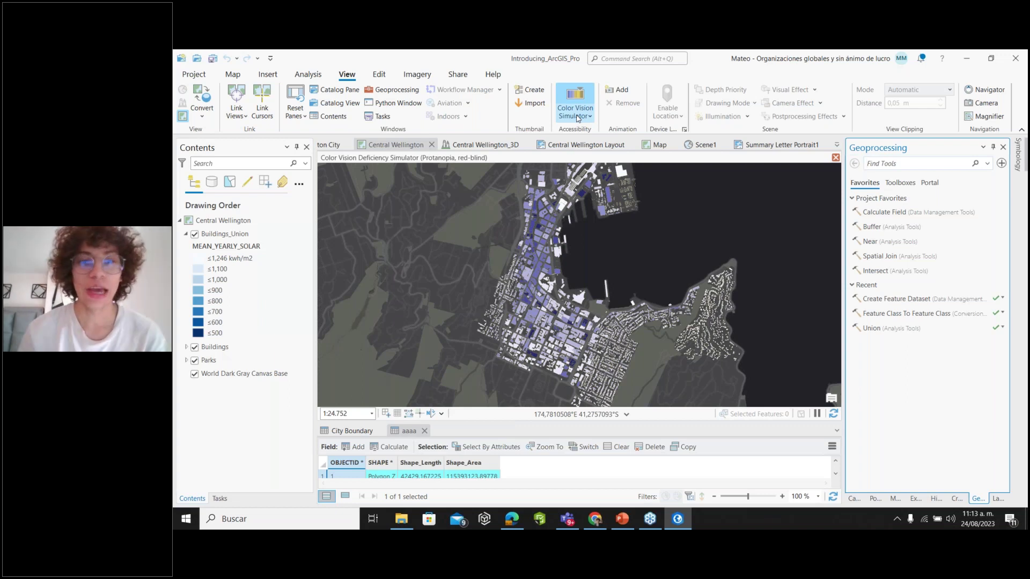
Switch the map's color vision simulation from Protanopia to Tritanopia and through the other deficiency types for comparison
{"action": "left_click", "coordinate": [577, 117]}
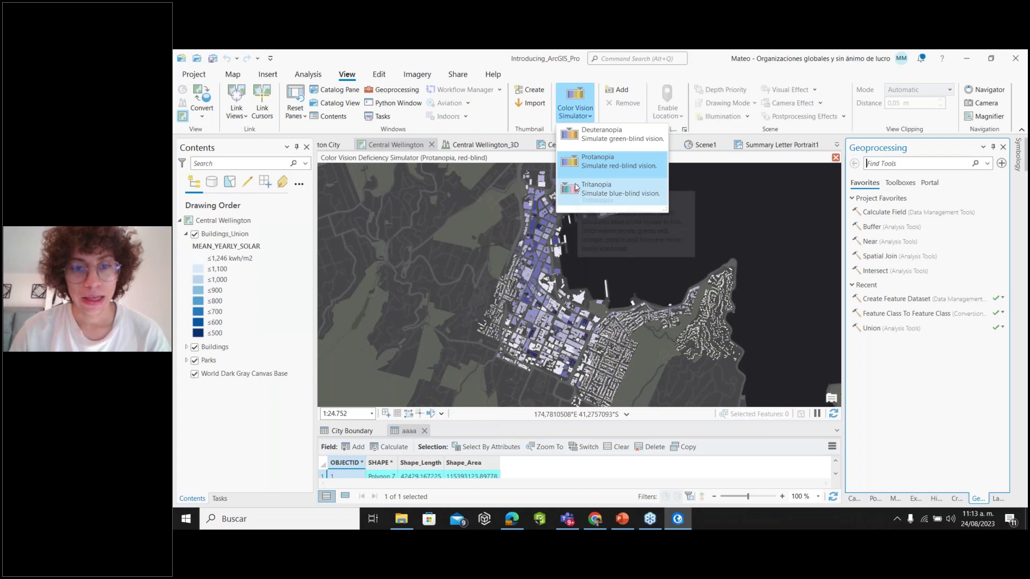
{"action": "left_click", "coordinate": [575, 187]}
{"action": "left_click", "coordinate": [577, 112]}
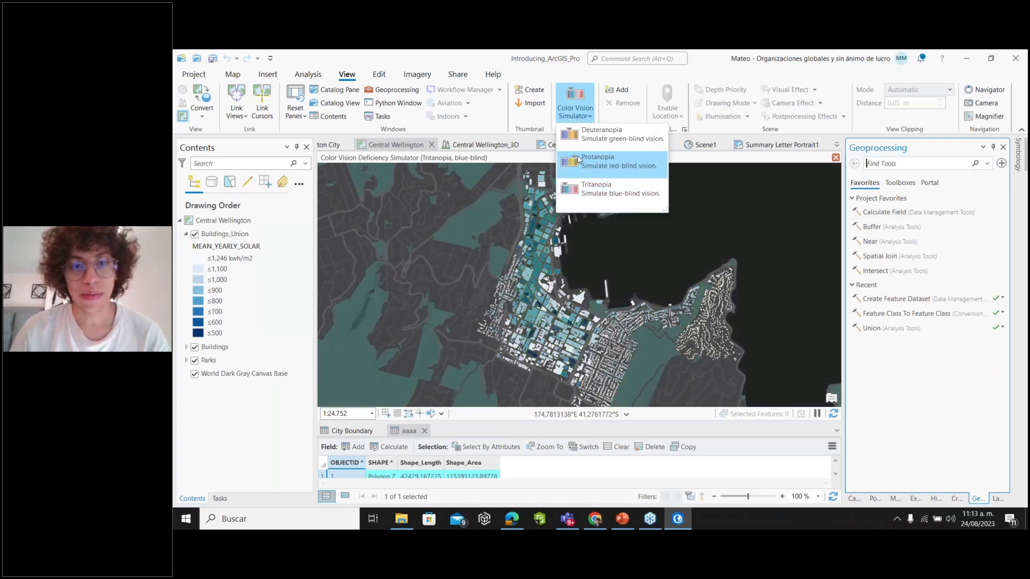
{"action": "left_click", "coordinate": [578, 160]}
{"action": "left_click", "coordinate": [581, 112]}
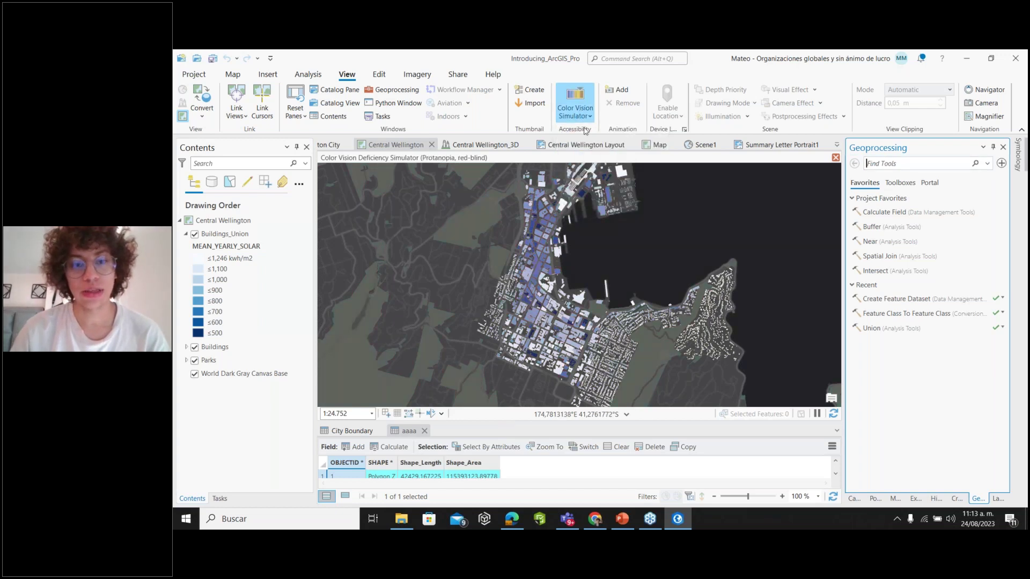
{"action": "left_click", "coordinate": [580, 114]}
{"action": "left_click", "coordinate": [611, 189]}
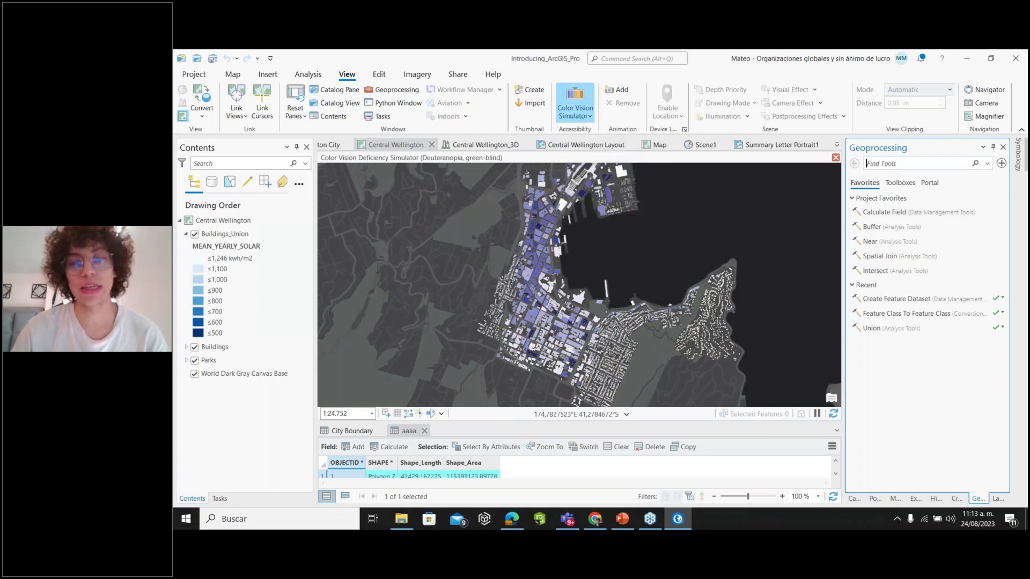
Return the map's simulation from Tritanopia to Protanopia to compare blue-blind and red-blind colors
{"action": "left_click", "coordinate": [576, 111]}
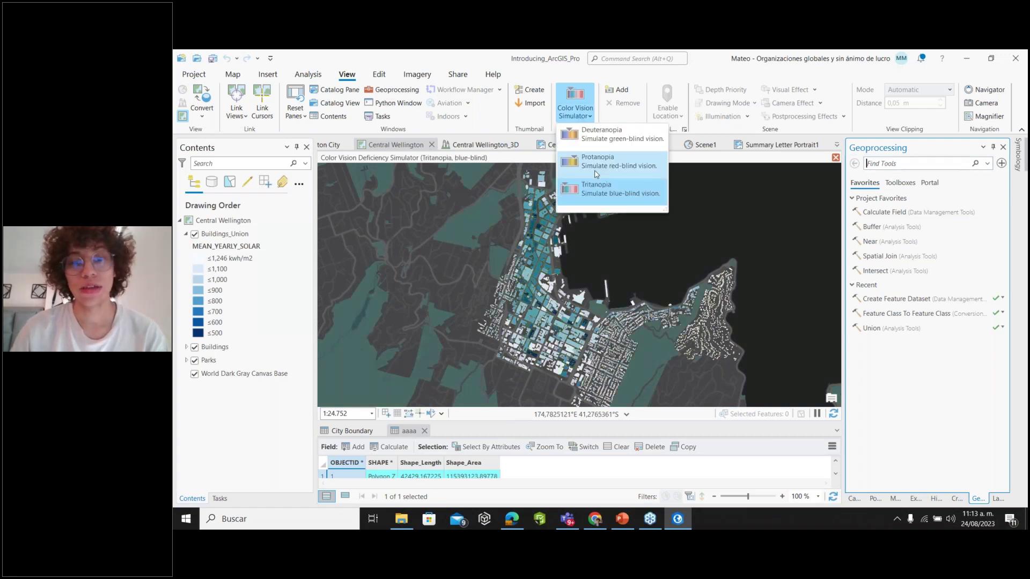
{"action": "left_click", "coordinate": [580, 113]}
{"action": "left_click", "coordinate": [580, 113]}
{"action": "left_click", "coordinate": [581, 112]}
{"action": "left_click", "coordinate": [581, 112]}
{"action": "left_click", "coordinate": [597, 161]}
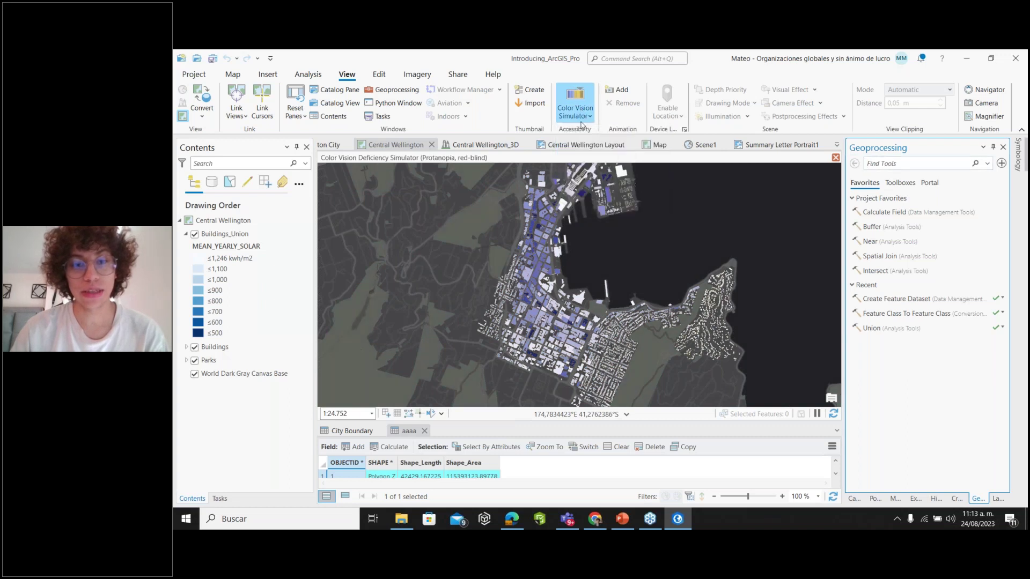
Set the Central Wellington map's color vision simulation to Deuteranopia (green-blind)
{"action": "left_click", "coordinate": [575, 112]}
{"action": "left_click", "coordinate": [575, 113]}
{"action": "left_click", "coordinate": [575, 112]}
{"action": "left_click", "coordinate": [575, 113]}
{"action": "left_click", "coordinate": [586, 141]}
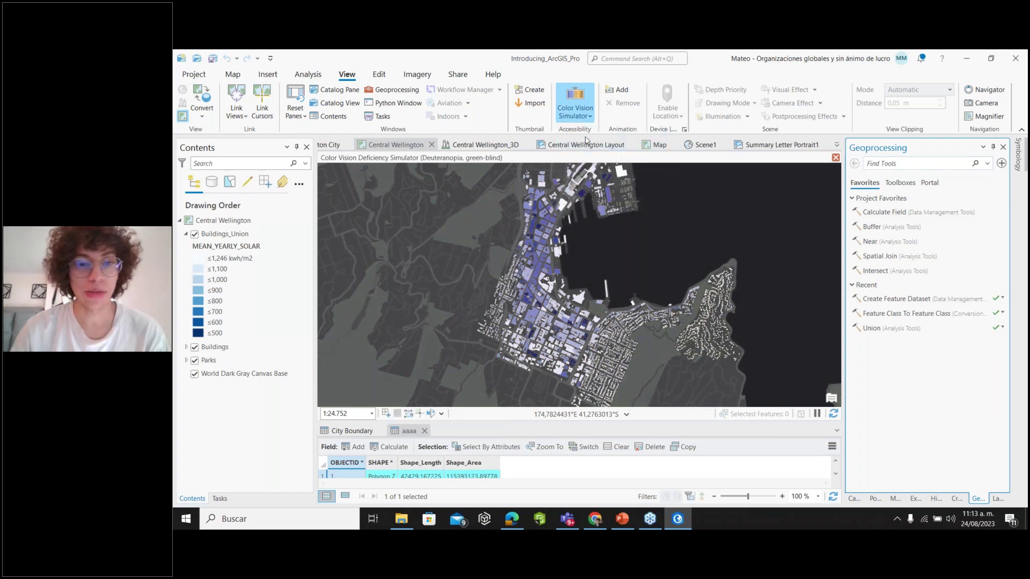
{"action": "left_click", "coordinate": [584, 113]}
{"action": "left_click", "coordinate": [587, 111]}
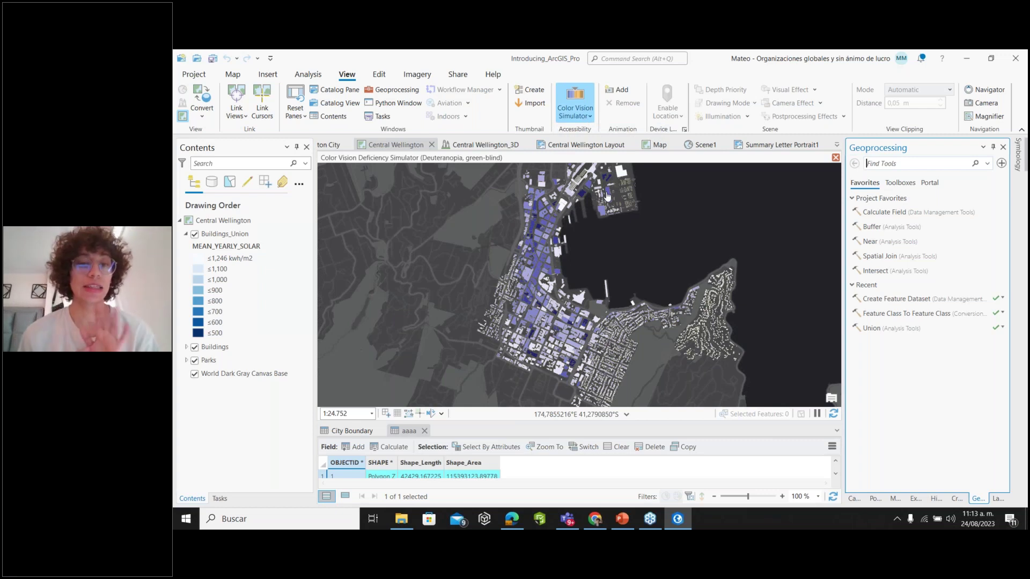
Add an animation to the Central Wellington map and another one to Scene1
{"action": "left_click", "coordinate": [617, 90]}
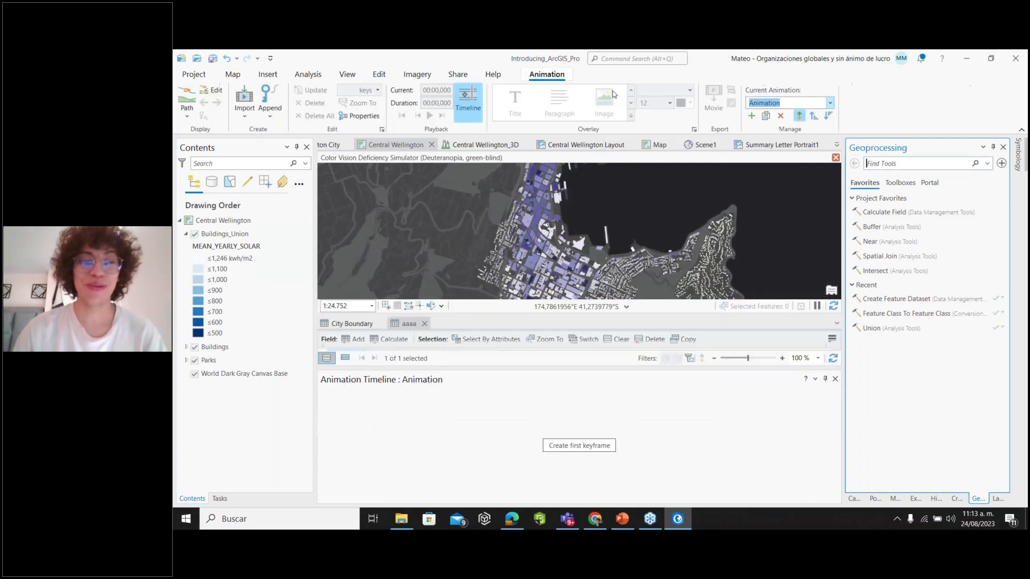
{"action": "left_click", "coordinate": [704, 145]}
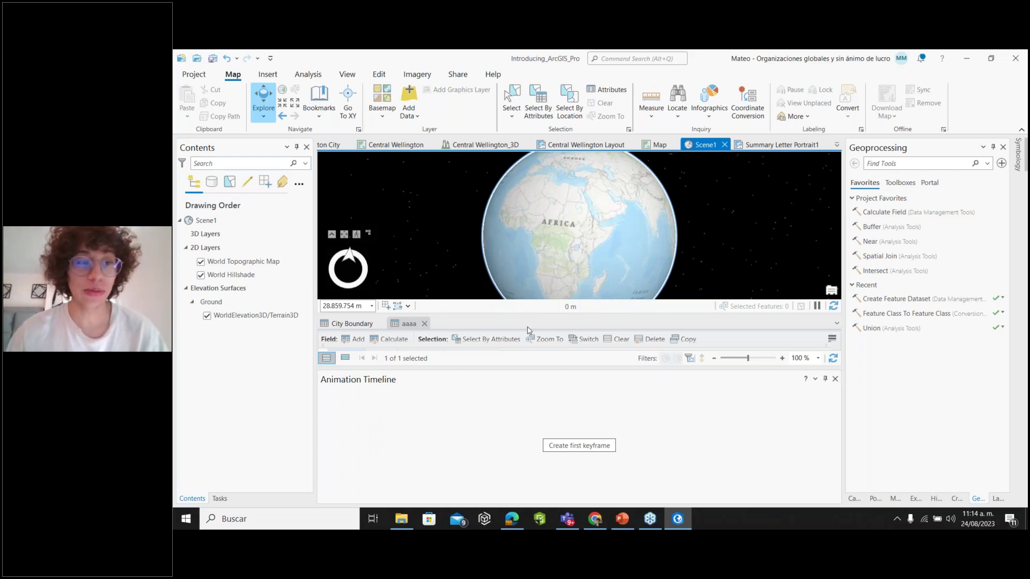
{"action": "left_click", "coordinate": [347, 74]}
{"action": "left_click", "coordinate": [618, 90]}
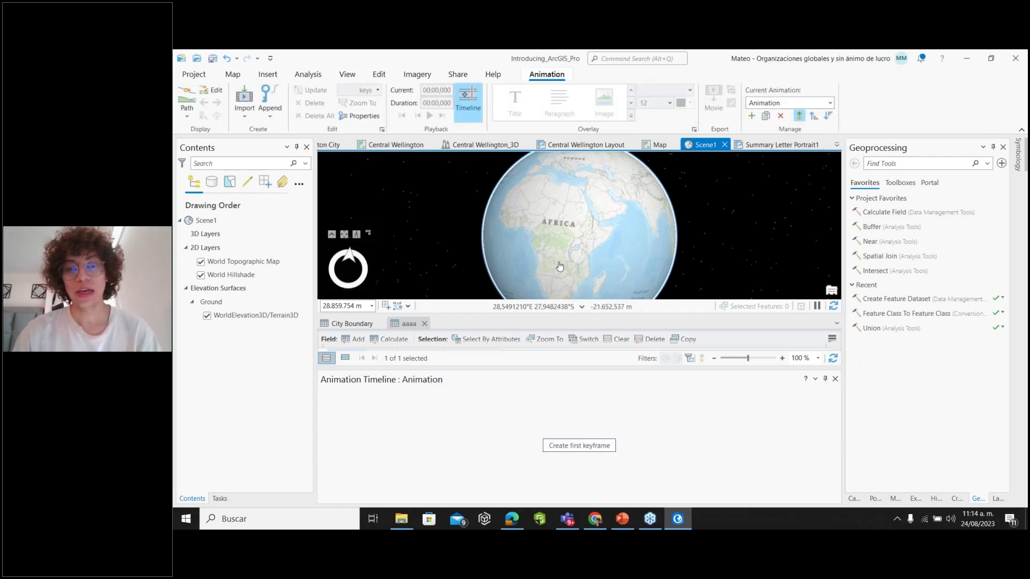
Create the first animation keyframe in Scene1 with the whole globe turned to South America and the Atlantic
{"action": "scroll", "coordinate": [558, 222], "scroll_direction": "down", "scroll_amount": 1}
{"action": "scroll", "coordinate": [631, 237], "scroll_direction": "down", "scroll_amount": 1}
{"action": "left_click_drag", "start_coordinate": [631, 236], "coordinate": [696, 251]}
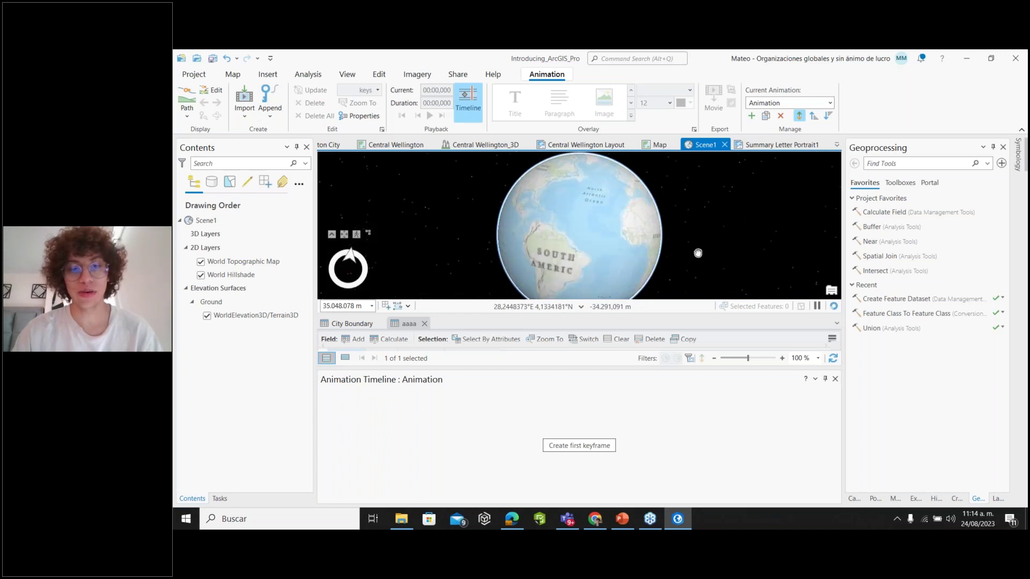
{"action": "left_click", "coordinate": [578, 446]}
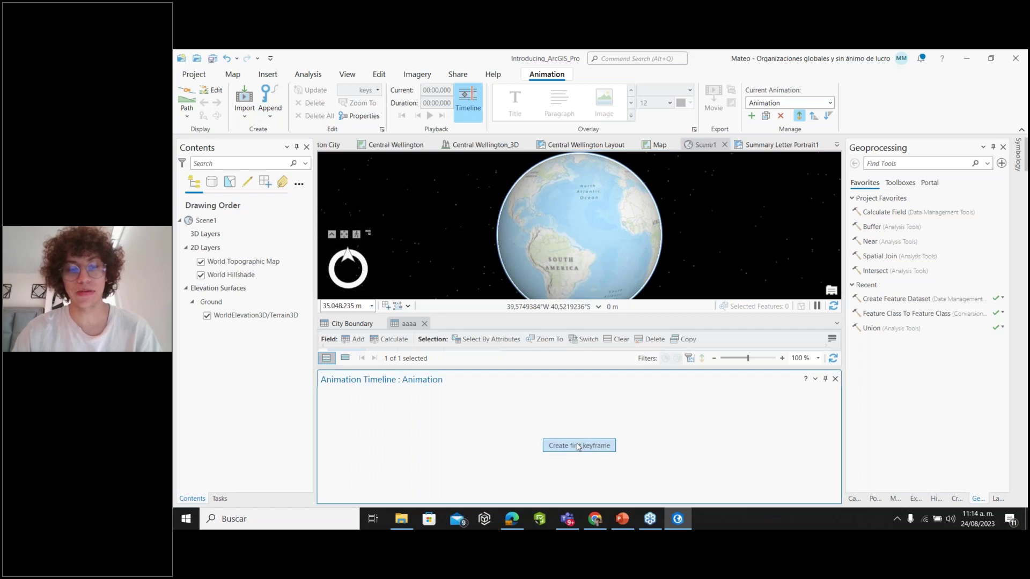
Append a second keyframe zoomed in on the Caribbean between Port-au-Prince and Caracas
{"action": "scroll", "coordinate": [550, 240], "scroll_direction": "up", "scroll_amount": 6}
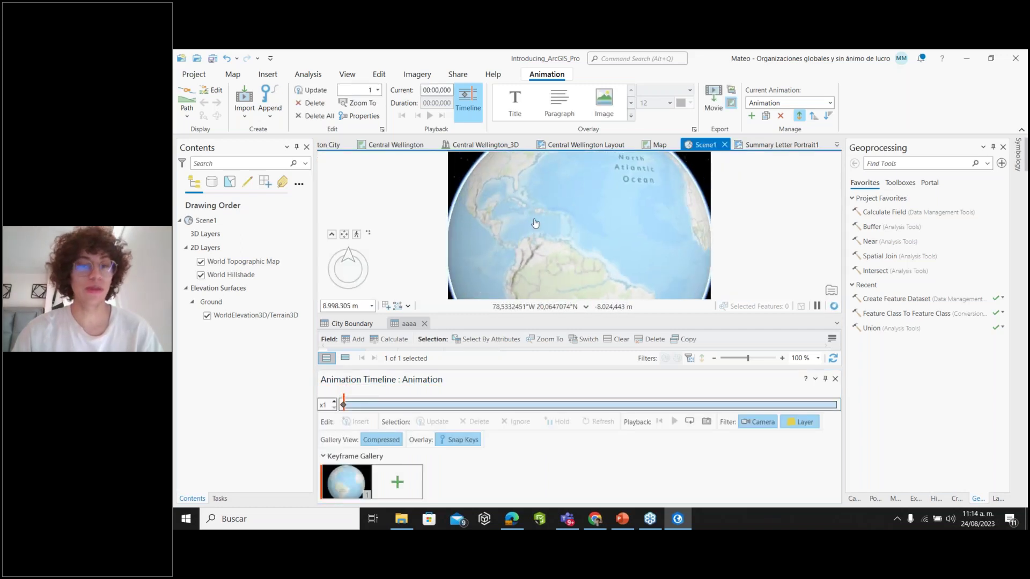
{"action": "scroll", "coordinate": [569, 222], "scroll_direction": "up", "scroll_amount": 4}
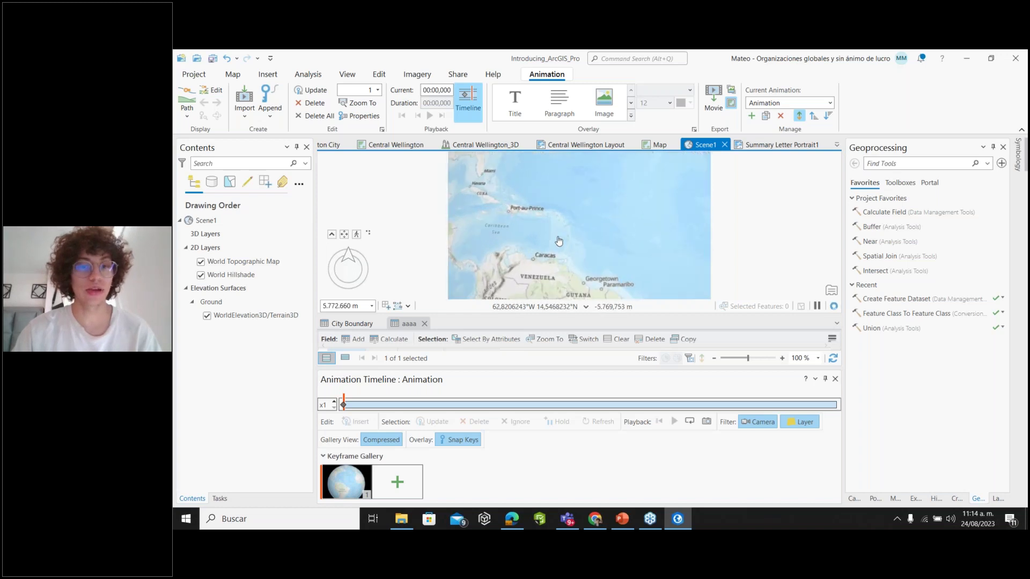
{"action": "left_click", "coordinate": [414, 480]}
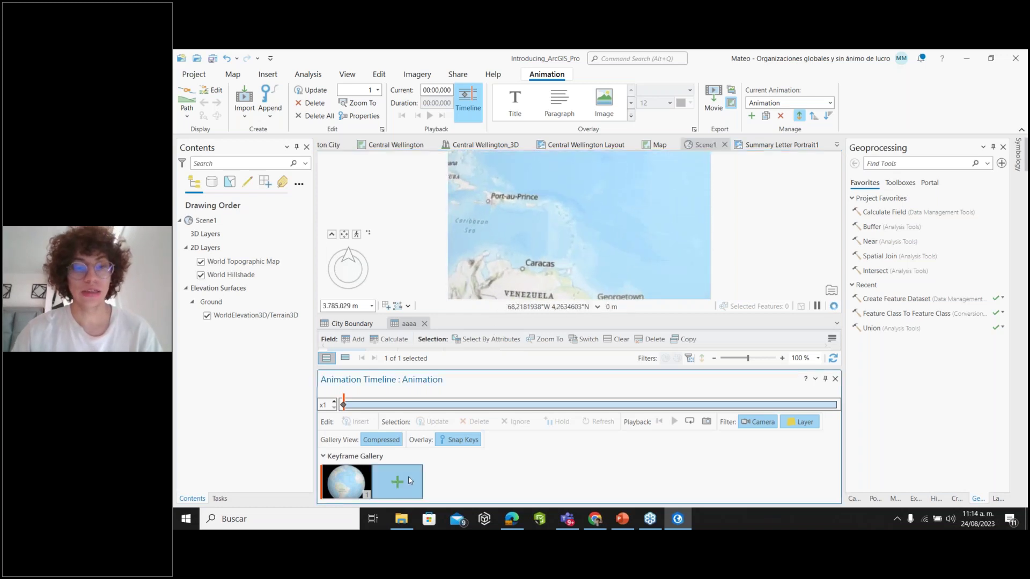
Append a third keyframe zoomed in on the island of Martinique
{"action": "scroll", "coordinate": [503, 209], "scroll_direction": "up", "scroll_amount": 1}
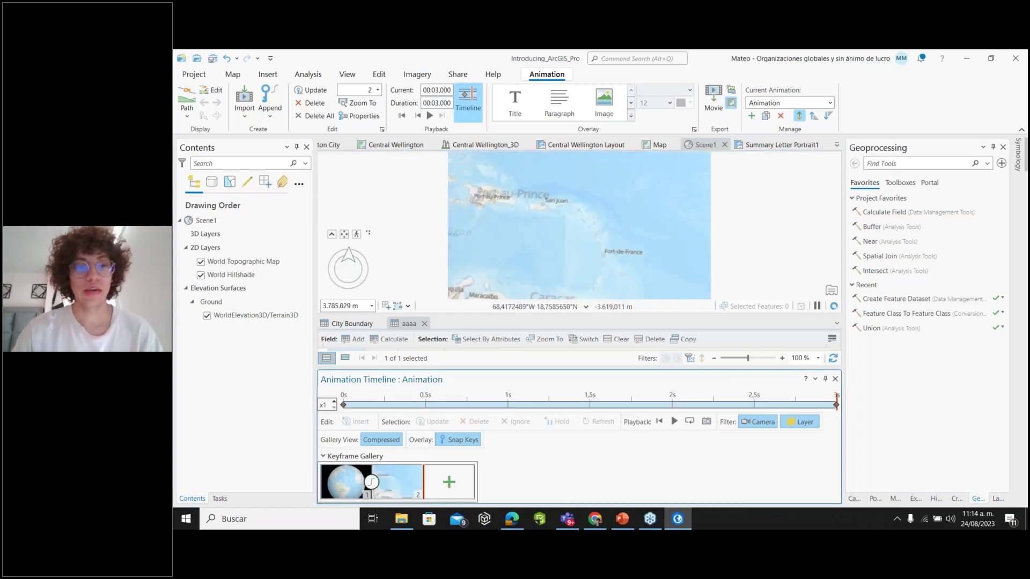
{"action": "left_click", "coordinate": [503, 210]}
{"action": "scroll", "coordinate": [515, 198], "scroll_direction": "up", "scroll_amount": 6}
{"action": "key", "text": "Right"}
{"action": "key", "text": "Down"}
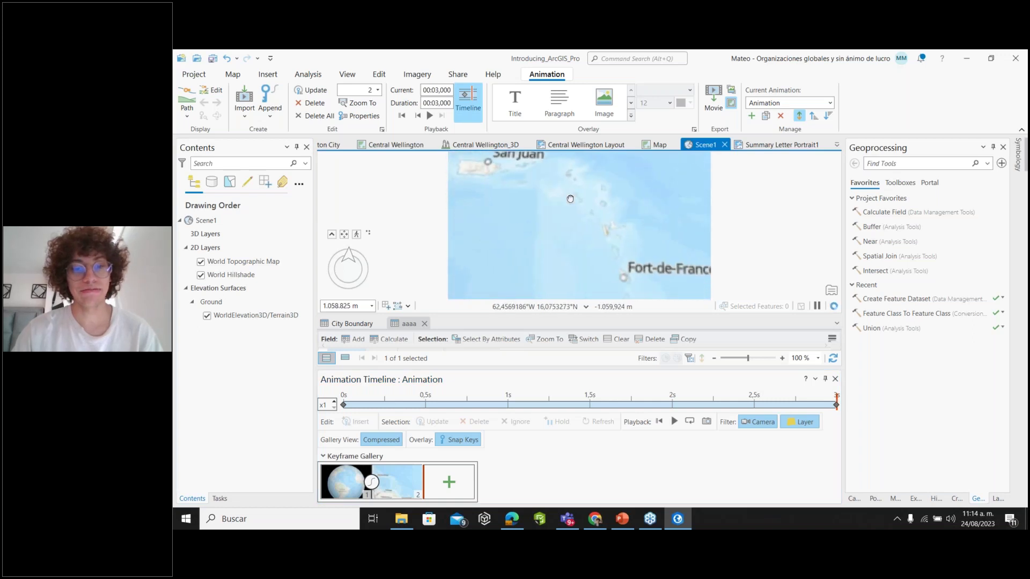
{"action": "scroll", "coordinate": [616, 243], "scroll_direction": "up", "scroll_amount": 5}
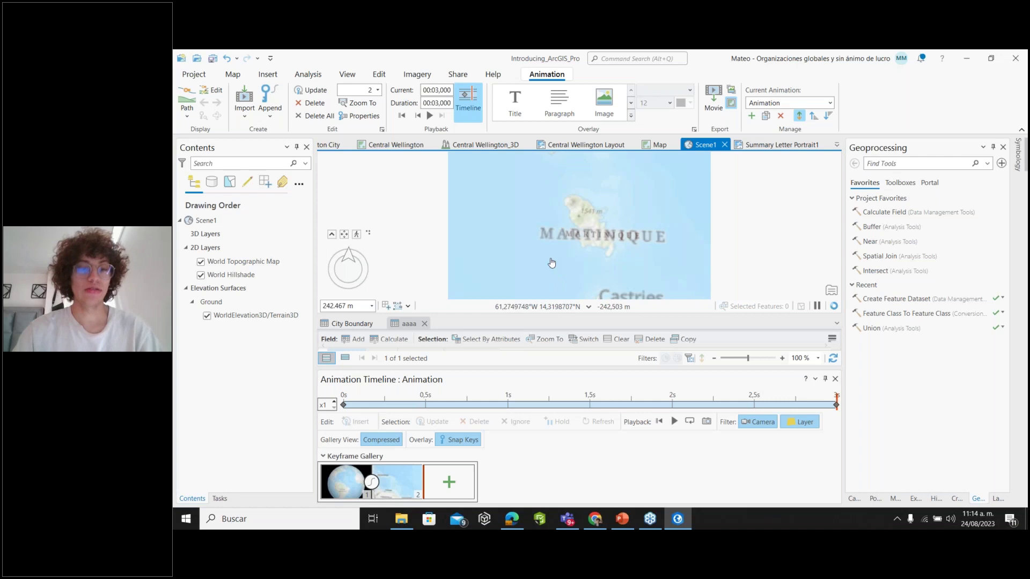
{"action": "left_click", "coordinate": [449, 481]}
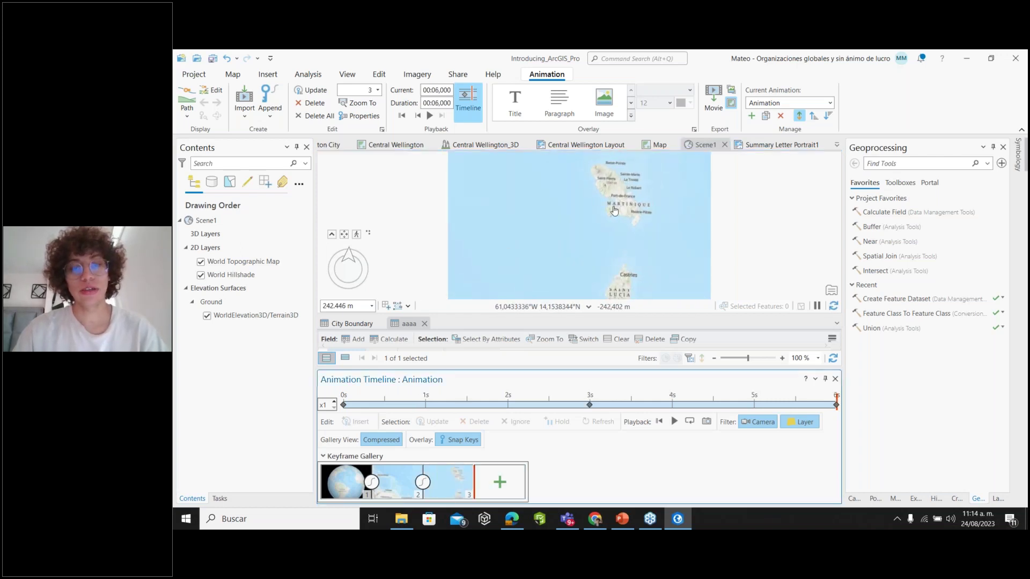
Append a fourth keyframe close to Les Trois-Îlets on Martinique and play back the animation
{"action": "scroll", "coordinate": [615, 211], "scroll_direction": "up", "scroll_amount": 5}
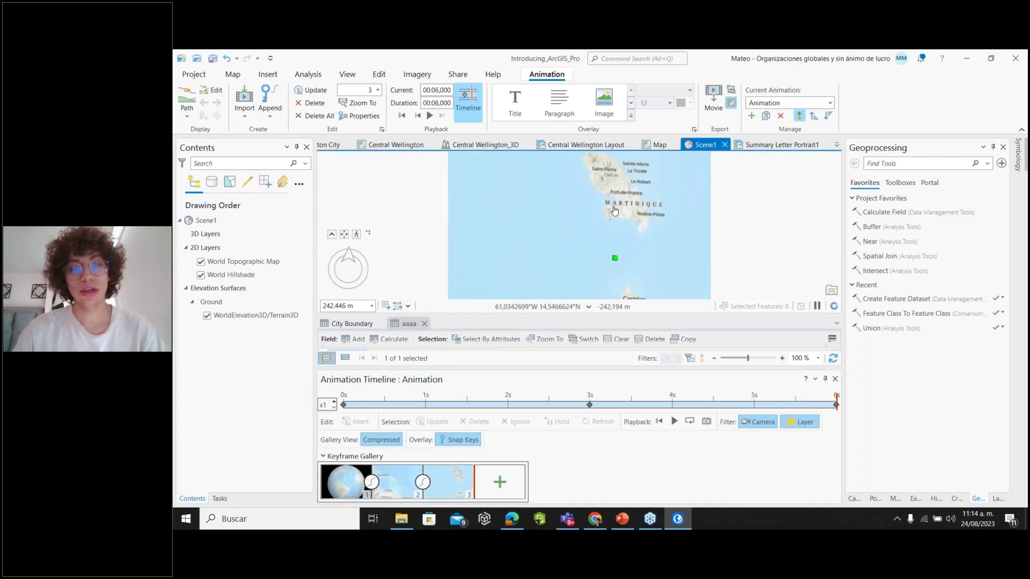
{"action": "left_click", "coordinate": [500, 482]}
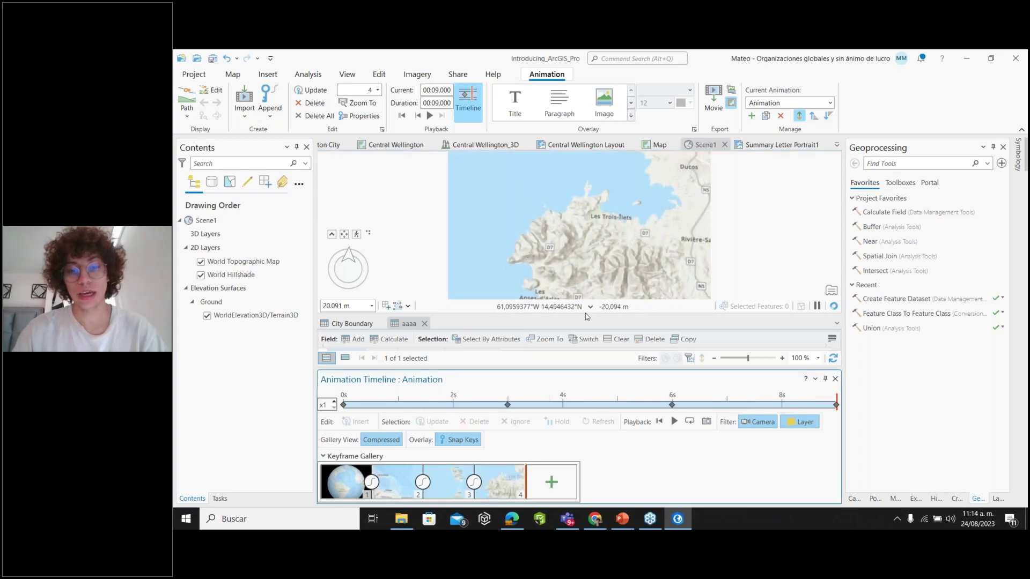
{"action": "left_click", "coordinate": [674, 422]}
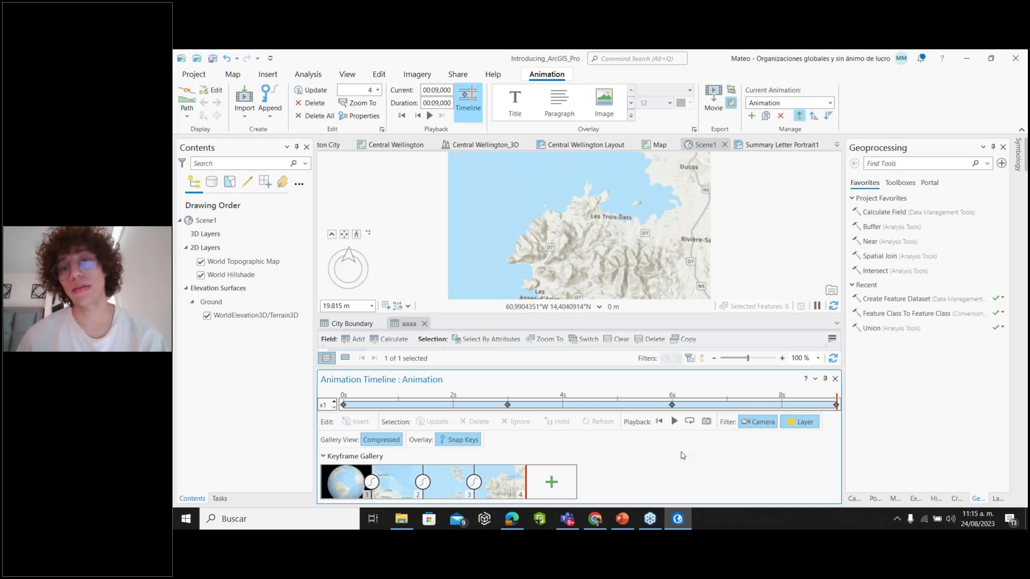
Open the movie export settings for the Scene1 animation, compare the Draft and HD1080 presets, and keep Draft
{"action": "left_click", "coordinate": [717, 105]}
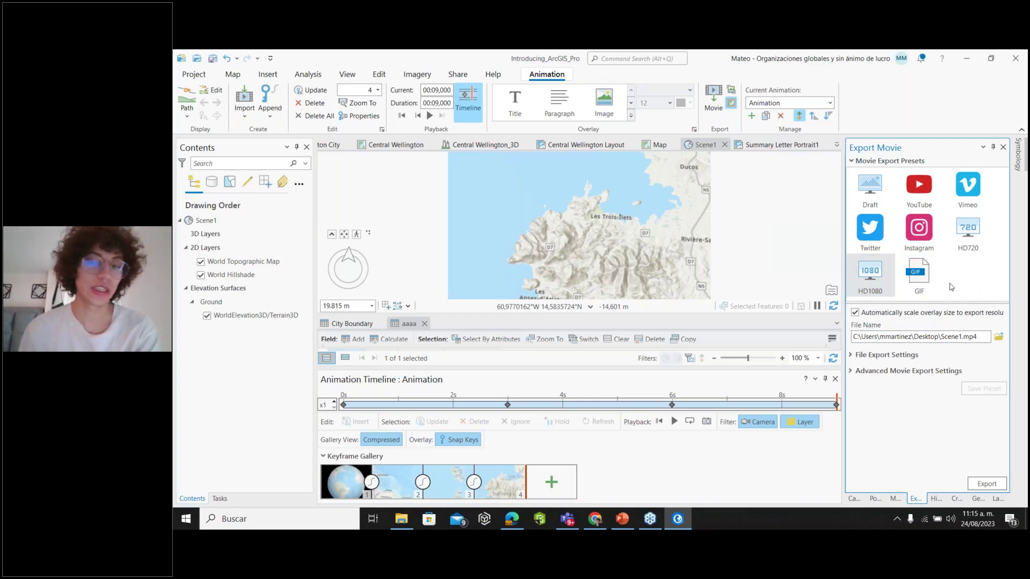
{"action": "left_click", "coordinate": [864, 193]}
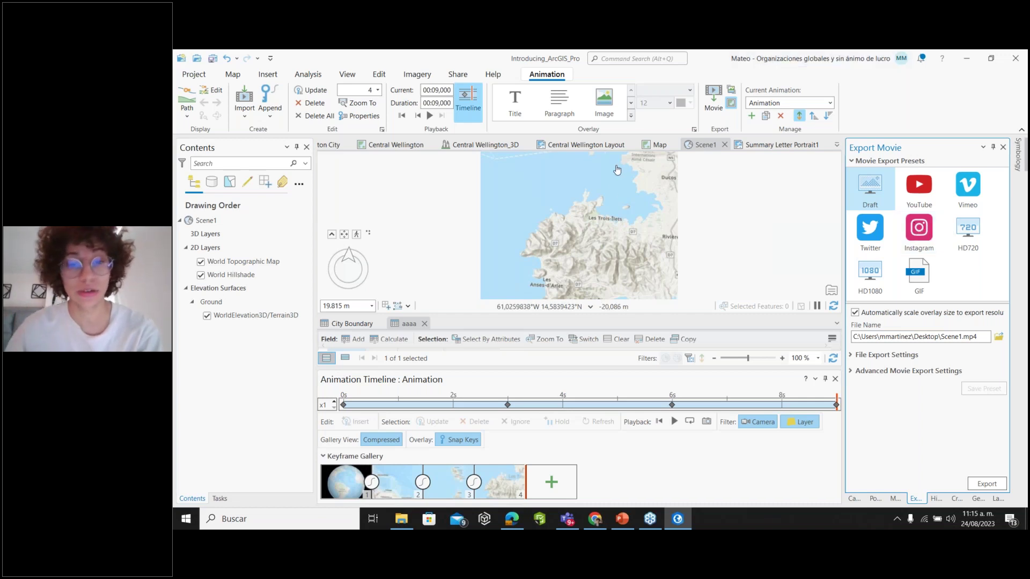
{"action": "scroll", "coordinate": [612, 192], "scroll_direction": "down", "scroll_amount": 3}
{"action": "scroll", "coordinate": [612, 191], "scroll_direction": "down", "scroll_amount": 8}
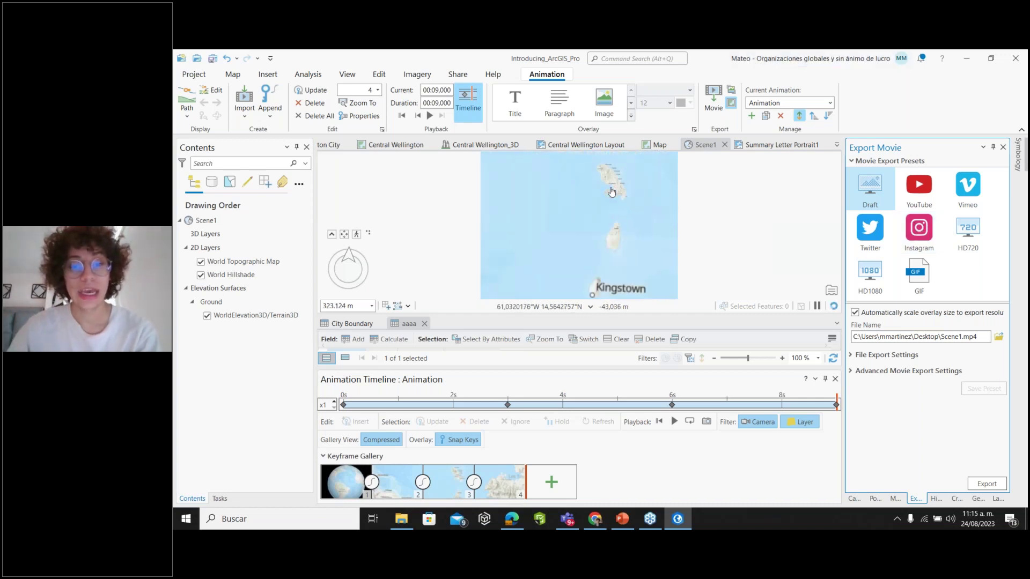
{"action": "scroll", "coordinate": [612, 192], "scroll_direction": "up", "scroll_amount": 5}
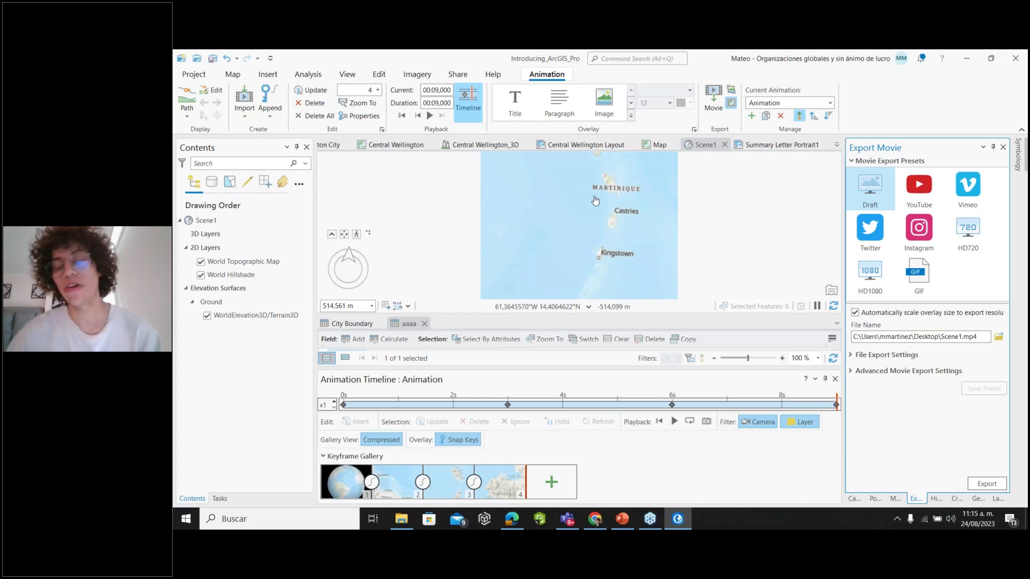
{"action": "left_click", "coordinate": [867, 268]}
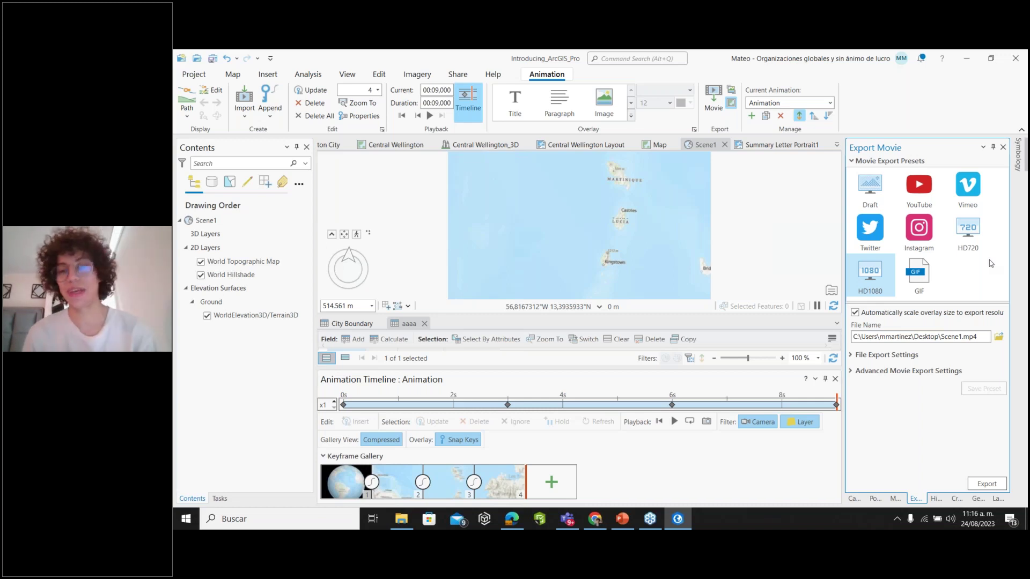
{"action": "left_click", "coordinate": [869, 185]}
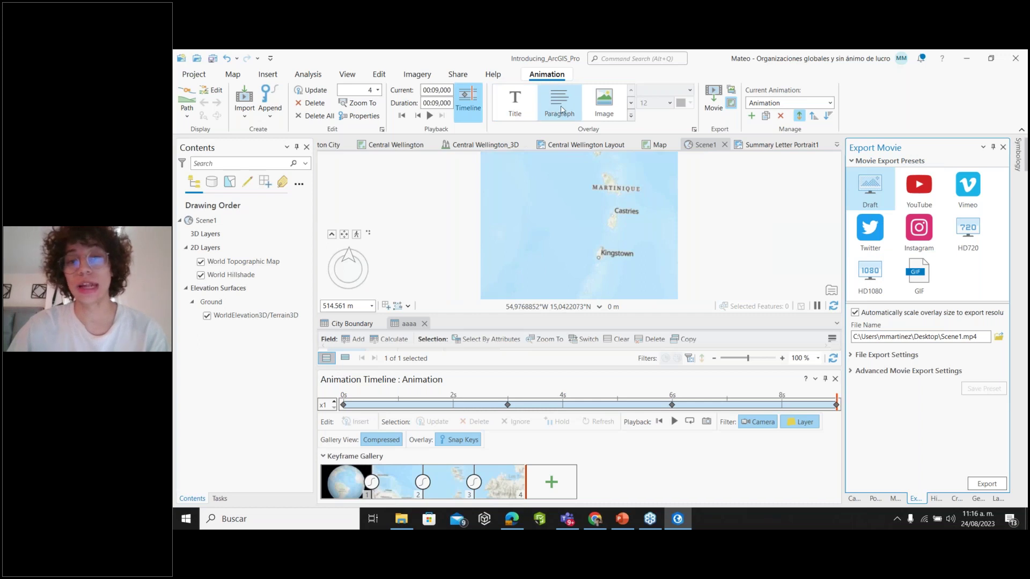
Review the animation overlay gallery from text and images through dynamic text and shapes, and switch to the Map view
{"action": "left_click", "coordinate": [631, 115]}
{"action": "scroll", "coordinate": [631, 160], "scroll_direction": "down", "scroll_amount": 2}
{"action": "scroll", "coordinate": [630, 160], "scroll_direction": "down", "scroll_amount": 1}
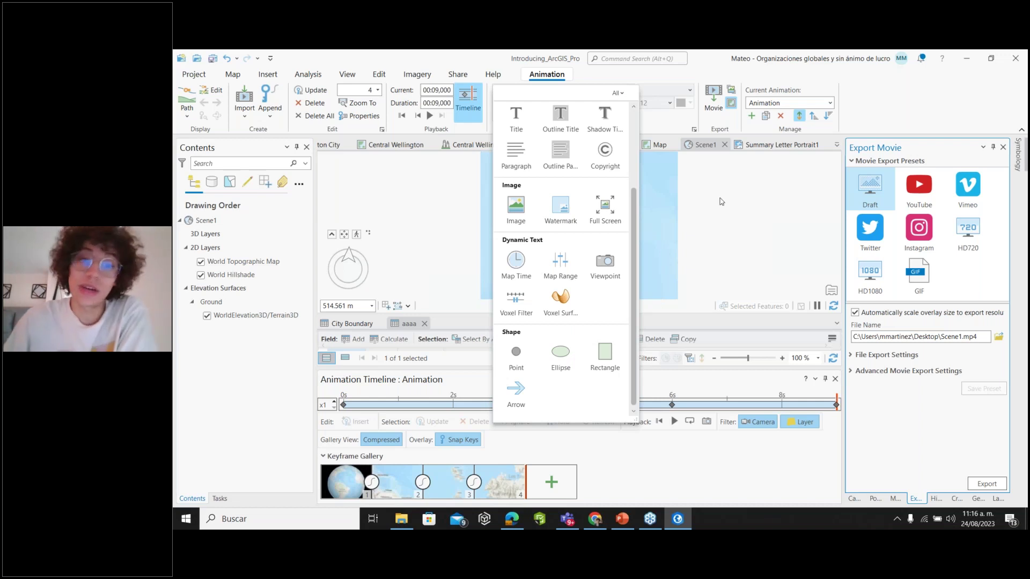
{"action": "left_click", "coordinate": [578, 153]}
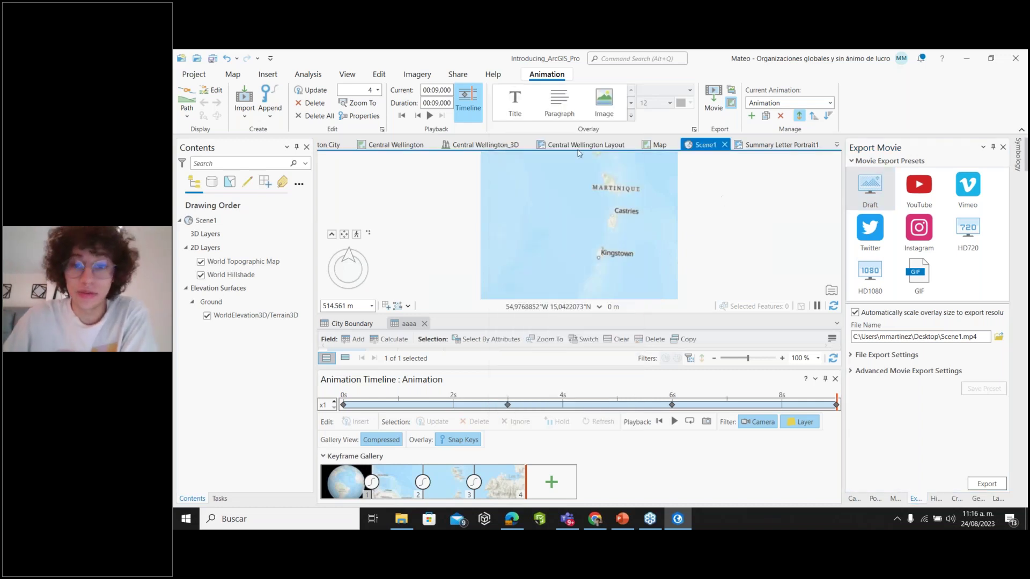
{"action": "left_click", "coordinate": [648, 146]}
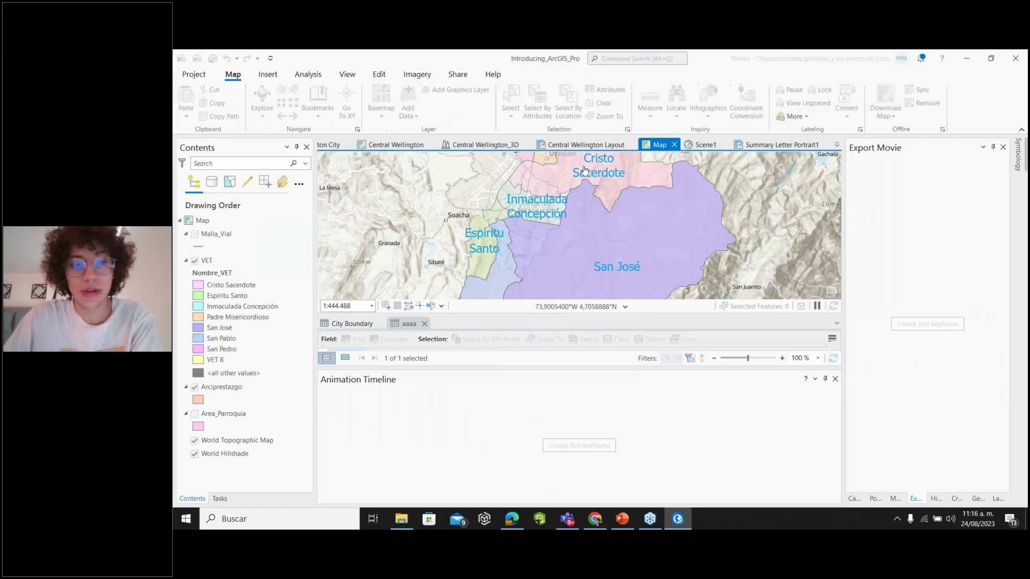
Try reshaping the San José polygon of the VET layer by pulling a boundary vertex outward with Edit Vertices, and discard the edits
{"action": "left_click", "coordinate": [375, 74]}
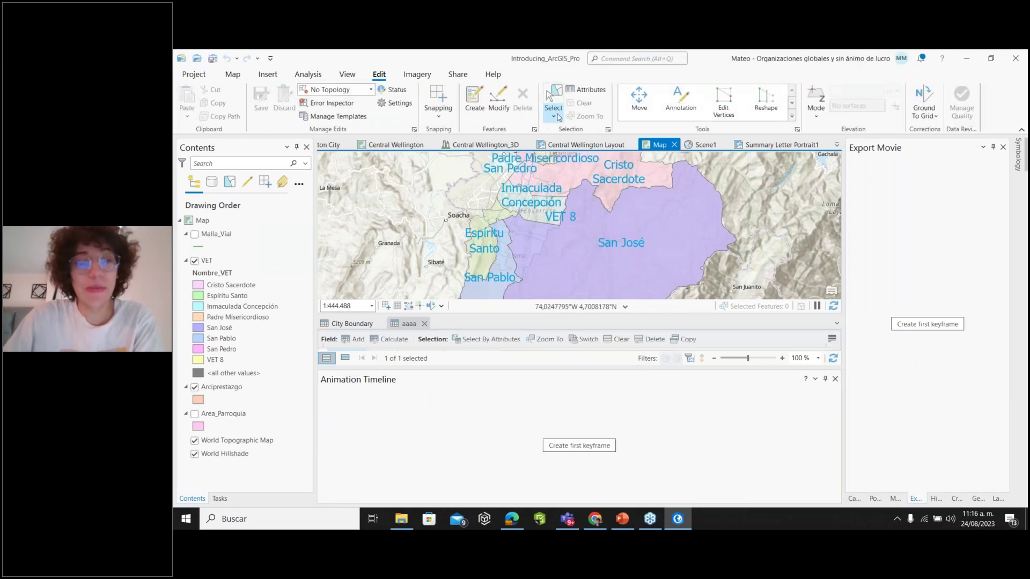
{"action": "left_click", "coordinate": [499, 100]}
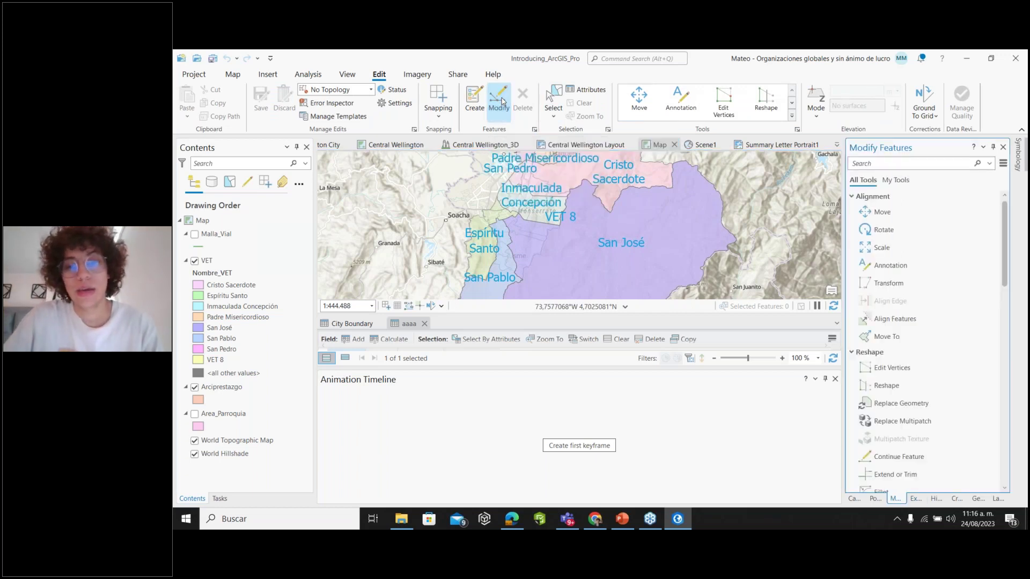
{"action": "left_click", "coordinate": [692, 177]}
{"action": "left_click", "coordinate": [723, 101]}
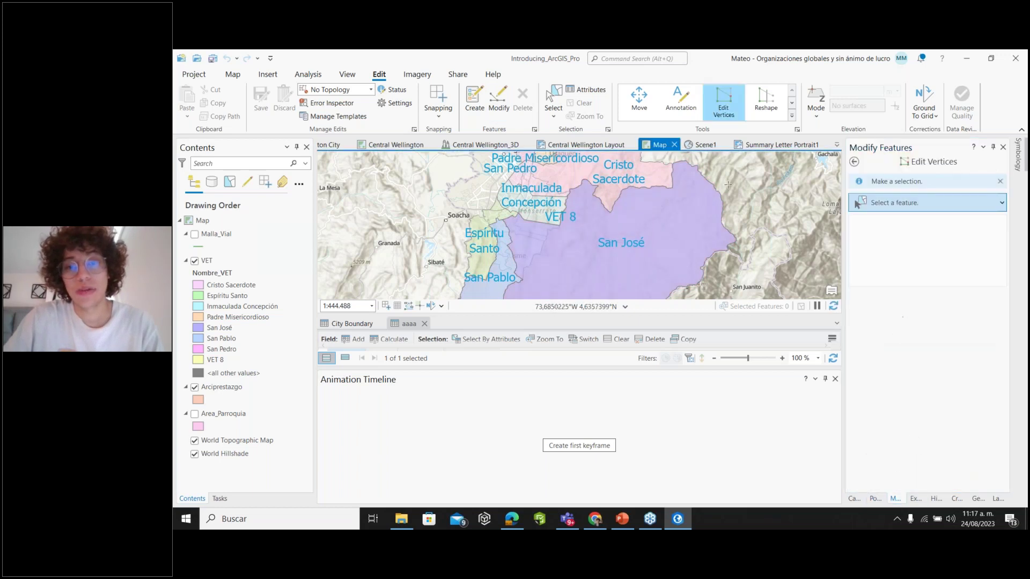
{"action": "left_click", "coordinate": [643, 225]}
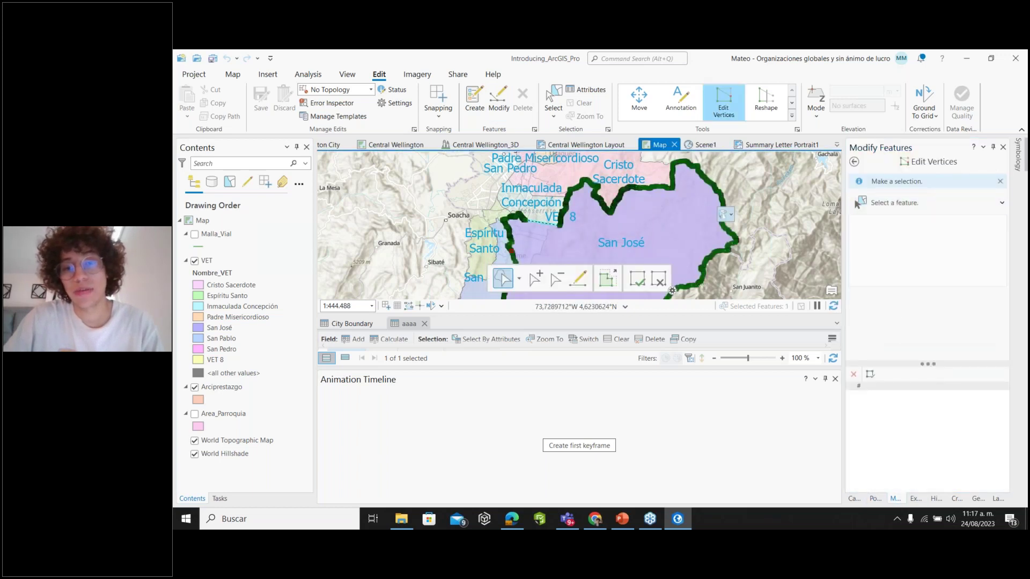
{"action": "scroll", "coordinate": [726, 176], "scroll_direction": "up", "scroll_amount": 2}
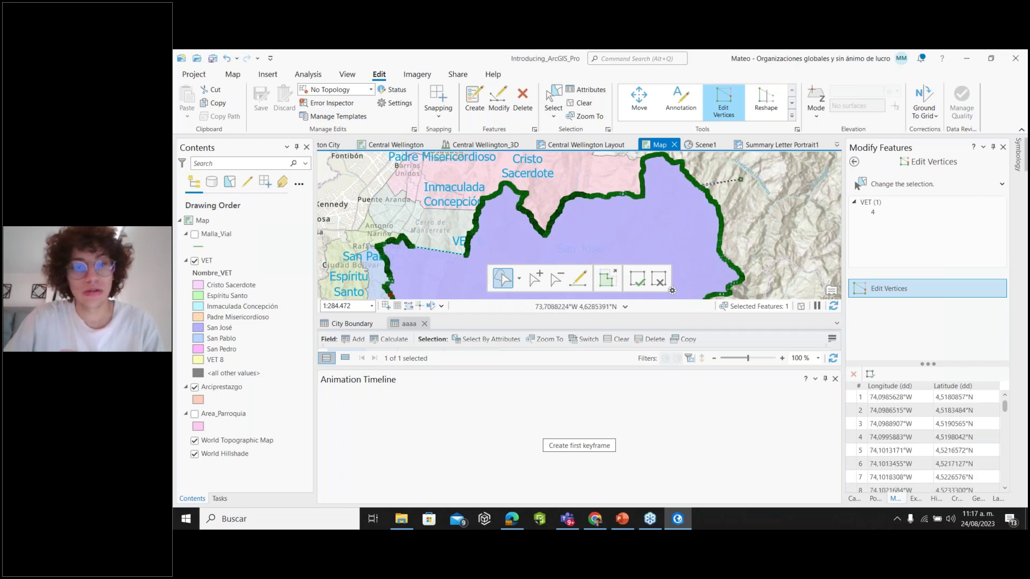
{"action": "left_click", "coordinate": [744, 217]}
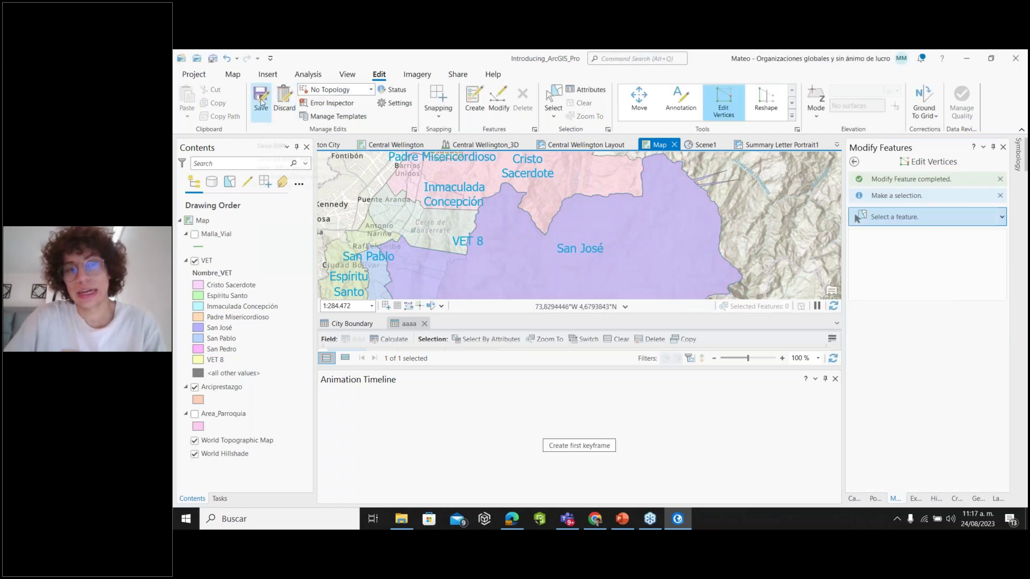
{"action": "left_click", "coordinate": [283, 102]}
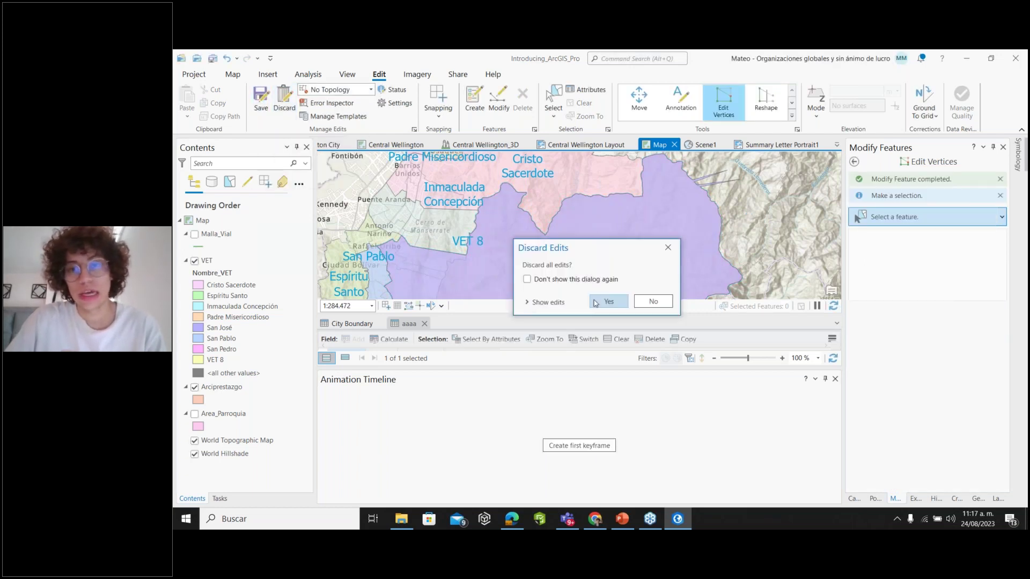
{"action": "left_click", "coordinate": [608, 300]}
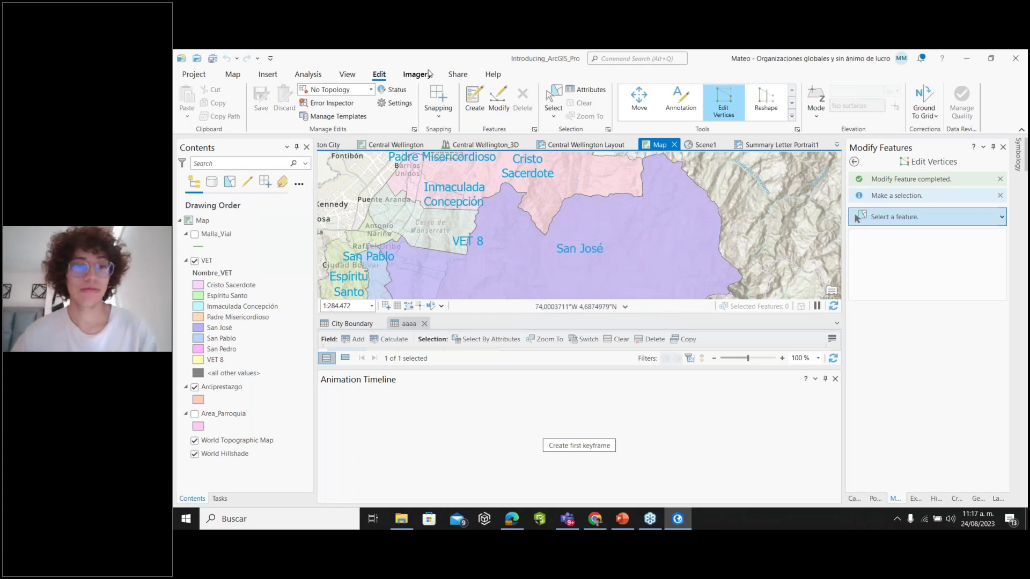
Review the imagery tools and the map's sharing options, including the choices for publishing or overwriting a web layer
{"action": "left_click", "coordinate": [424, 75]}
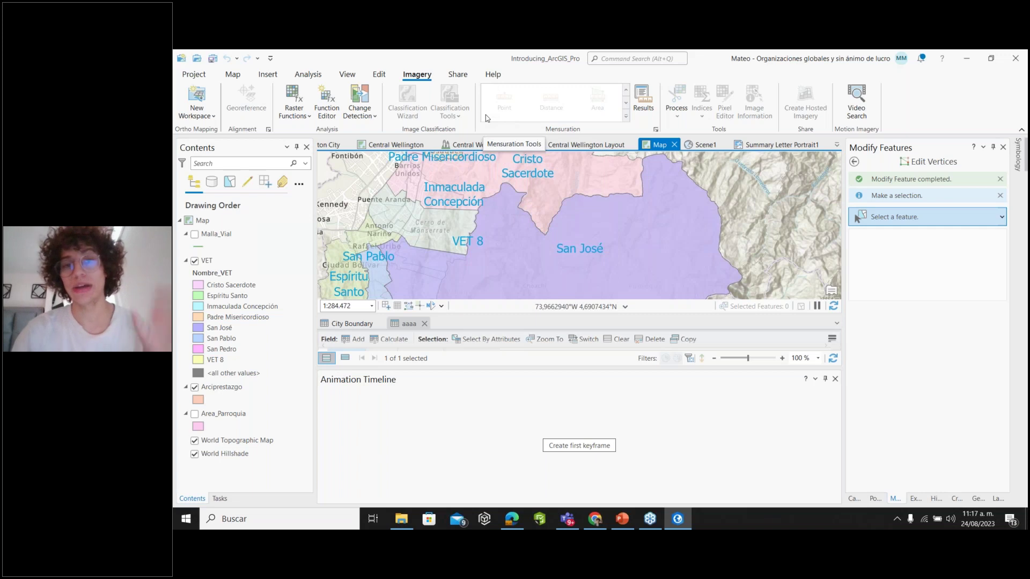
{"action": "left_click", "coordinate": [473, 79]}
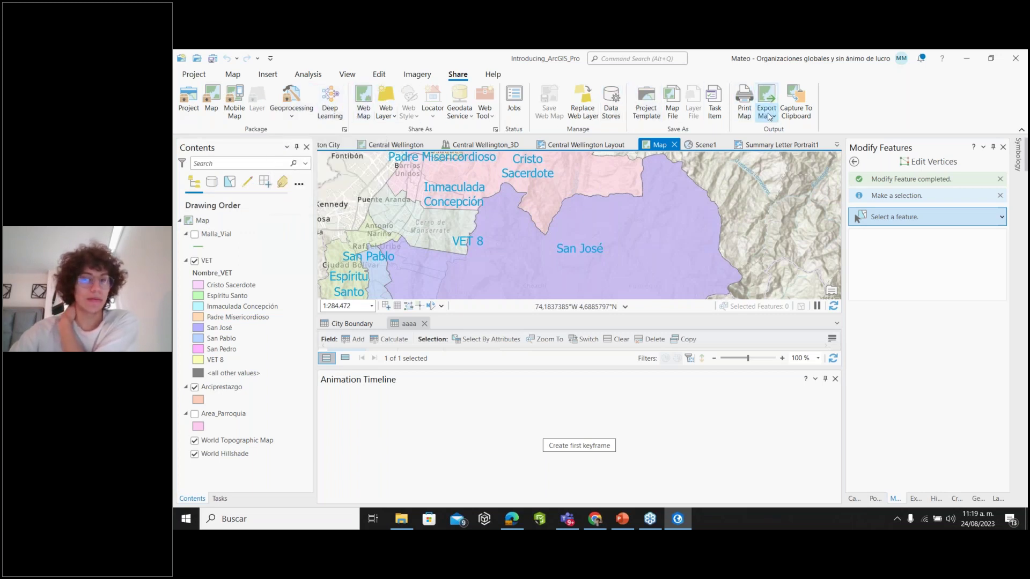
{"action": "left_click", "coordinate": [390, 114]}
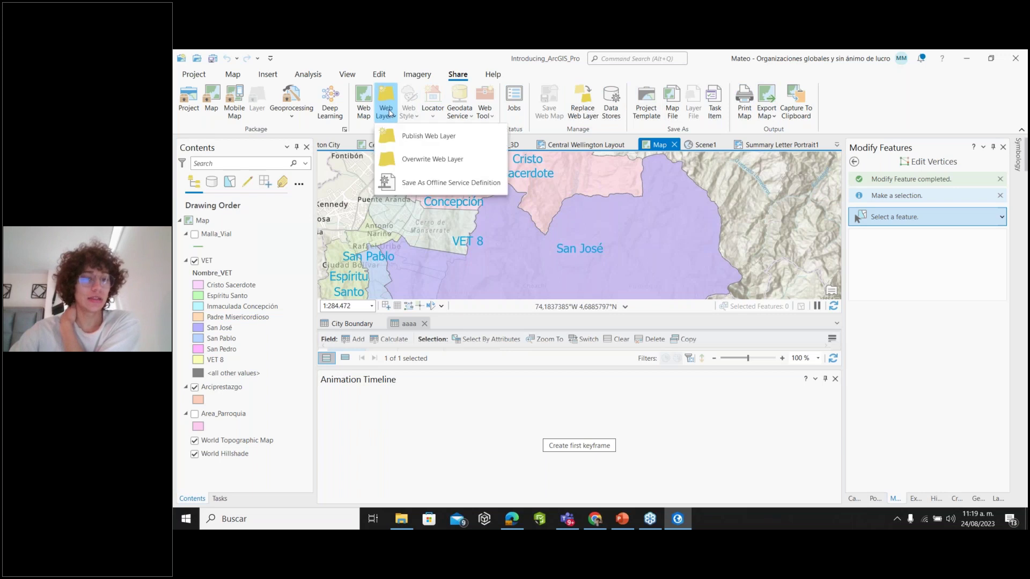
{"action": "left_click", "coordinate": [411, 142]}
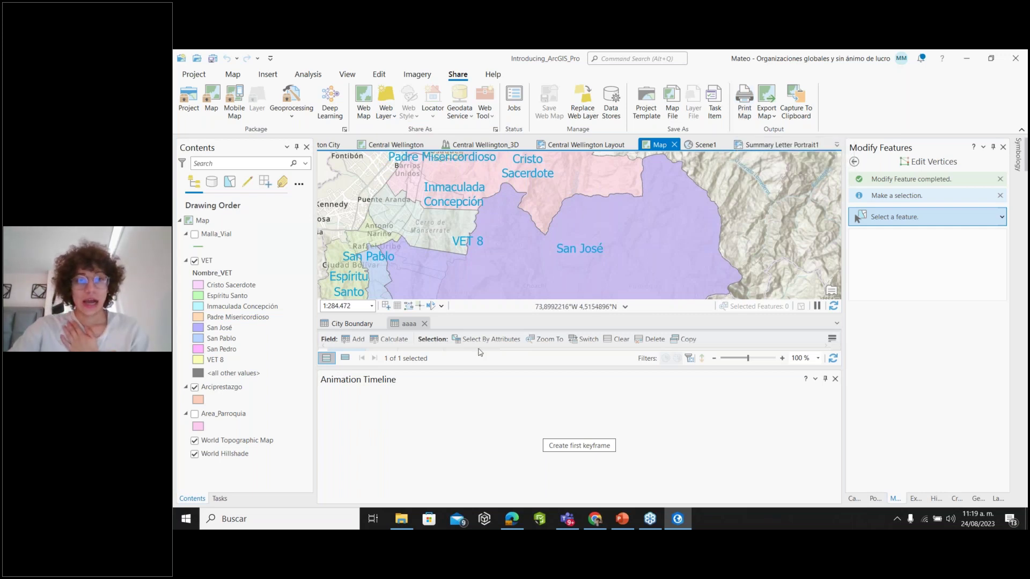
Review the help resources and examine the performance counters and tasks in the Diagnostic Monitor
{"action": "left_click", "coordinate": [494, 75]}
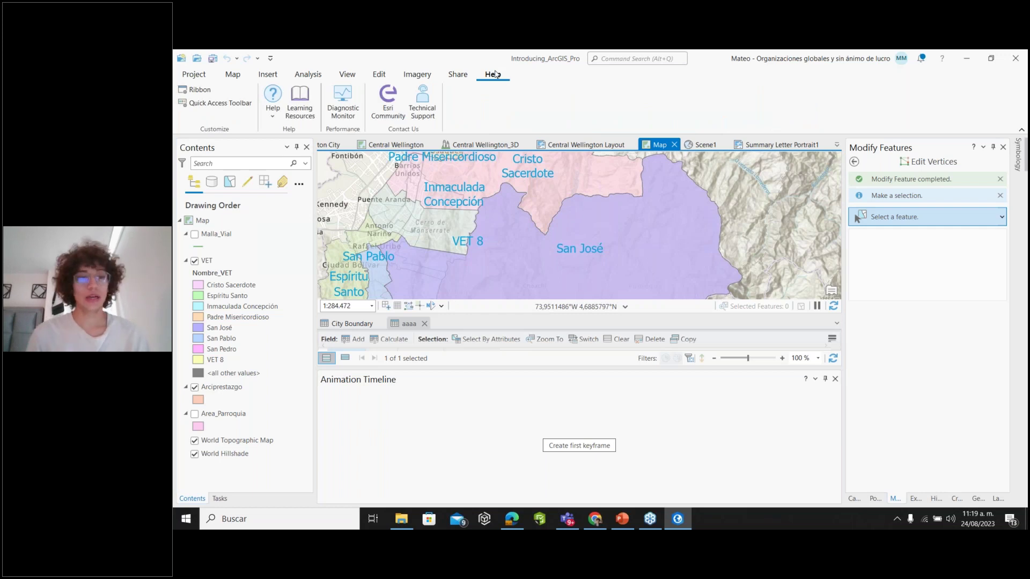
{"action": "left_click", "coordinate": [353, 100]}
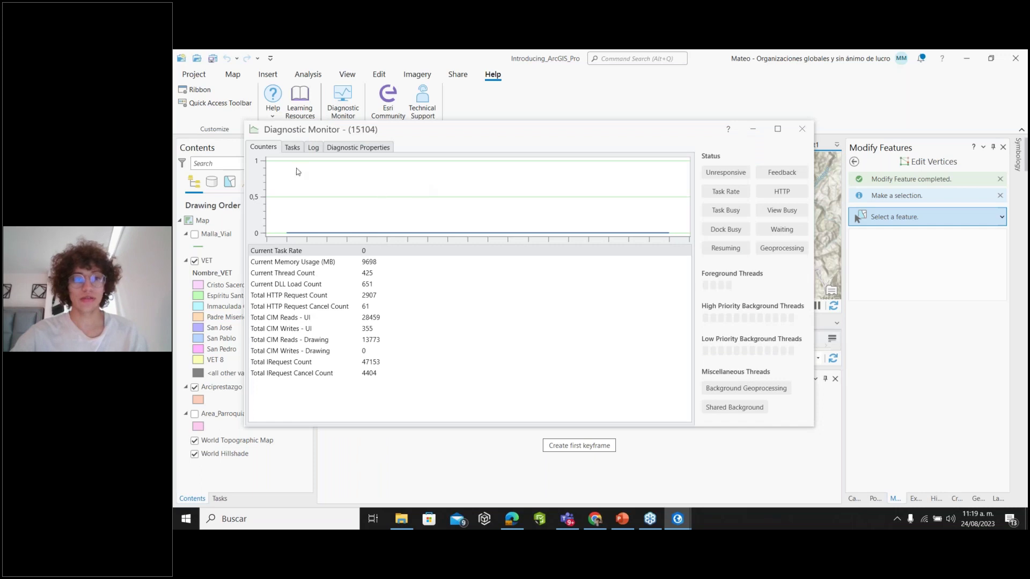
{"action": "left_click", "coordinate": [292, 148]}
{"action": "left_click", "coordinate": [263, 147]}
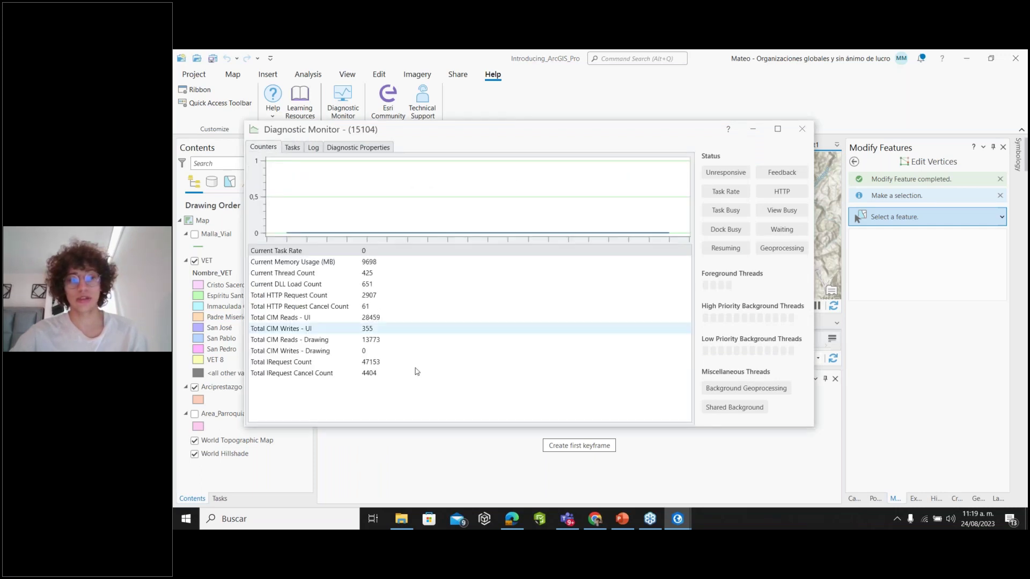
{"action": "left_click", "coordinate": [798, 131]}
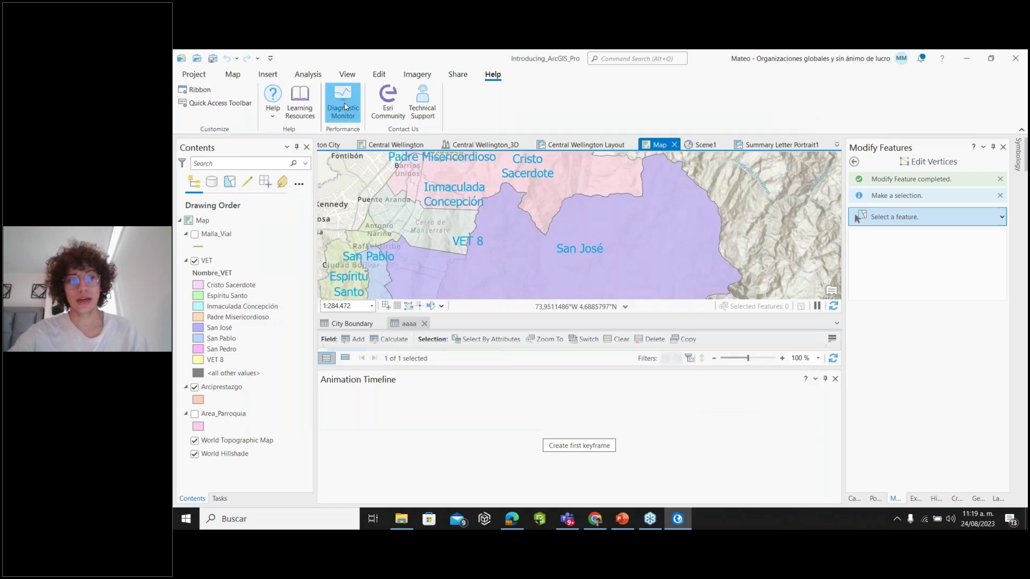
{"action": "left_click", "coordinate": [343, 102]}
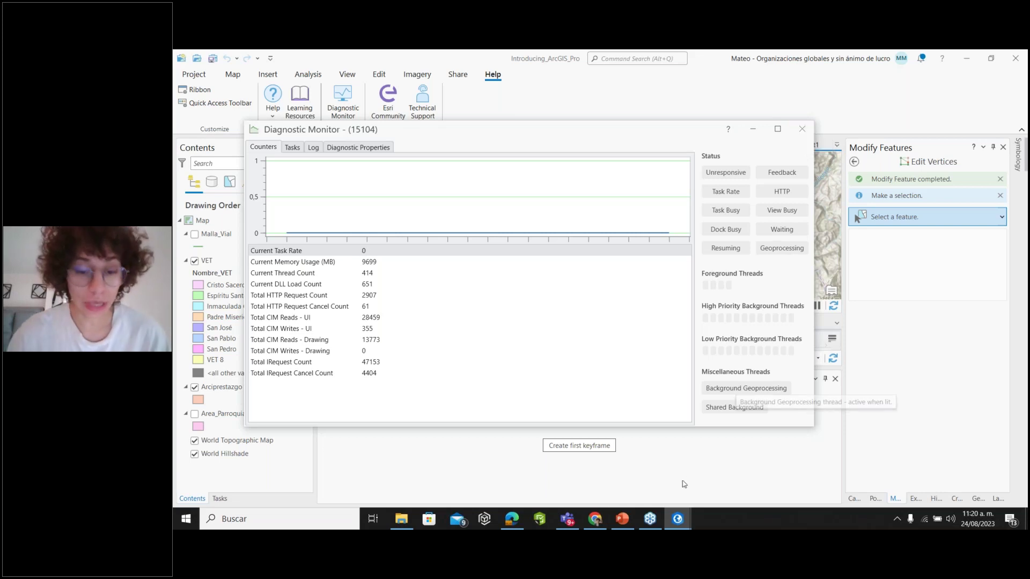
Switch to the PowerPoint presentation, start the slide show from the title slide and advance to the slide showing the Colombia map
{"action": "left_click", "coordinate": [623, 519]}
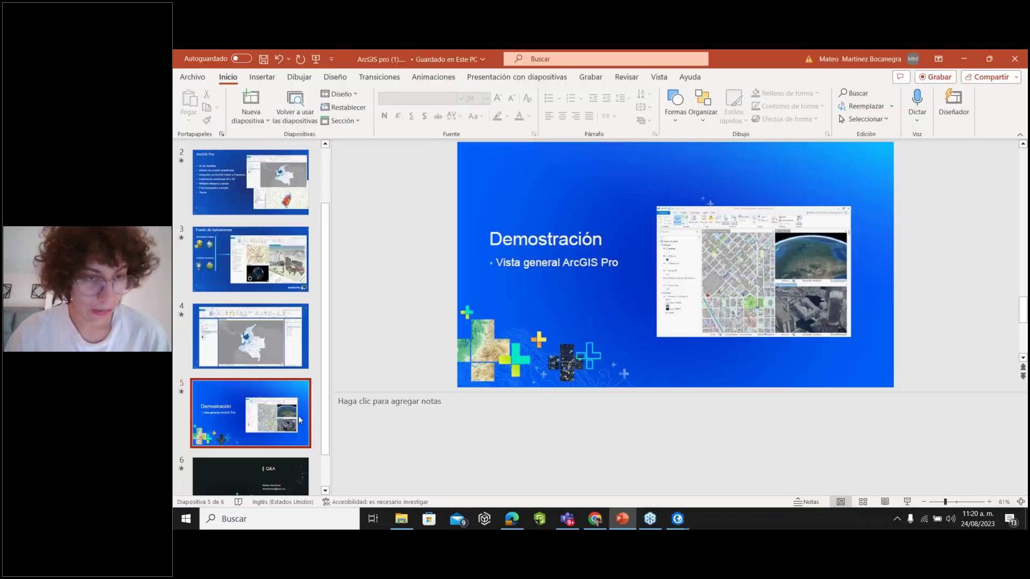
{"action": "left_click", "coordinate": [281, 461]}
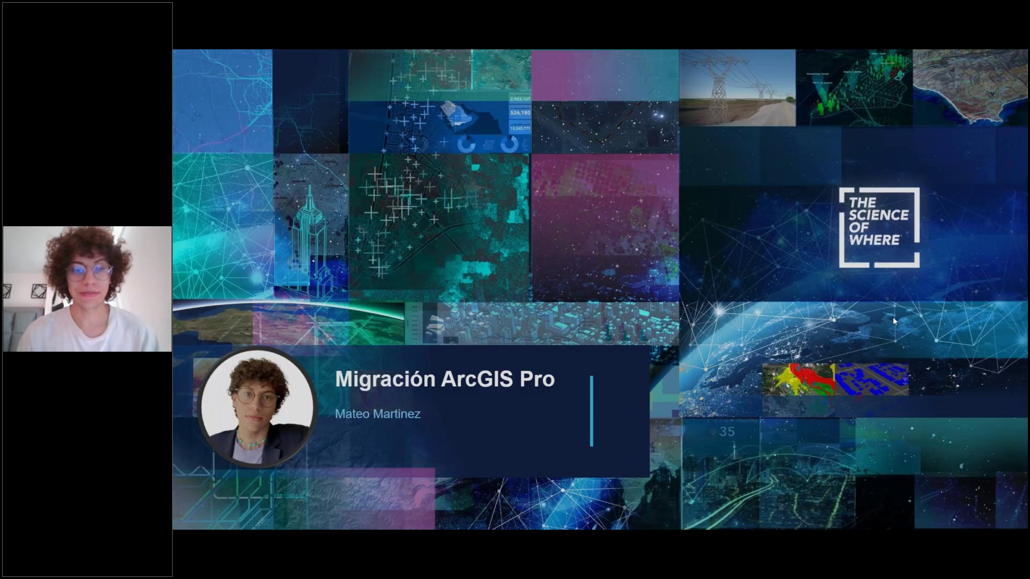
{"action": "key", "text": "Right"}
{"action": "key", "text": "Right"}
{"action": "key", "text": "Right"}
{"action": "key", "text": "Right"}
{"action": "key", "text": "Right"}
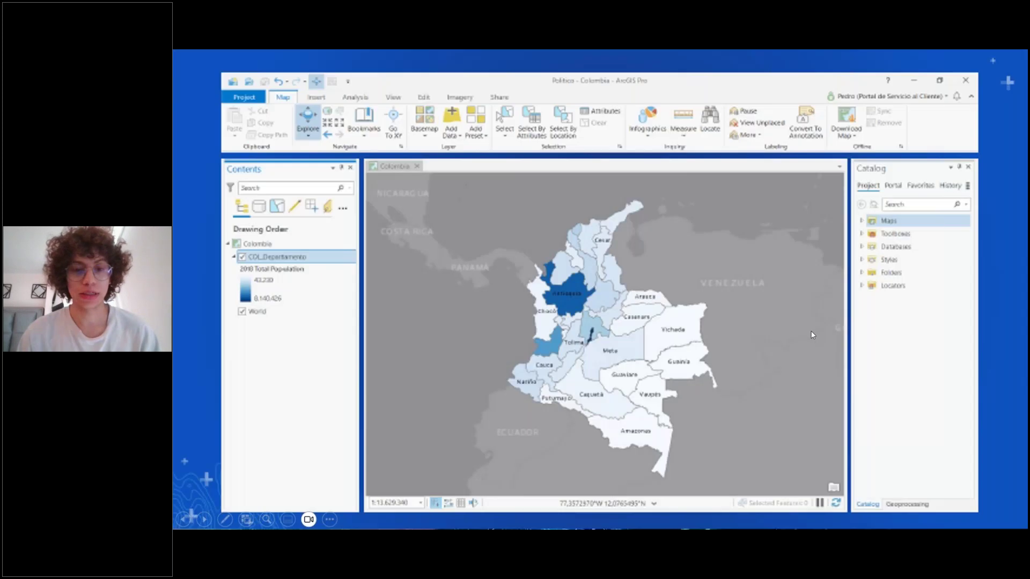